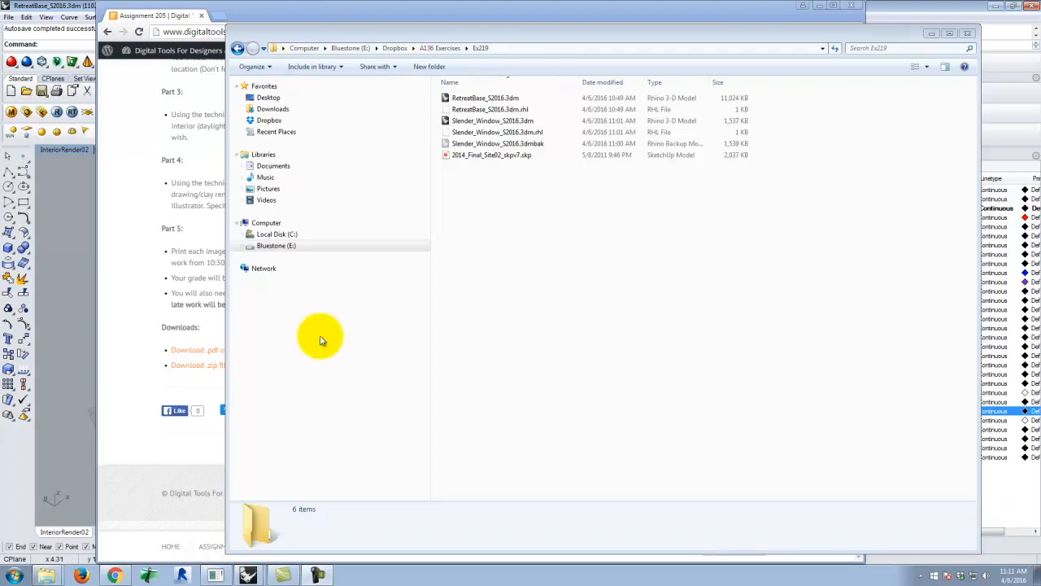
Switch to RetreatBase_S2016.3dm in Rhino and examine the retreat's overall exterior massing from the patio side
left_click(235, 536)
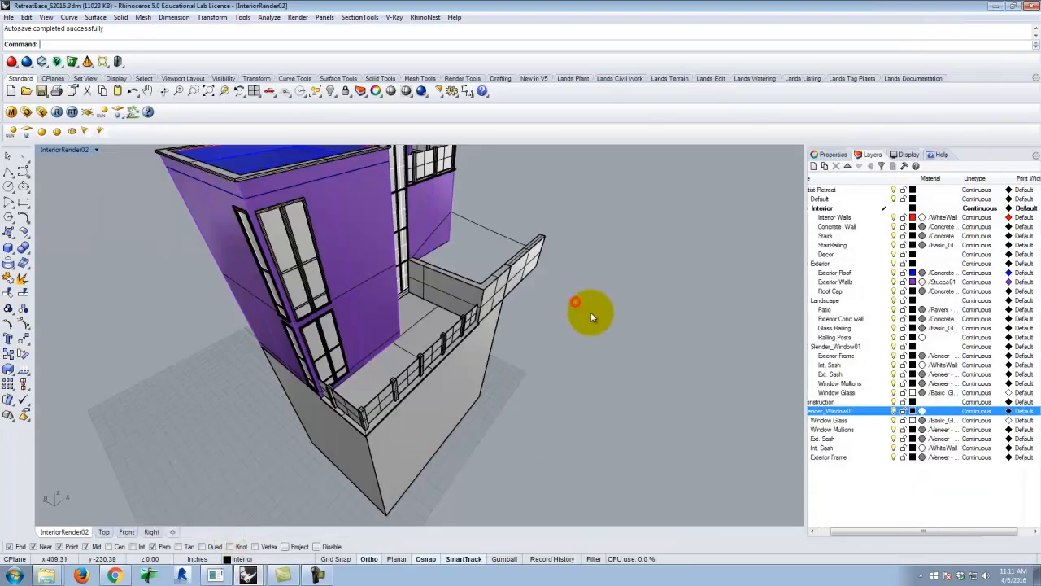
scroll(592, 325, "down", 3)
right_click_drag(595, 346, 506, 350)
scroll(539, 344, "up", 5)
right_click_drag(583, 345, 547, 360)
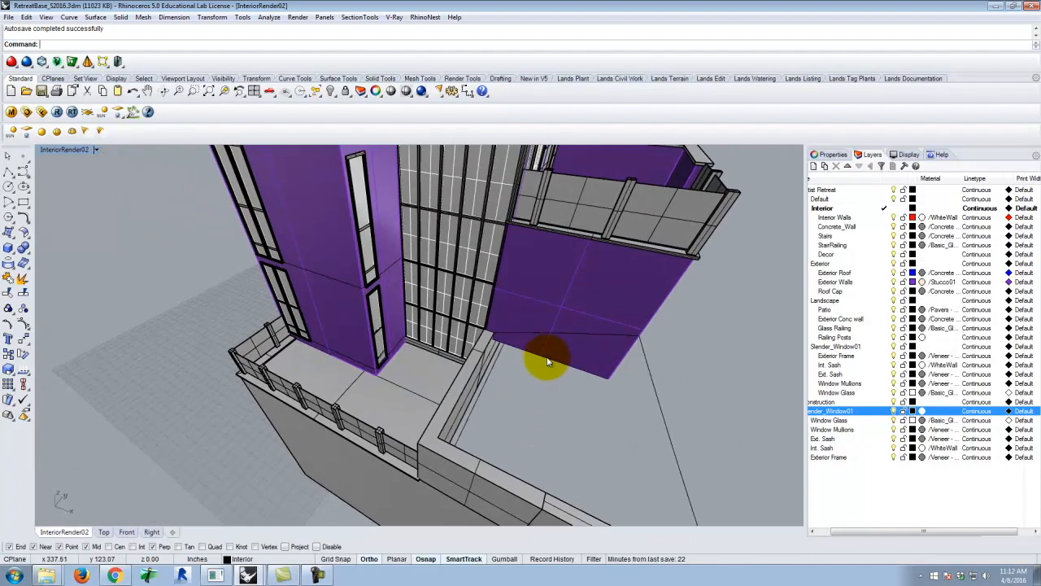
right_click_drag(547, 360, 460, 368)
scroll(456, 361, "down", 3)
scroll(482, 378, "up", 2)
scroll(414, 374, "down", 2)
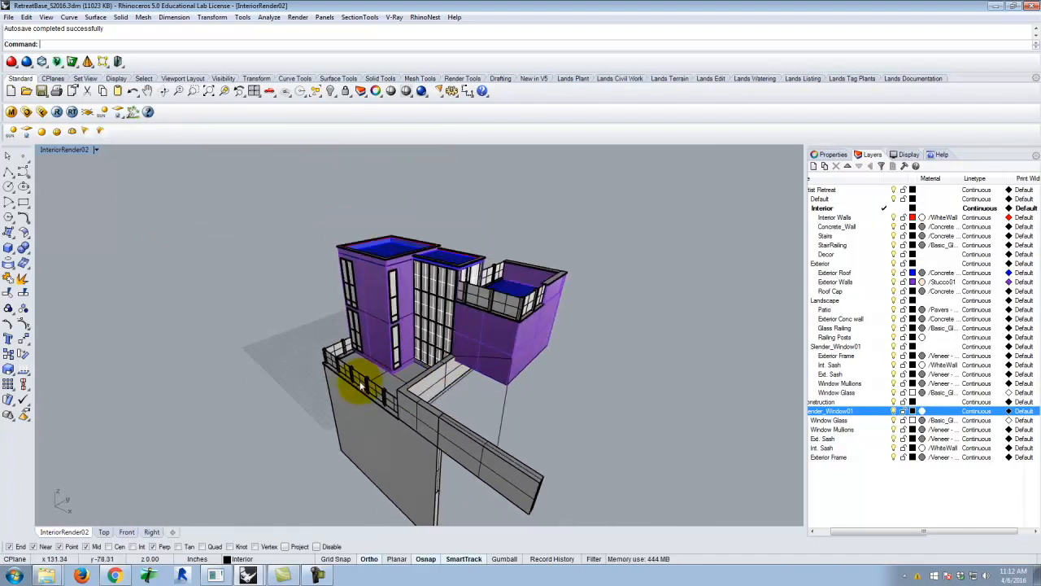
Examine the patio, its glass railing, the slender windows and the tall base from the building's front and side
right_click_drag(422, 410, 552, 351)
scroll(438, 384, "up", 5)
scroll(438, 383, "down", 5)
scroll(436, 418, "up", 5)
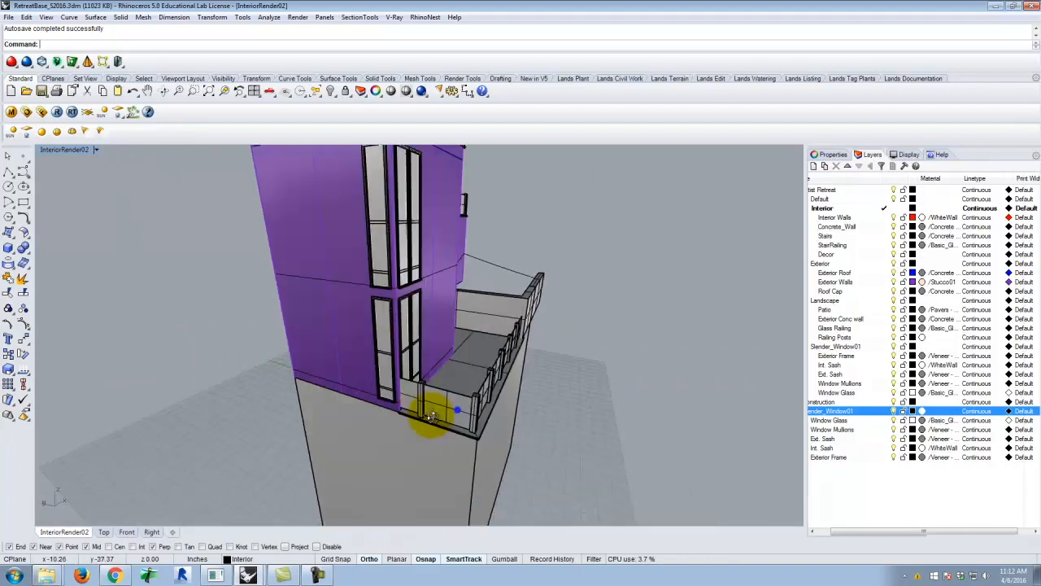
scroll(491, 445, "up", 2)
right_click_drag(491, 445, 300, 418)
scroll(390, 401, "down", 5)
scroll(423, 409, "up", 6)
right_click_drag(449, 413, 388, 379)
scroll(337, 407, "down", 5)
right_click_drag(337, 407, 431, 400)
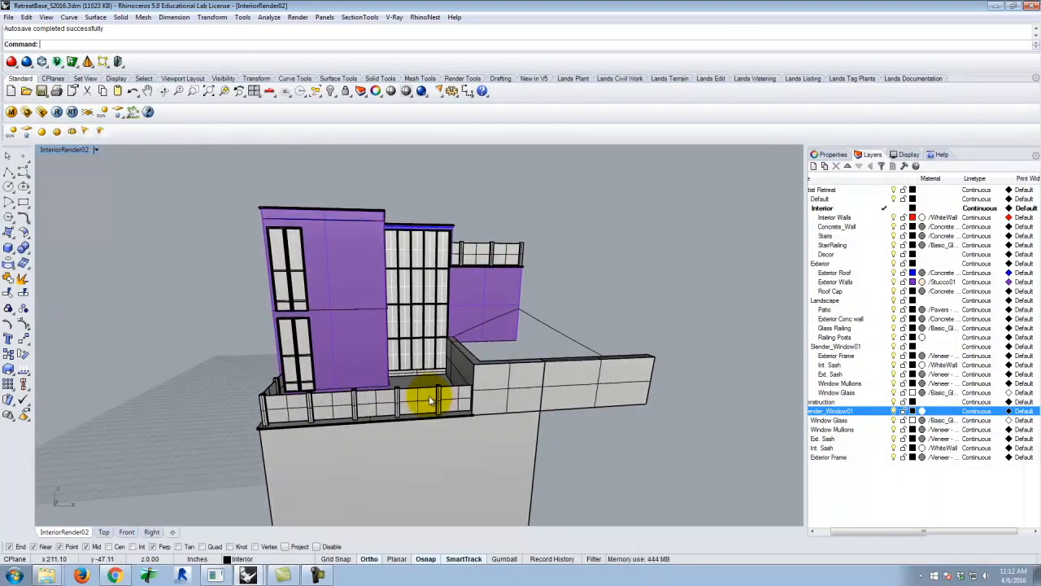
right_click_drag(367, 424, 396, 412)
scroll(396, 412, "down", 4)
right_click_drag(453, 437, 428, 385)
right_click_drag(515, 481, 362, 452)
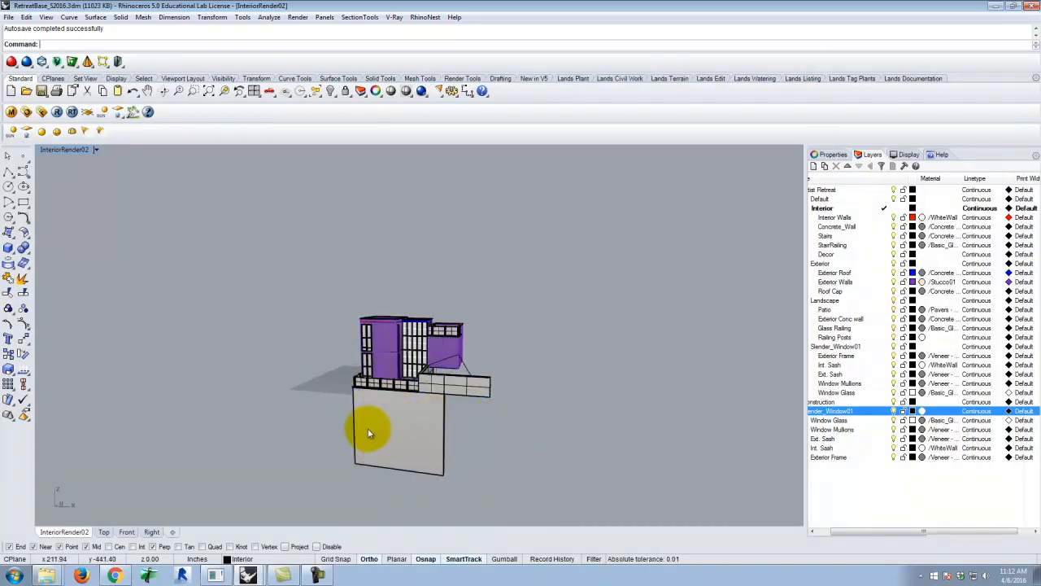
Examine the building's rear walls, glazed middle volume, roof terrace and roofs from behind and above
right_click_drag(384, 407, 425, 326)
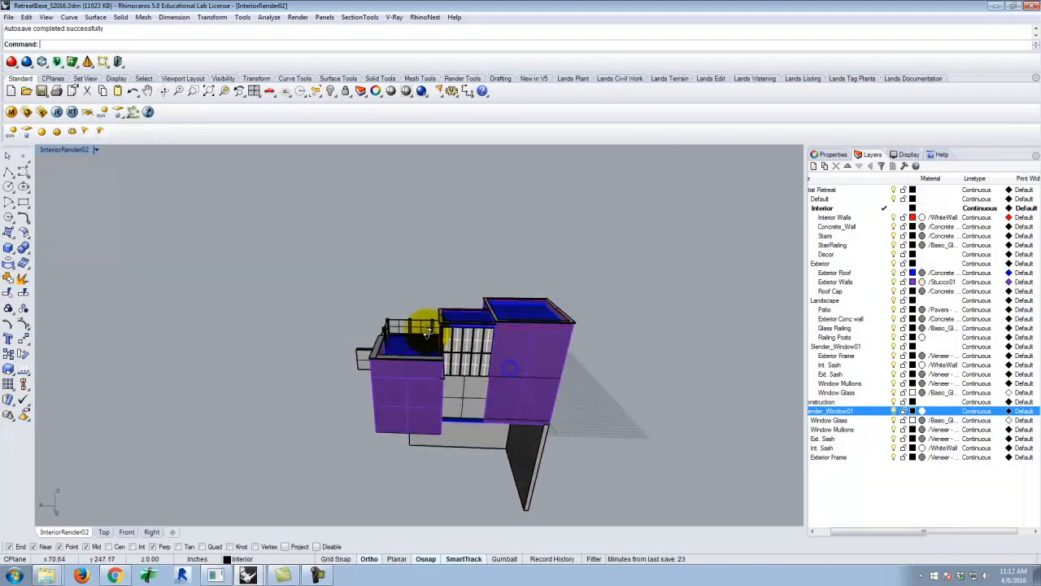
scroll(465, 387, "up", 7)
right_click_drag(497, 400, 451, 394)
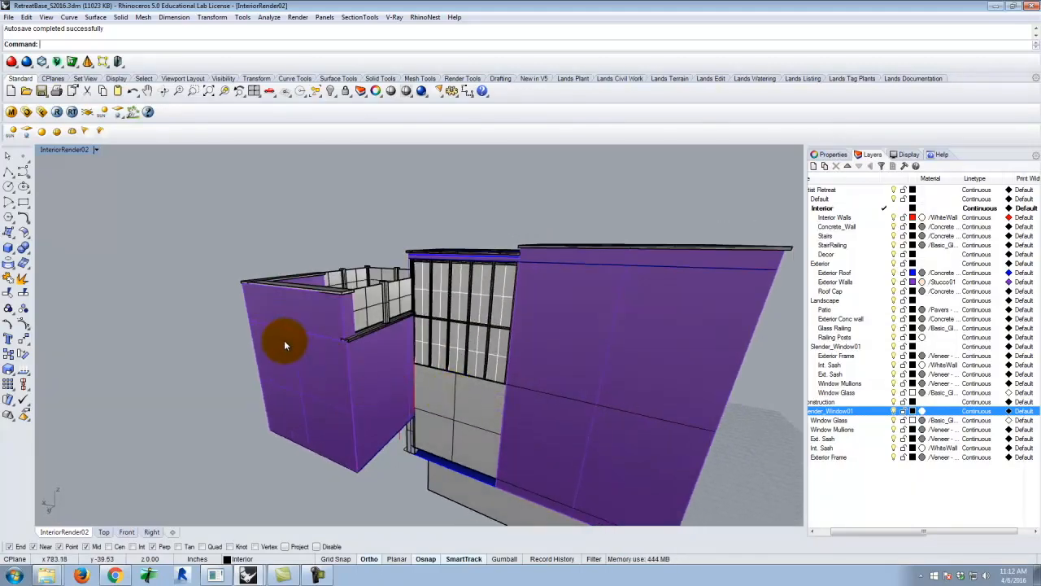
right_click_drag(230, 305, 420, 297)
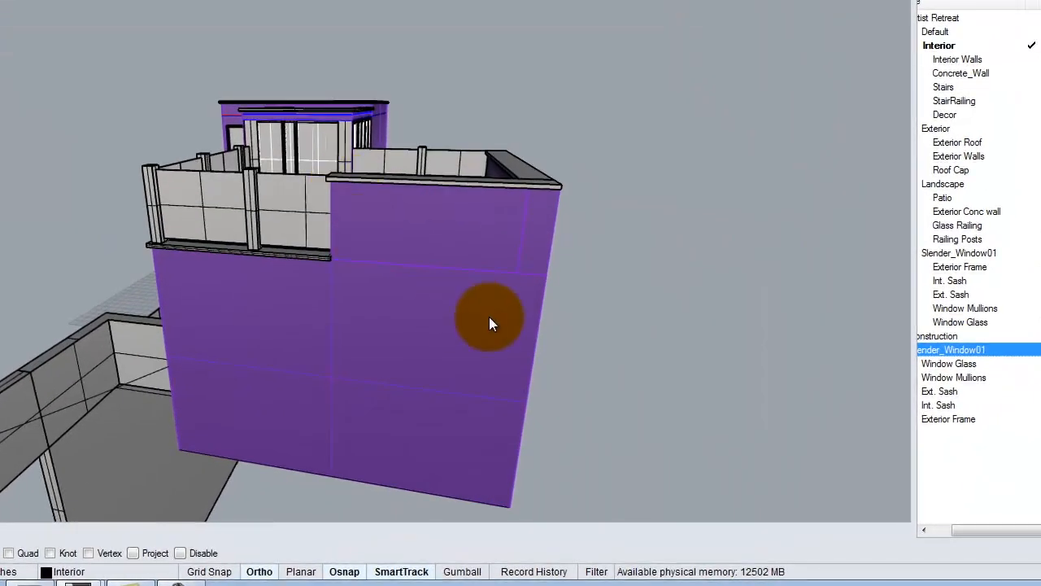
right_click_drag(491, 323, 368, 265)
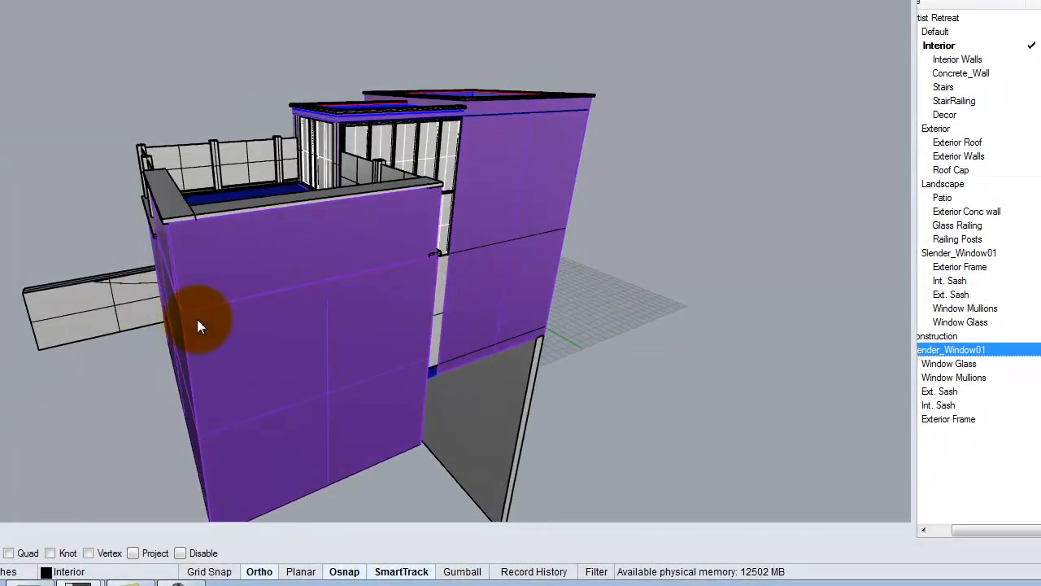
right_click_drag(371, 290, 274, 342)
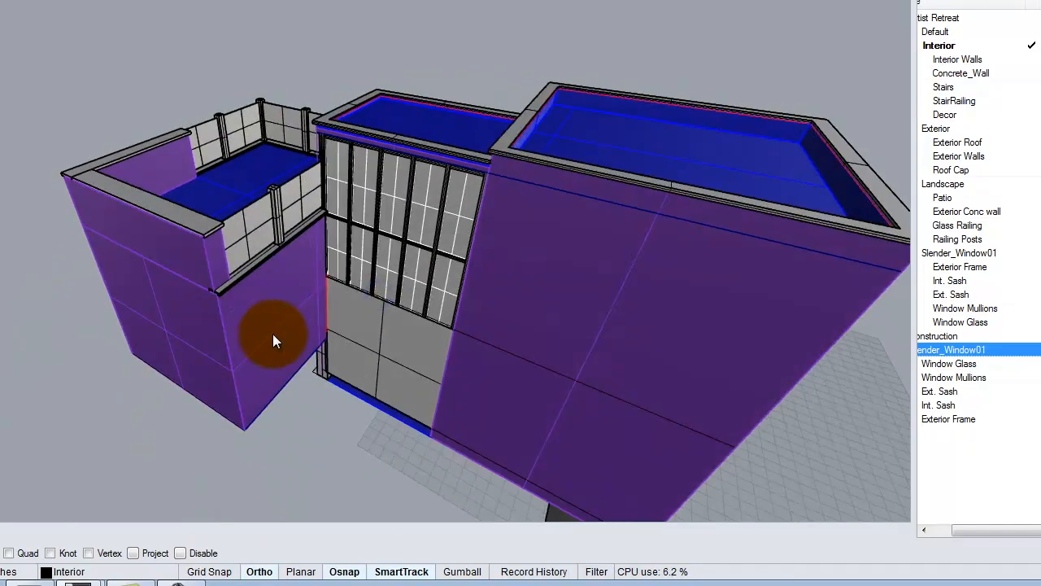
right_click_drag(410, 323, 432, 275)
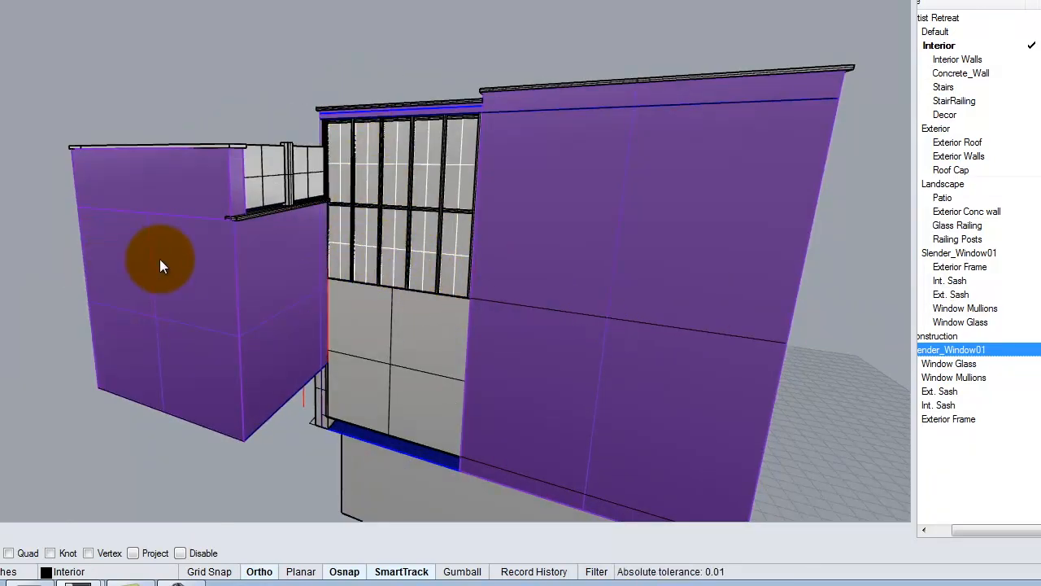
right_click_drag(163, 262, 195, 279)
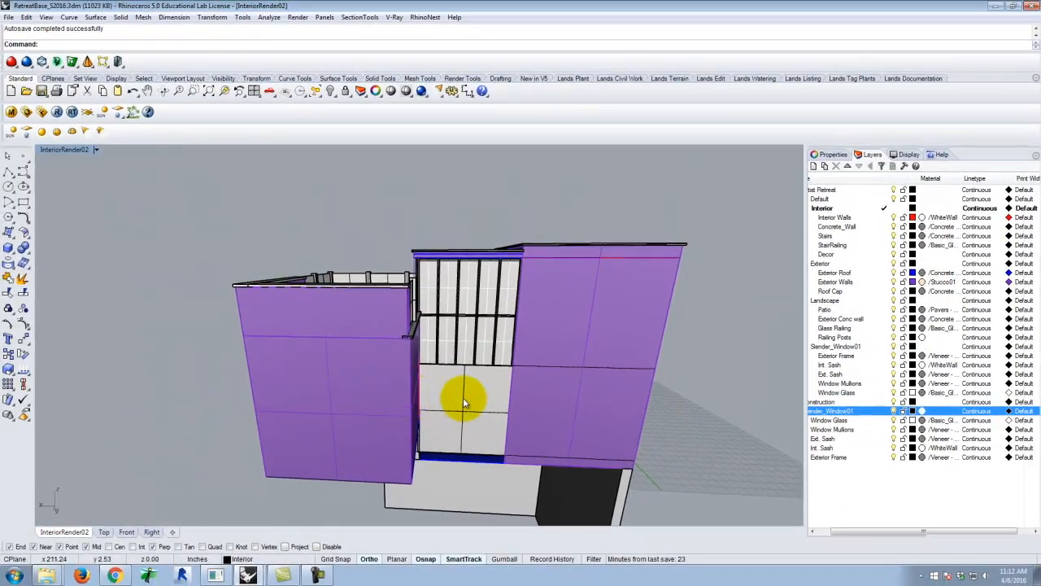
right_click_drag(684, 406, 599, 421)
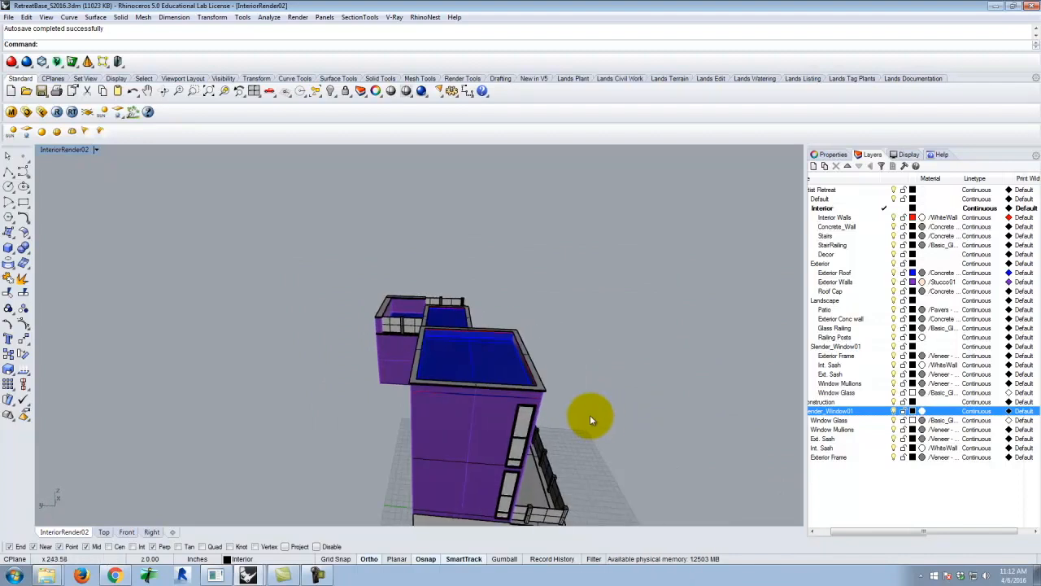
right_click_drag(528, 395, 462, 417)
Select the base extrusion beneath the patio and examine it together with the adjoining exterior concrete wall
scroll(465, 415, "down", 6)
left_click(470, 421)
right_click_drag(534, 426, 420, 418)
scroll(501, 434, "up", 7)
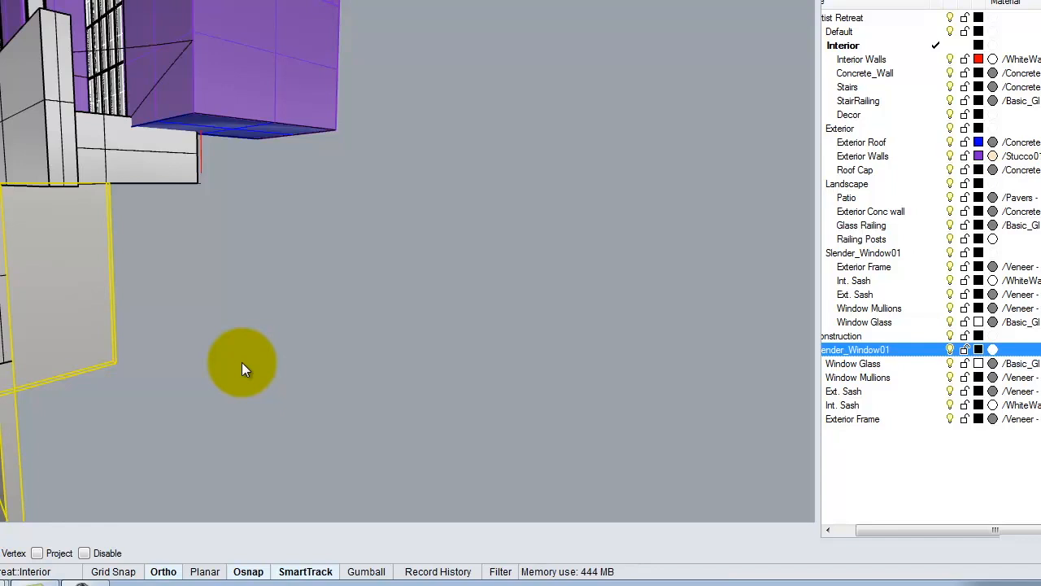
right_click_drag(51, 192, 127, 245)
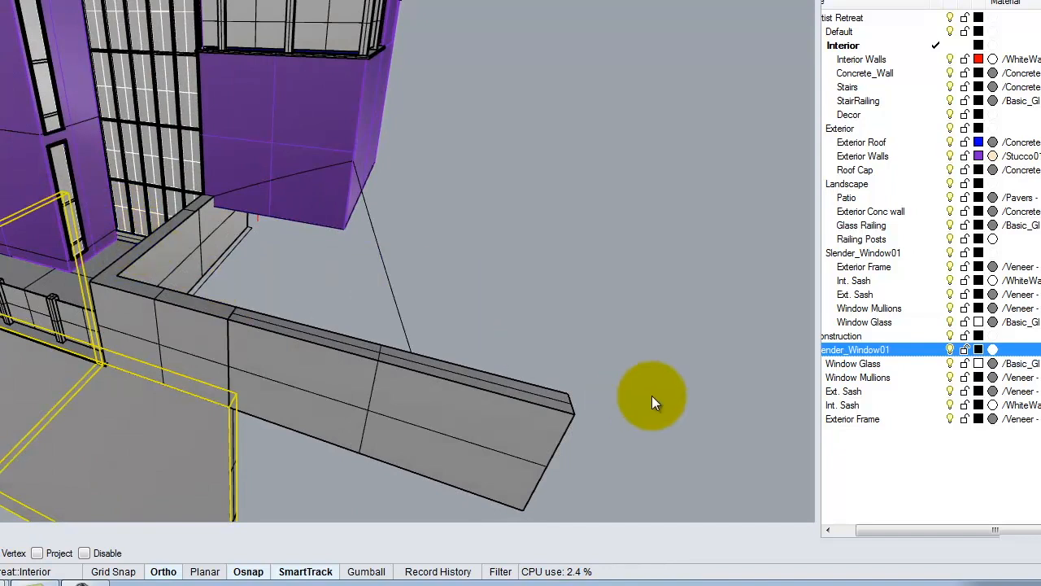
Widen the layer list until full layer names show, and highlight the Artist Retreat and Interior layers
left_click_drag(819, 460, 786, 439)
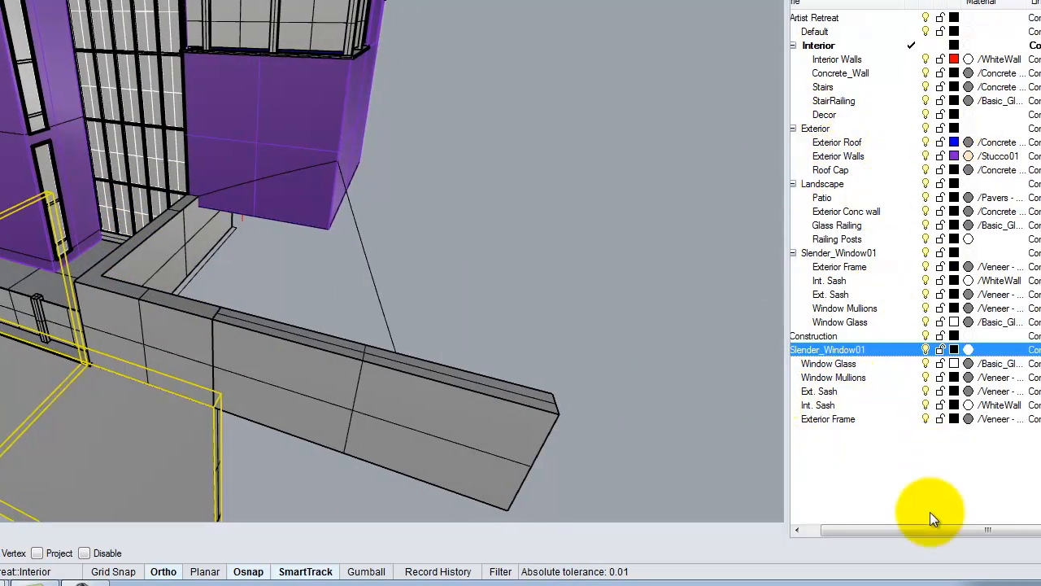
left_click_drag(933, 532, 874, 534)
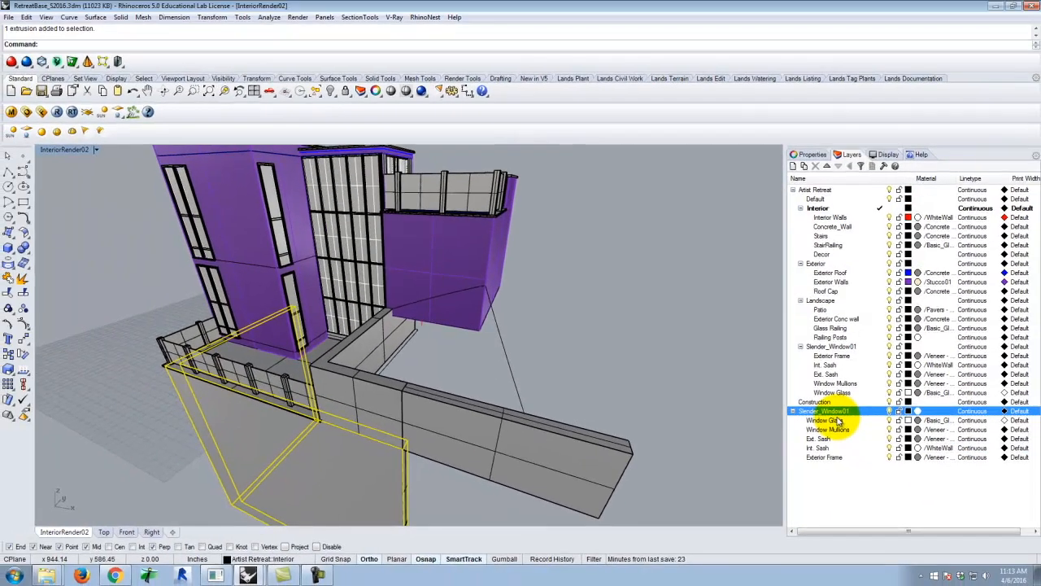
left_click(816, 192)
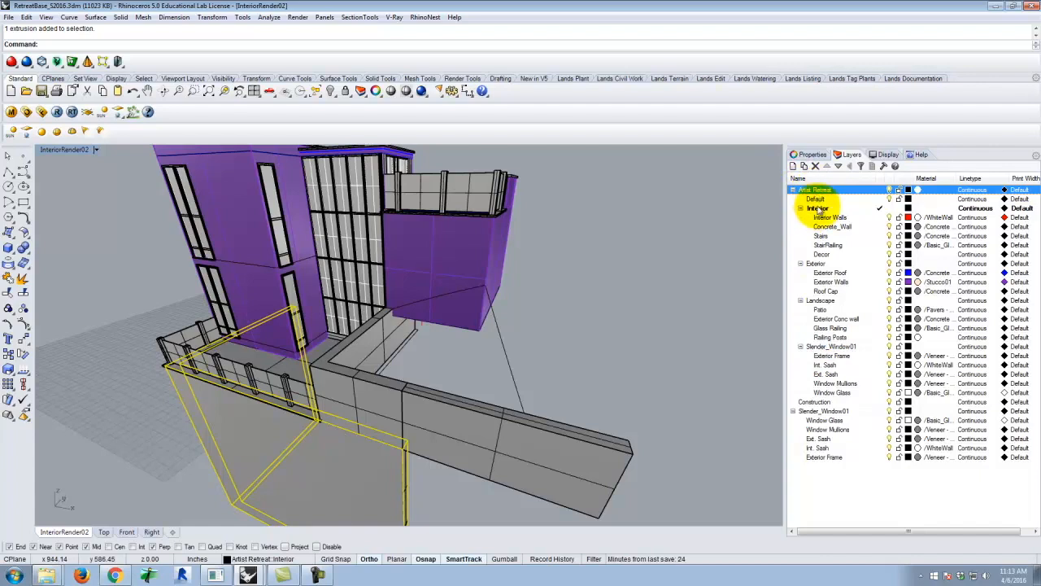
left_click(823, 209)
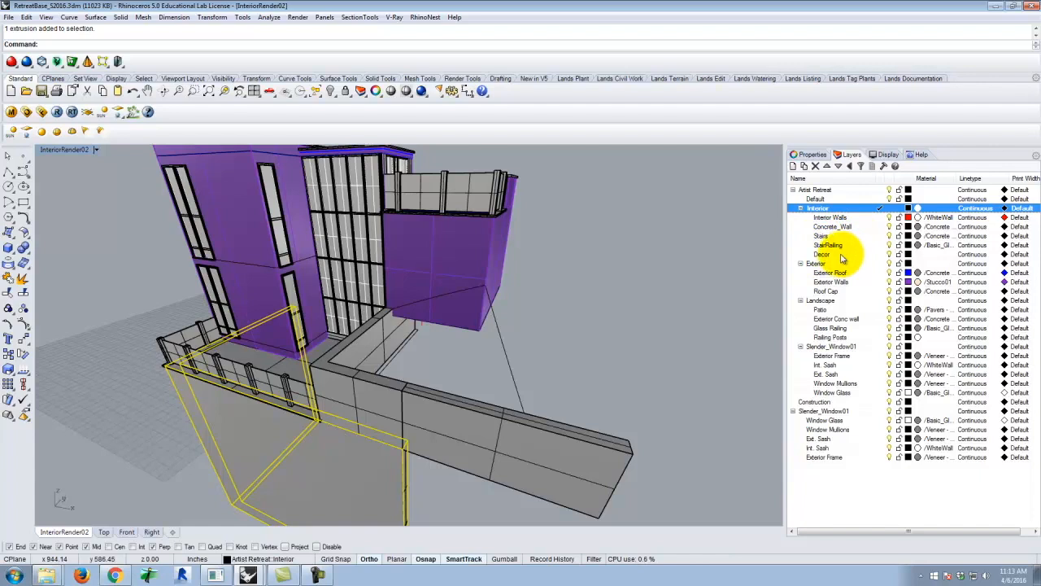
Highlight the Exterior, Exterior Roof and Roof Cap layers, select the cap above the glazed volume, and clear the selection
left_click(818, 263)
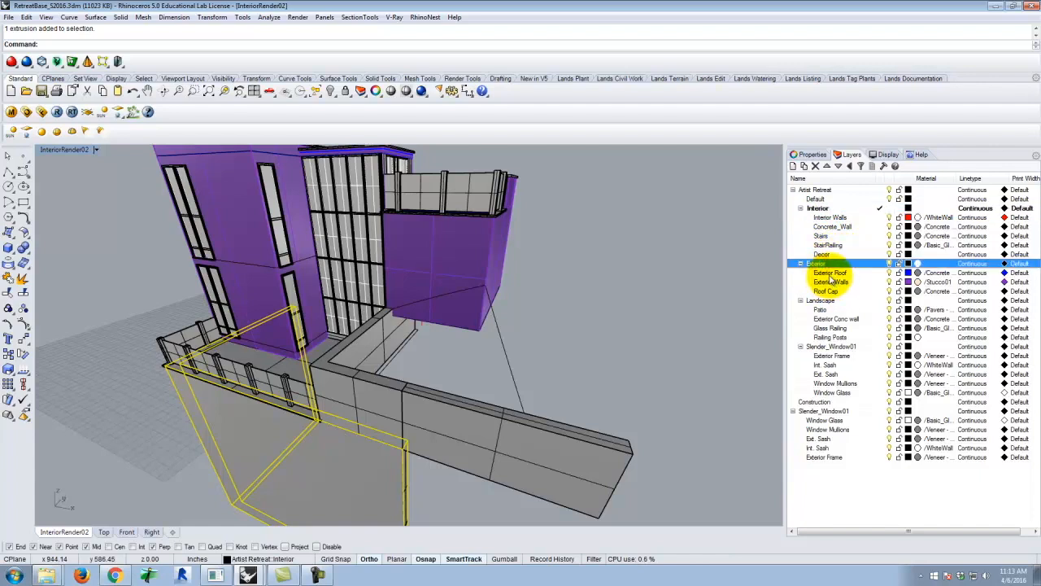
left_click(830, 272)
left_click(828, 291)
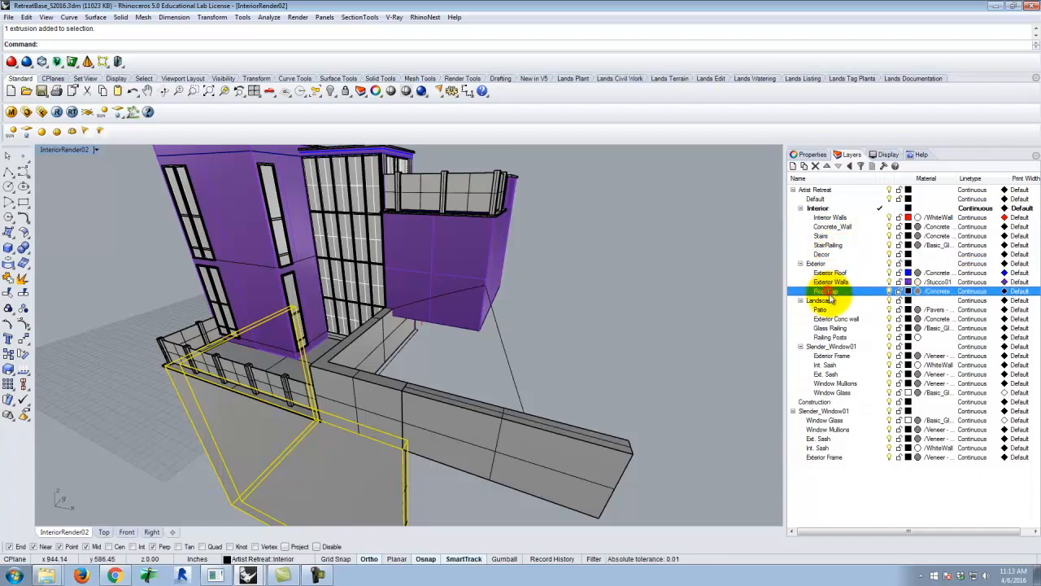
scroll(374, 231, "up", 3)
scroll(342, 183, "up", 5)
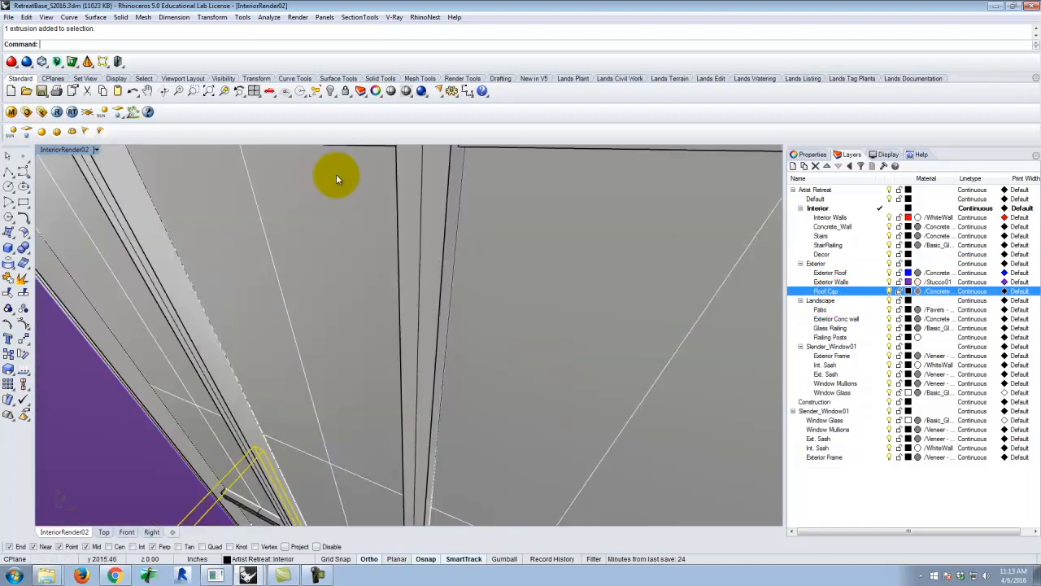
scroll(337, 179, "down", 8)
left_click(358, 191)
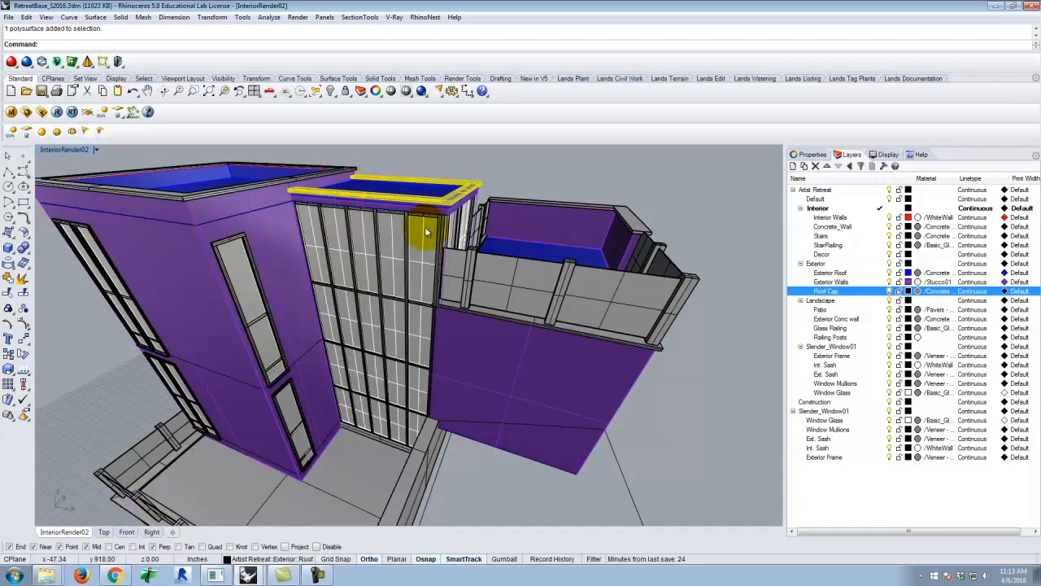
left_click(546, 177)
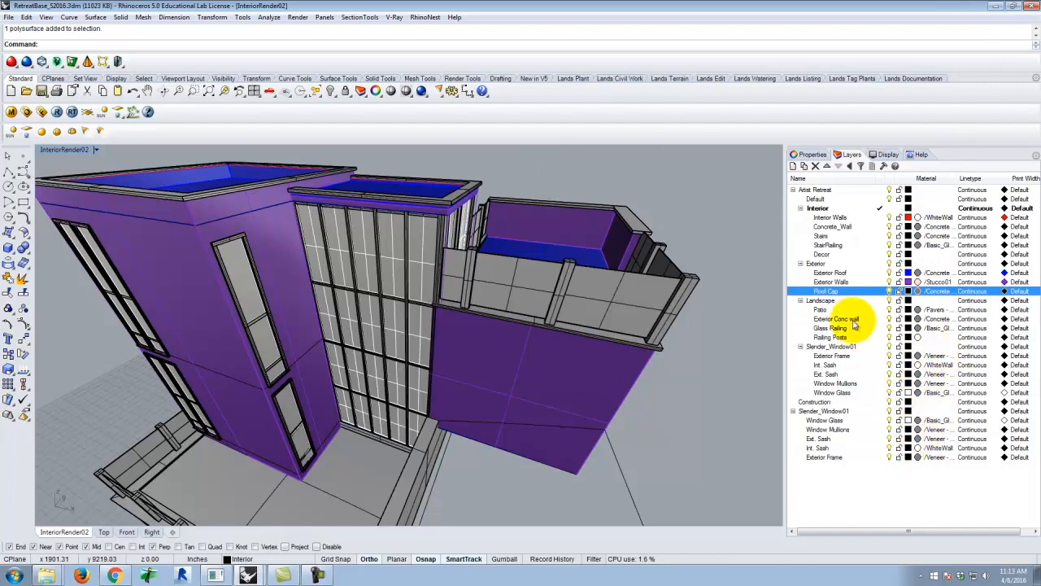
Highlight the Landscape layer and select the patio surface behind the glass railing
left_click(841, 301)
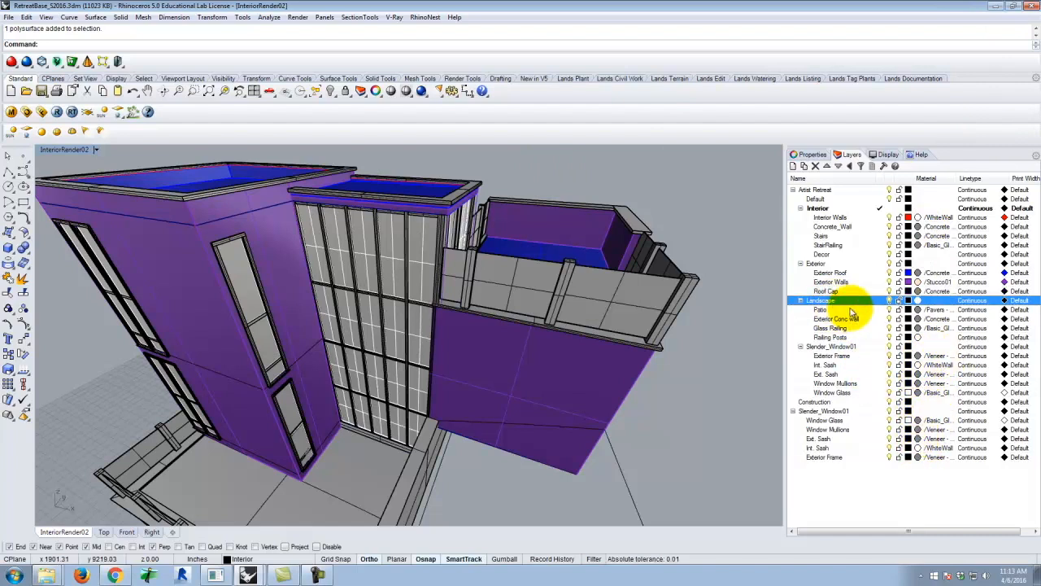
scroll(466, 359, "down", 5)
scroll(374, 420, "up", 6)
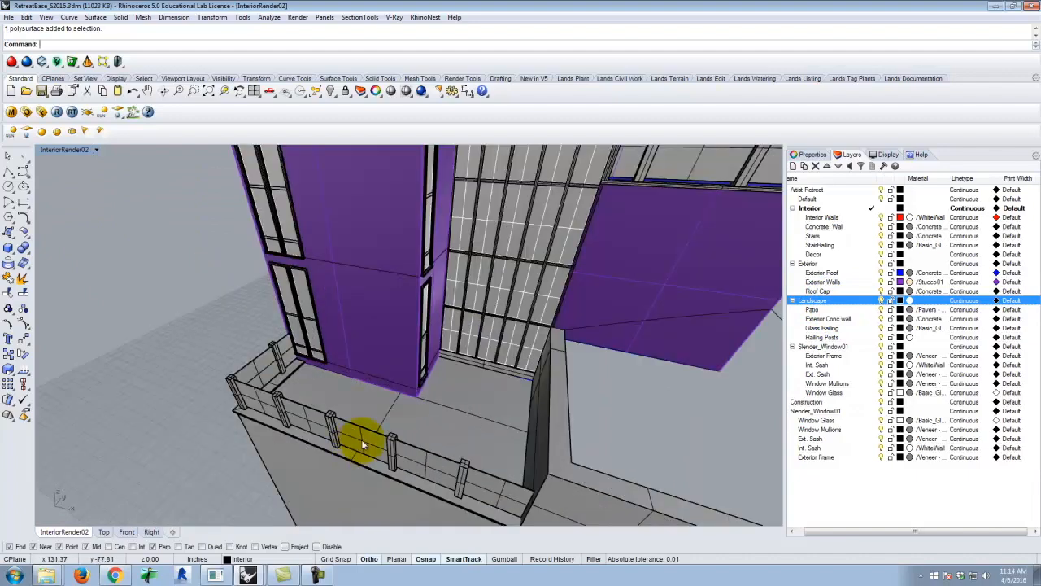
left_click(434, 410)
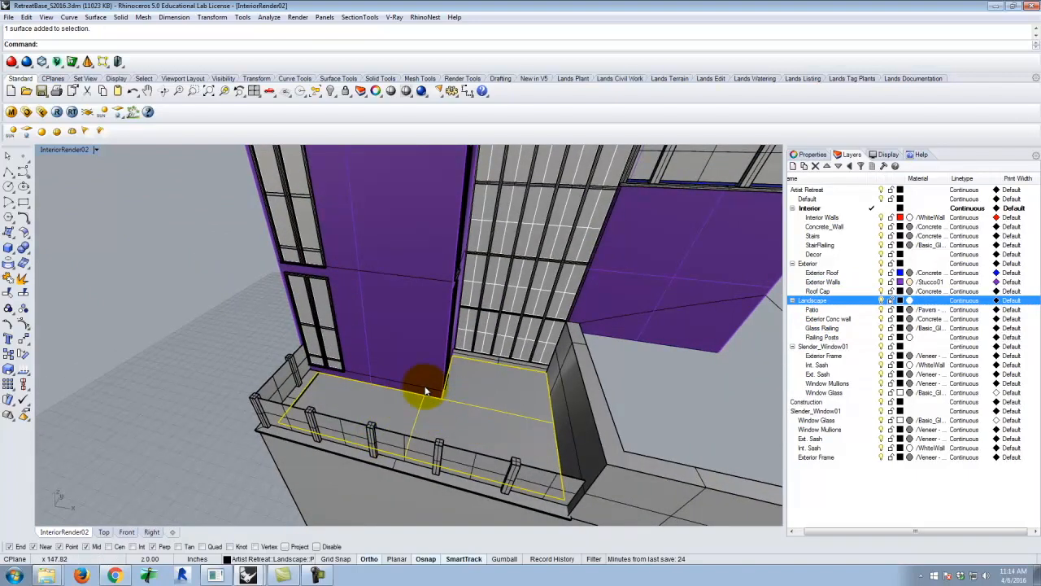
scroll(513, 404, "down", 3)
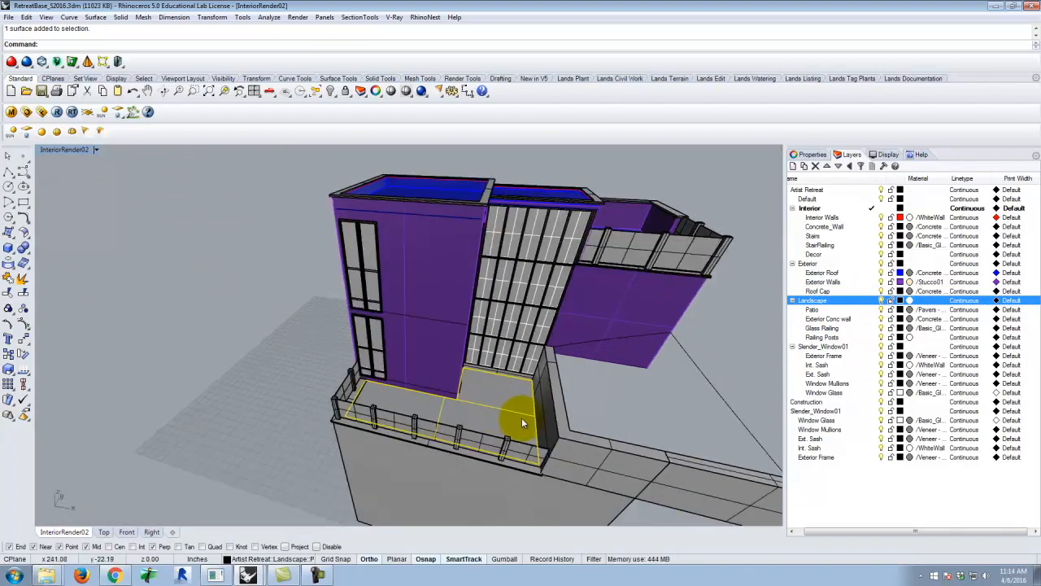
scroll(485, 371, "down", 4)
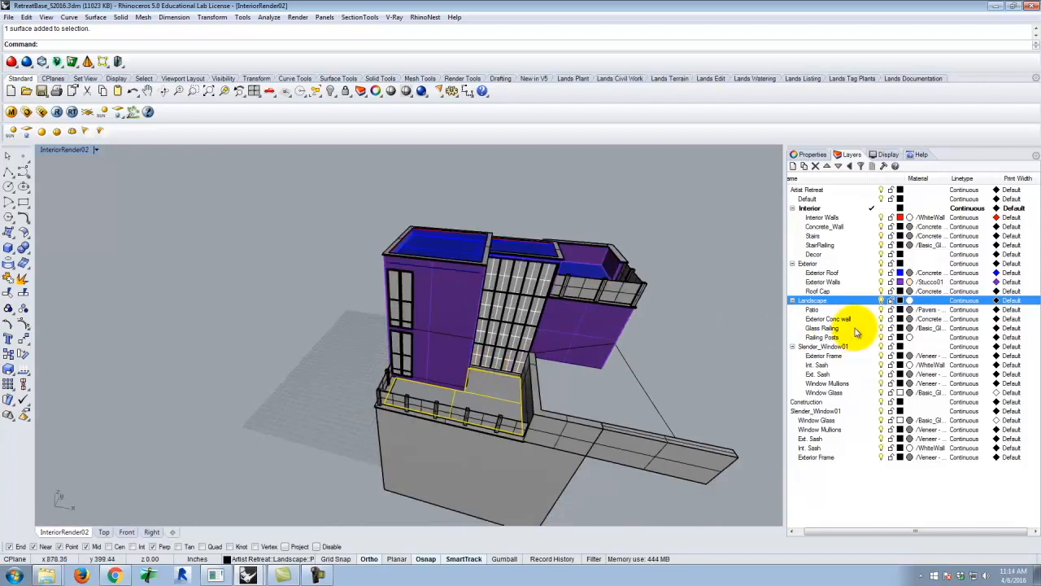
scroll(835, 311, "up", 1)
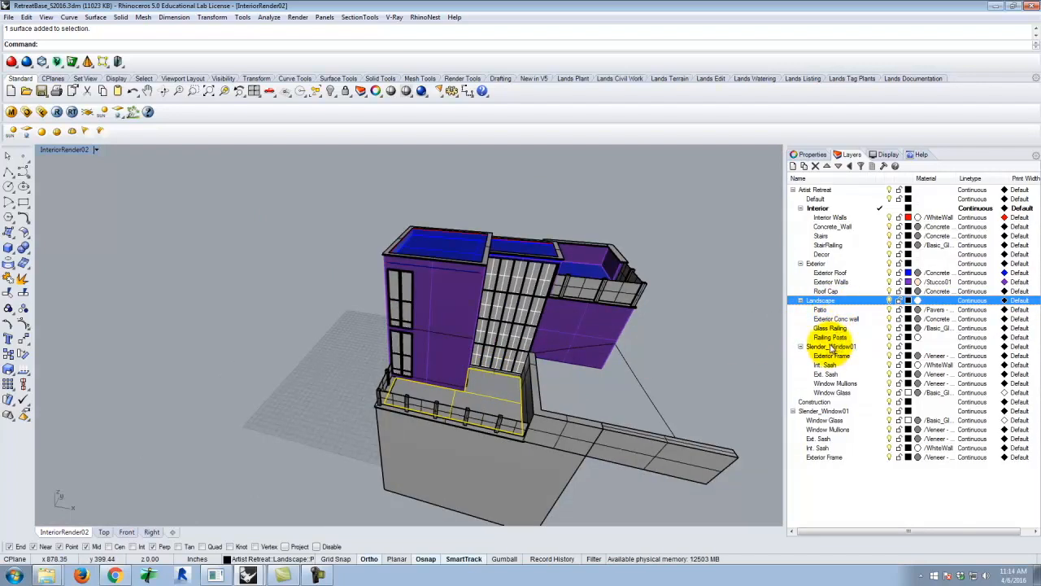
Highlight the Slender_Window01 layer under Artist Retreat and examine the tall corner windows beside the patio
left_click(838, 346)
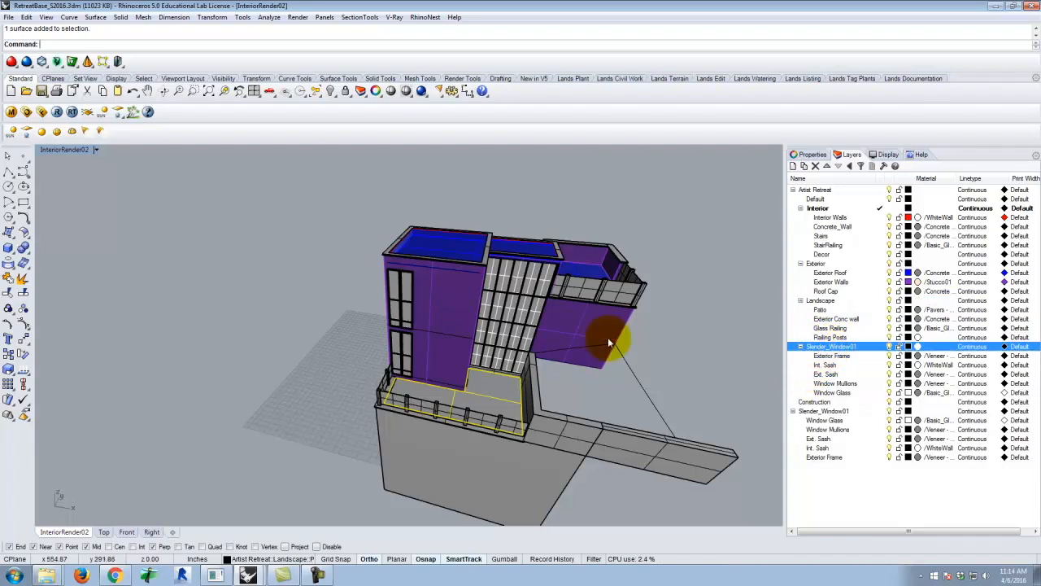
right_click_drag(477, 360, 500, 360)
scroll(475, 320, "up", 6)
scroll(501, 357, "down", 3)
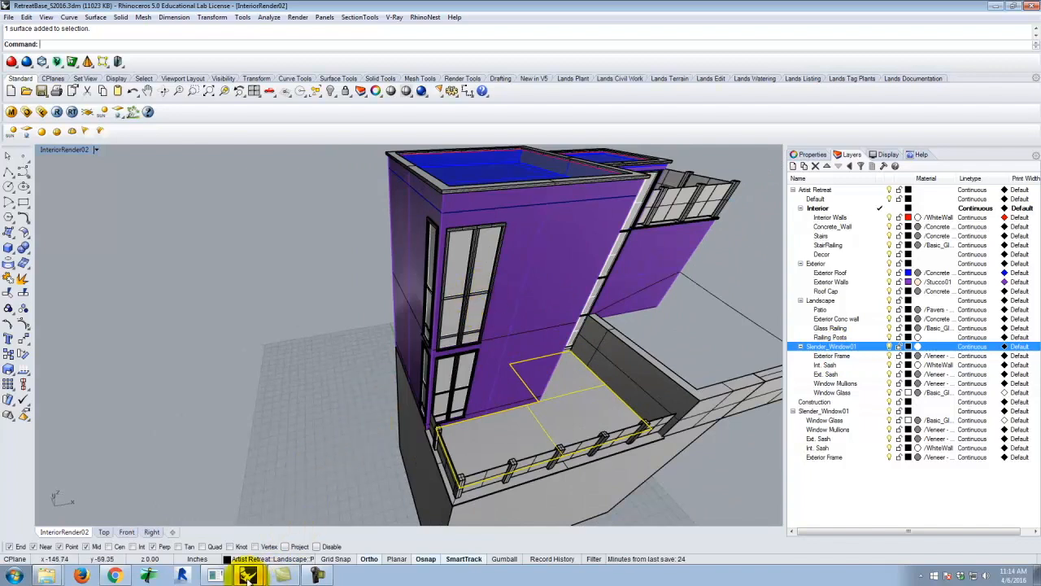
Switch to the Slender_Window_S2016.3dm model, view the window from the front and maximize the Perspective viewport
left_click(267, 553)
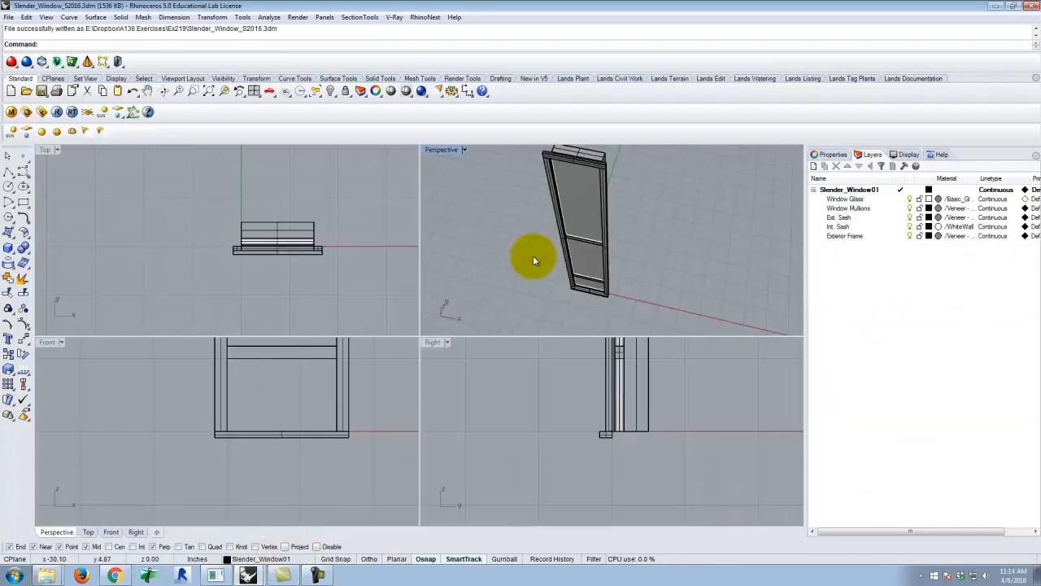
mouse_move(640, 246)
right_mouse_down()
mouse_move(571, 181)
mouse_move(585, 200)
mouse_move(661, 226)
mouse_move(622, 232)
right_mouse_up()
double_click(442, 150)
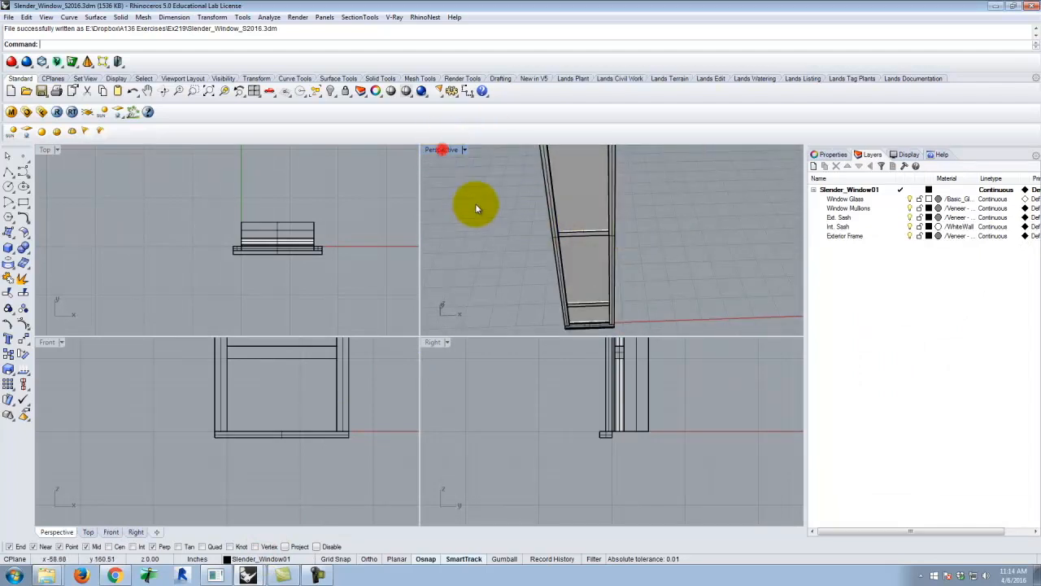
Highlight the Window Glass, Window Mullions, Ext. Sash, Int. Sash and Exterior Frame layers in turn and inspect the slender window in perspective
scroll(350, 374, "down", 6)
right_click_drag(451, 365, 374, 353)
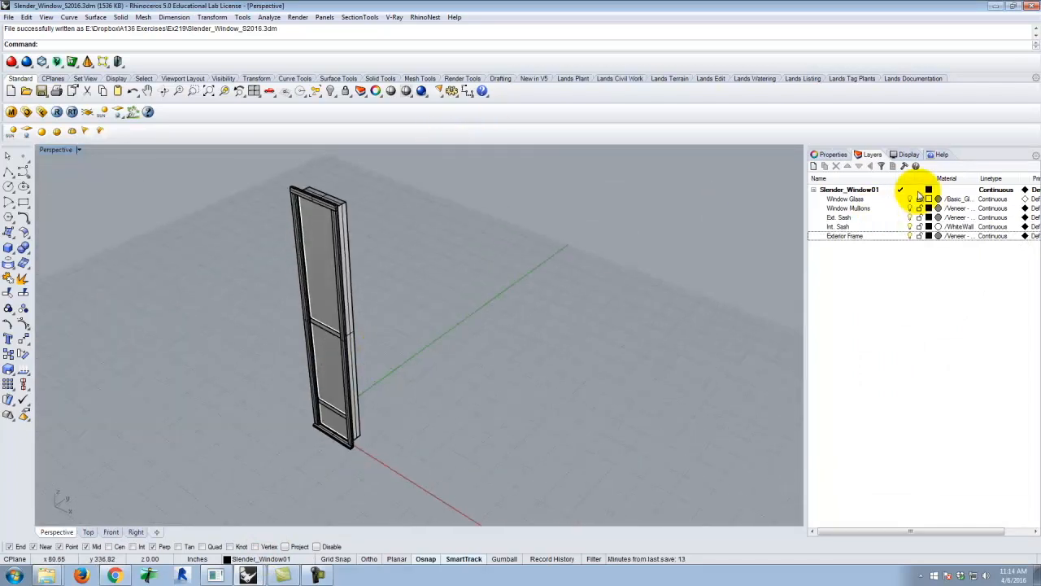
left_click(853, 208)
left_click(840, 217)
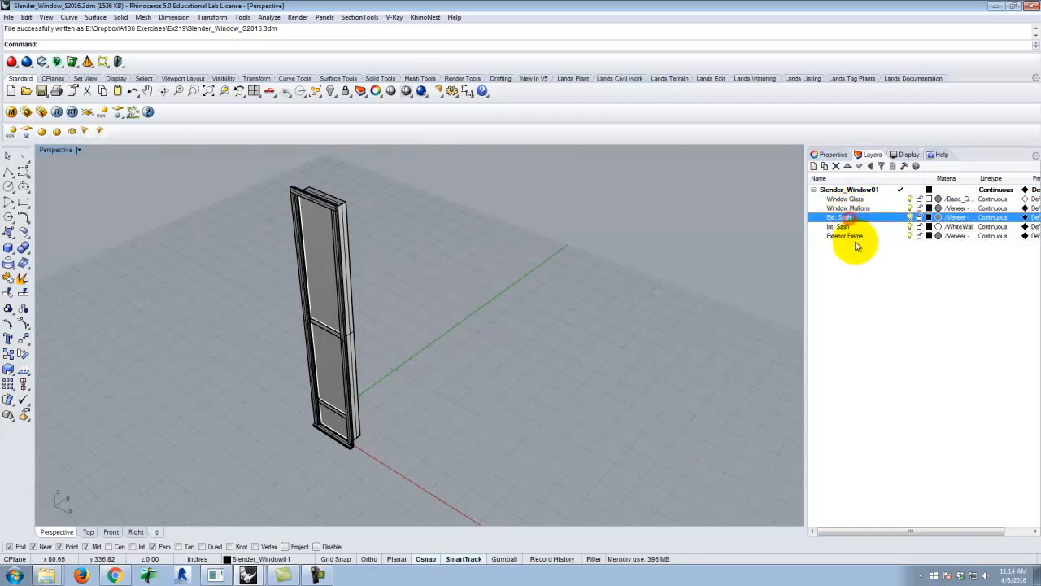
left_click(842, 227)
left_click(846, 236)
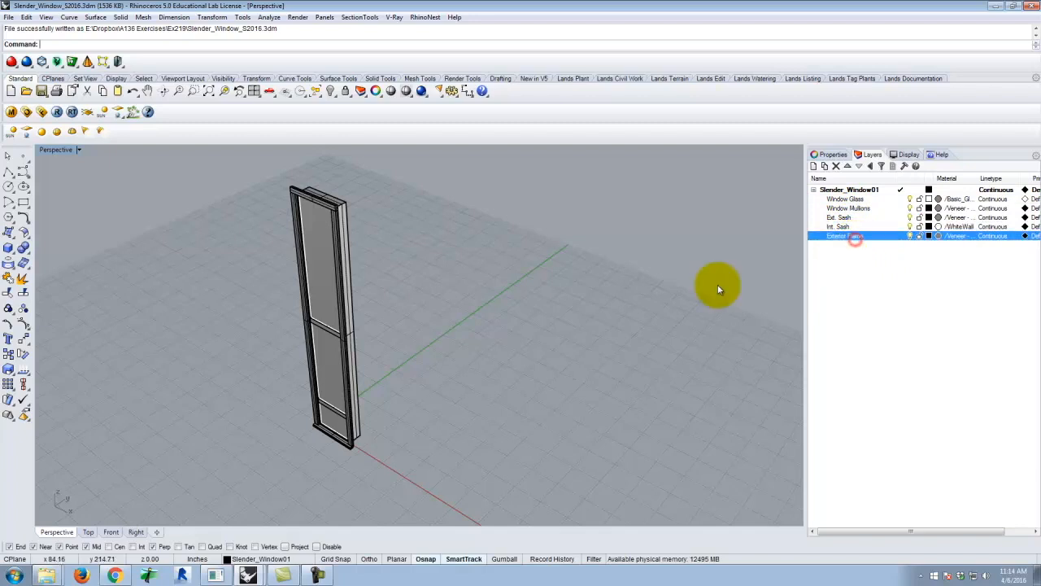
left_click(275, 338)
scroll(309, 338, "up", 5)
right_click_drag(339, 339, 657, 355)
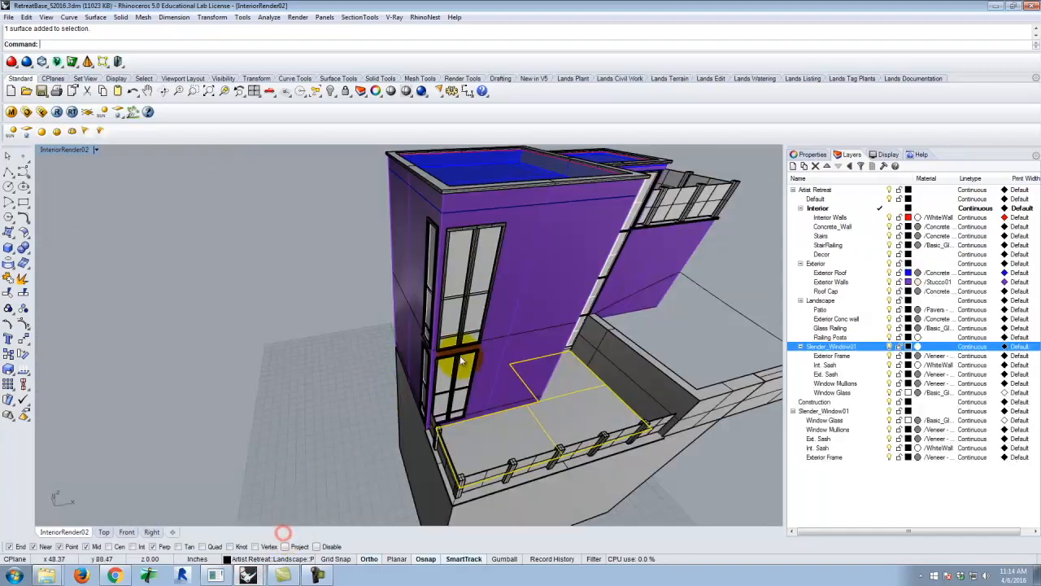
Switch back to the RetreatBase_S2016.3dm model and select the upper slender window block at the tower's corner
right_click_drag(492, 346, 477, 339)
left_click(449, 293)
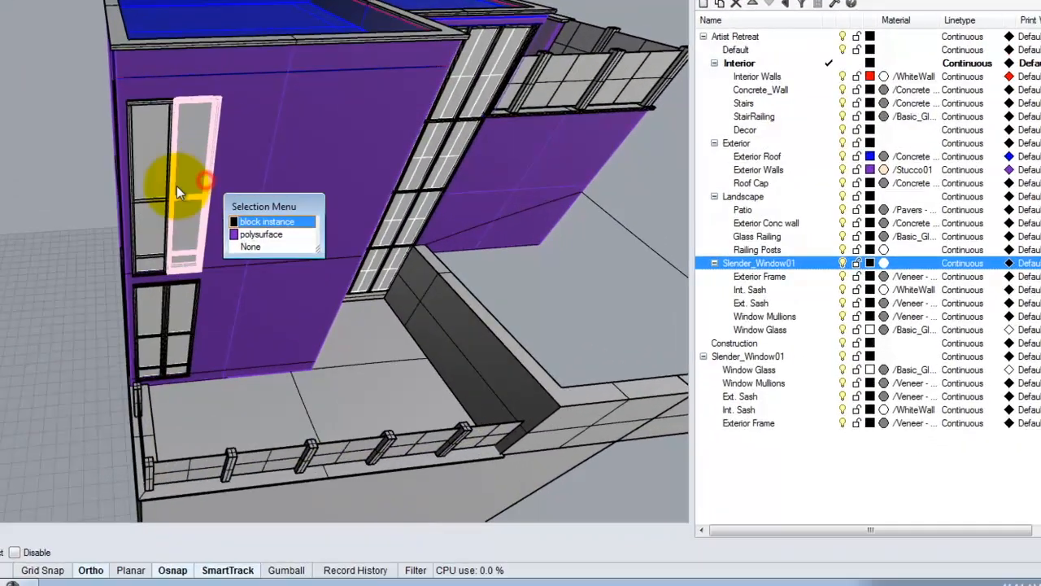
left_click(150, 180)
right_click_drag(86, 201, 167, 209)
left_click(248, 192)
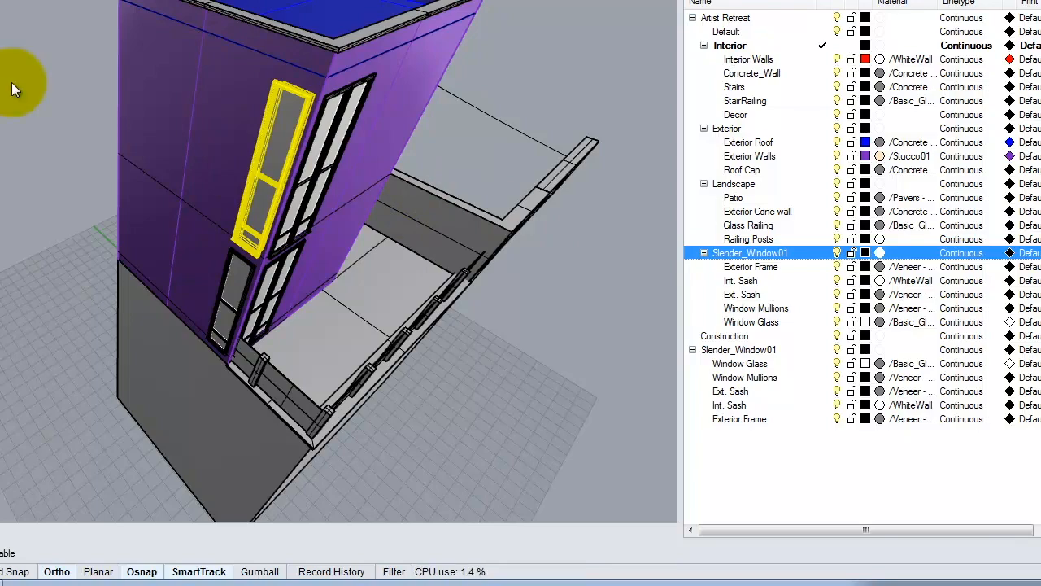
Select the upper and then the lower slender window block on the tower wall beside the tall glazed wall
right_click_drag(432, 73, 360, 66)
right_click_drag(399, 104, 291, 72)
scroll(218, 141, "down", 6)
scroll(207, 133, "up", 5)
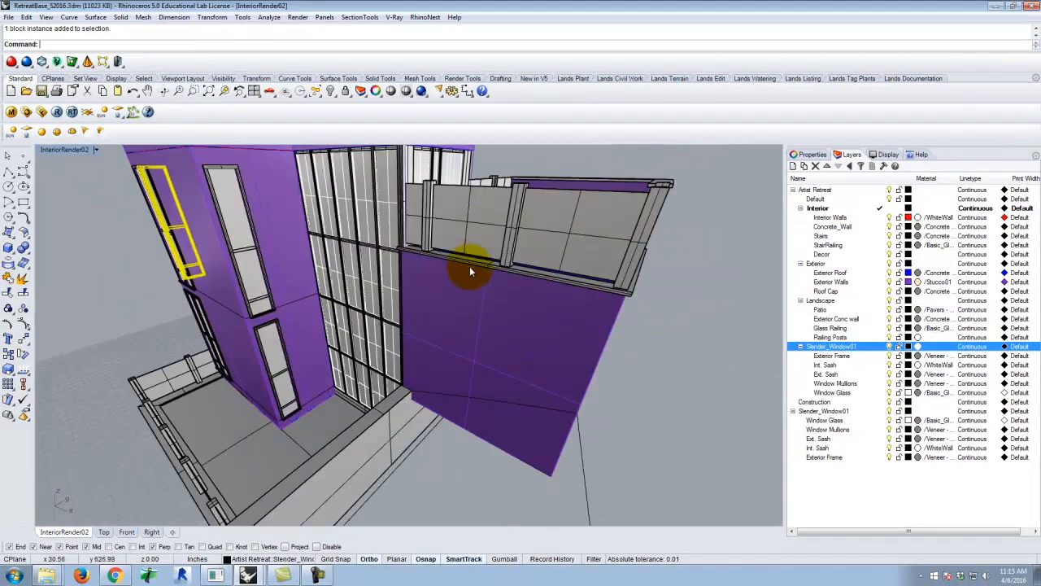
scroll(472, 276, "down", 4)
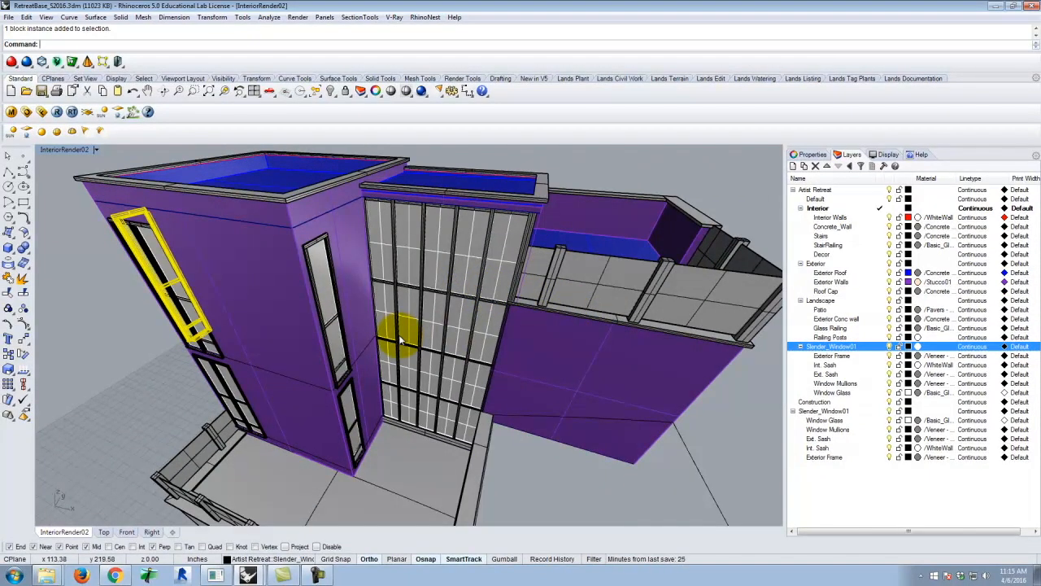
left_click(328, 272)
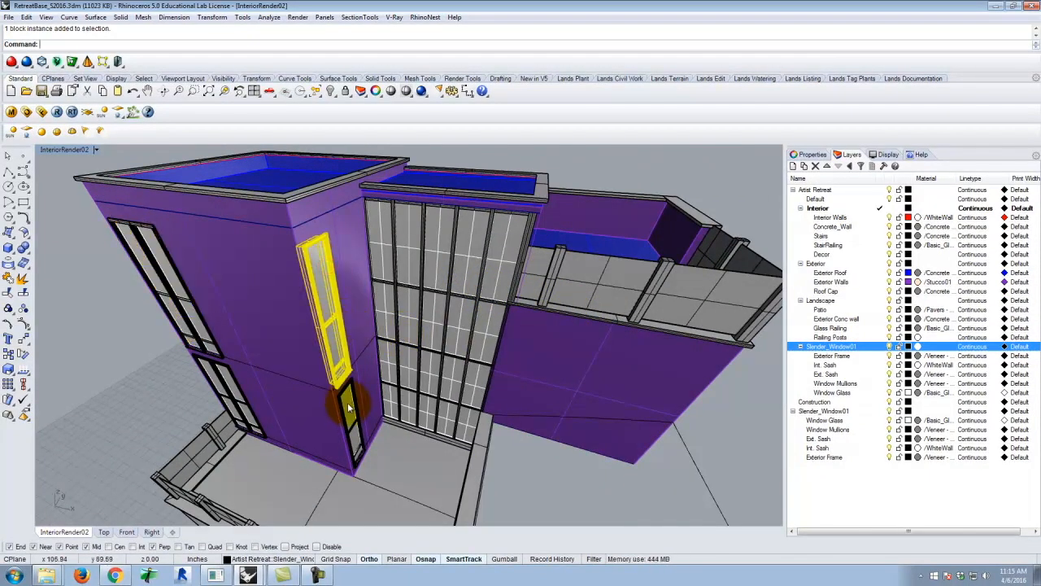
scroll(429, 273, "up", 5)
scroll(423, 281, "down", 3)
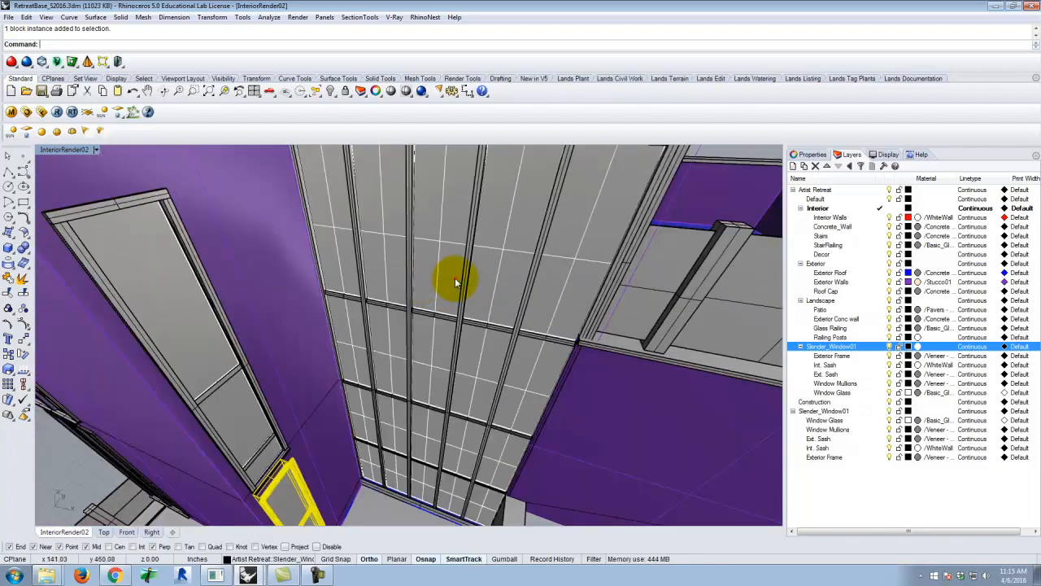
Select a glass surface and then a vertical mullion of the tall glazed wall to check how they are modeled
left_click(453, 278)
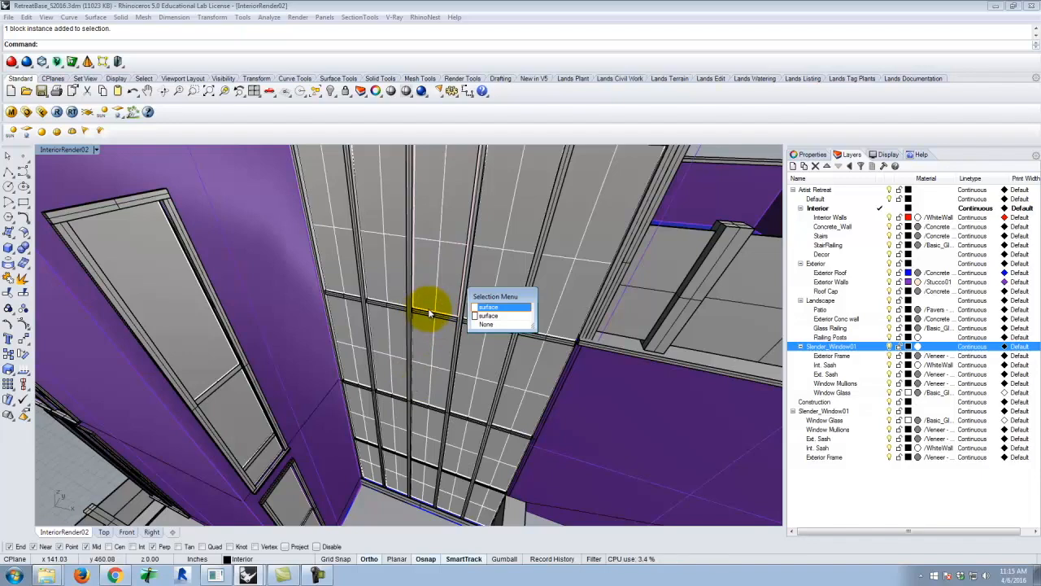
left_click(372, 346)
left_click(542, 268)
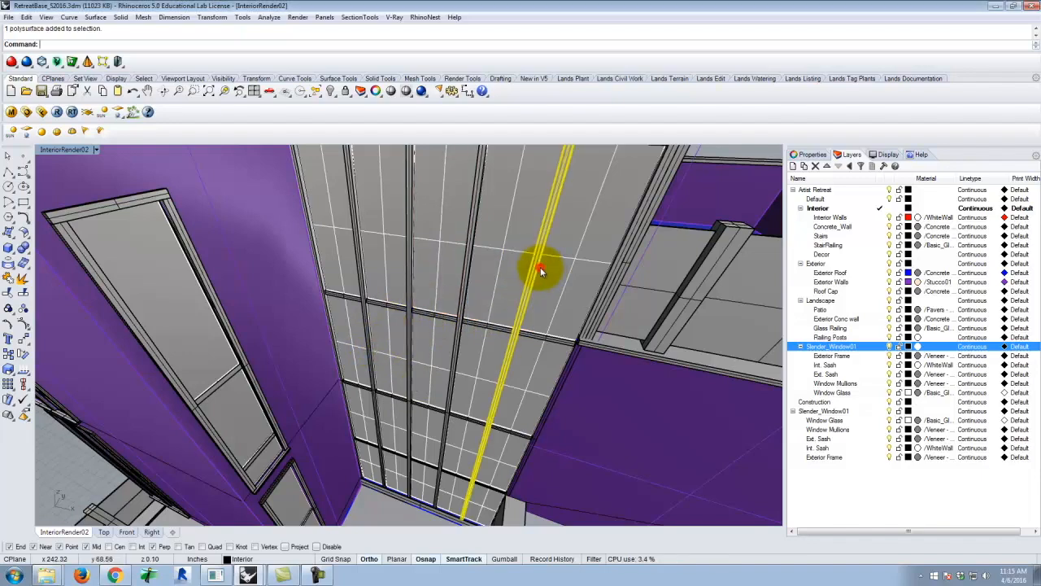
Clear the mullion selection and examine the glazed opening that faces the roof terrace
scroll(496, 266, "down", 8)
right_click_drag(497, 270, 657, 271)
scroll(383, 297, "up", 10)
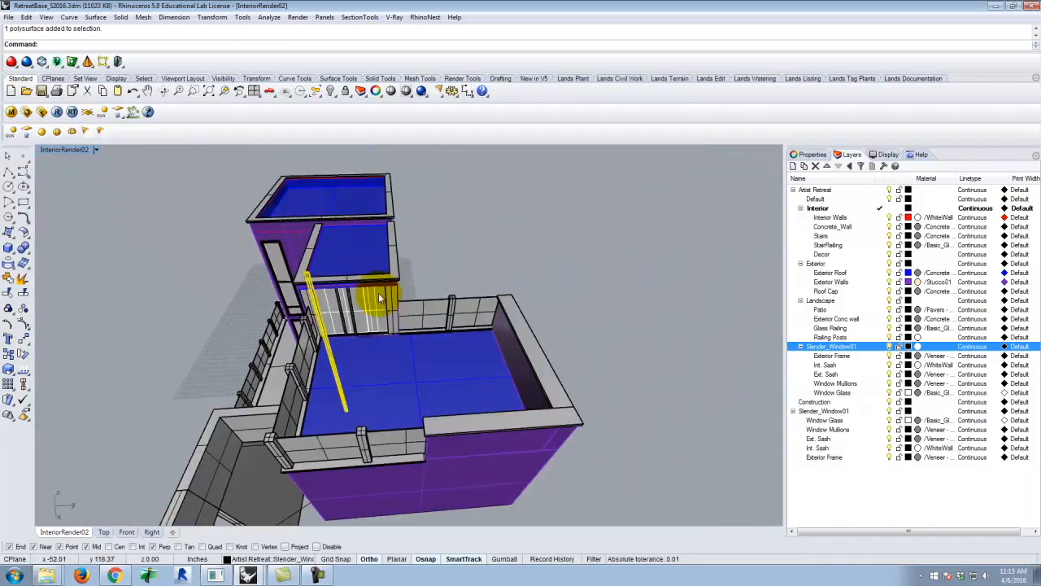
scroll(349, 313, "down", 6)
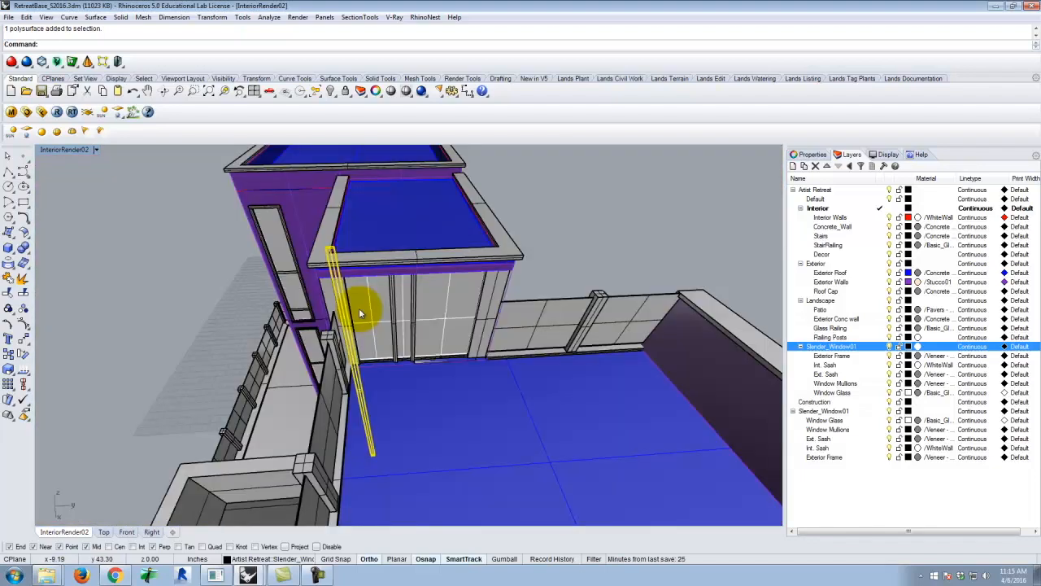
left_click(541, 260)
scroll(440, 310, "up", 5)
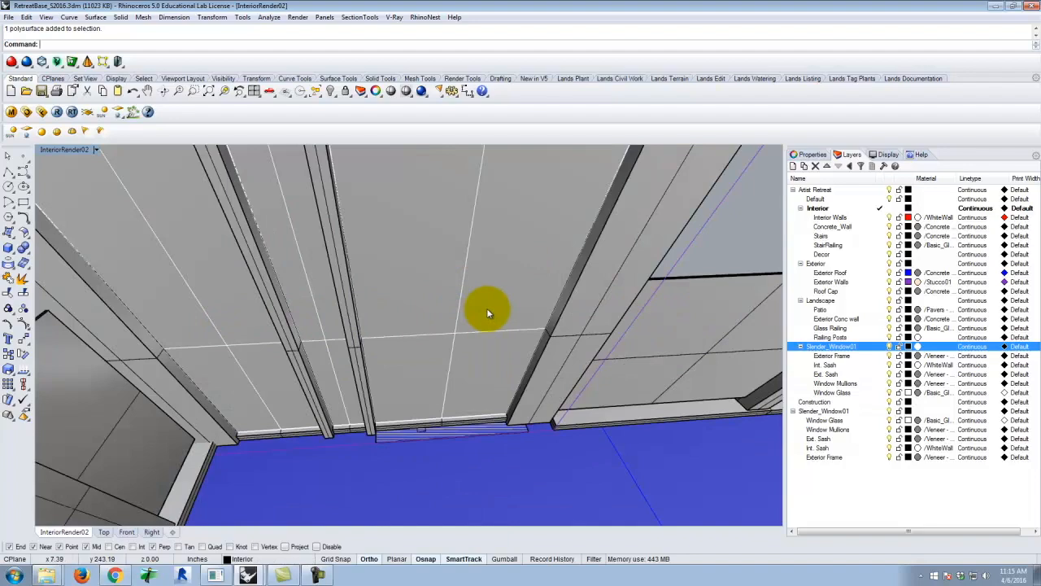
Examine the tower's corner windows from outside, and the interior room with its stairs from inside
scroll(461, 316, "down", 8)
right_click_drag(455, 315, 376, 277)
scroll(378, 275, "up", 3)
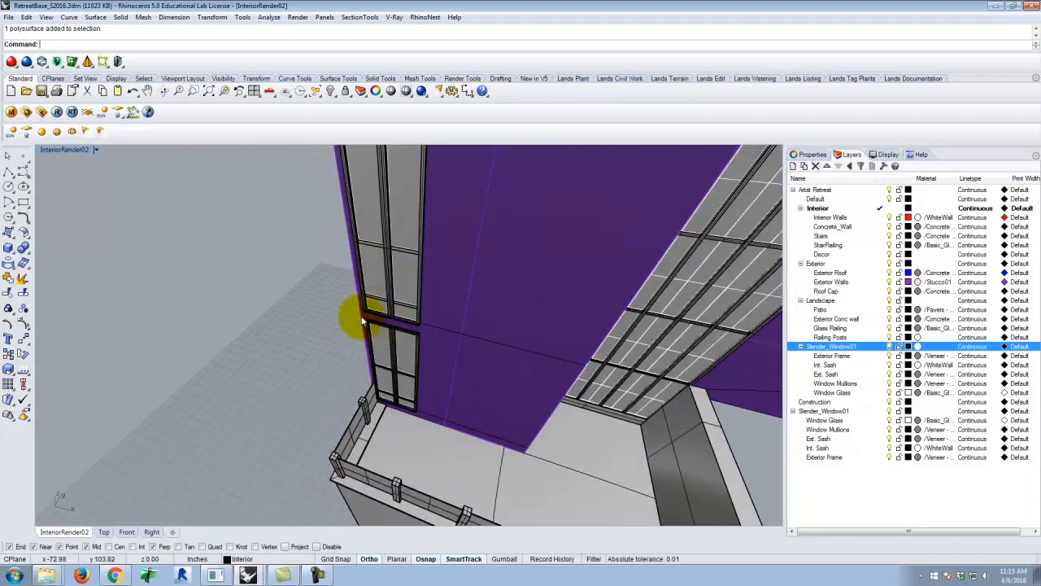
scroll(361, 314, "down", 3)
right_click_drag(458, 338, 490, 235)
scroll(476, 220, "up", 4)
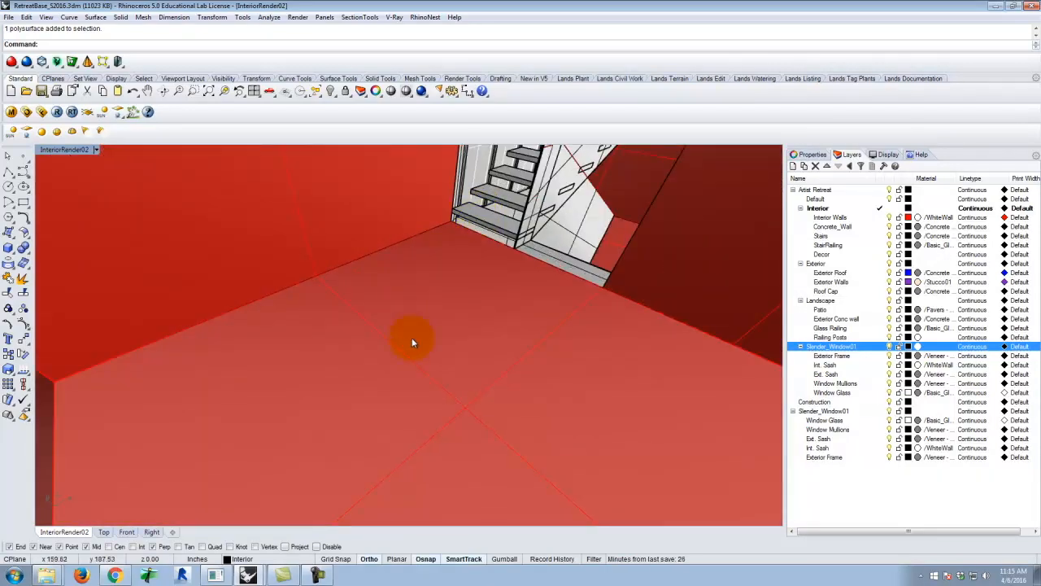
scroll(500, 270, "down", 1)
scroll(501, 270, "up", 3)
scroll(539, 291, "down", 3)
scroll(581, 333, "up", 4)
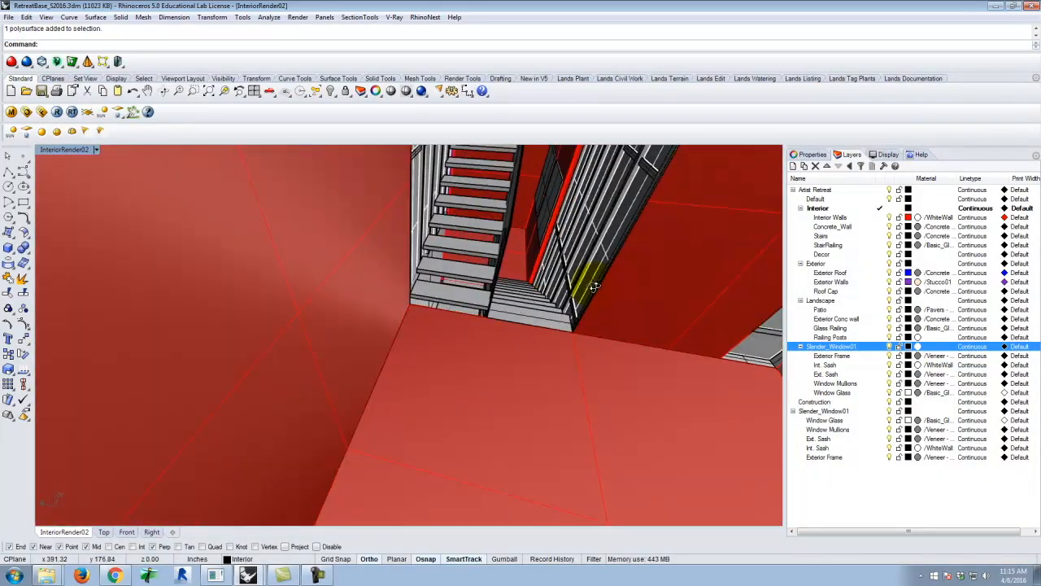
right_click_drag(598, 293, 494, 262)
scroll(567, 226, "down", 3)
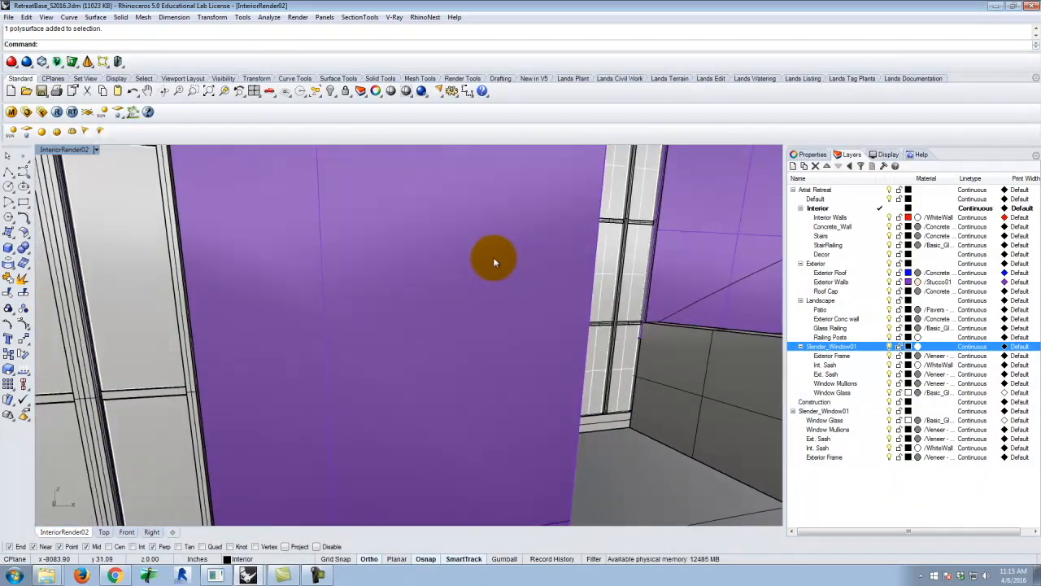
Bring the whole retreat building back into view from outside and save the base model
scroll(514, 259, "down", 5)
right_click_drag(646, 315, 588, 311)
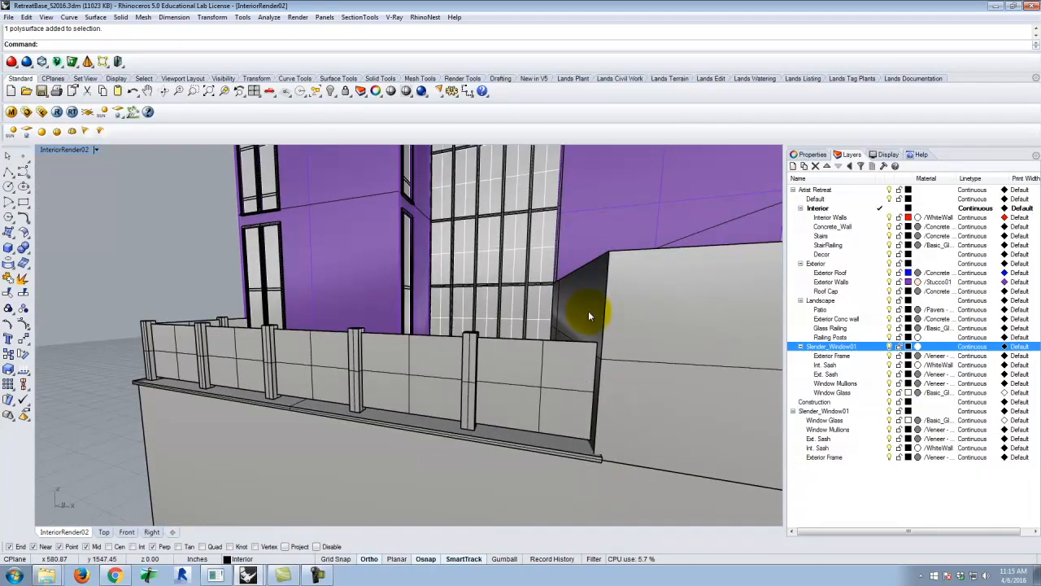
scroll(415, 297, "down", 4)
right_click_drag(413, 297, 547, 328)
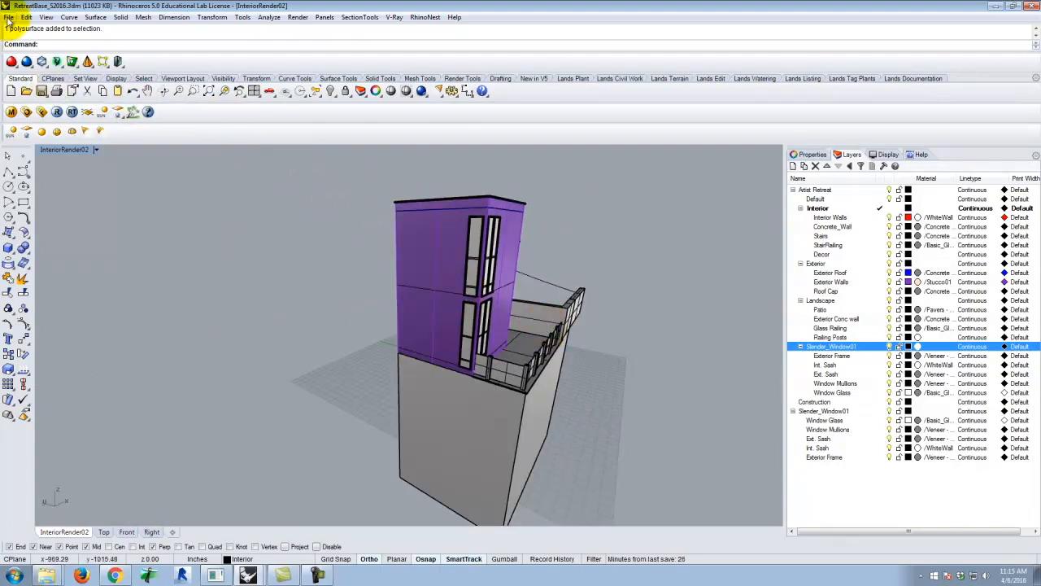
left_click(8, 17)
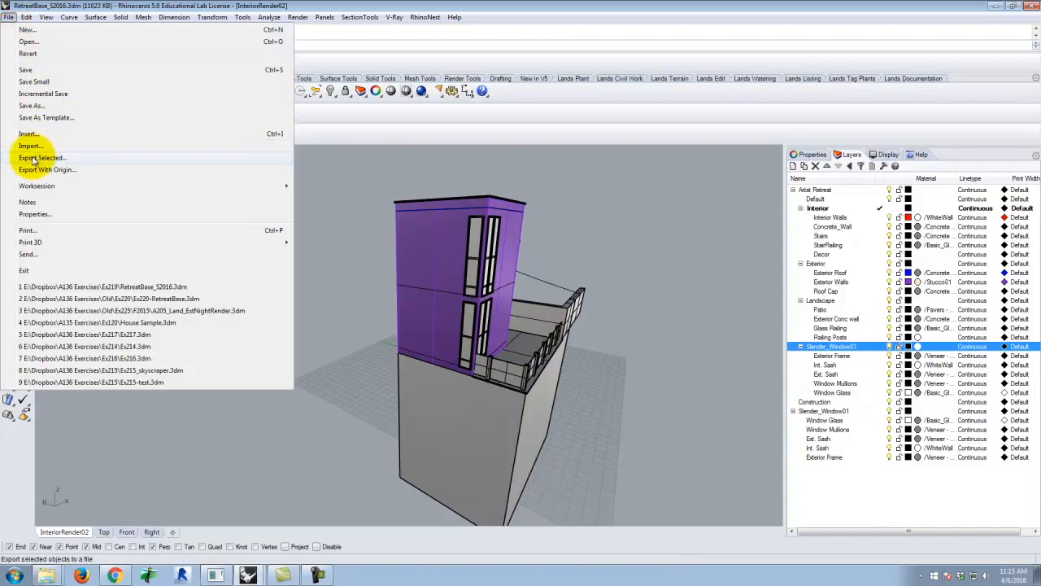
left_click(30, 72)
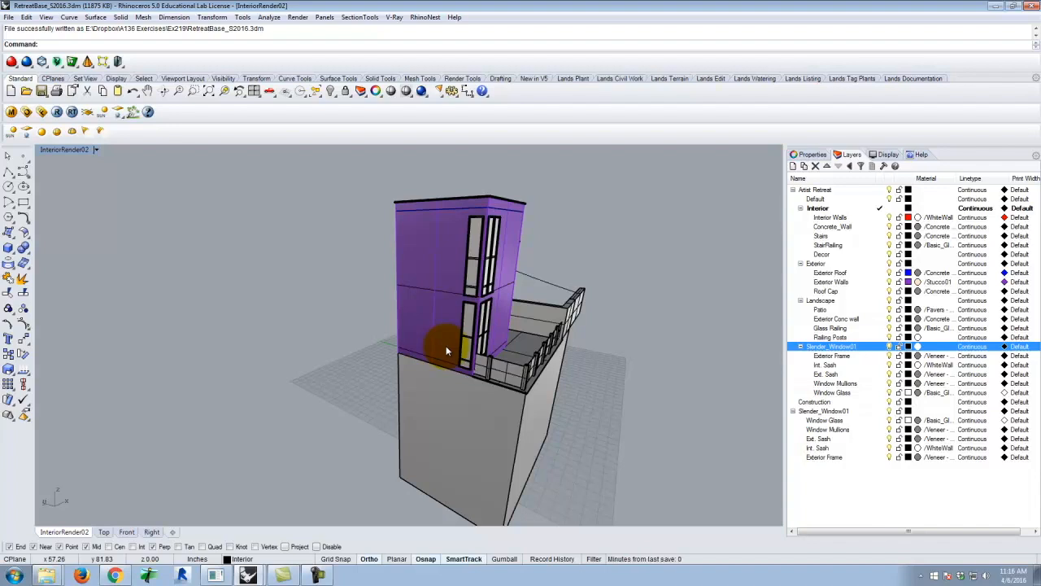
View the retreat from its glazed patio side and switch to the Assignment 205 page in Chrome
left_click(475, 236)
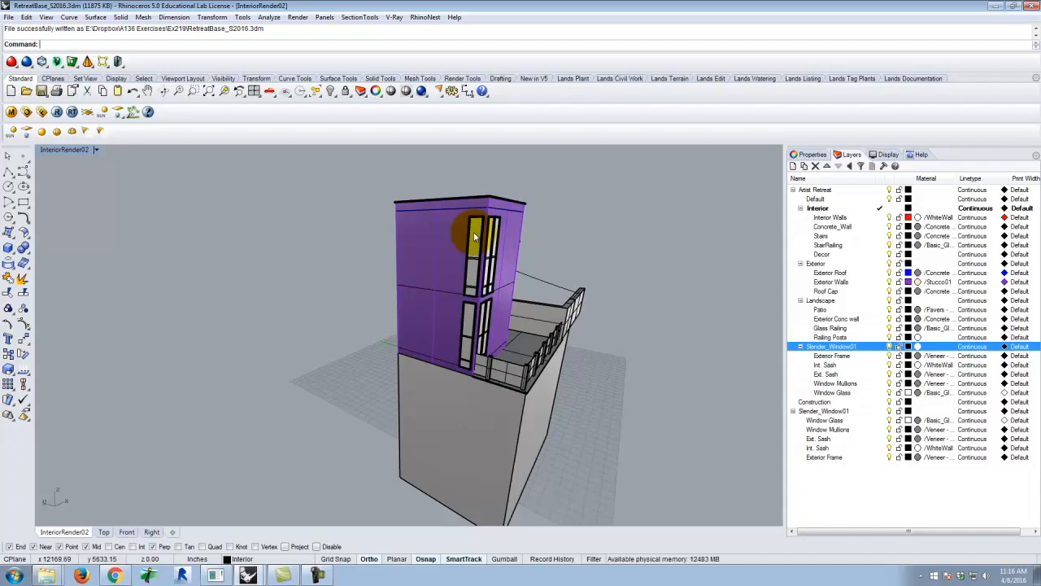
right_click_drag(624, 259, 328, 279)
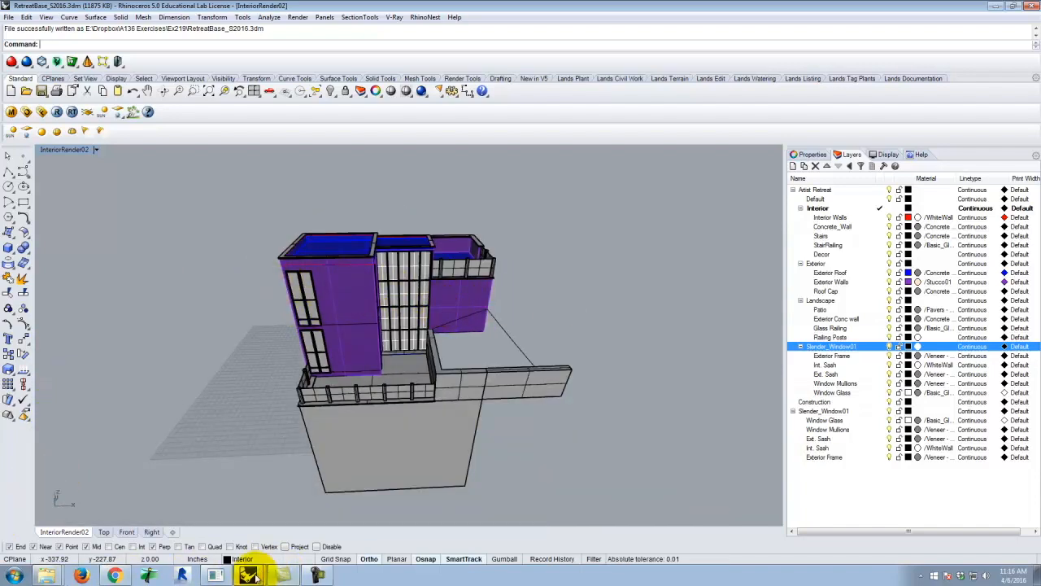
left_click(113, 575)
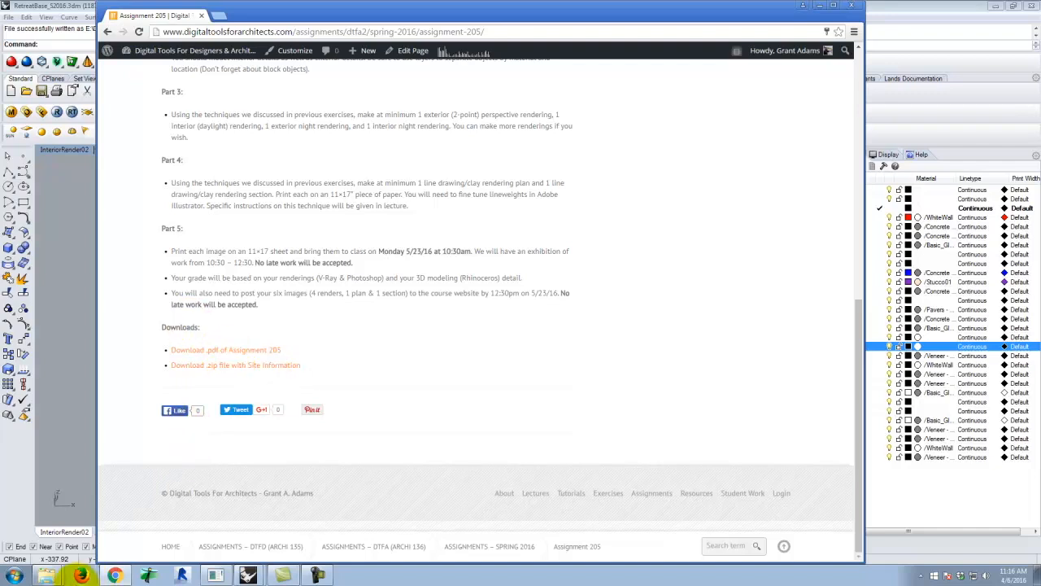
Start a new Rhinoceros 5 (64-bit) session with the Large Objects - Inches template and check its model units
left_click(14, 575)
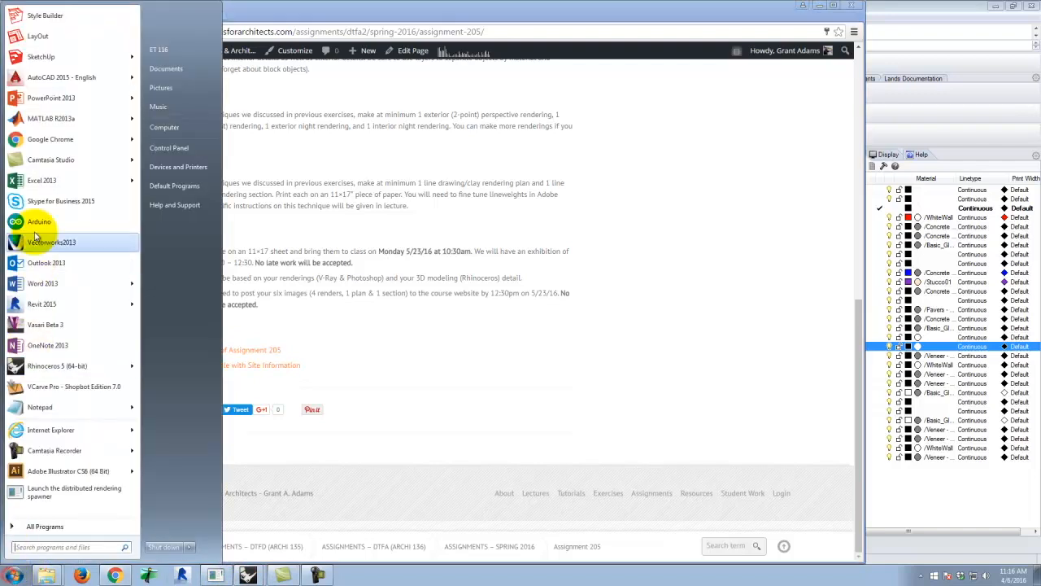
left_click(43, 372)
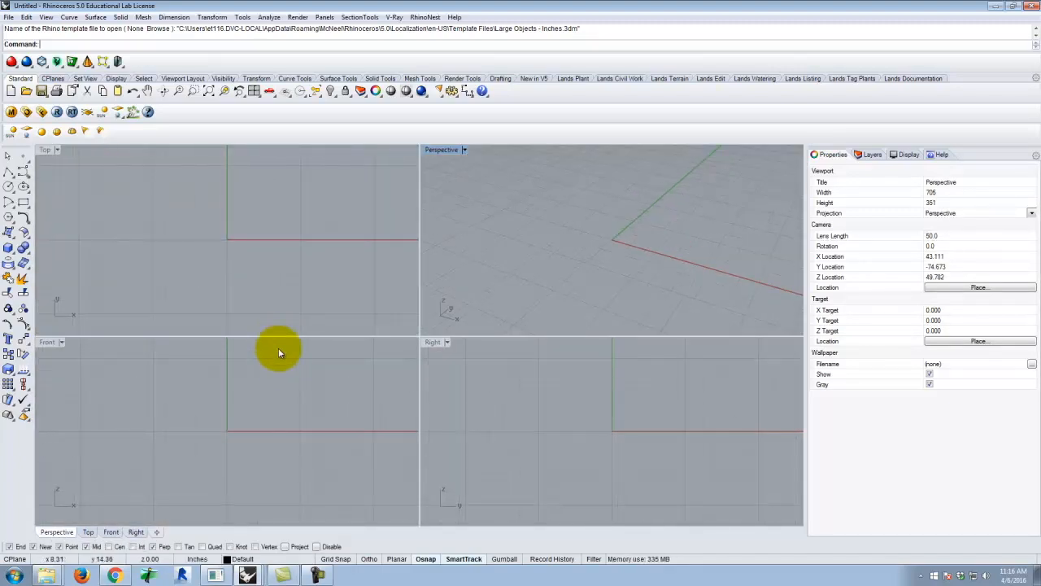
type("nits")
key("Return")
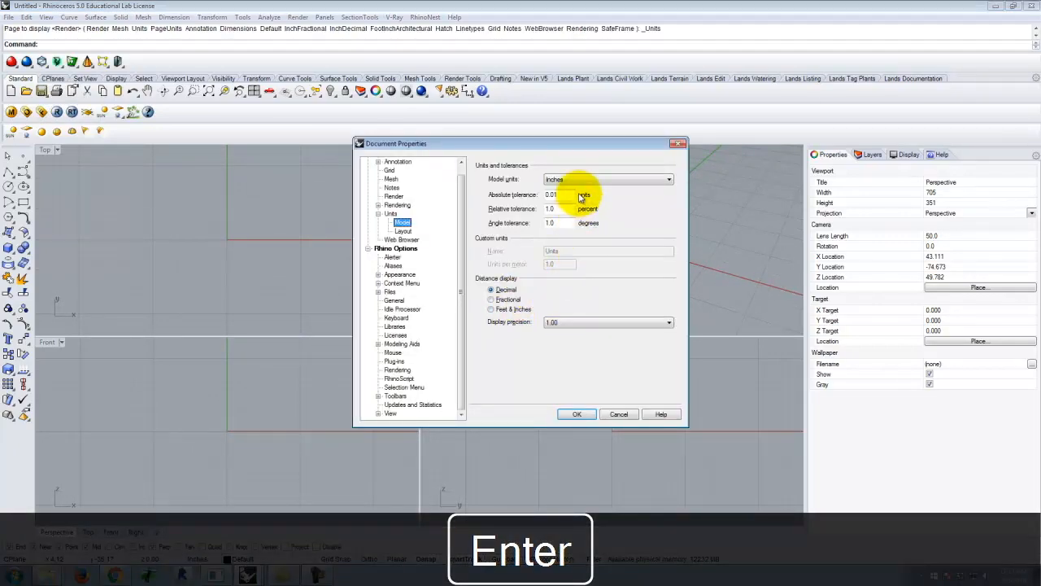
left_click(576, 414)
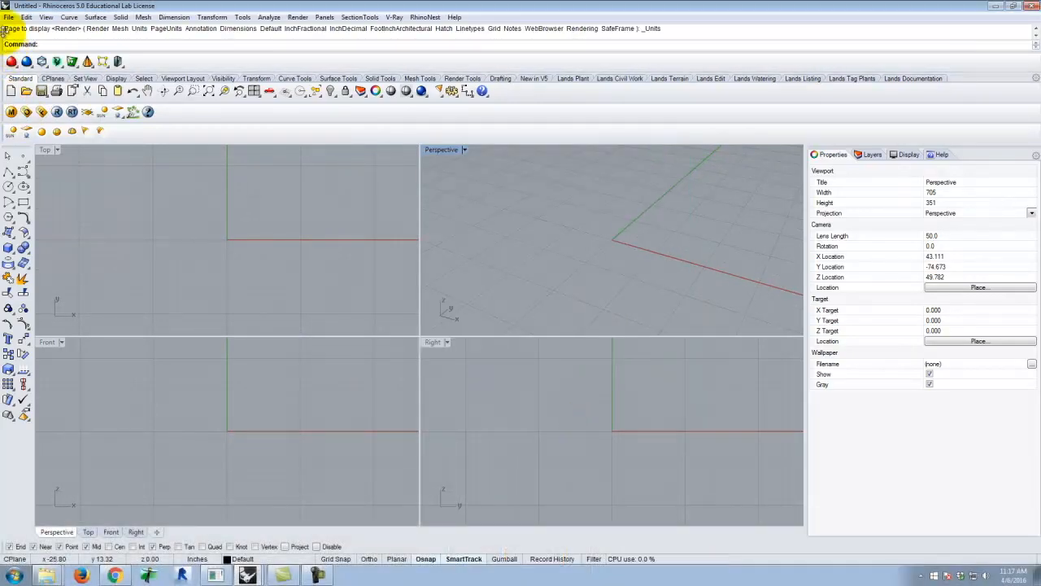
Import the SketchUp file 2014_Final_Site02_skpv7.skp from the Ex219 folder of A136 Exercises, bringing its faces in as meshes
left_click(10, 18)
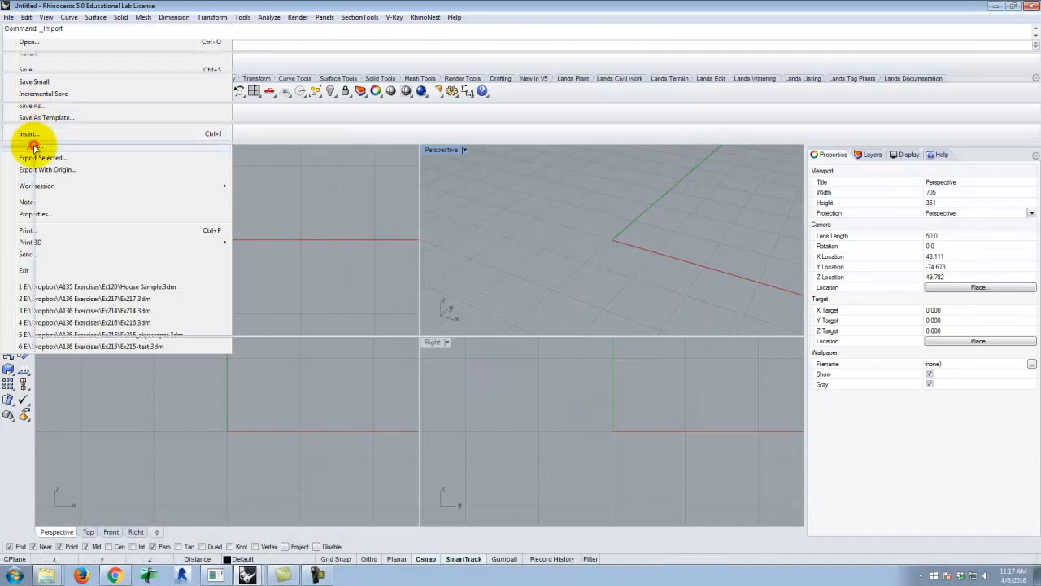
left_click(31, 146)
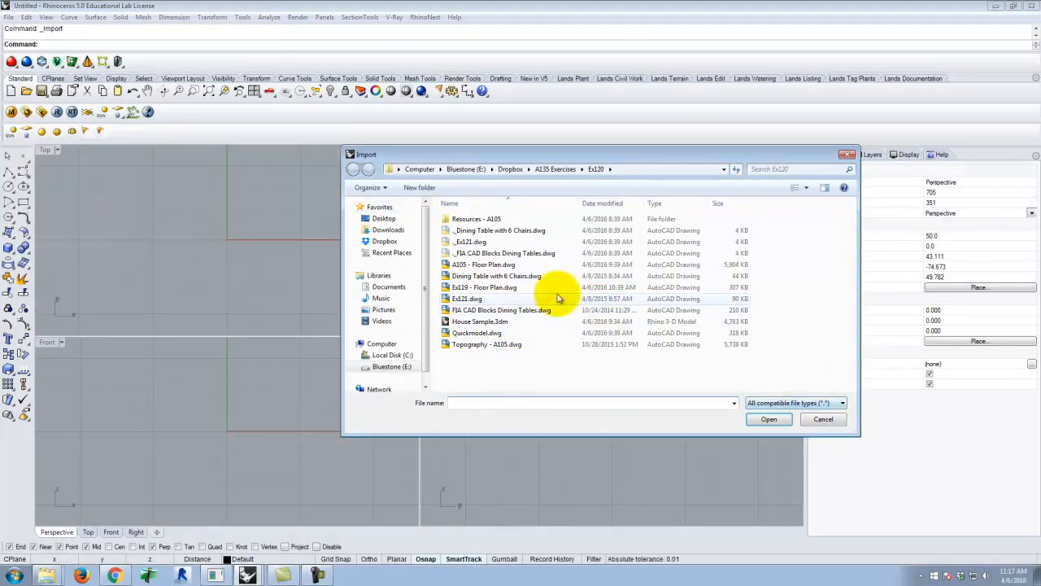
left_click(508, 169)
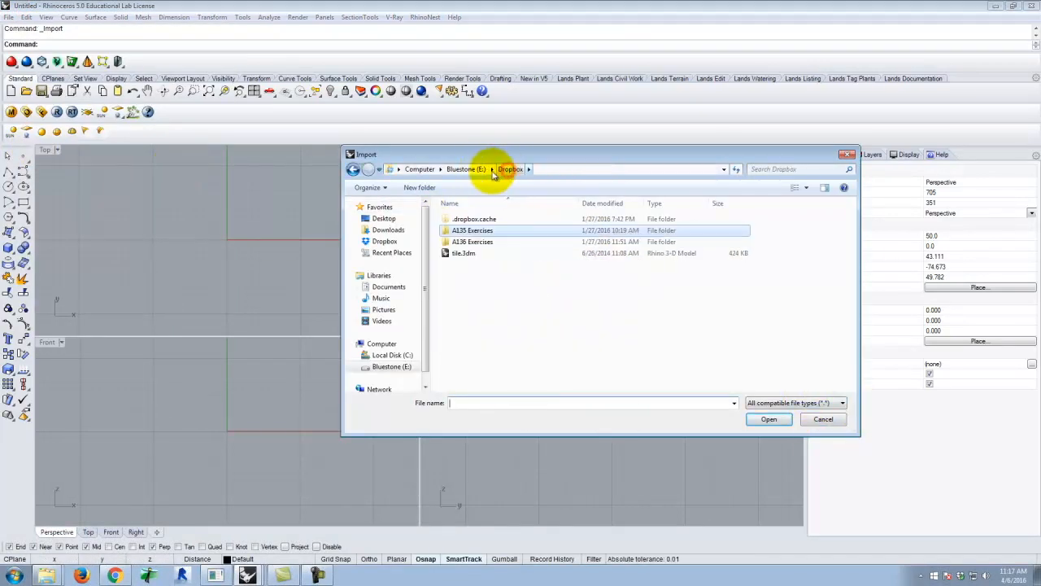
double_click(473, 241)
left_click(462, 366)
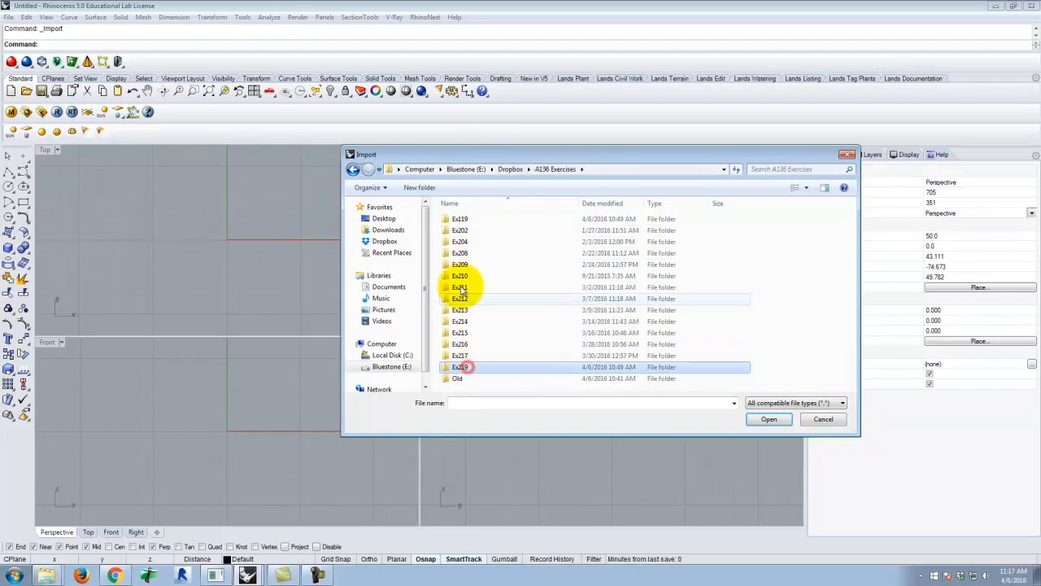
double_click(461, 366)
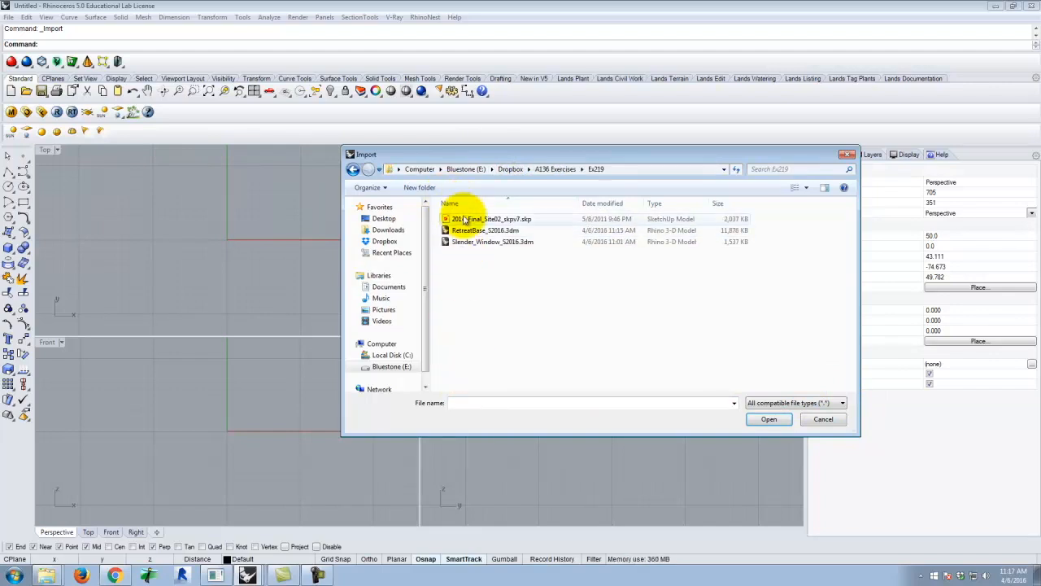
left_click(462, 218)
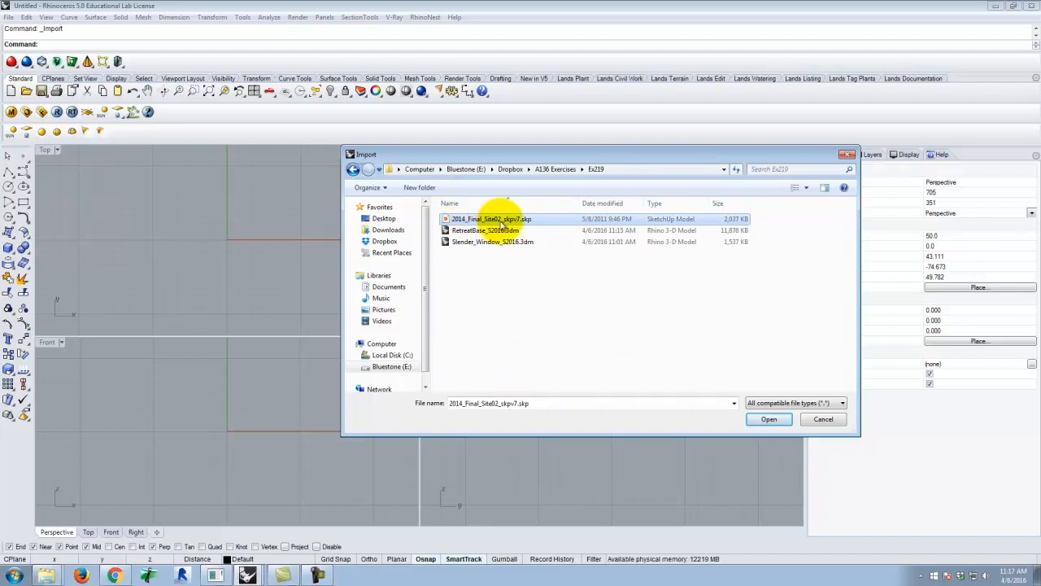
left_click(768, 418)
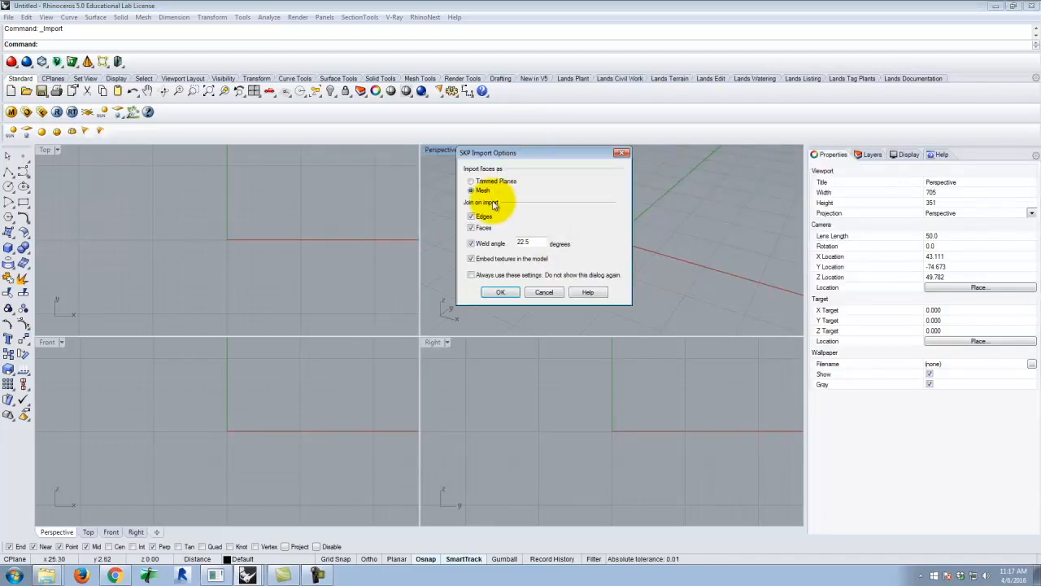
left_click(501, 293)
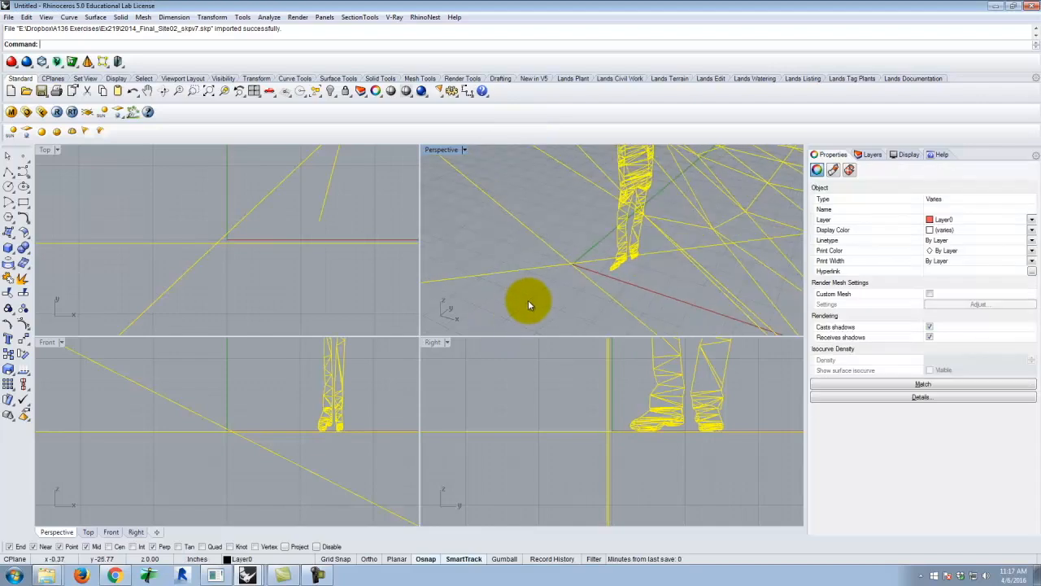
Delete the imported human figure standing near the origin
left_click(529, 300)
left_click(618, 225)
key("Delete")
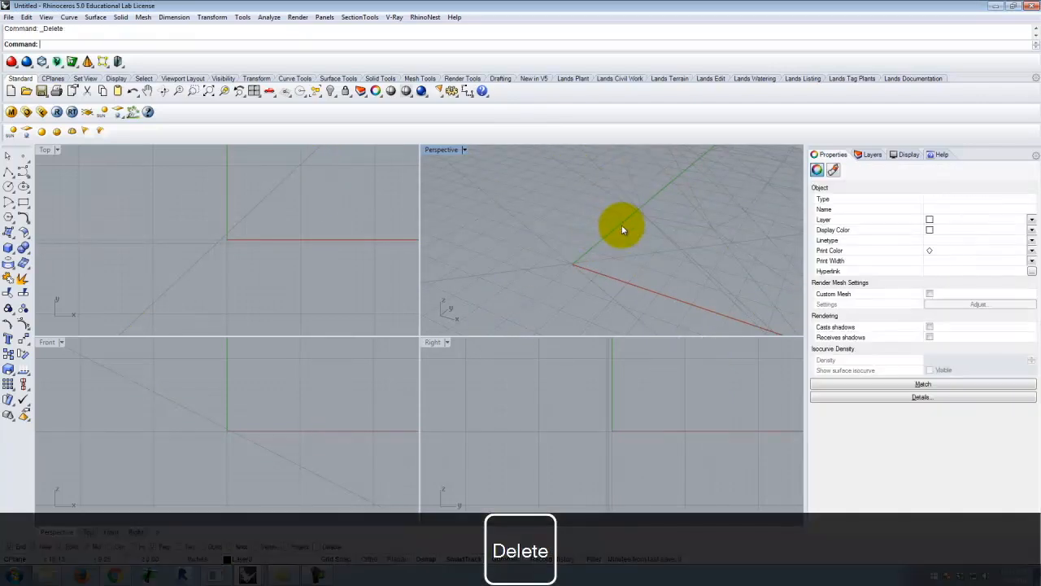
Maximize the Perspective viewport and frame the whole site terrain in it
right_click_drag(597, 238, 627, 232)
scroll(544, 268, "down", 8)
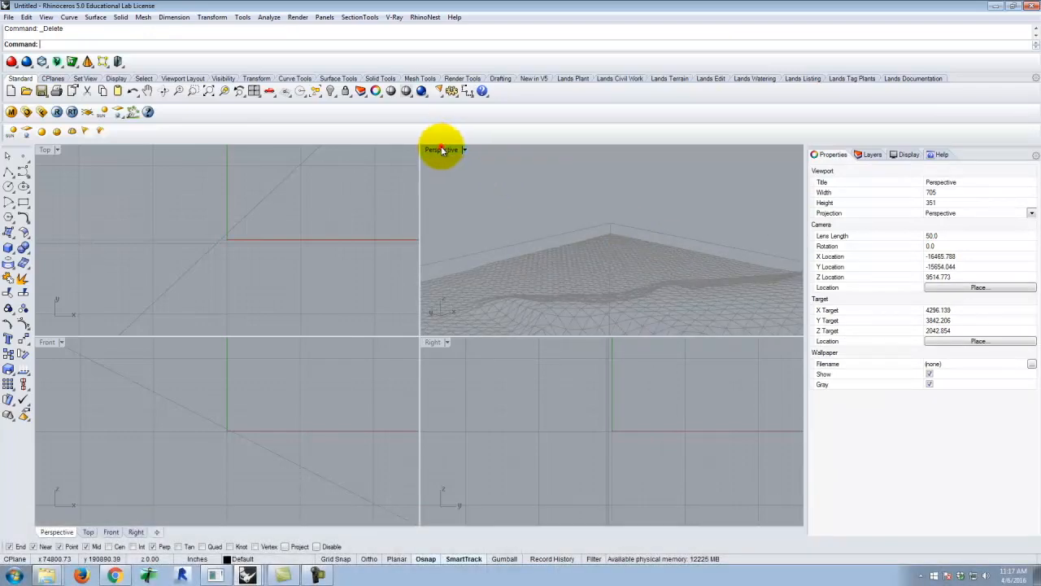
double_click(442, 150)
right_click_drag(502, 284, 428, 363)
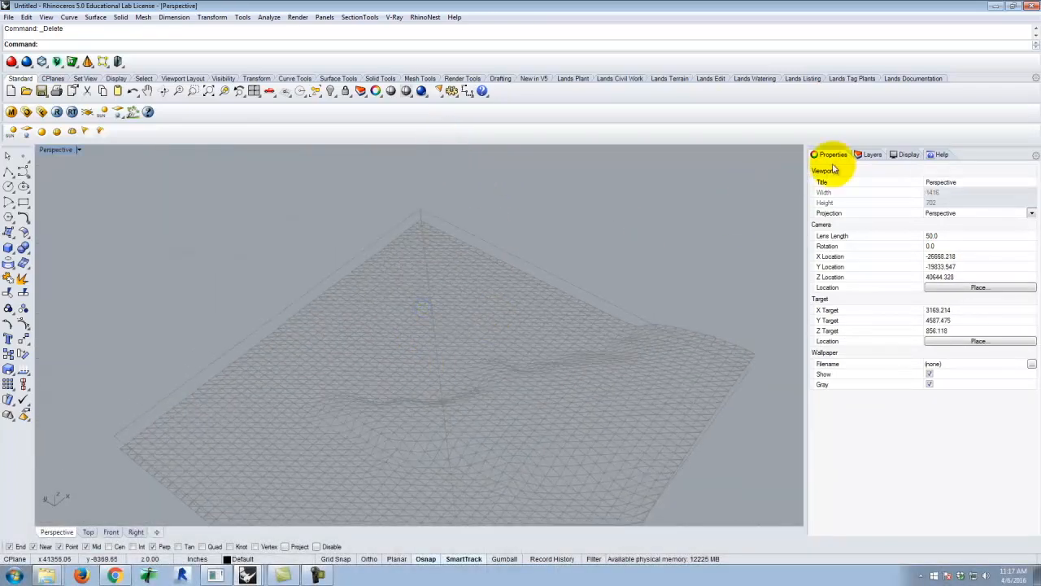
Check the layers that came in with the site model and select the terrain mesh
left_click(866, 153)
left_click(828, 254)
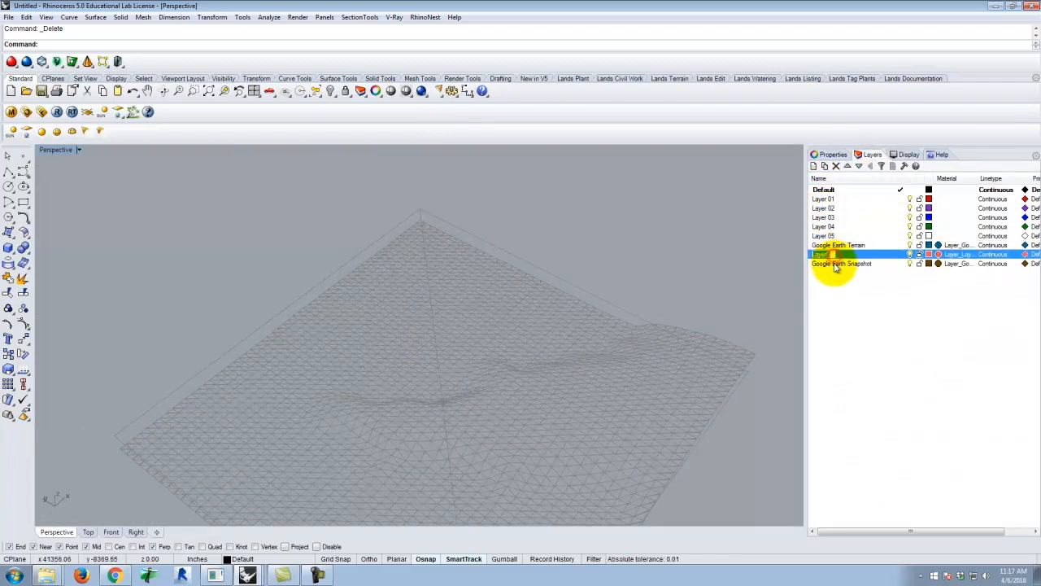
left_click(835, 265)
left_click(862, 353)
scroll(594, 335, "down", 4)
right_click_drag(512, 390, 574, 375)
scroll(502, 338, "up", 3)
left_click(488, 374)
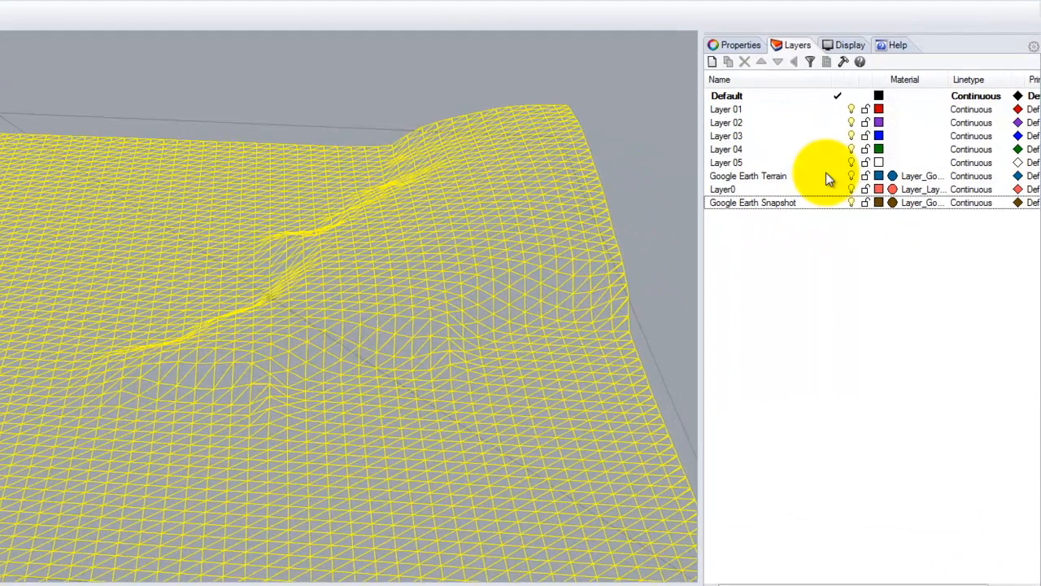
left_click(767, 248)
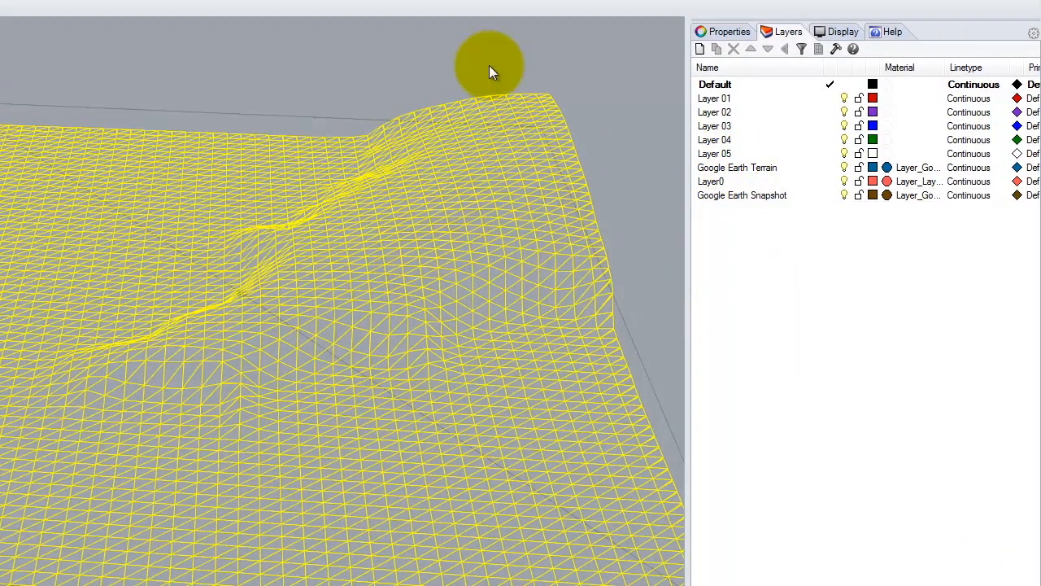
left_click(765, 250)
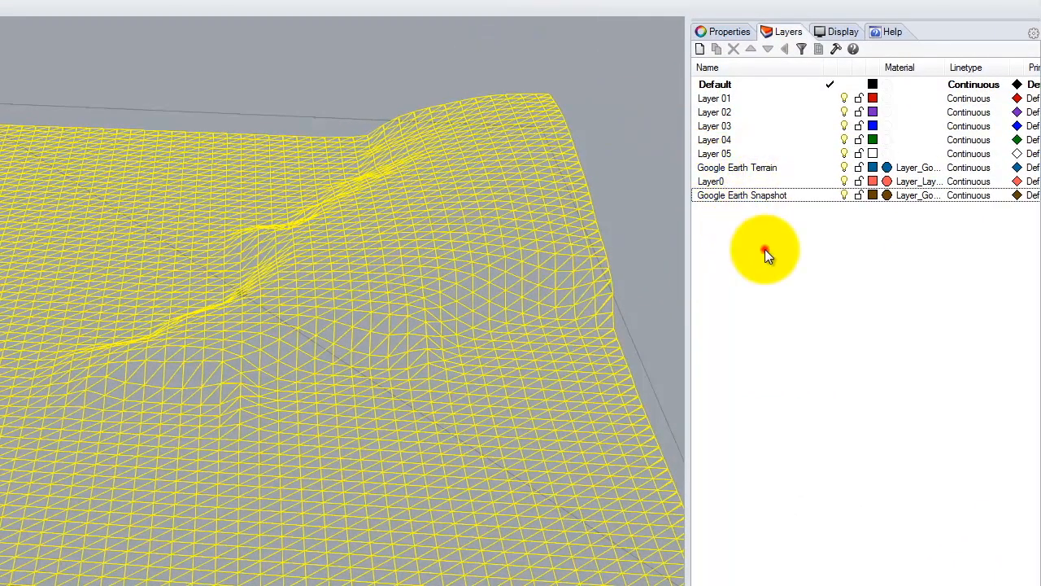
Rename Layer 01 as Terrain
left_click(730, 99)
left_click(735, 99)
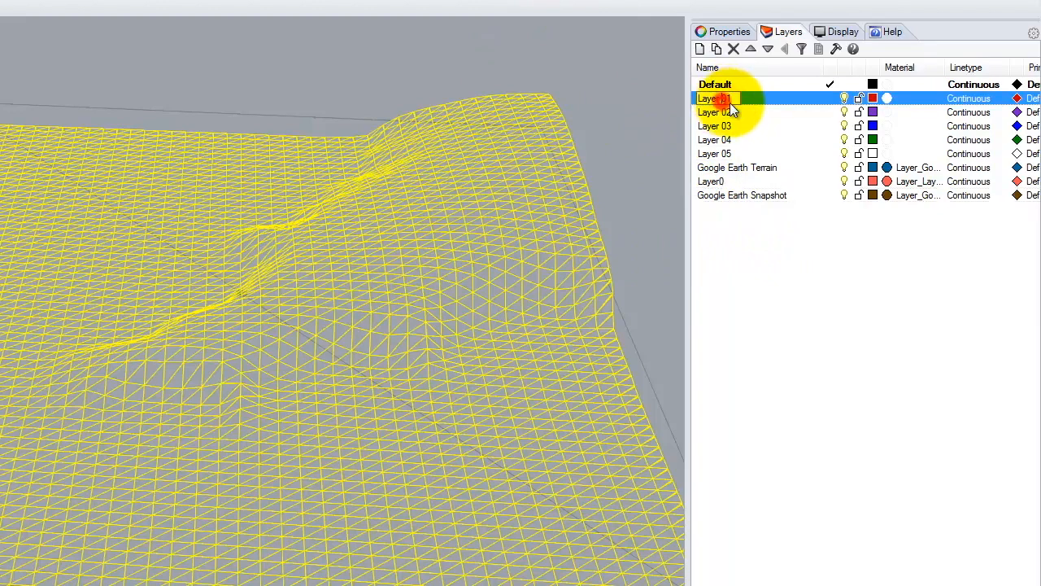
type("Terrain")
key("Return")
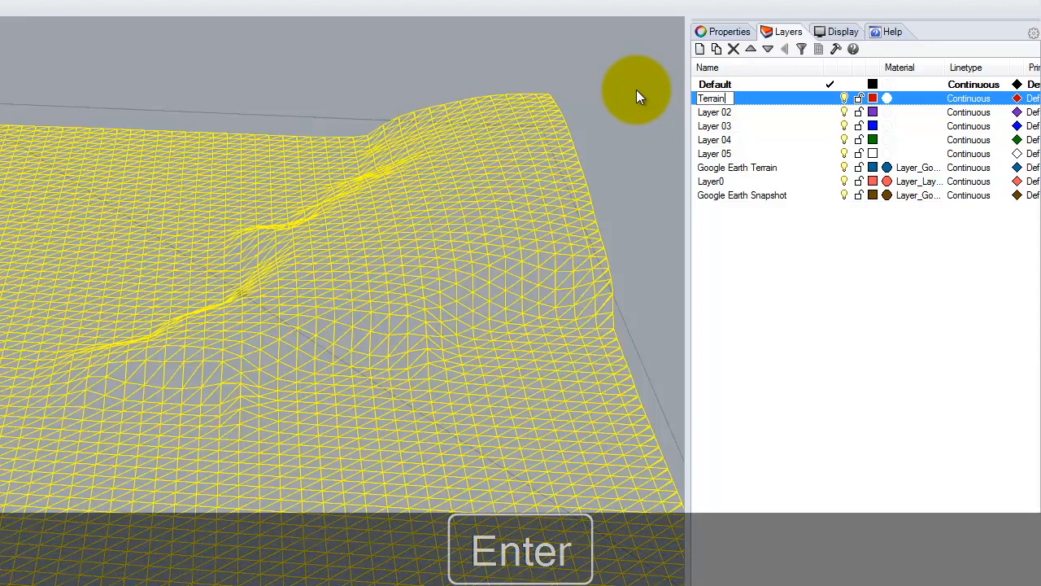
Make Layer 02 the current layer and rename it Terrain Const
double_click(722, 110)
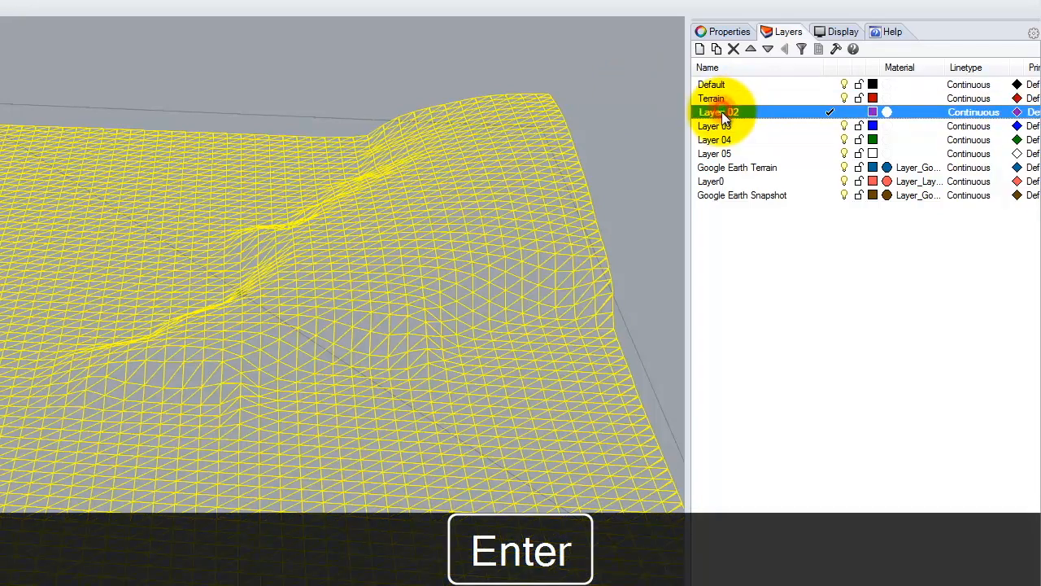
left_click(725, 112)
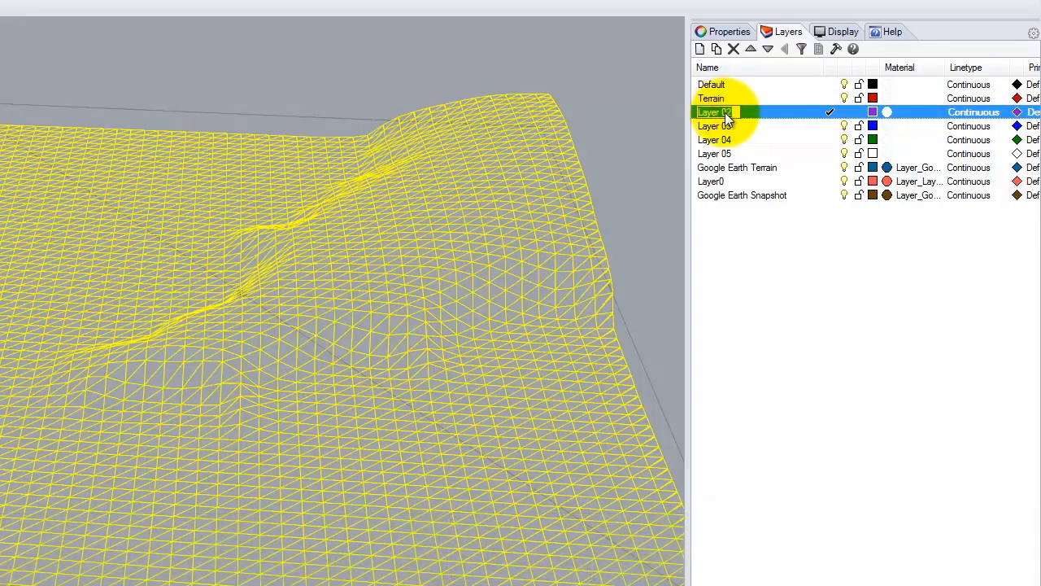
type("Terrain Const")
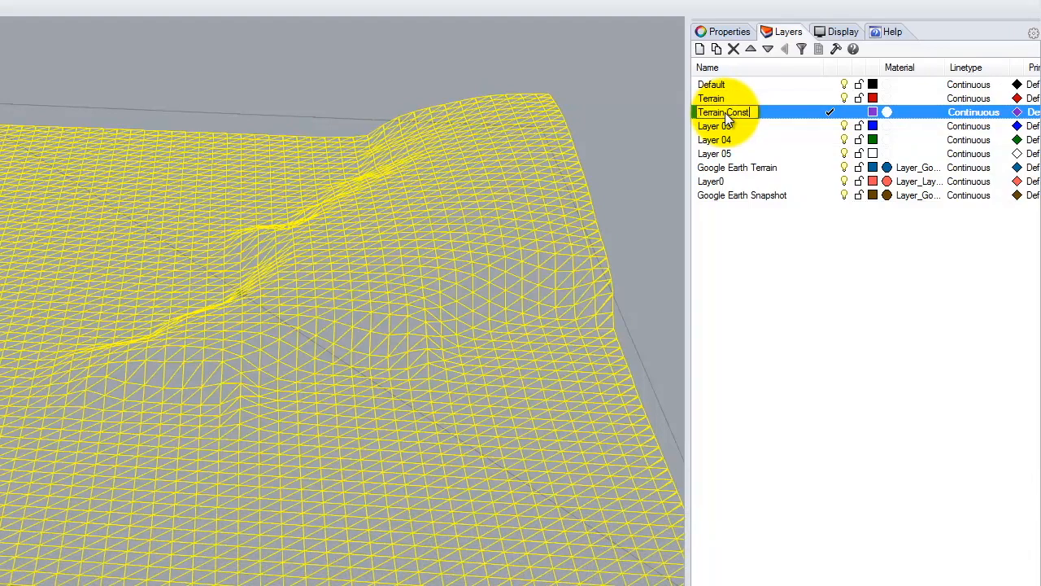
left_click(741, 254)
left_click(751, 110)
Delete the unused layers Layer 03, Layer 04 and Layer 05 as well as the Default layer
left_click(736, 128)
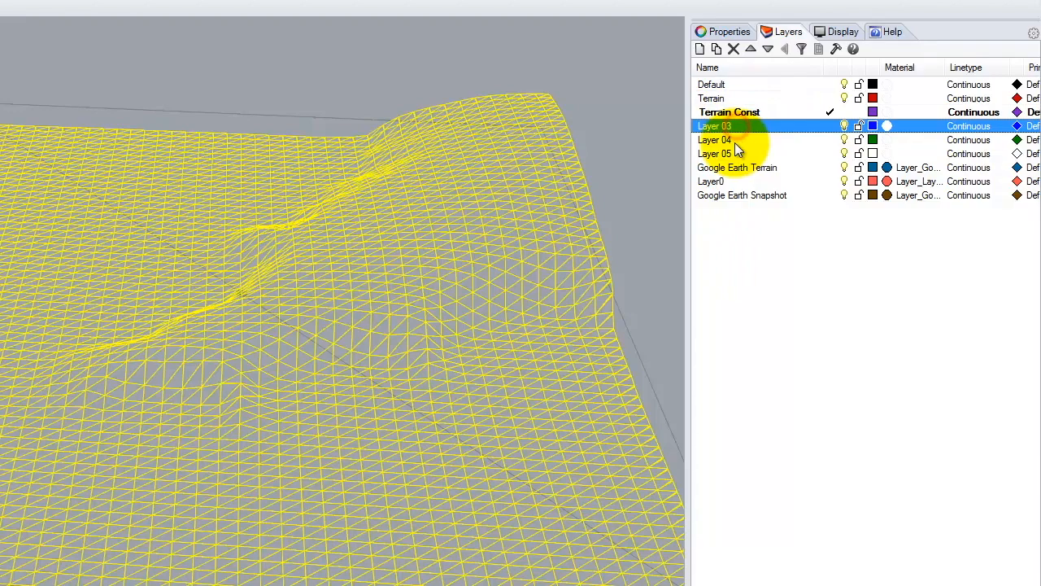
left_click(732, 154, "shift")
left_click(737, 52)
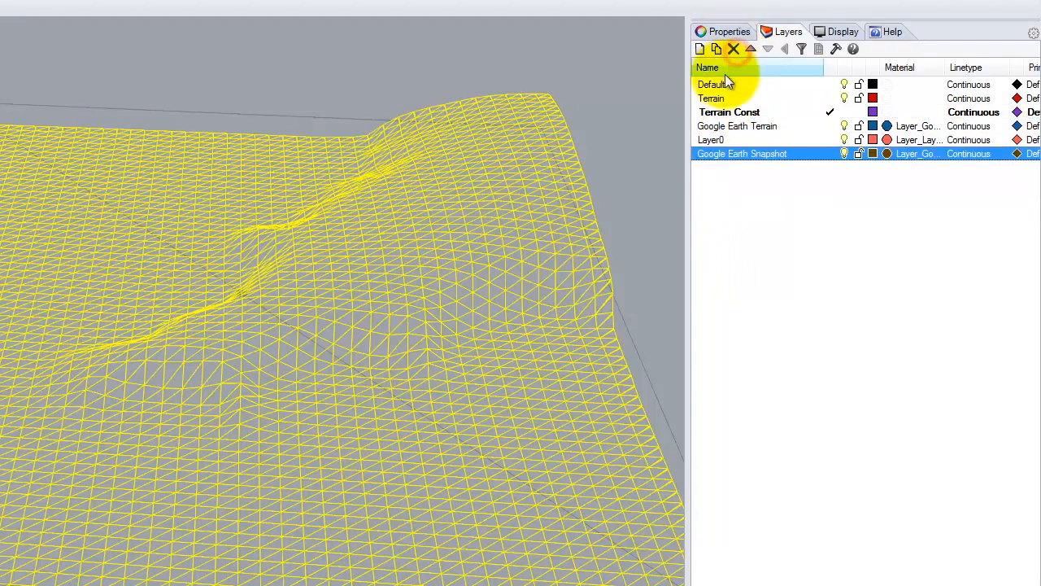
left_click(723, 83)
left_click(733, 49)
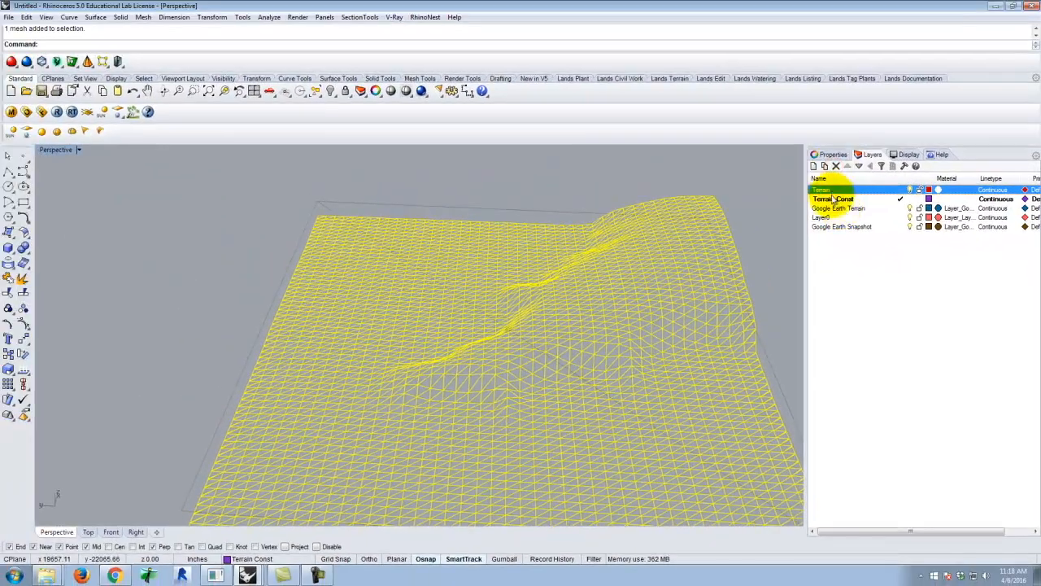
Contour the terrain mesh every 100' (1200 inches) from its near corner along the front edge, using Vertex snap and Ortho
left_click(725, 211)
left_click(666, 250)
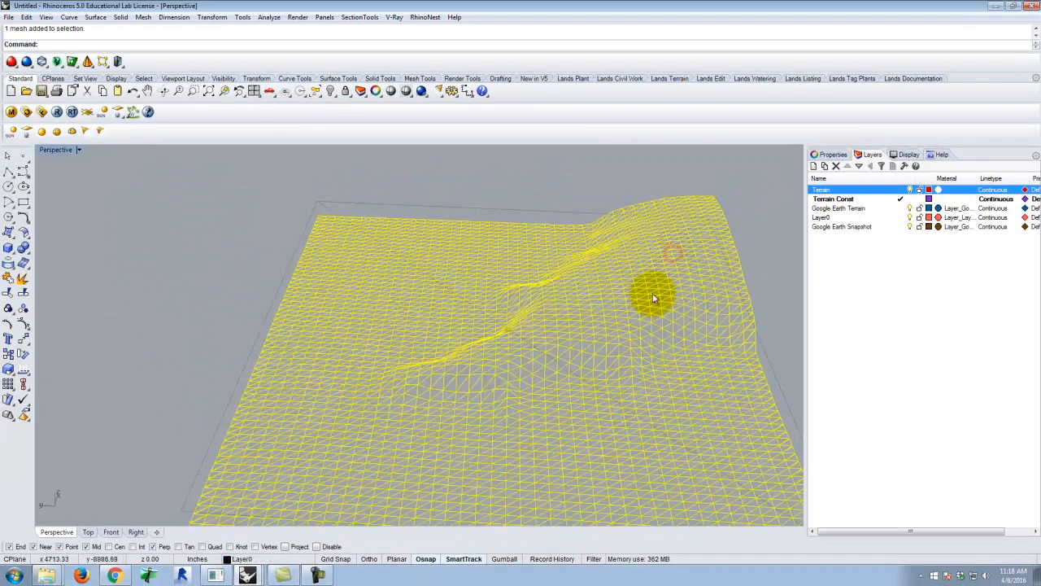
type("Conto")
key("BackSpace")
key("BackSpace")
key("BackSpace")
type("ontour")
key("Return")
scroll(490, 265, "down", 4)
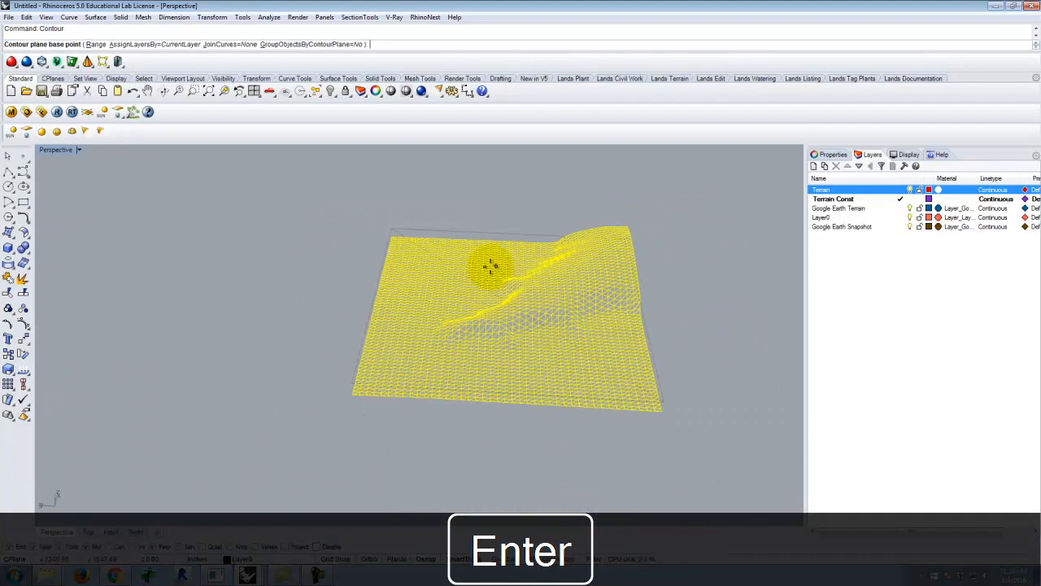
left_click(256, 547)
left_click(353, 393)
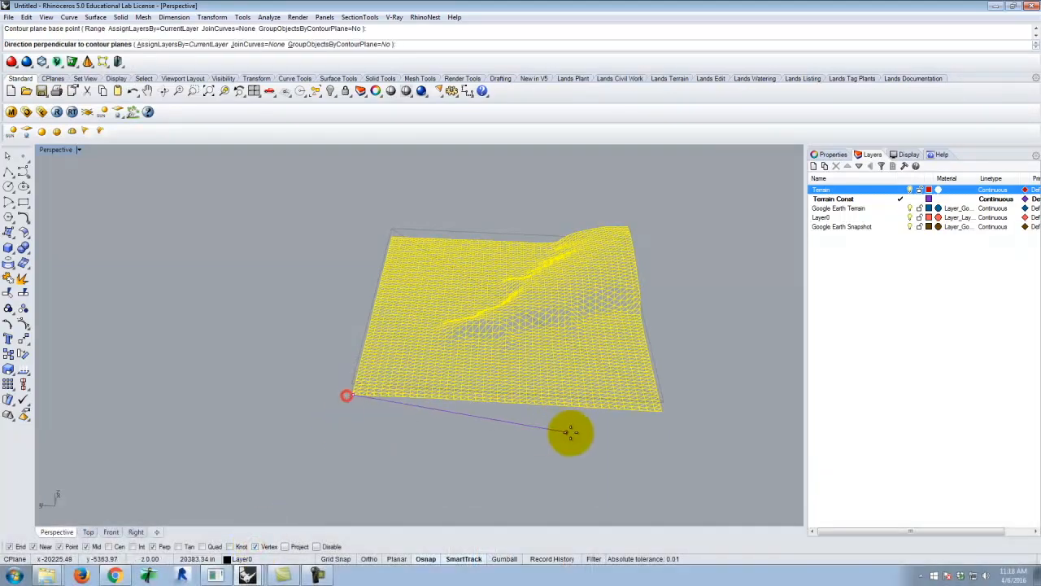
left_click(369, 558)
left_click(757, 423)
type("10")
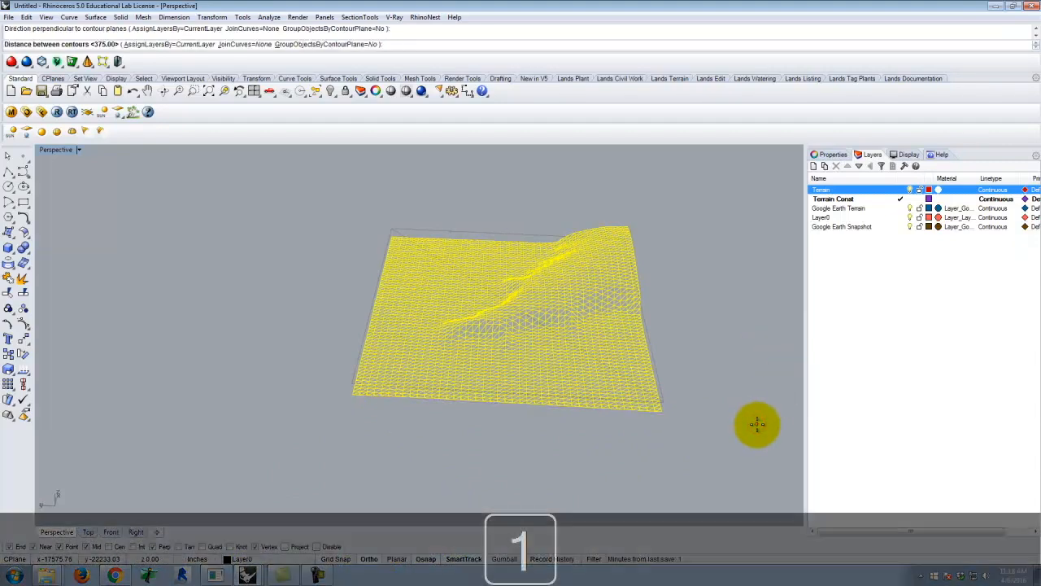
type("0")
key("Return")
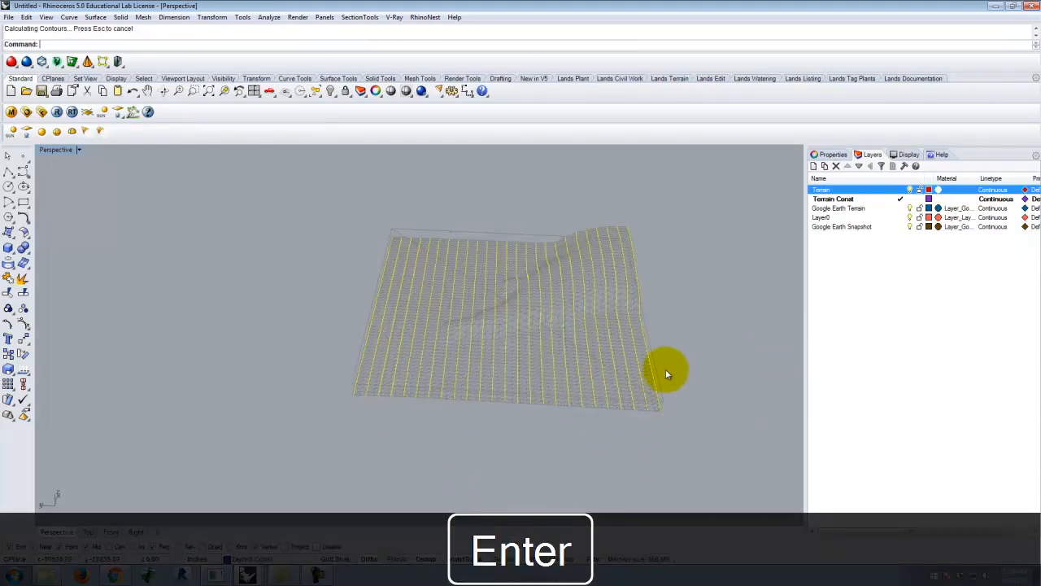
Contour the terrain mesh again from the same corner in the perpendicular direction along its side edge, spaced 100' (1200 inches)
right_click_drag(681, 347, 624, 393)
left_click(625, 395)
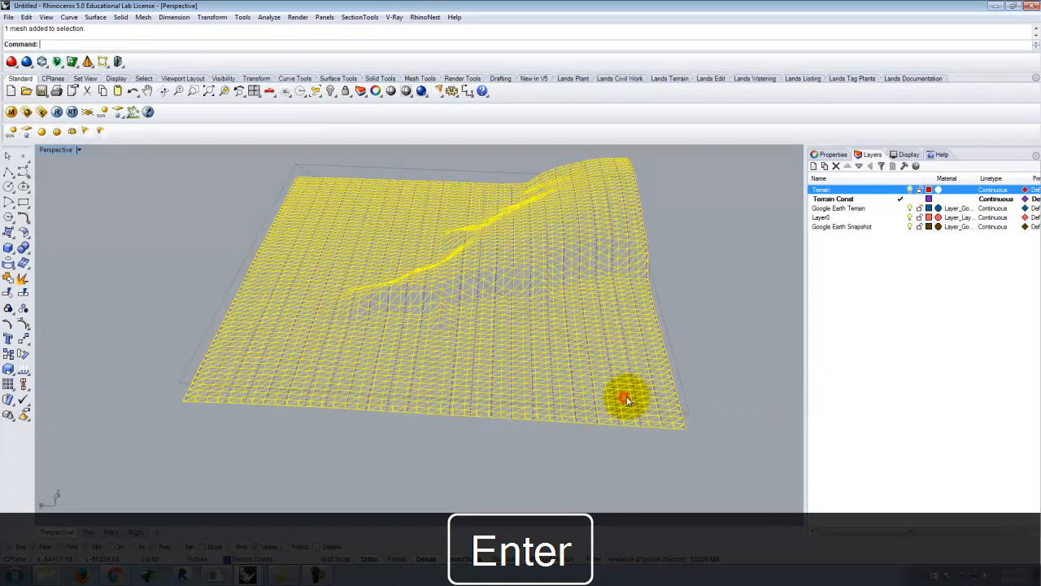
right_click(229, 417)
left_click(176, 403)
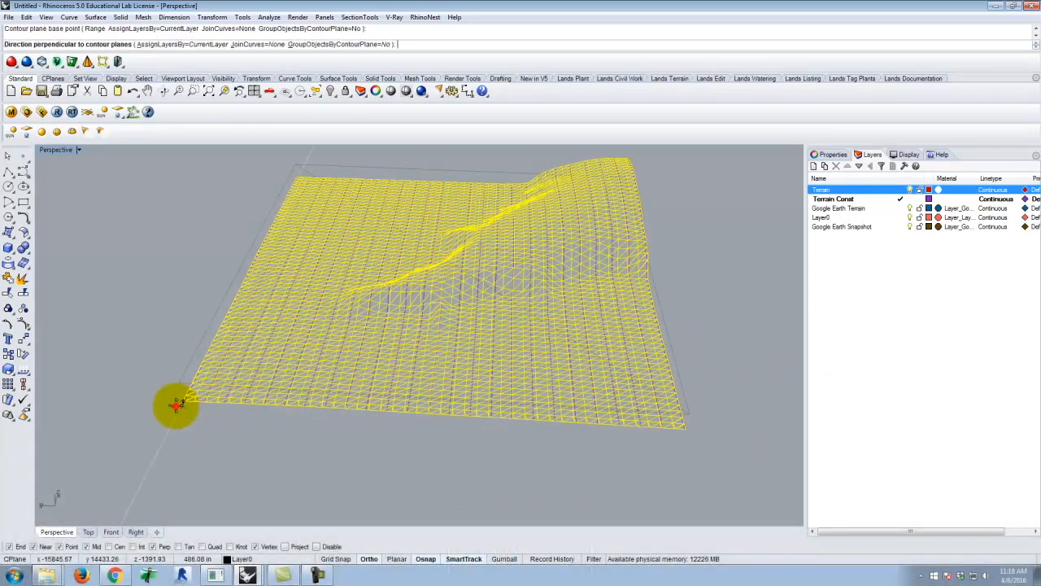
left_click(269, 161)
type("100")
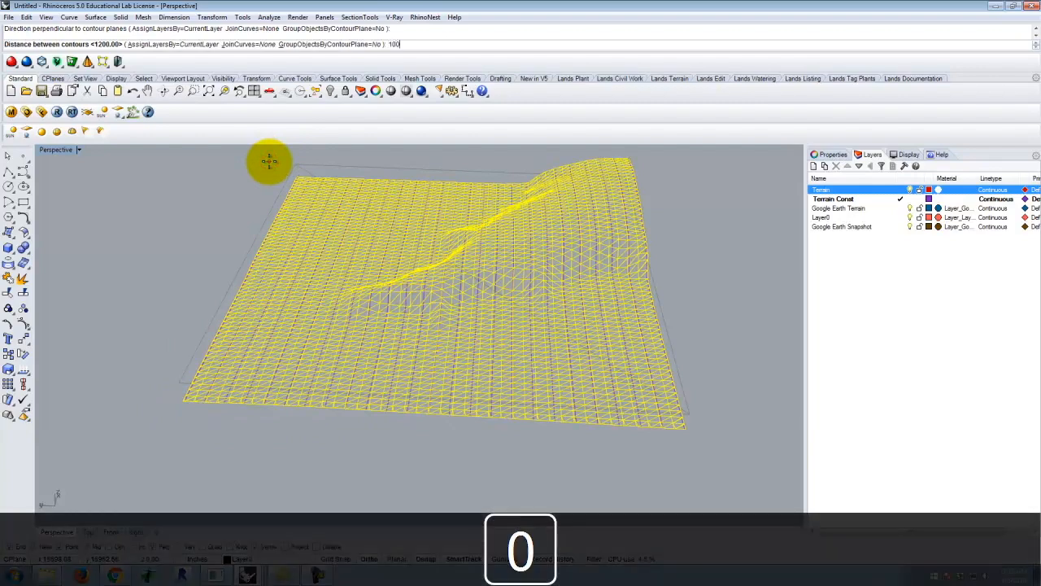
key("Return")
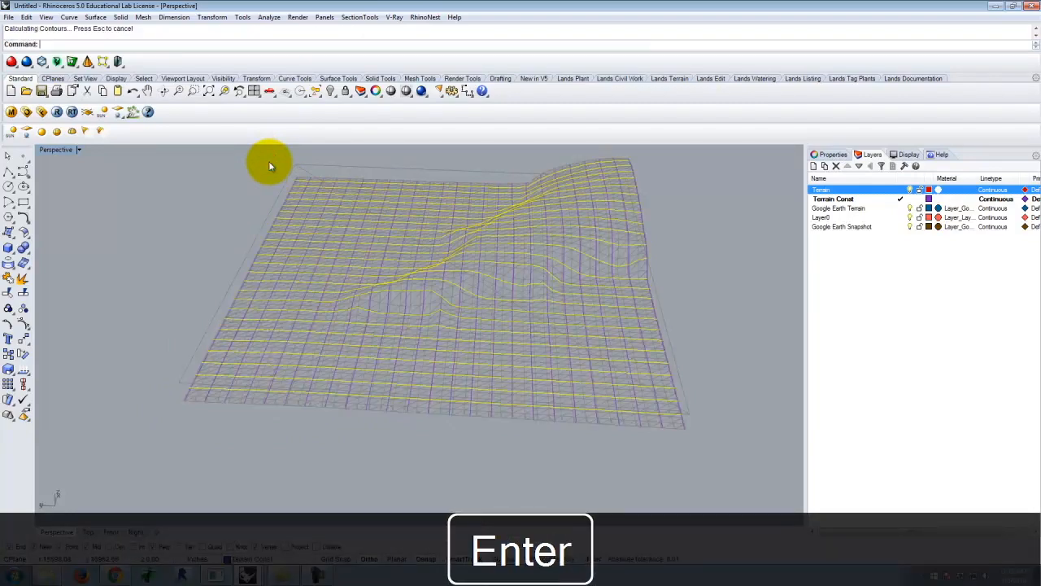
Hide the Google Earth Terrain, Layer0 and Google Earth Snapshot layers
left_click(890, 209)
left_click(890, 218)
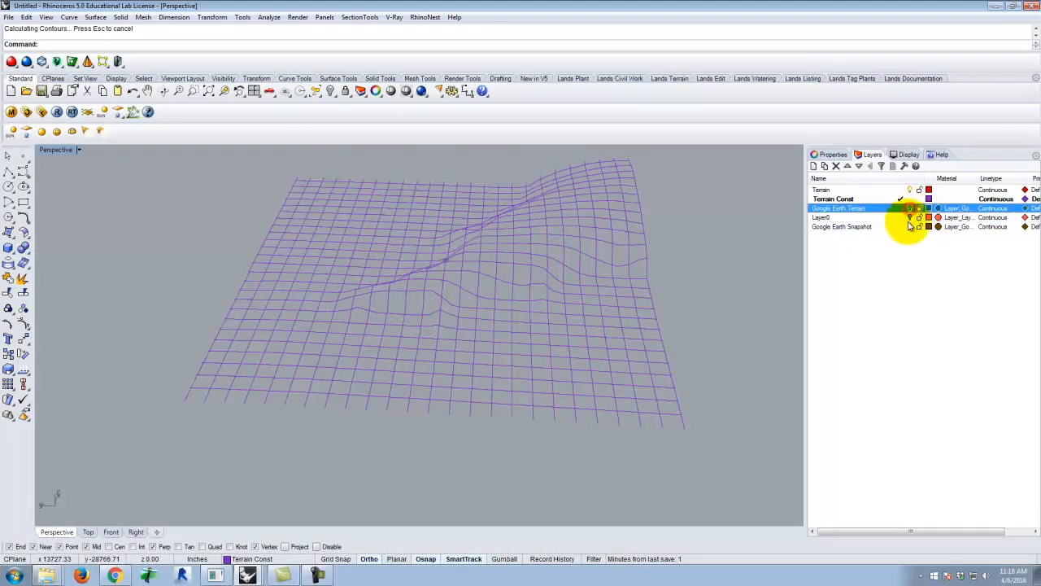
left_click(910, 218)
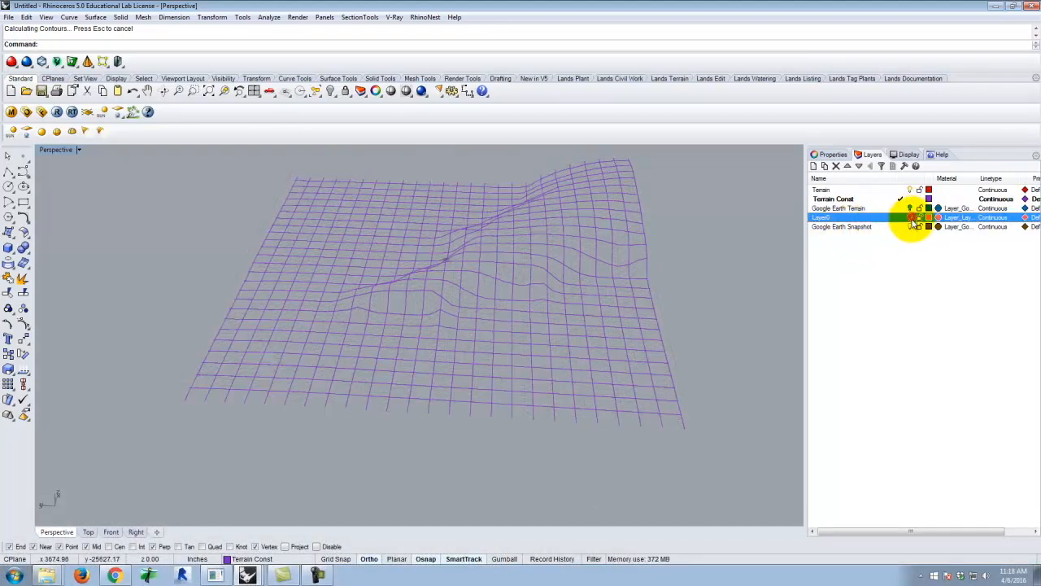
left_click(910, 227)
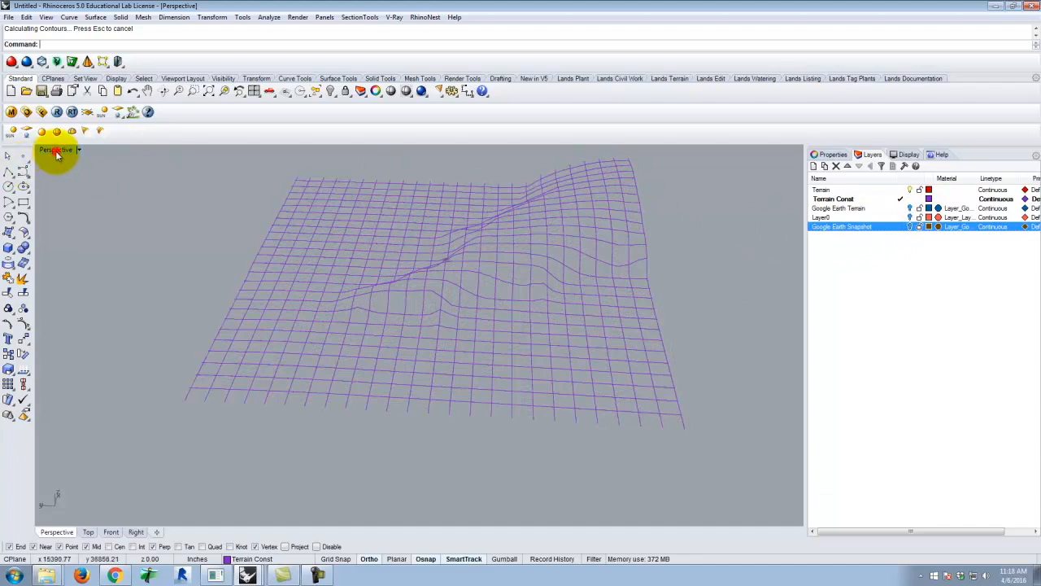
Trim the contour curve ends overhanging the grid's left and right sides in the Top view, using the four outermost curves as cutting objects
double_click(57, 152)
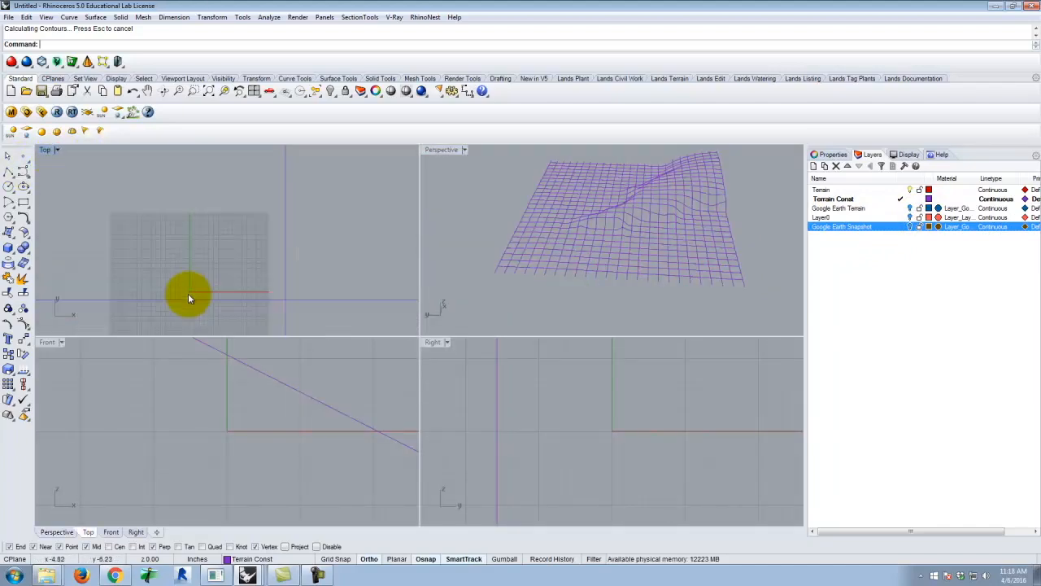
scroll(188, 293, "down", 20)
scroll(259, 210, "up", 12)
scroll(246, 213, "up", 15)
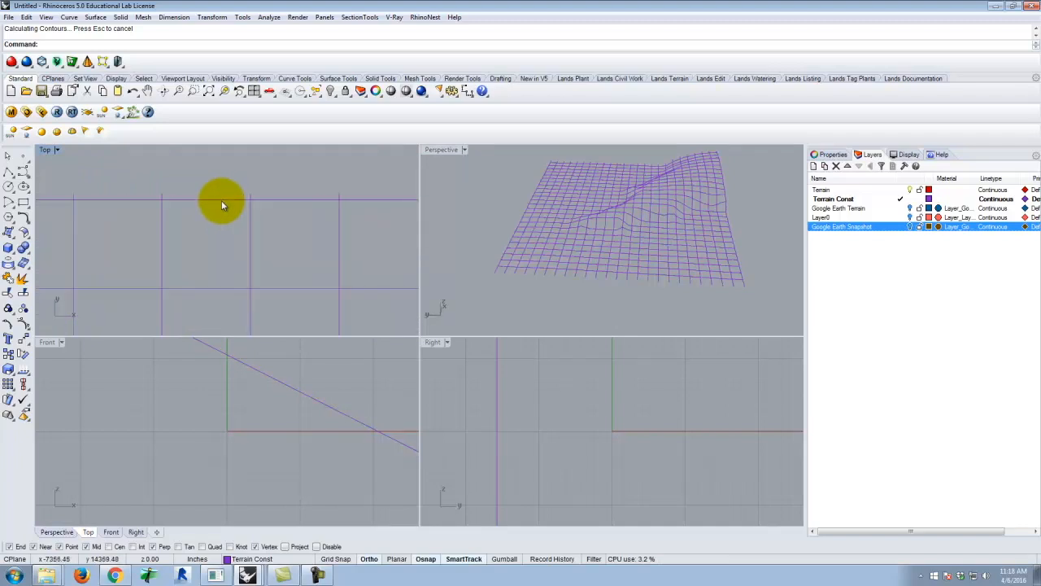
left_click(221, 200)
scroll(167, 225, "down", 6)
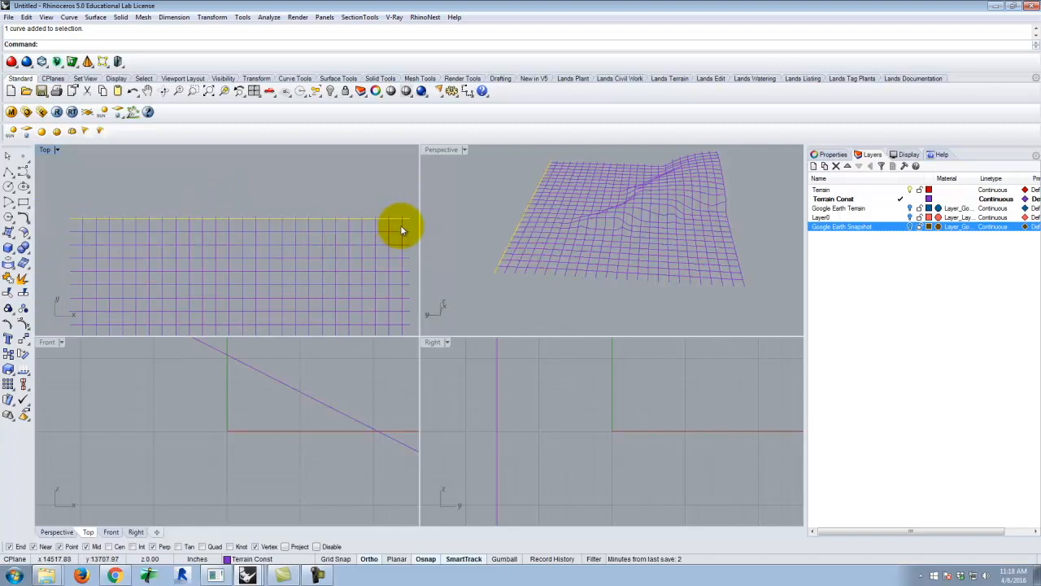
scroll(150, 194, "down", 6)
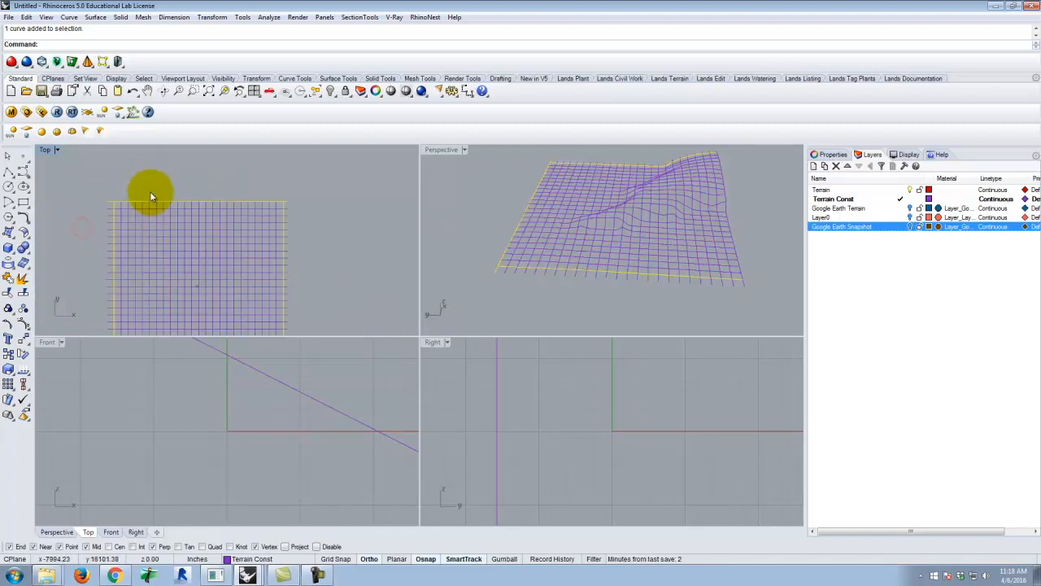
scroll(232, 200, "down", 4)
scroll(236, 333, "up", 6)
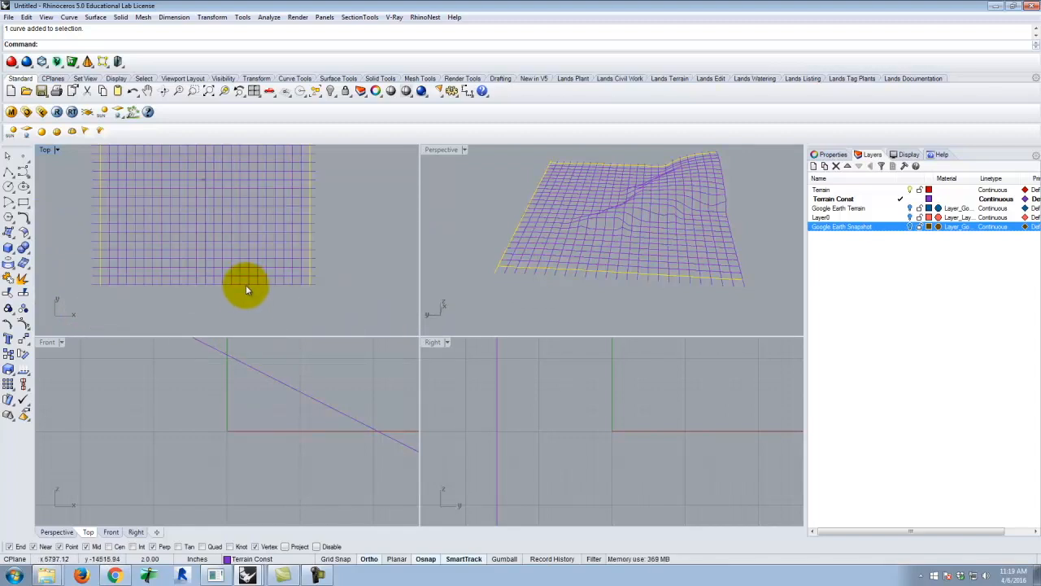
left_click(245, 284, "shift")
scroll(287, 292, "down", 3)
key("Return")
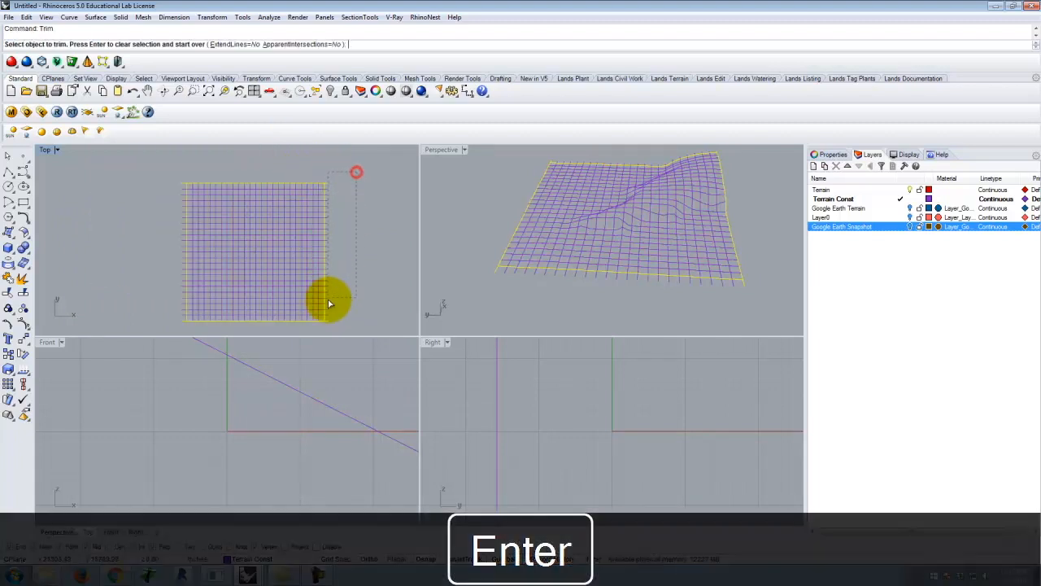
left_click(327, 333)
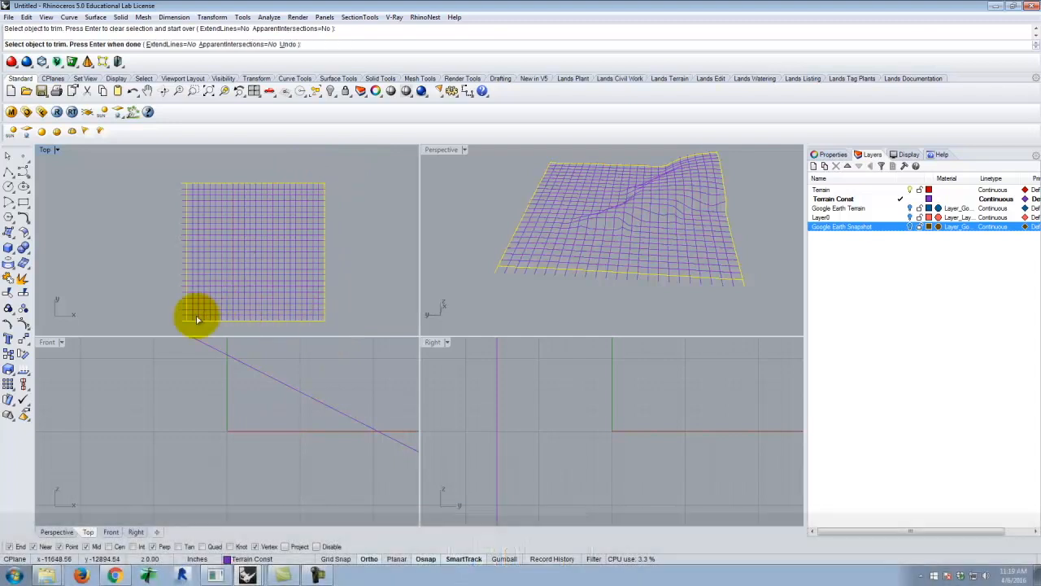
scroll(246, 164, "up", 3)
scroll(386, 184, "up", 1)
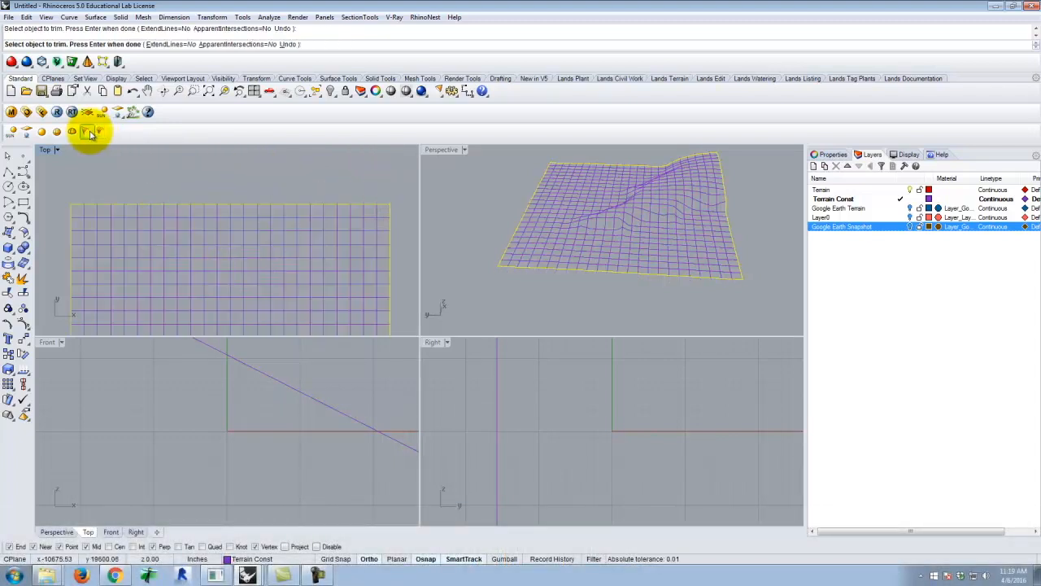
Trim the curve ends that project beyond the grid's top edge curve in the maximized Top view
double_click(49, 151)
left_click_drag(758, 227, 97, 259)
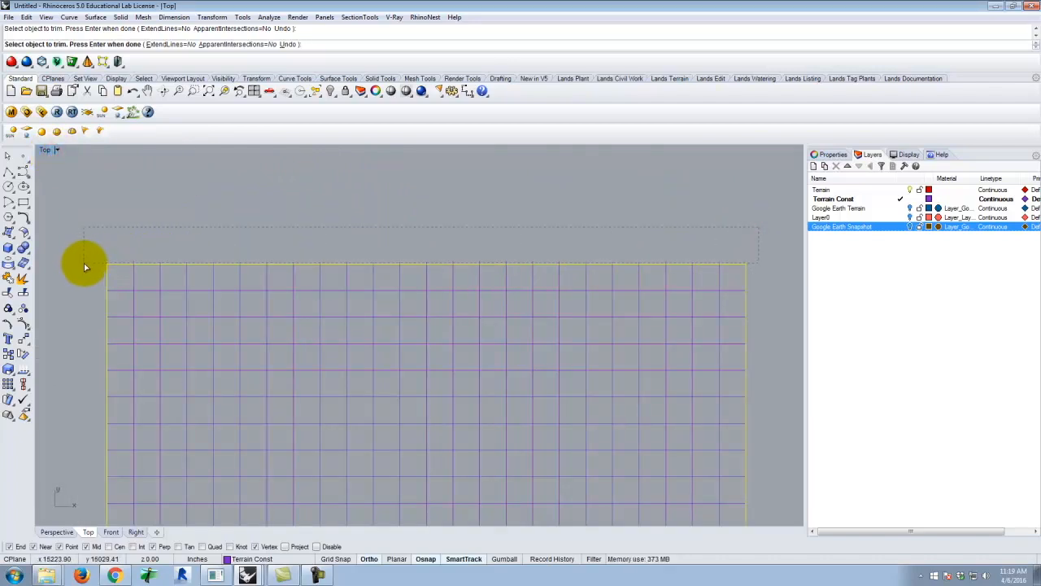
key("Return")
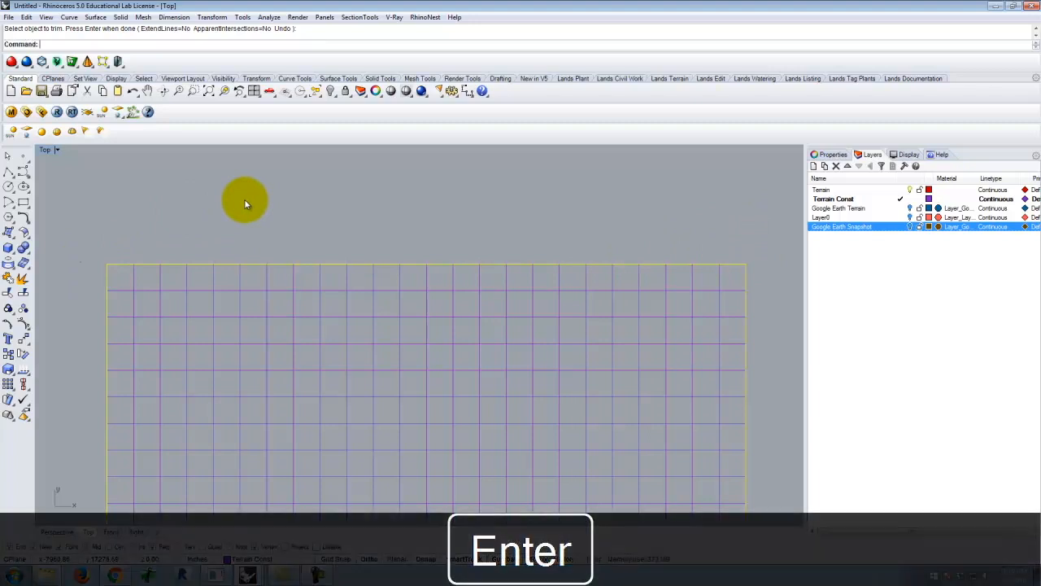
Try to create a Curve Network surface from all the trimmed grid curves
scroll(221, 255, "down", 2)
scroll(197, 211, "down", 1)
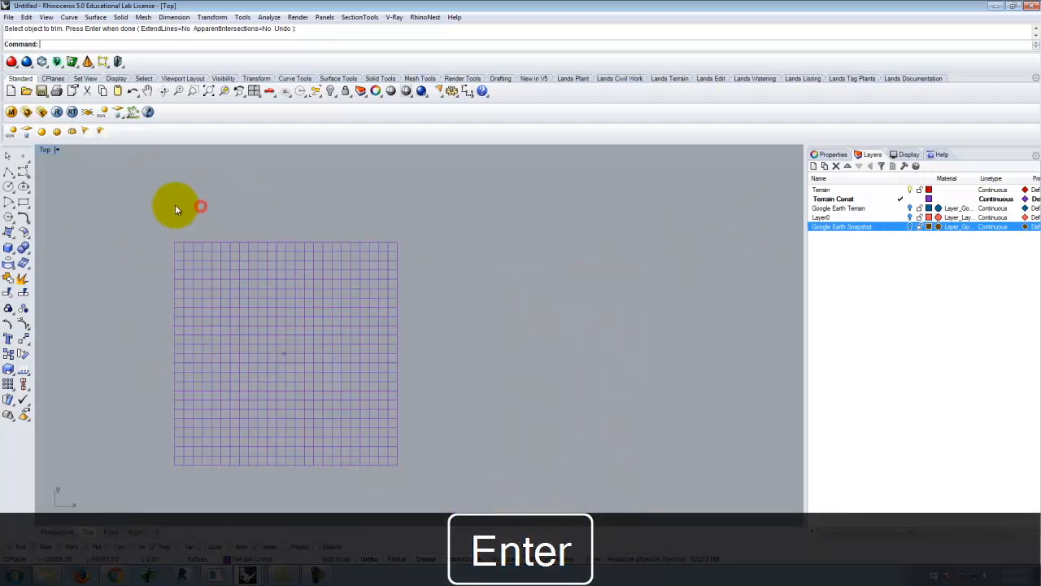
left_click_drag(127, 205, 429, 496)
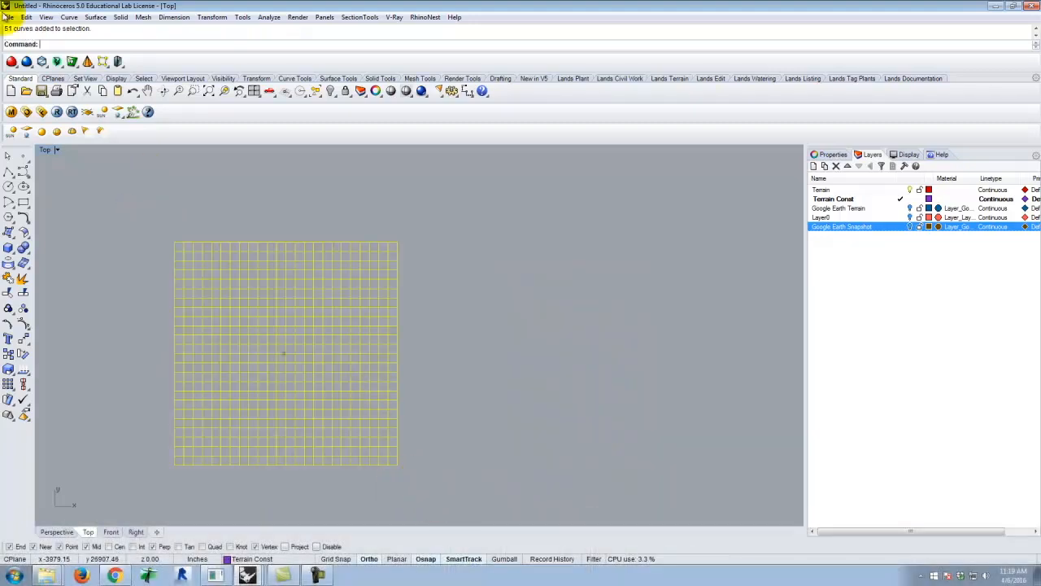
left_click(69, 18)
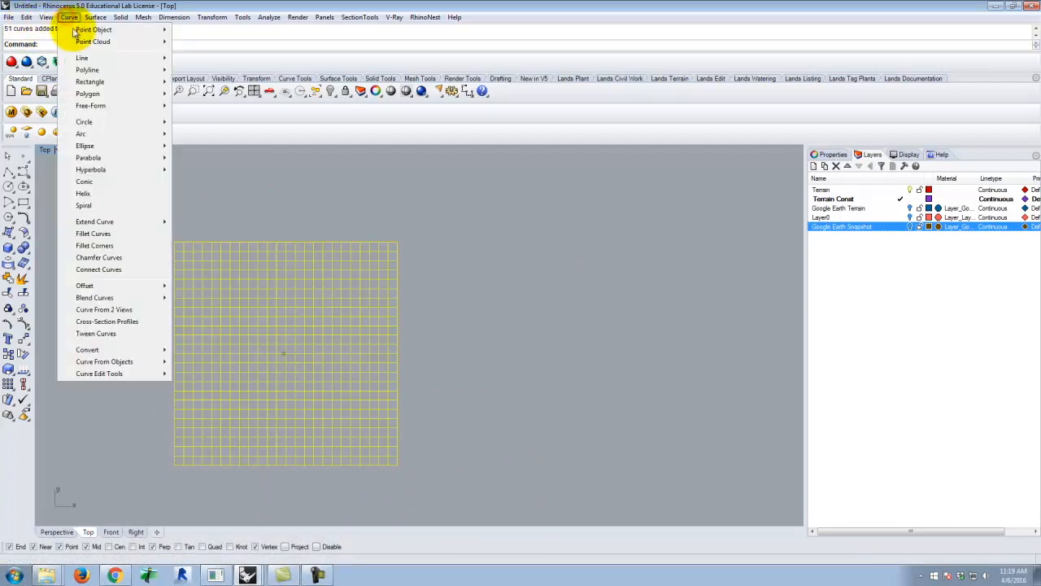
mouse_move(95, 17)
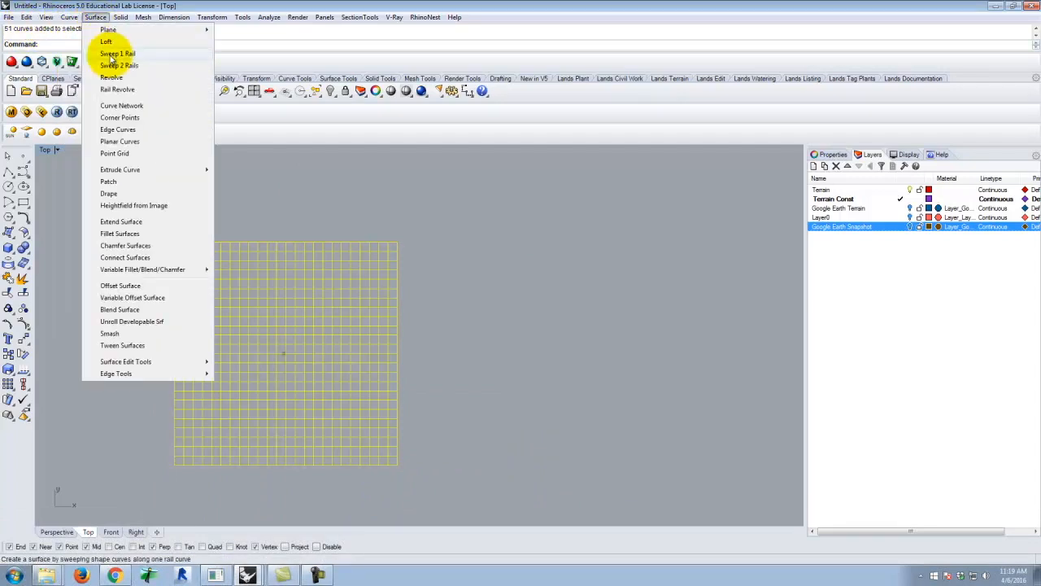
left_click(122, 105)
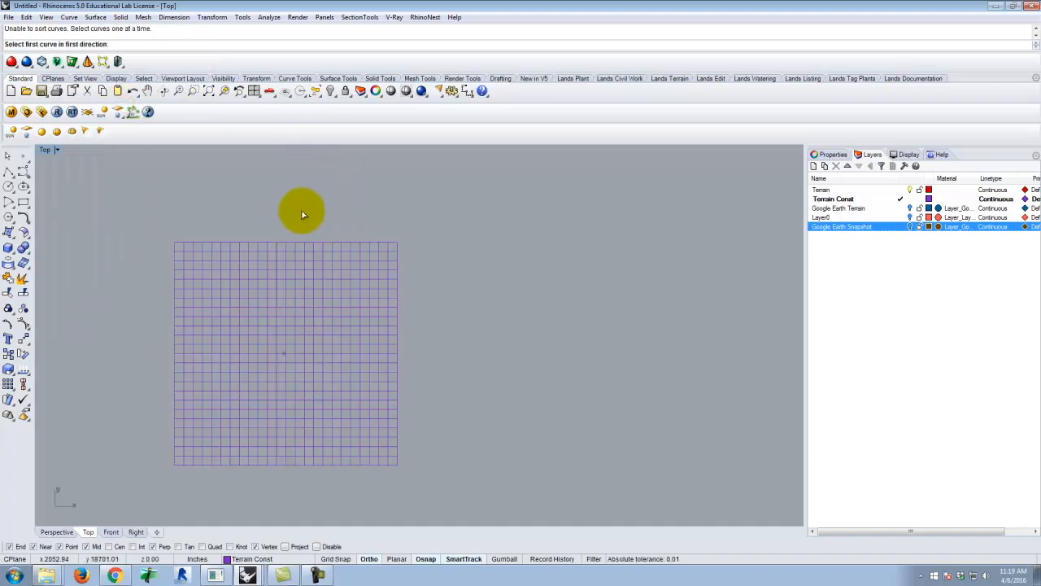
key("Escape")
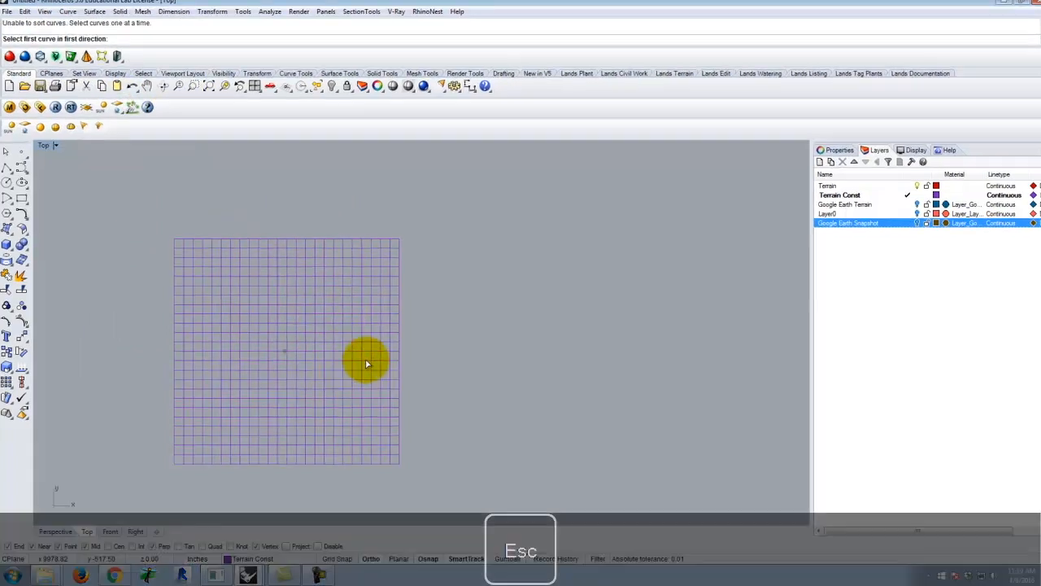
Check the grid's lower horizontal curves one by one and inspect the bottom edge for untrimmed curve ends
left_click(481, 407)
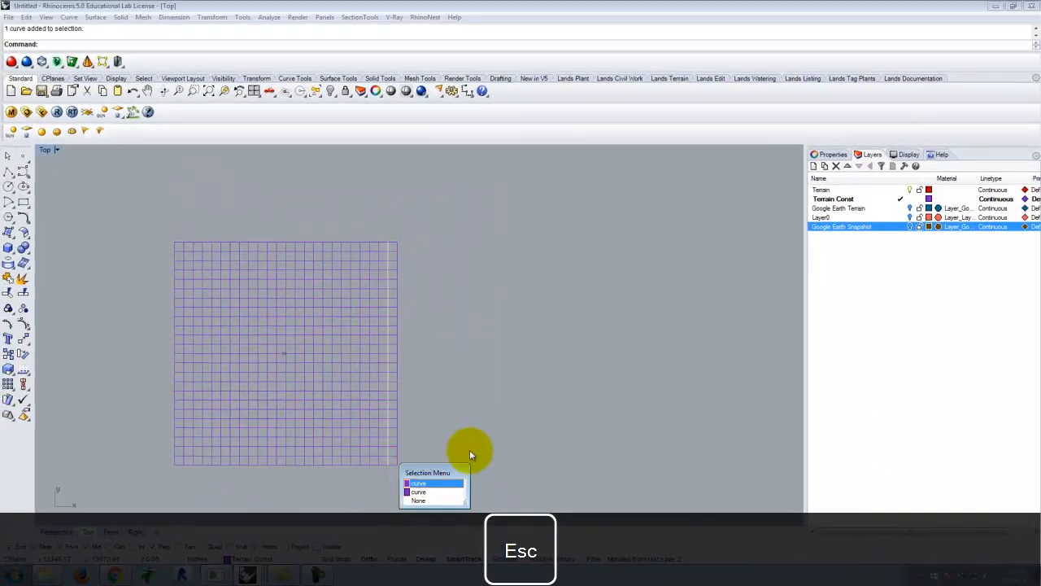
left_click(469, 450)
left_click(392, 462)
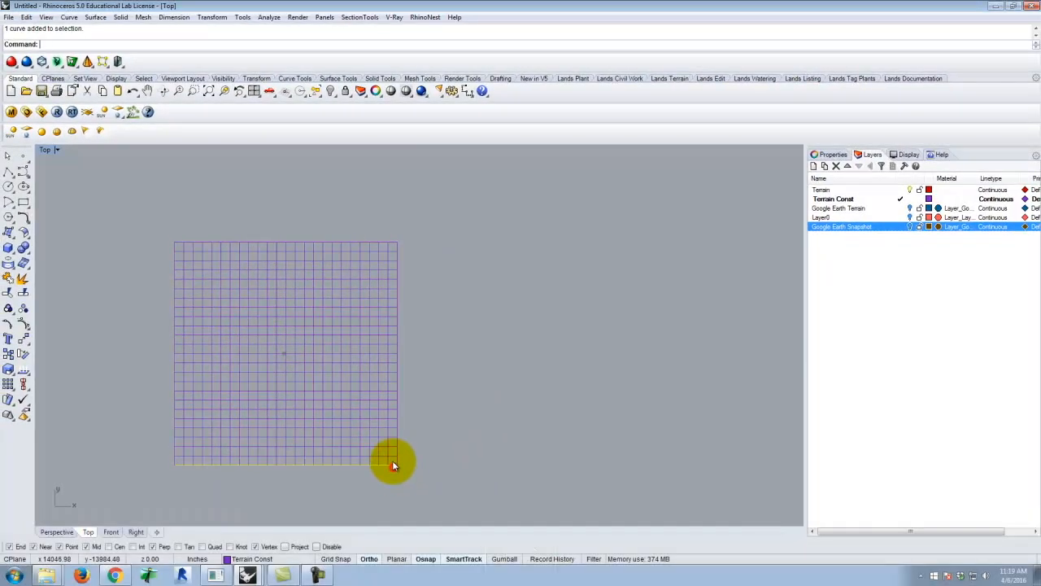
left_click(394, 457, "shift")
left_click(393, 436, "shift")
left_click(395, 427, "shift")
left_click(394, 419, "shift")
left_click(394, 409, "shift")
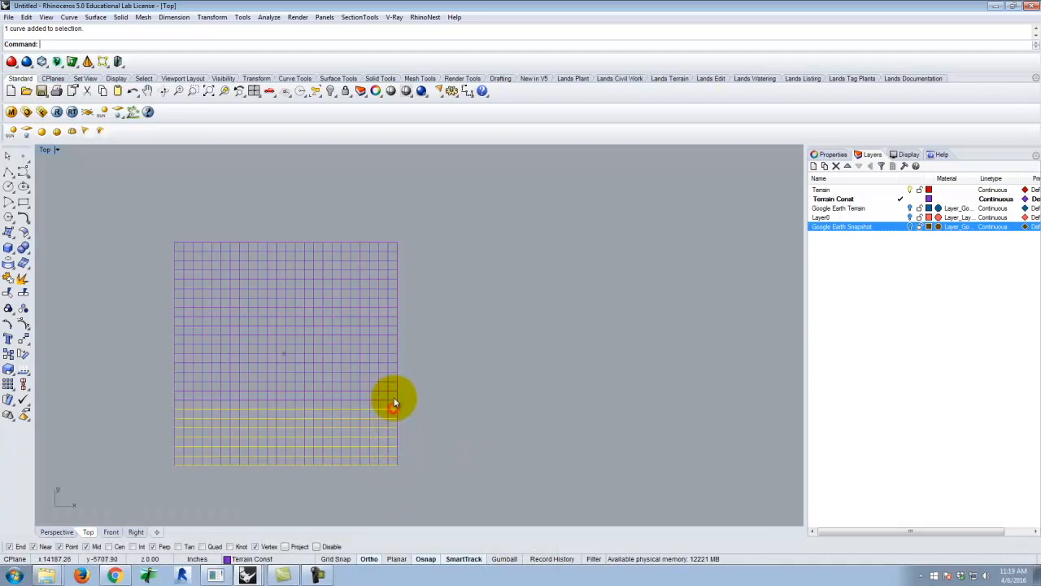
scroll(366, 466, "up", 5)
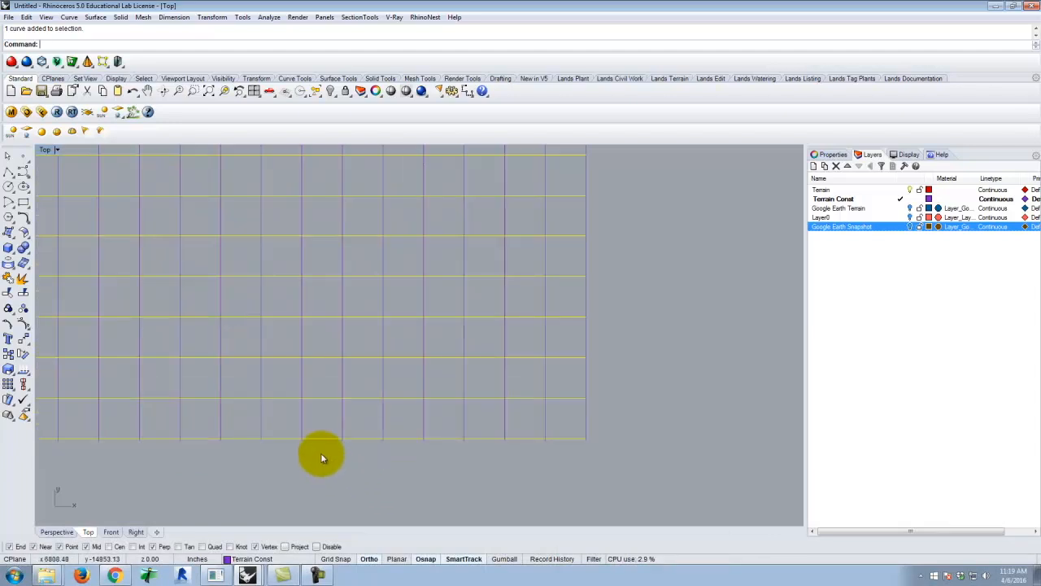
scroll(320, 453, "up", 3)
key("Escape")
Trim all vertical curve ends projecting below the grid's bottom edge curve, using that edge curve as the cutting object
left_click(399, 419)
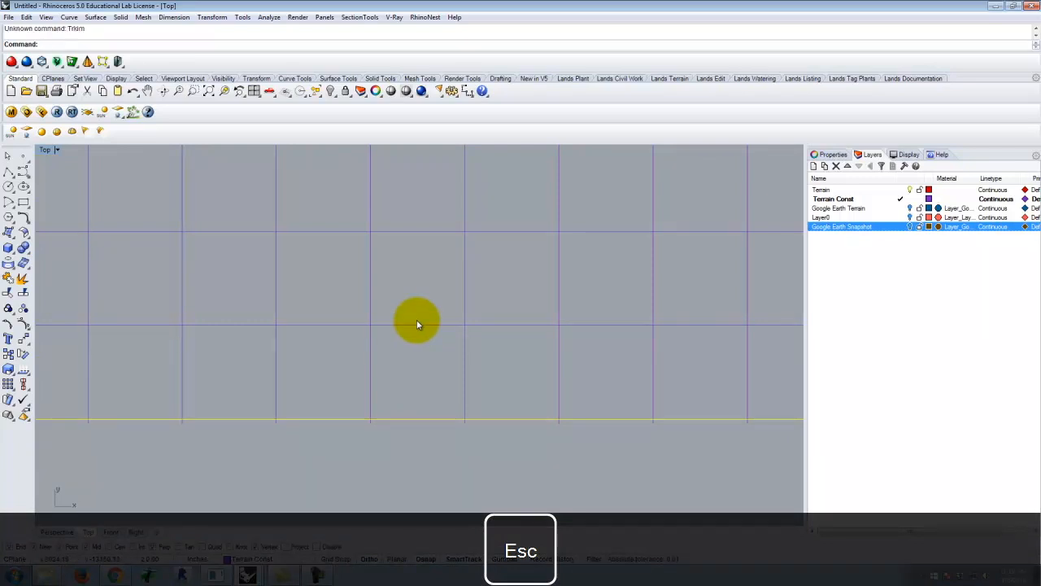
key("Return")
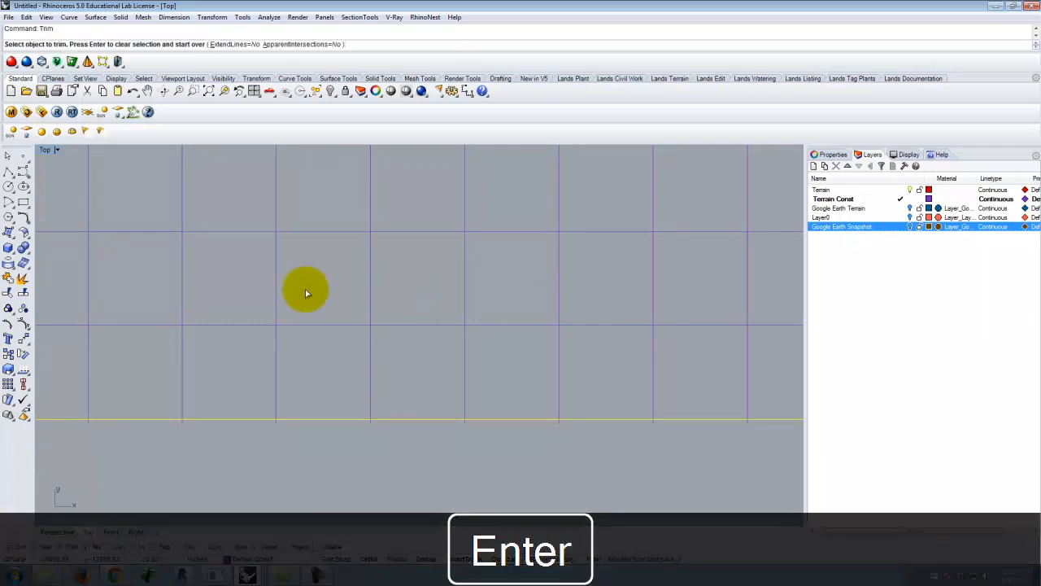
scroll(305, 289, "down", 4)
left_click_drag(738, 435, 81, 384)
scroll(683, 394, "down", 6)
scroll(139, 398, "up", 3)
left_click_drag(464, 426, 54, 386)
scroll(767, 425, "down", 3)
scroll(379, 421, "up", 3)
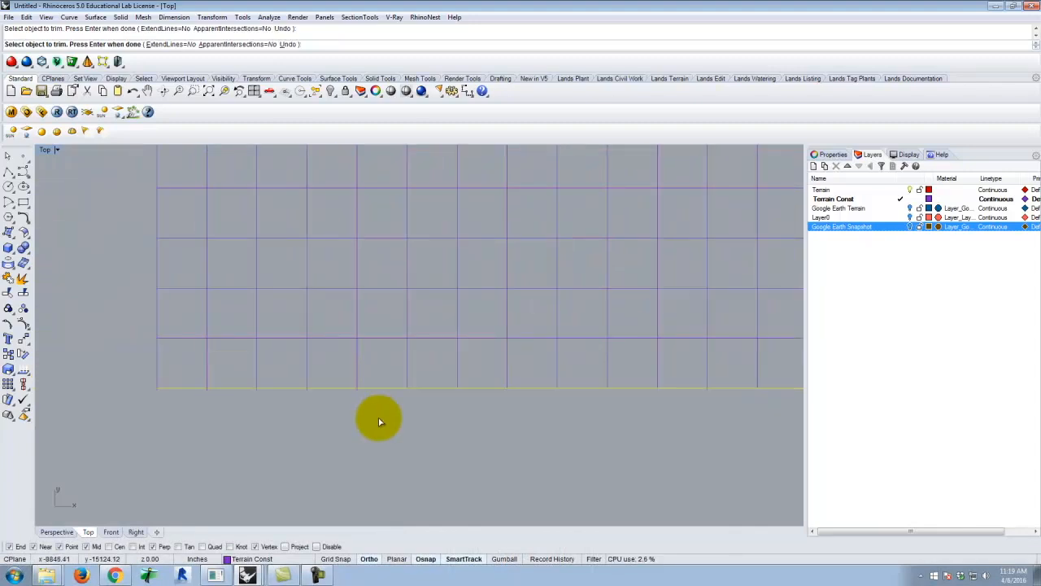
left_click_drag(696, 455, 130, 394)
scroll(255, 447, "down", 1)
key("Return")
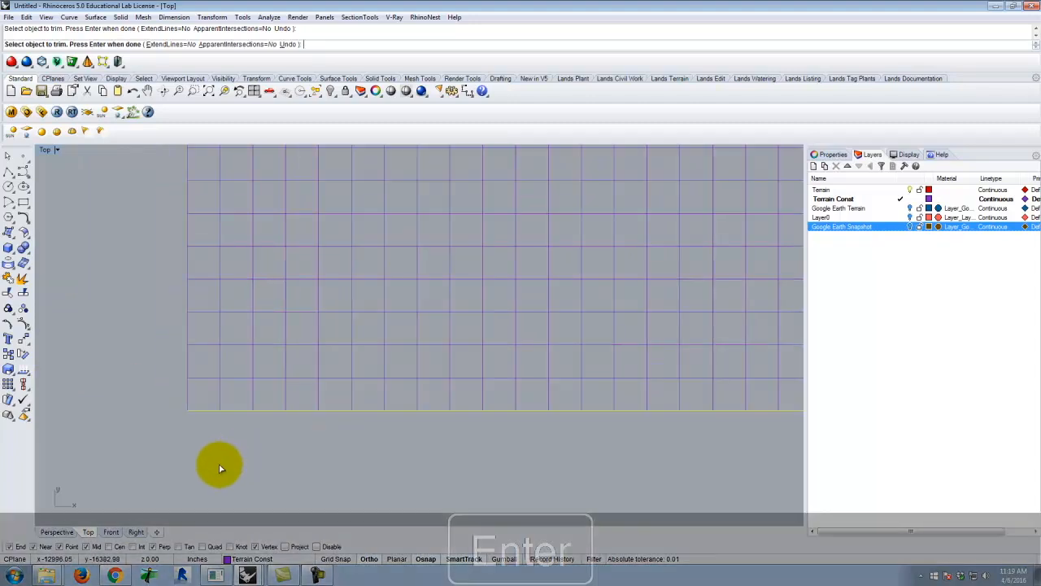
scroll(140, 447, "down", 3)
key("Escape")
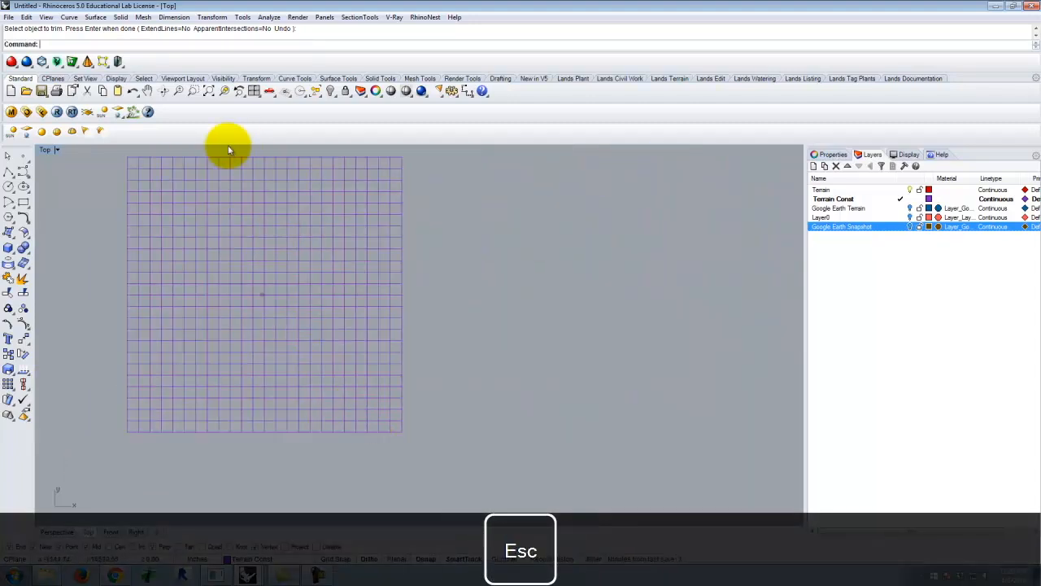
Try the curve network surface again on all the grid curves
scroll(514, 403, "down", 2)
left_click_drag(186, 201, 537, 435)
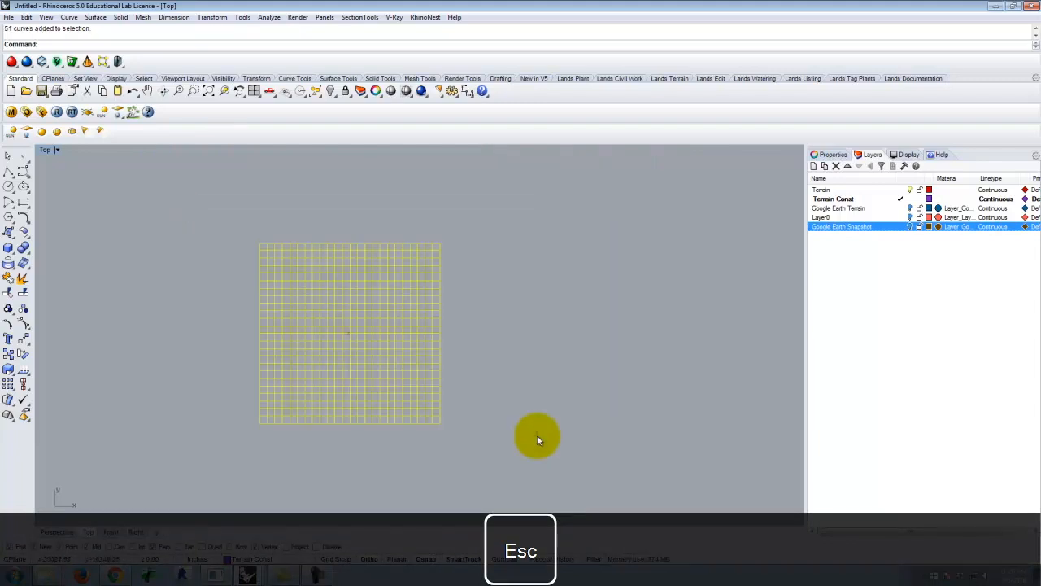
key("Return")
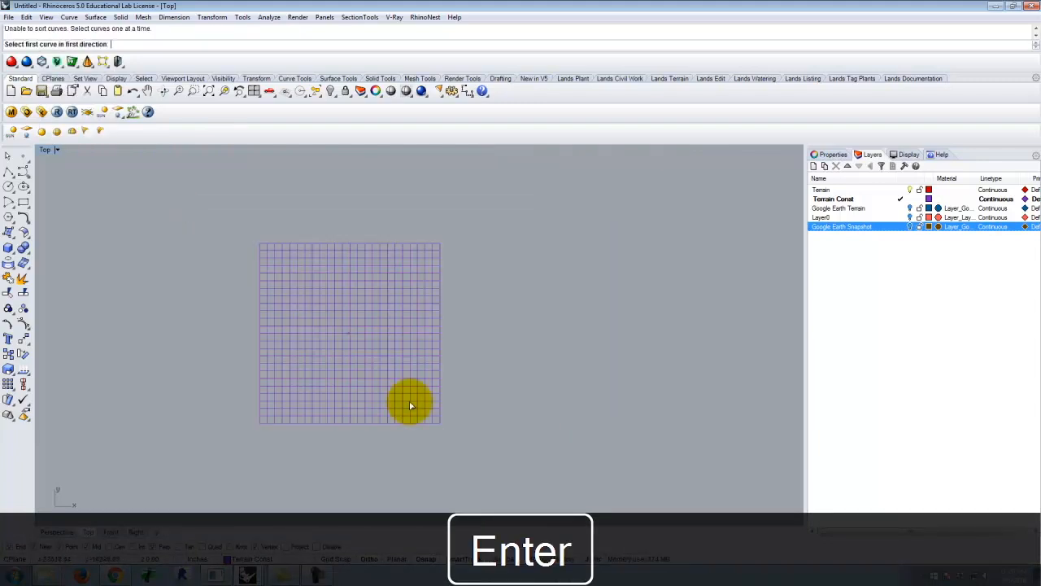
key("Escape")
Examine the corners and outer edges of the curve grid for gaps, overhangs and stray curves
left_click(259, 247)
scroll(277, 424, "up", 10)
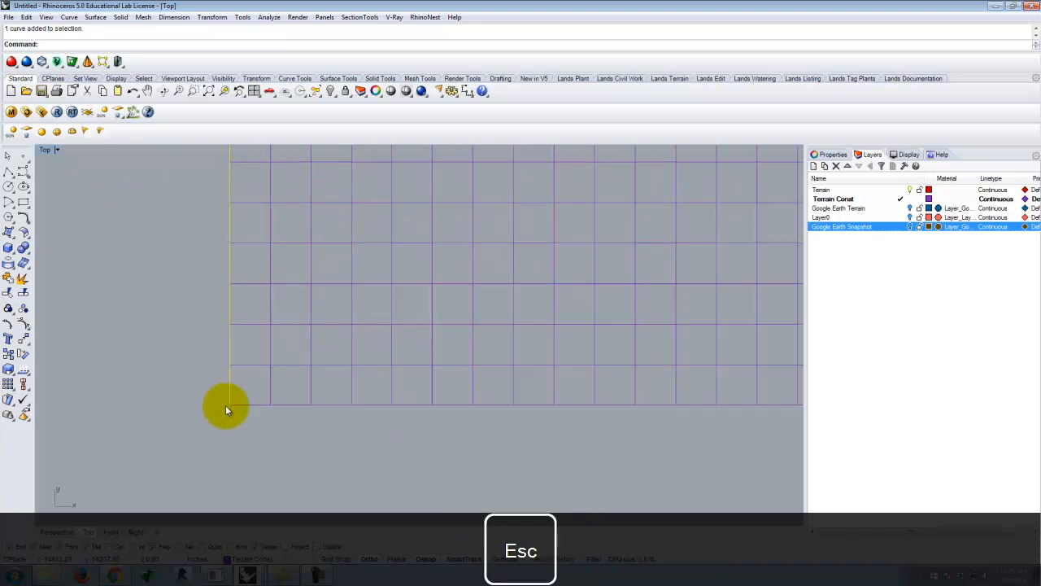
scroll(107, 398, "down", 10)
scroll(419, 413, "up", 6)
scroll(208, 393, "down", 6)
scroll(605, 394, "up", 4)
scroll(274, 395, "down", 6)
scroll(719, 406, "up", 5)
scroll(412, 389, "down", 5)
scroll(638, 389, "up", 4)
scroll(610, 423, "down", 10)
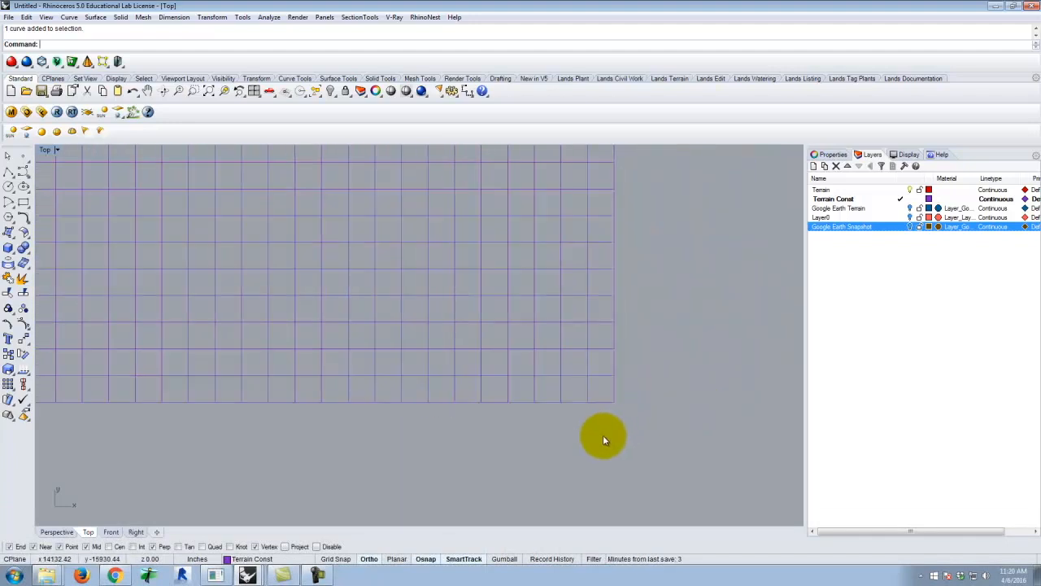
scroll(616, 191, "up", 6)
scroll(650, 198, "down", 4)
key("Escape")
Delete the stray curve fragment lying outside the grid's upper-left corner
scroll(202, 193, "up", 5)
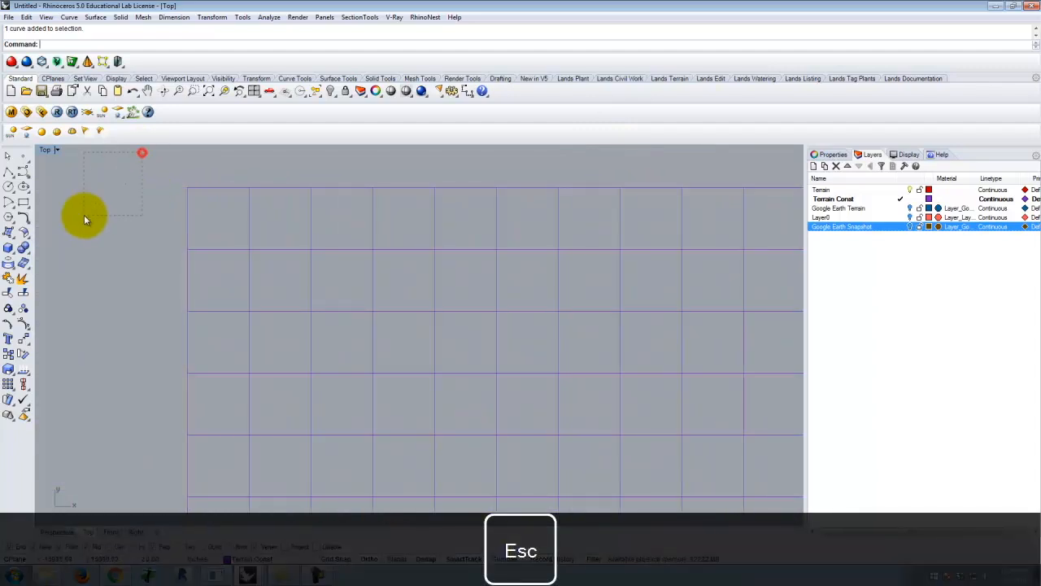
key("Delete")
scroll(107, 241, "down", 5)
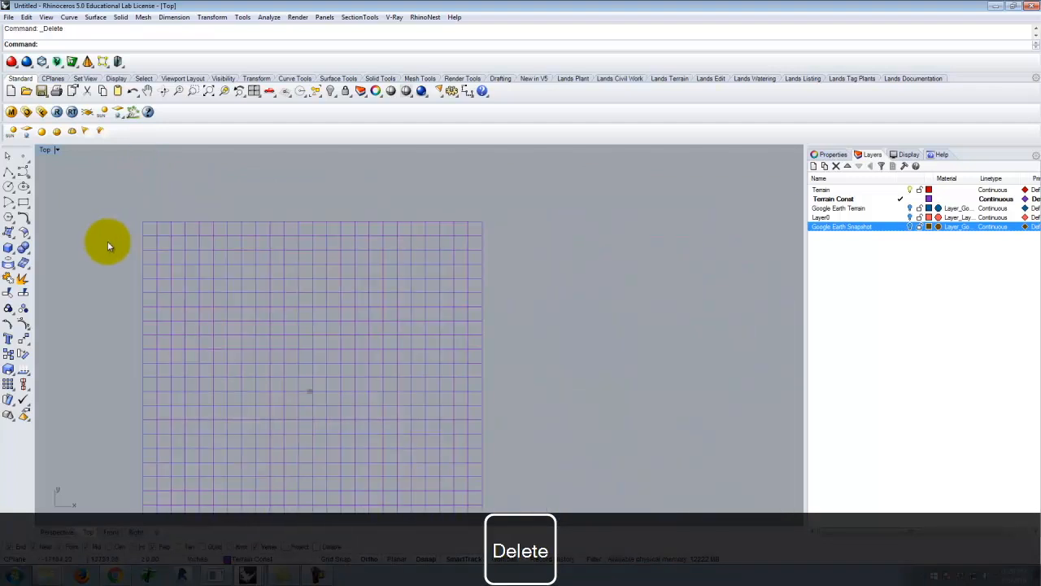
Create a network surface from all the grid curves with edge tolerance 0.01, interior tolerance 0.1 and Position matching on all edges
left_click_drag(137, 214, 493, 358)
scroll(467, 322, "down", 6)
scroll(312, 267, "up", 2)
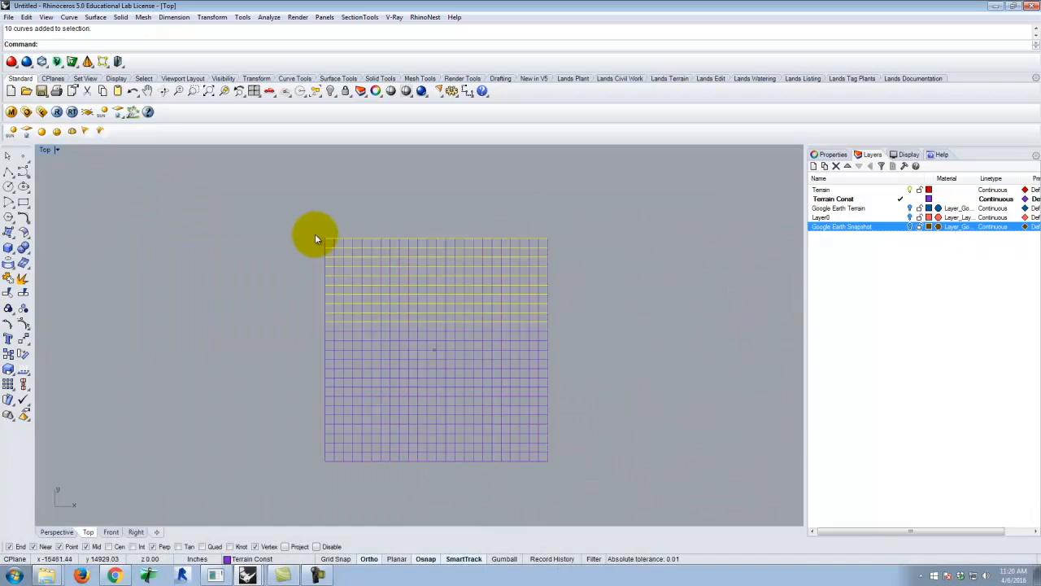
left_click_drag(321, 235, 550, 469)
type("tw")
key("Return")
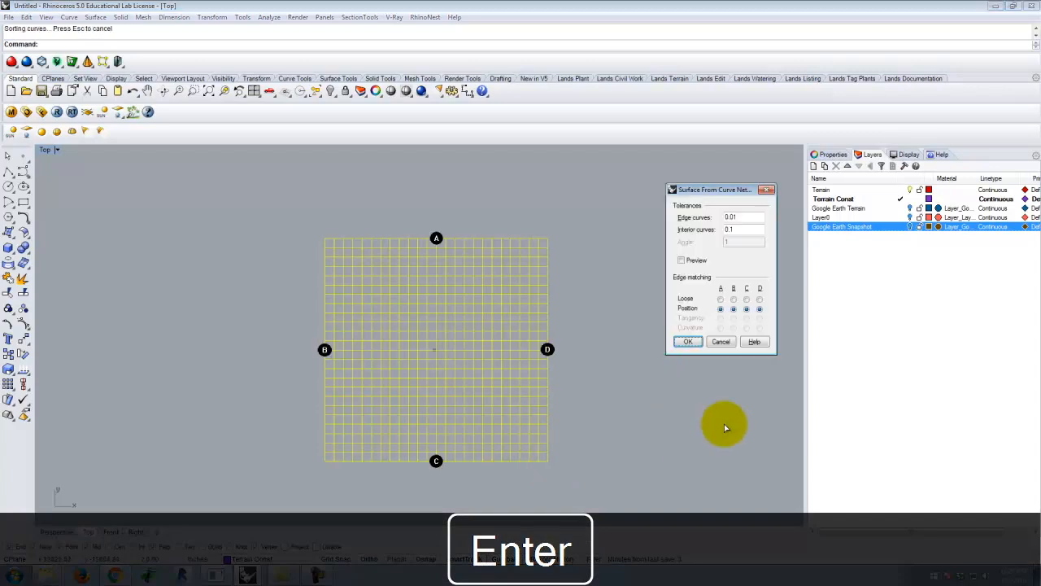
left_click(688, 341)
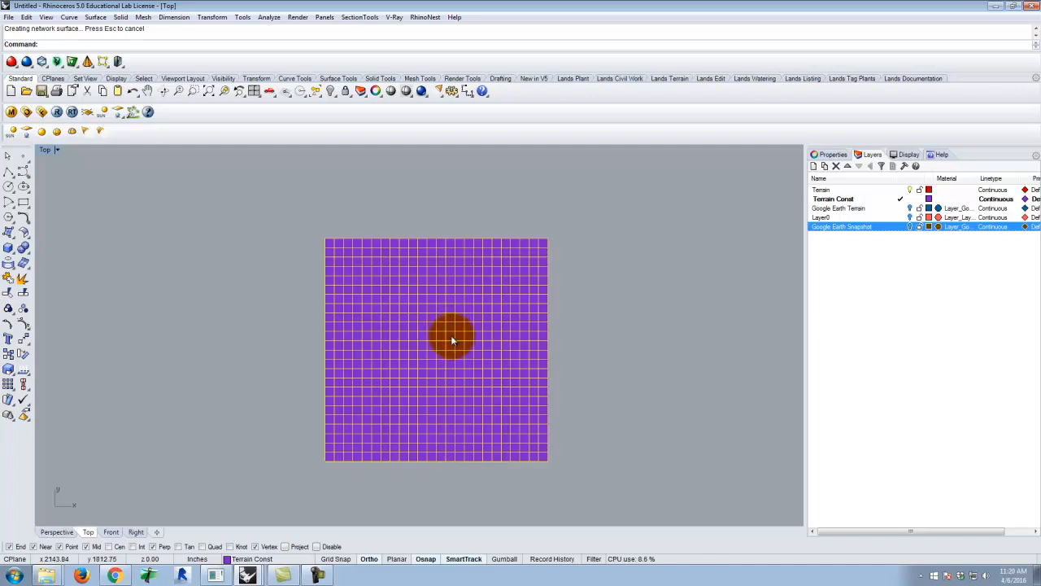
Rebuild the network surface with a point count of 100 in both the U and V directions
left_click(453, 340)
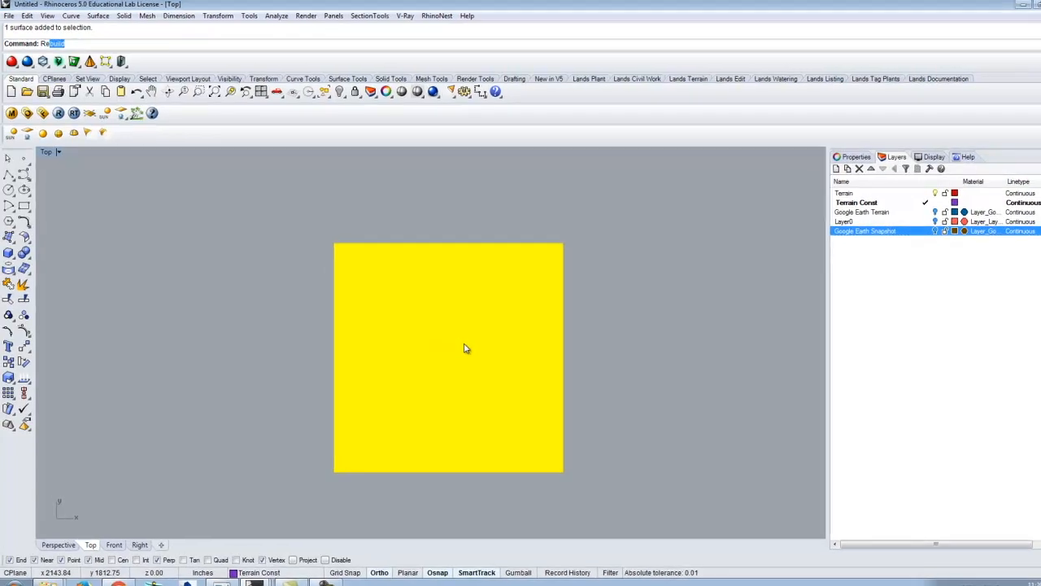
type("Rebuild")
key("Return")
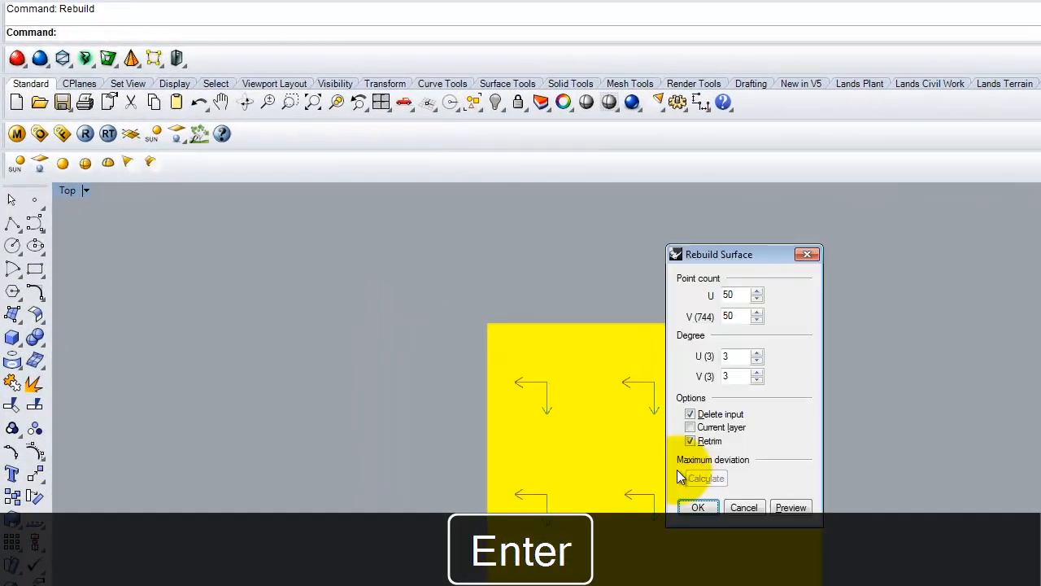
key("Tab")
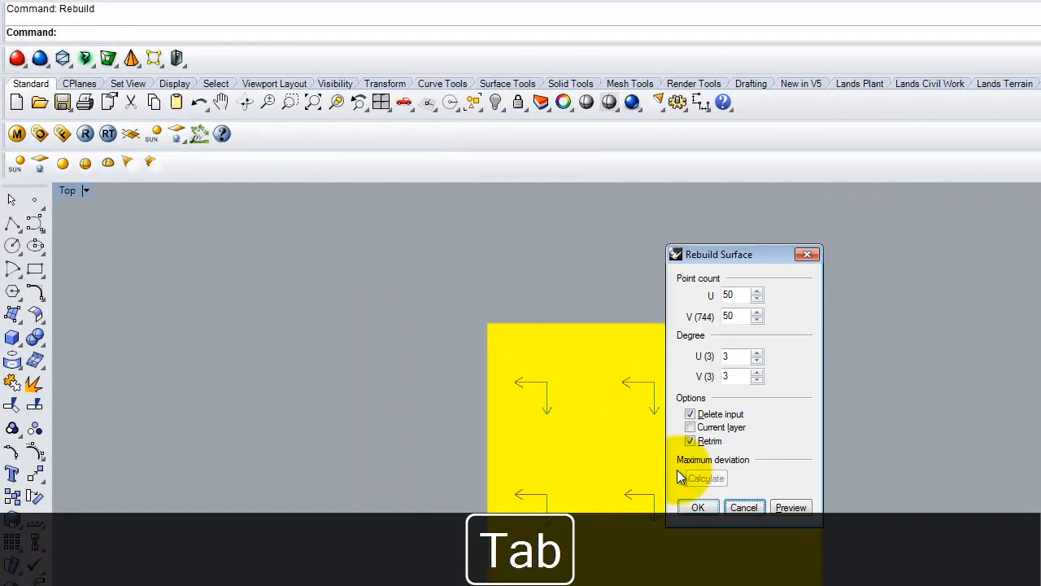
double_click(745, 294)
type("100")
key("Tab")
type("100")
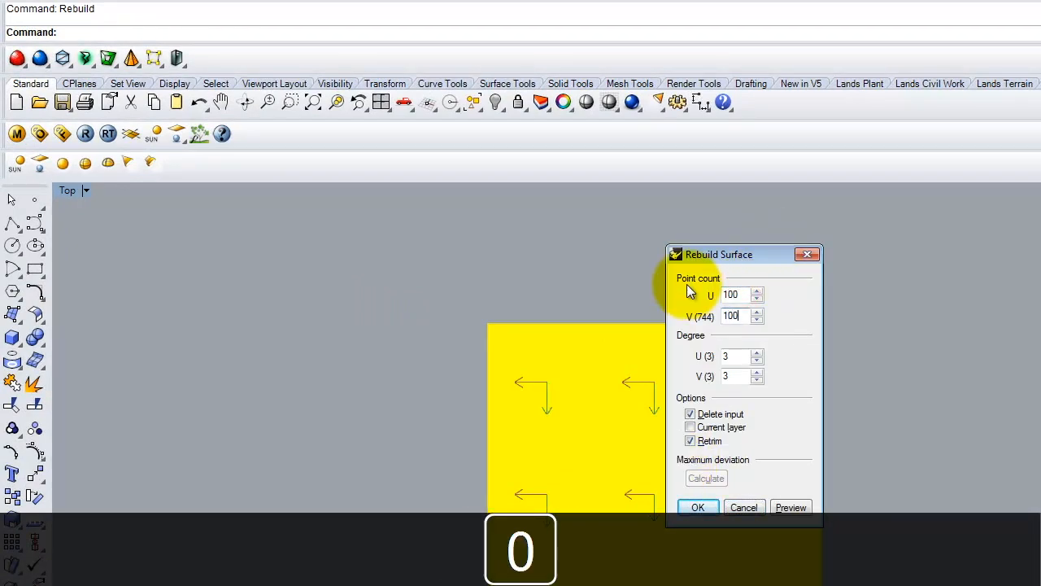
left_click(697, 508)
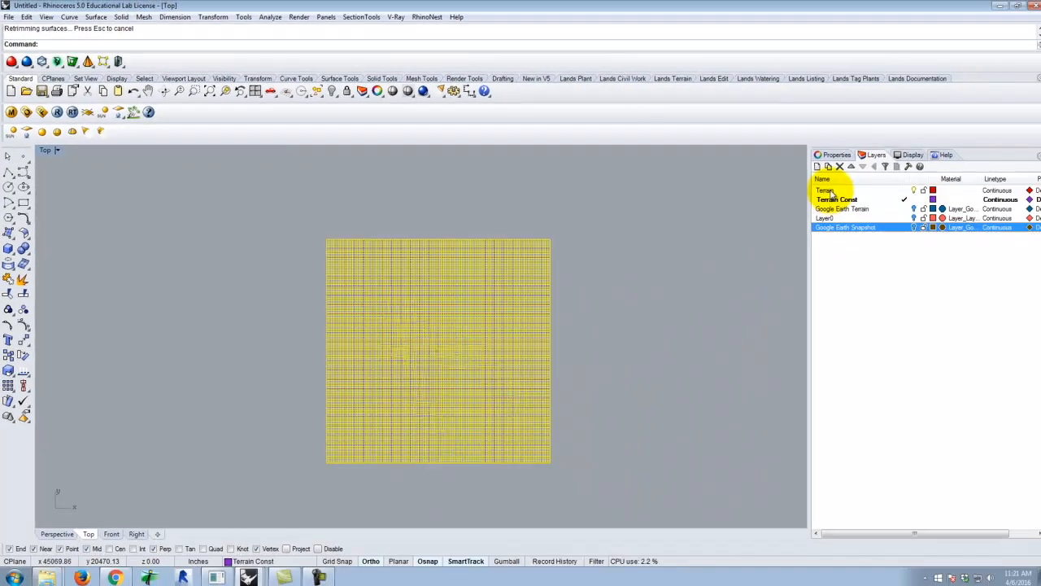
Move the rebuilt surface to the Terrain layer and deselect it
right_click(820, 190)
left_click(884, 379)
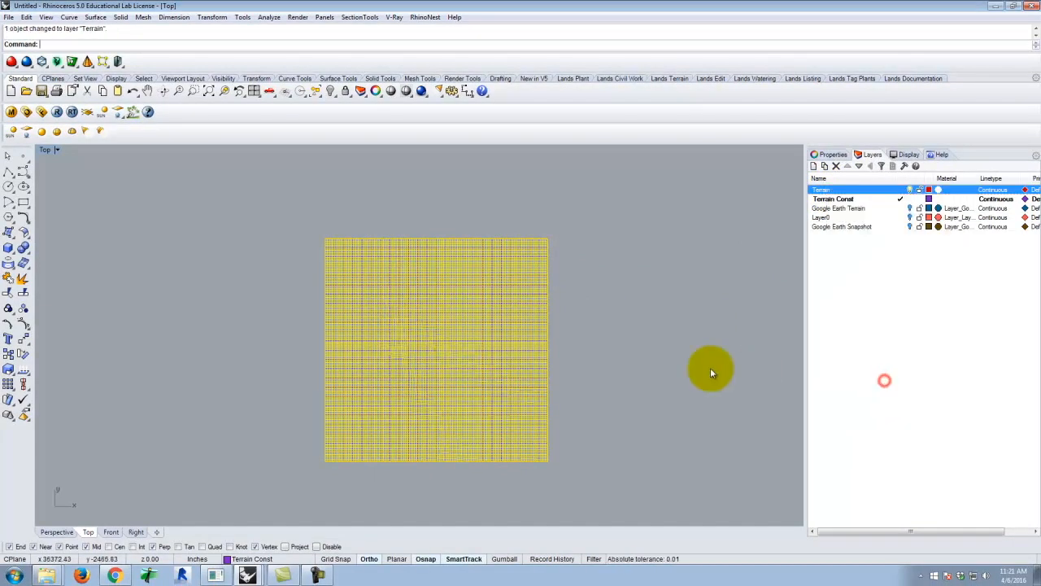
left_click(720, 277)
scroll(401, 302, "up", 2)
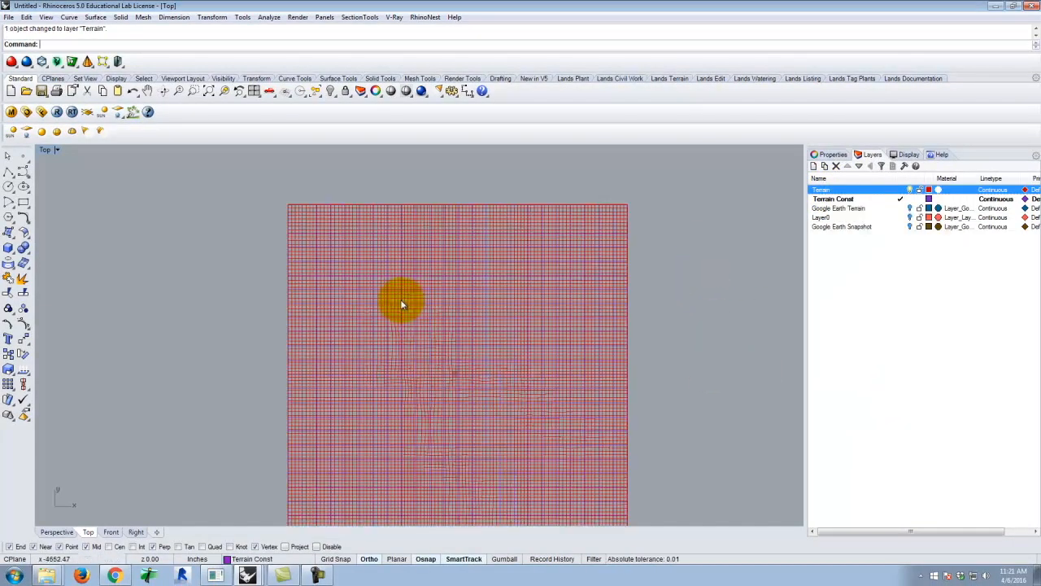
Maximize the Perspective viewport and set its display mode to Shaded
double_click(45, 150)
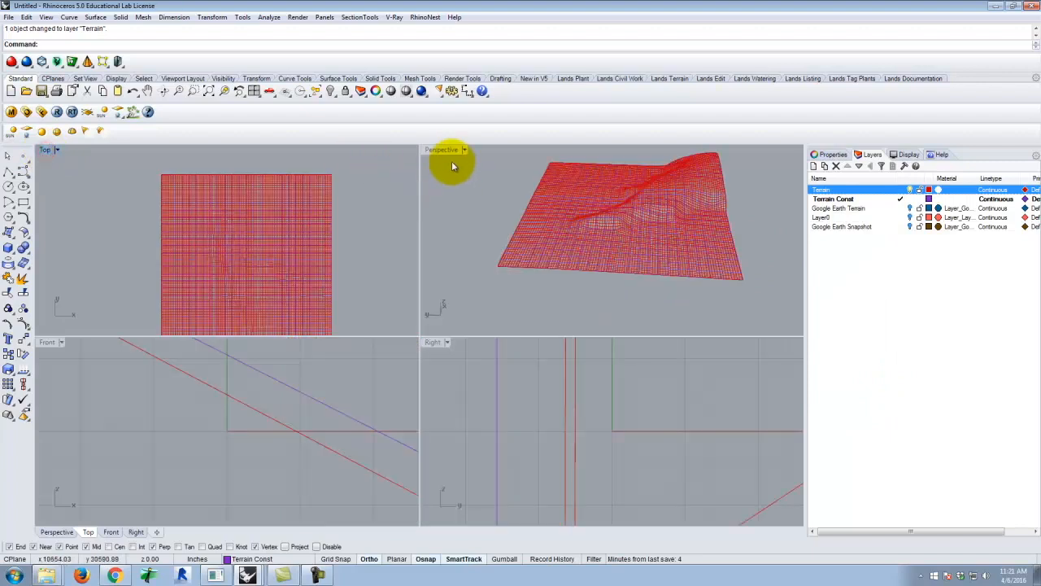
double_click(441, 151)
scroll(578, 246, "up", 2)
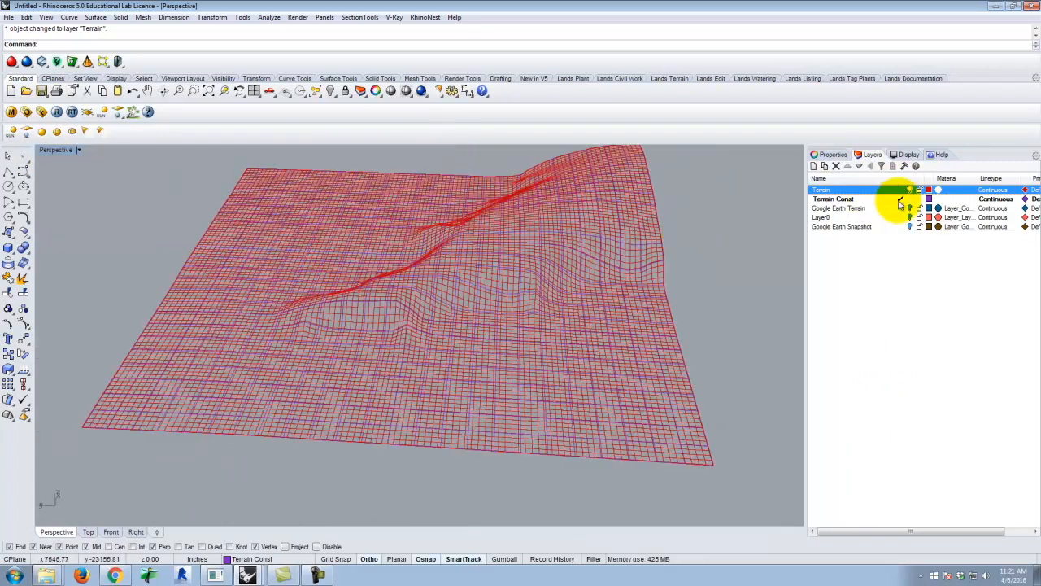
left_click(73, 150)
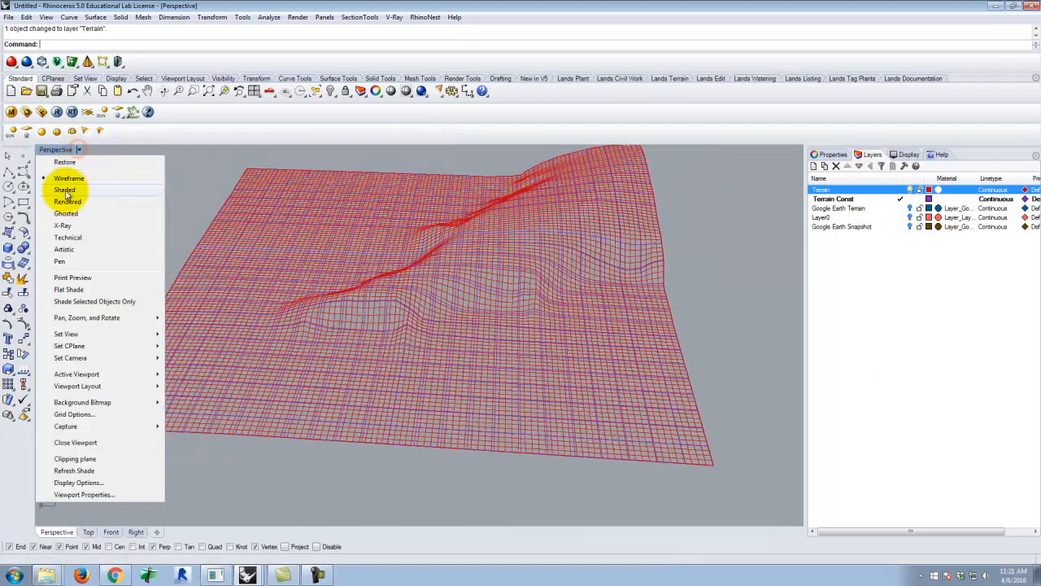
left_click(65, 191)
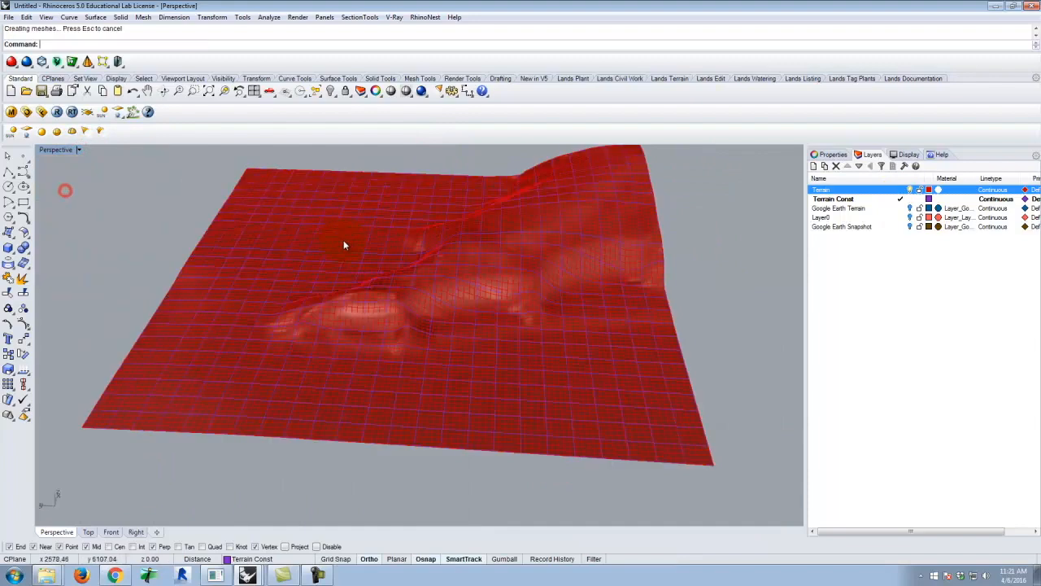
Make Terrain the current layer and turn off the Terrain Const layer to view the surface alone
left_click(897, 189)
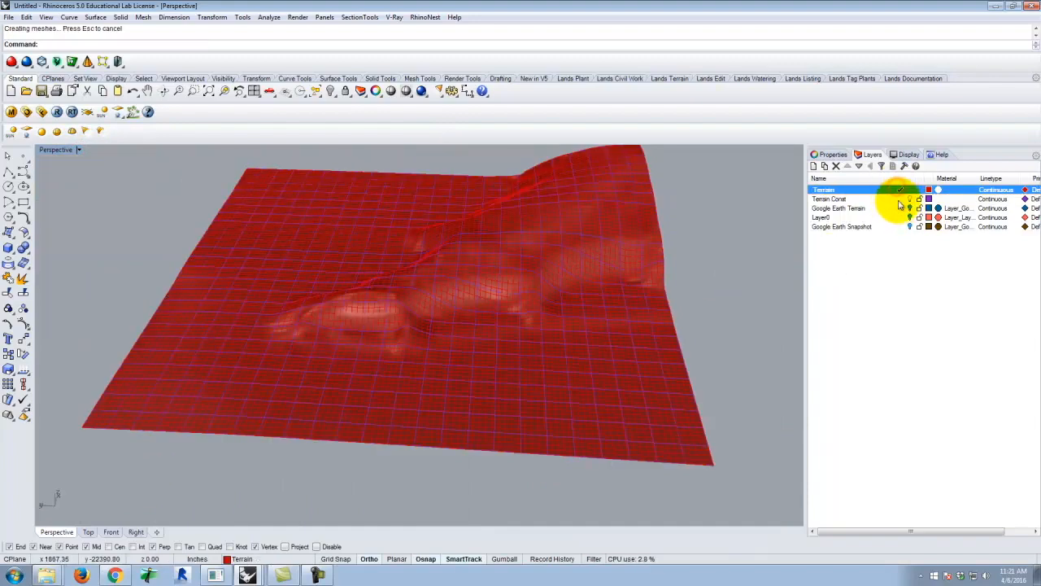
left_click(909, 199)
left_click(740, 241)
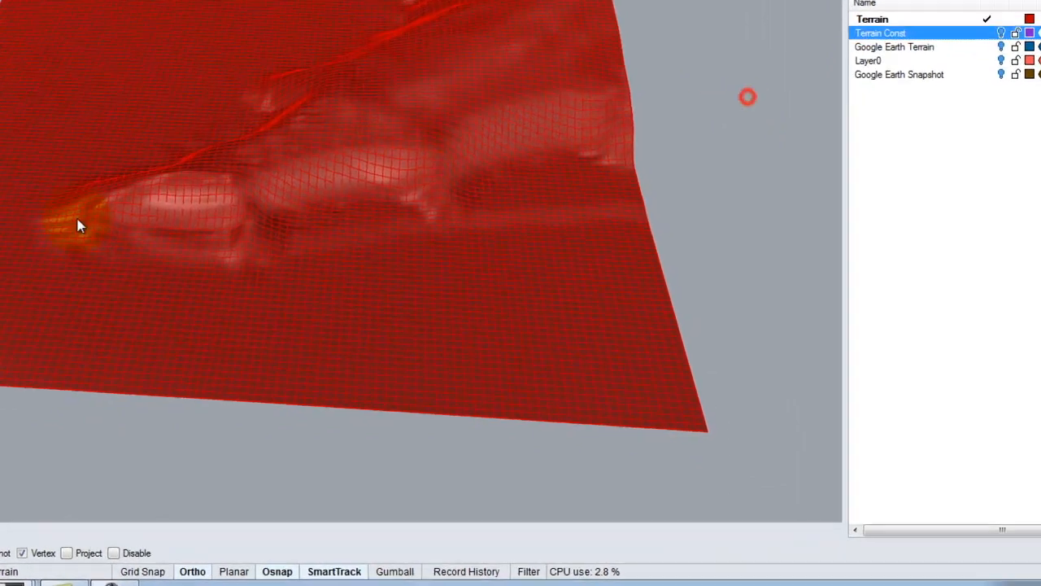
right_click_drag(79, 220, 418, 106)
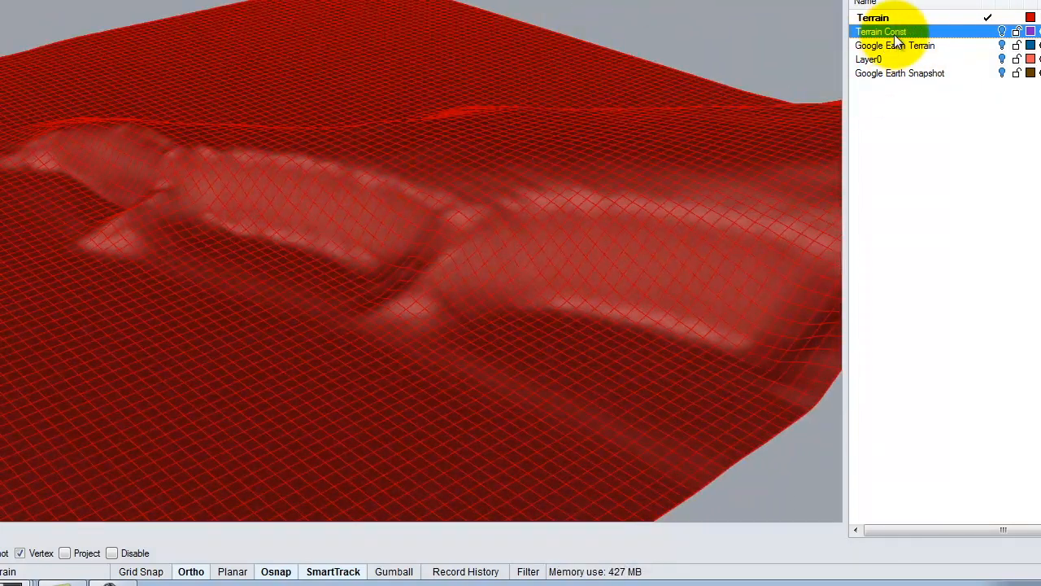
Delete the Terrain Const, Google Earth Terrain and Google Earth Snapshot layers with their objects, trying to remove Layer0 as well
left_click(900, 72, "shift")
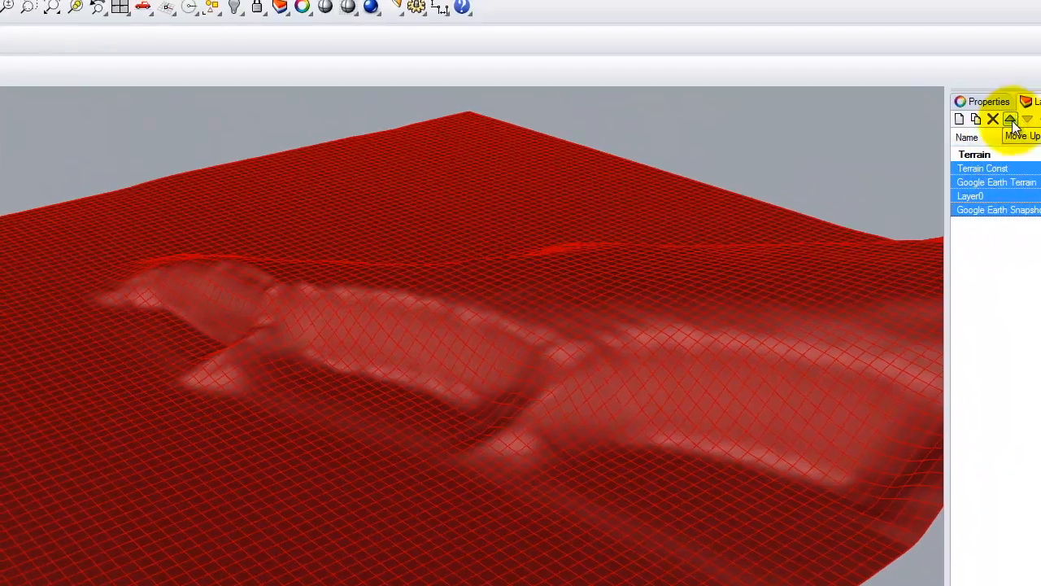
left_click(994, 119)
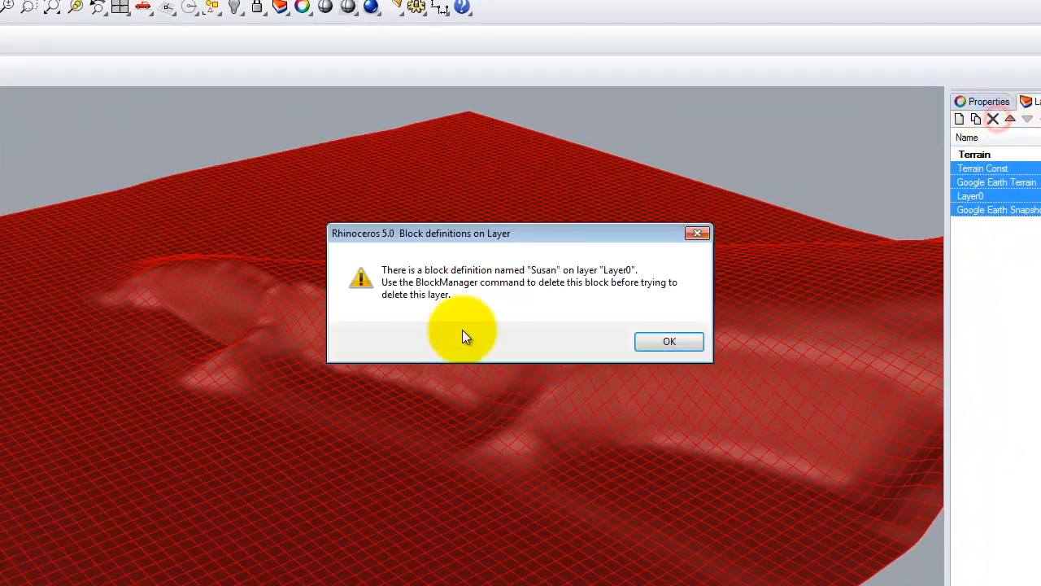
left_click(669, 342)
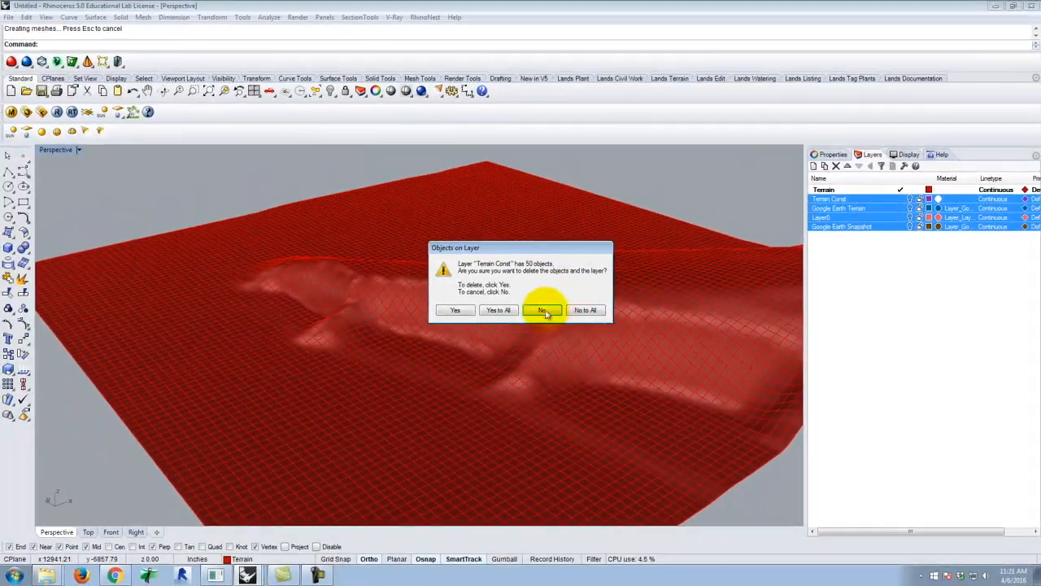
left_click(458, 310)
key("Escape")
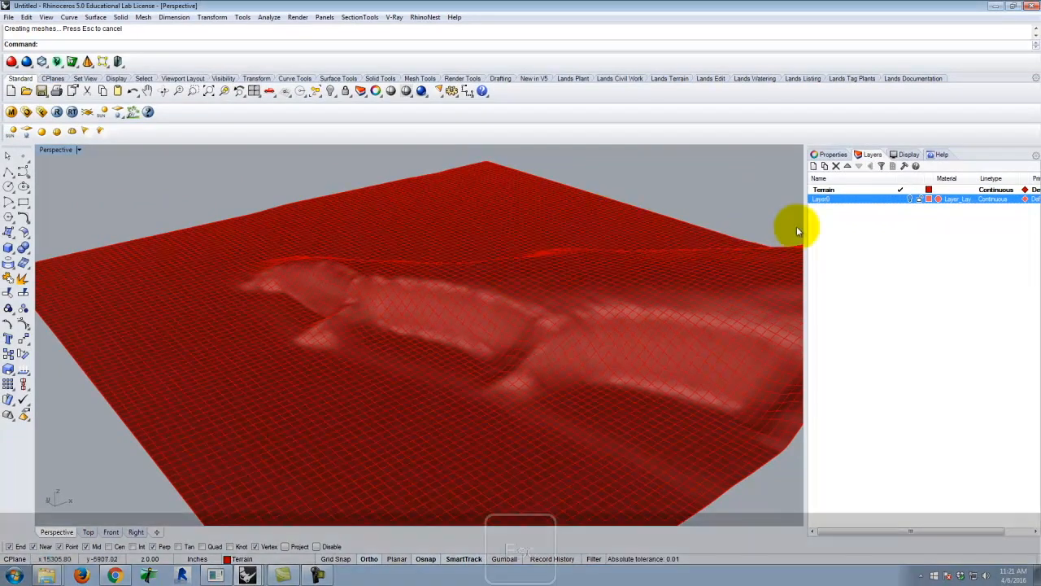
Delete the leftover block definition that sits on Layer0 using the Block Manager
left_click(27, 17)
mouse_move(72, 211)
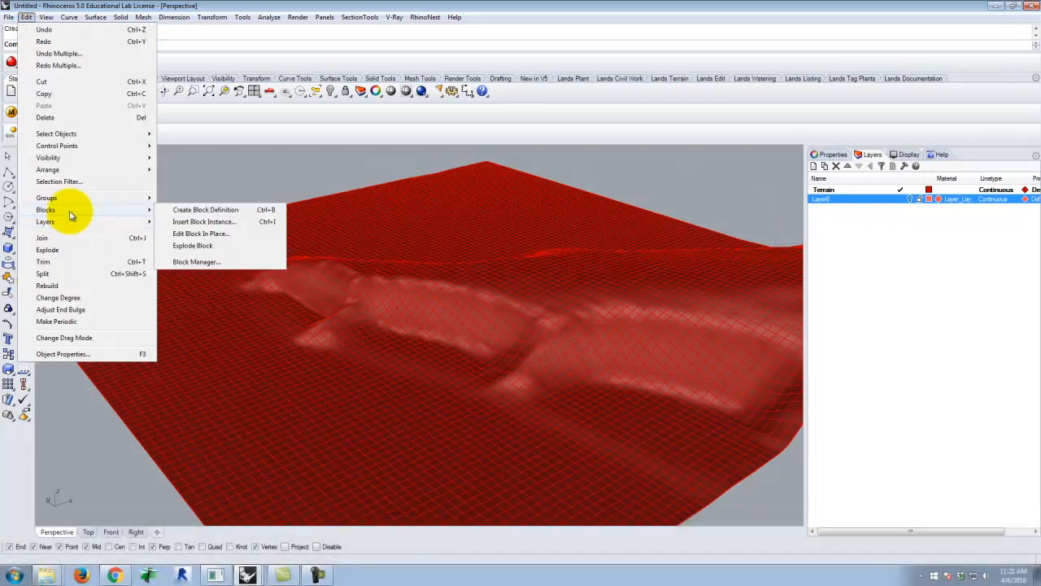
left_click(200, 261)
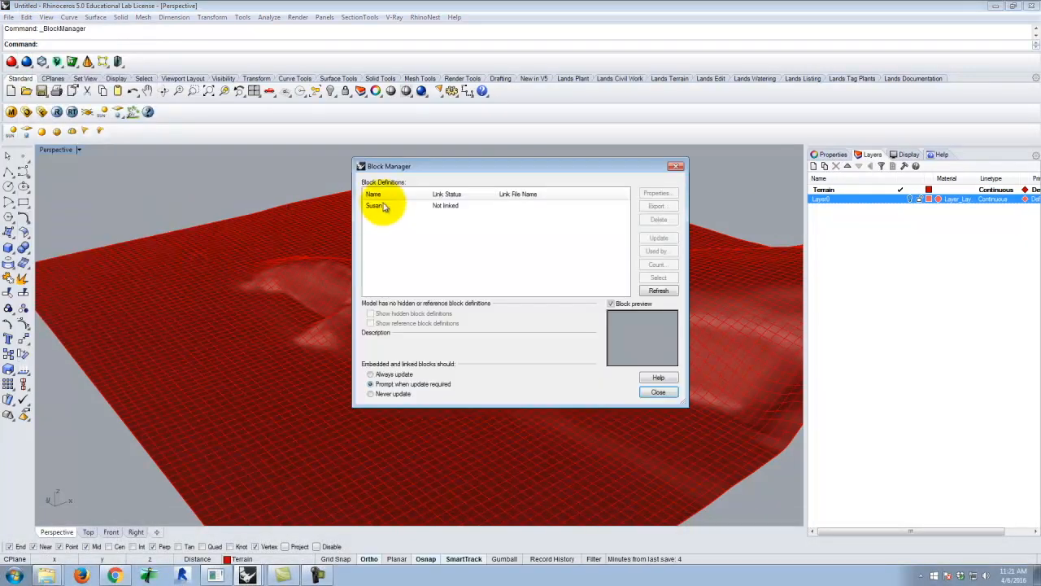
left_click(381, 208)
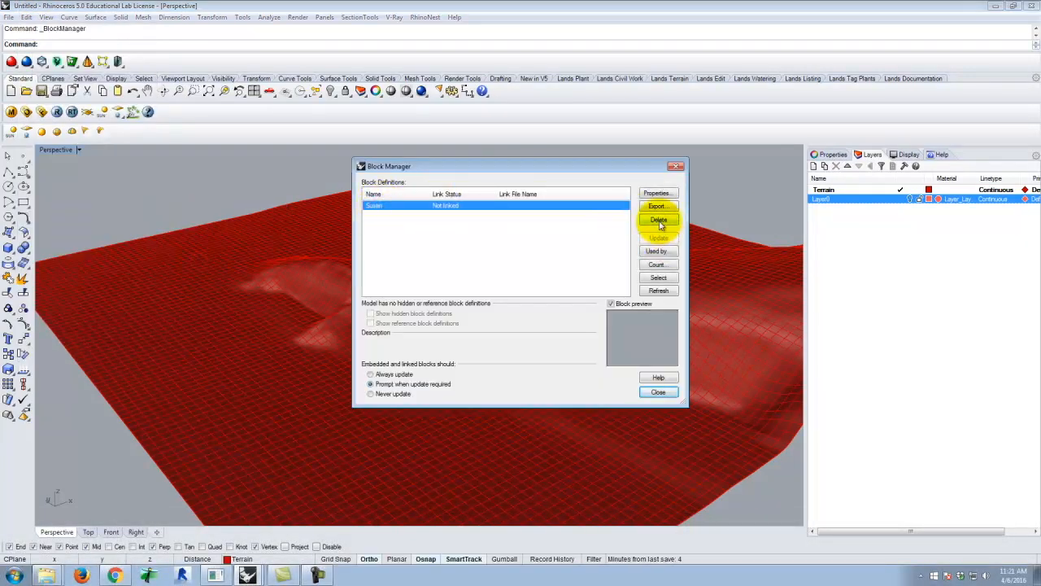
left_click(658, 220)
left_click(658, 394)
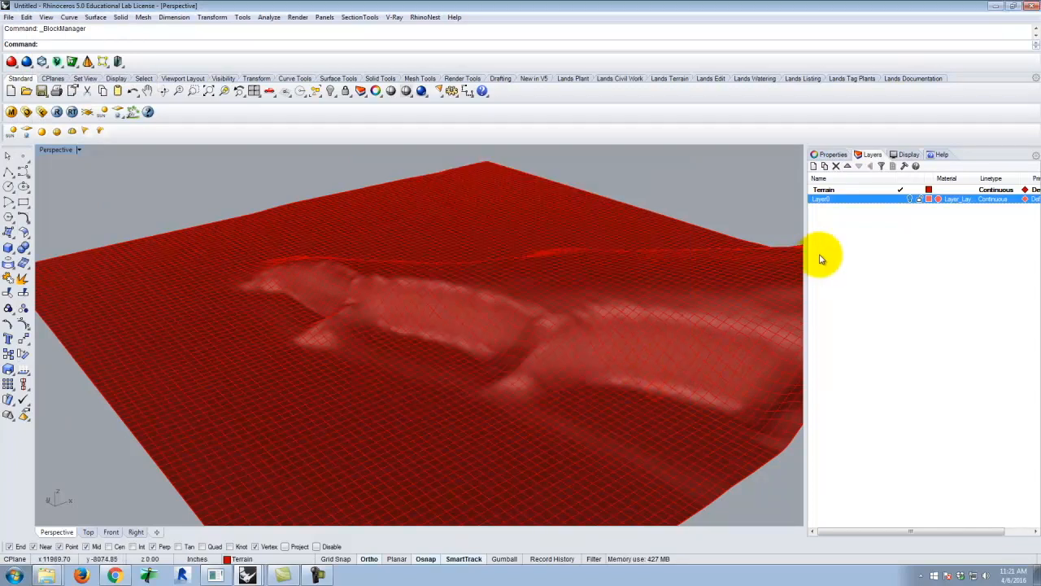
Delete Layer0 together with the objects on it
right_click(836, 201)
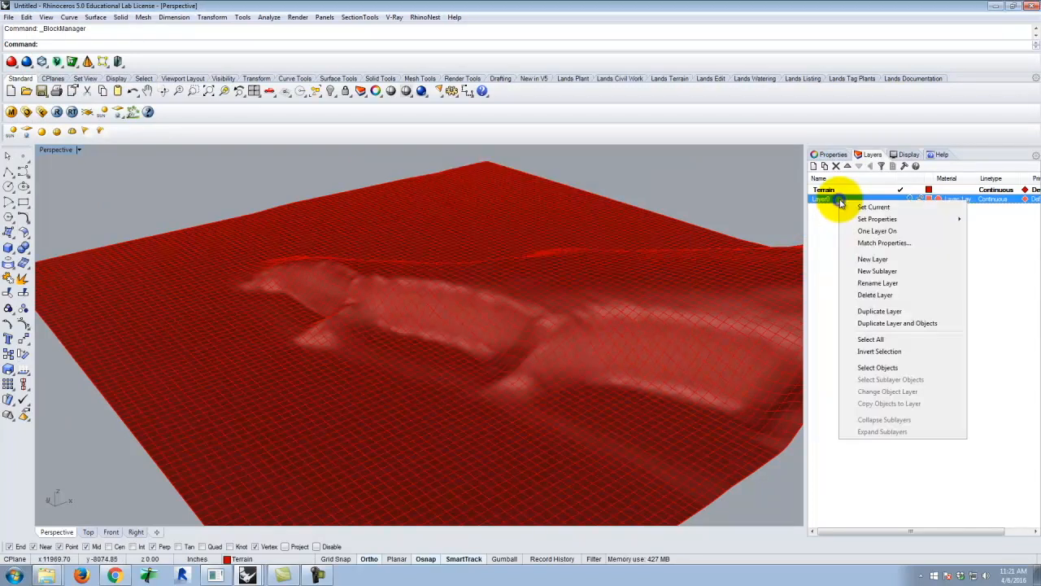
left_click(870, 296)
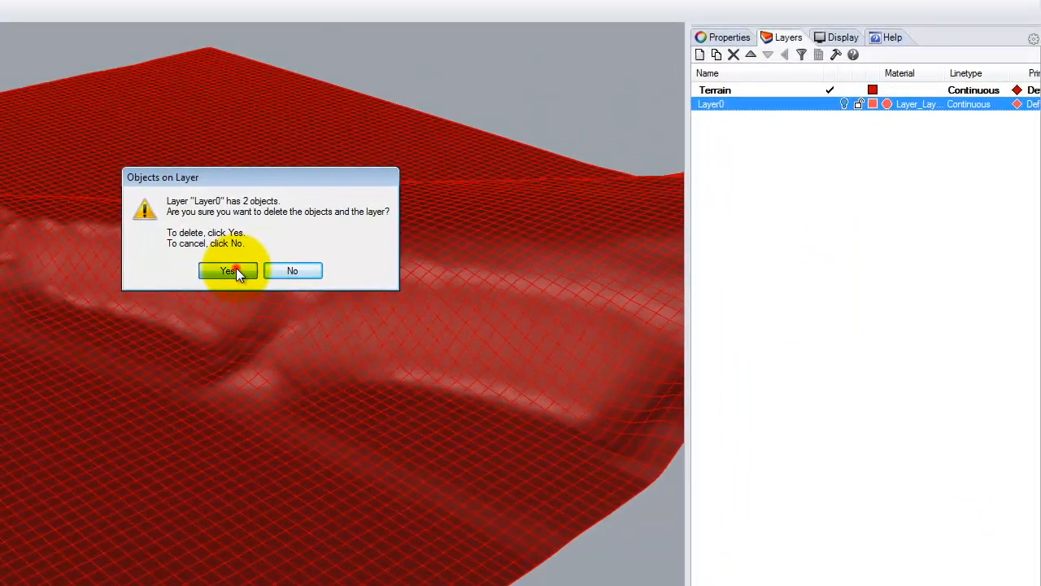
left_click(231, 271)
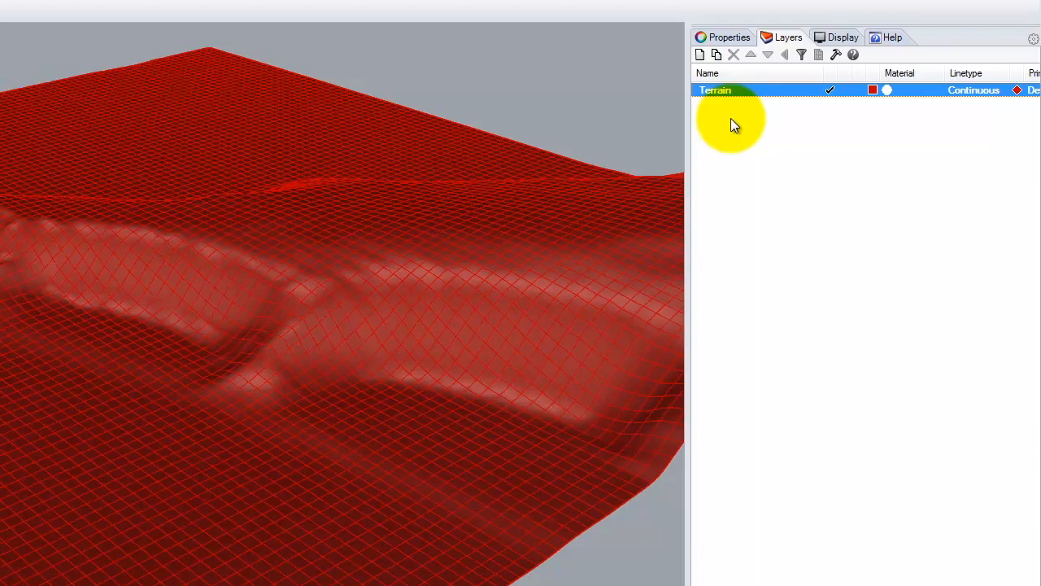
Create a layer named Site-Environment and nest the Terrain layer under it
left_click(702, 57)
left_click(722, 88)
left_click(722, 89)
left_click(723, 90)
left_click(733, 106)
left_click(732, 106)
type("Site")
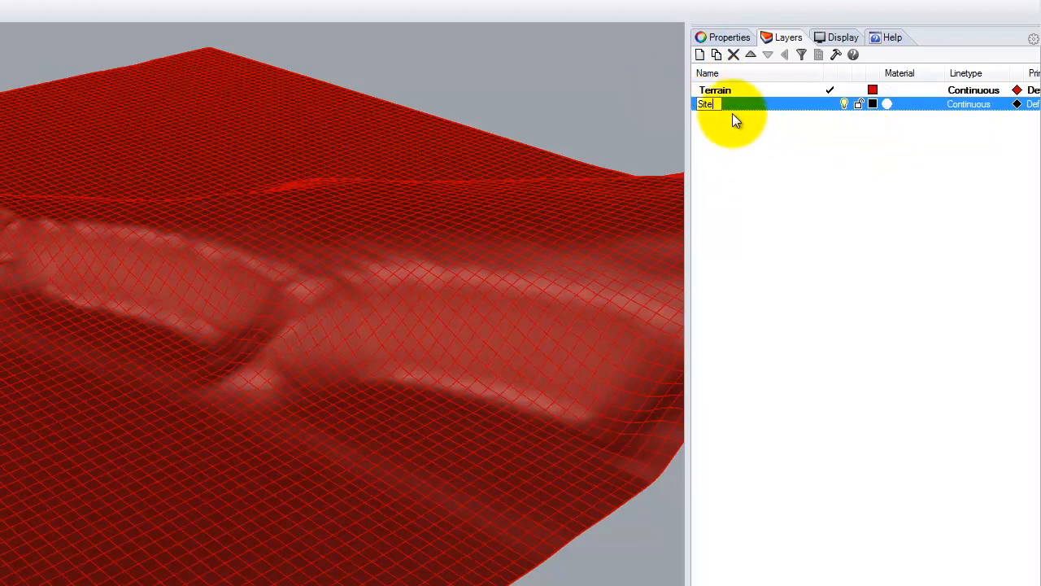
type("-Envi")
key("BackSpace")
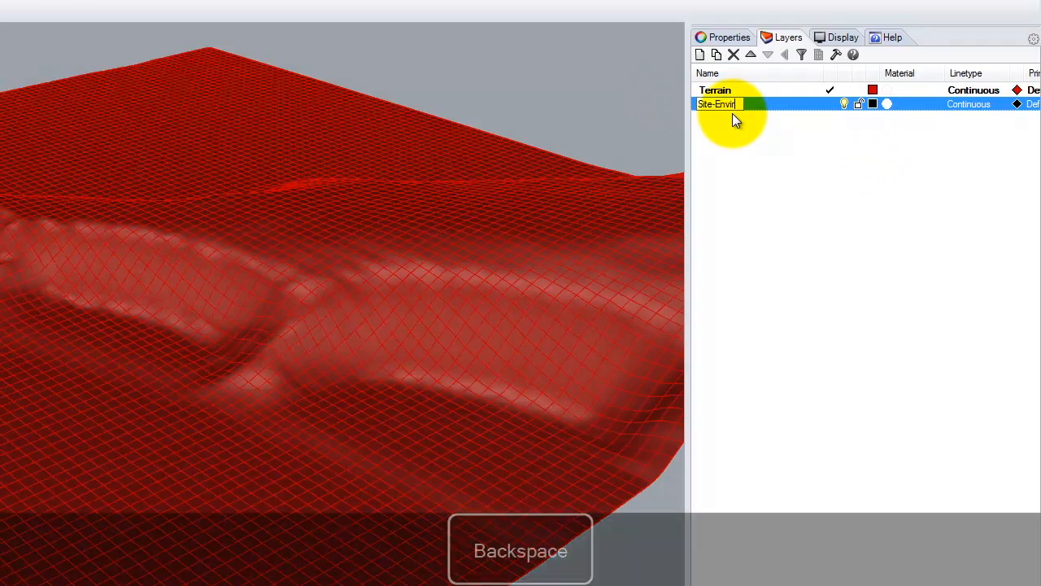
type("ronment")
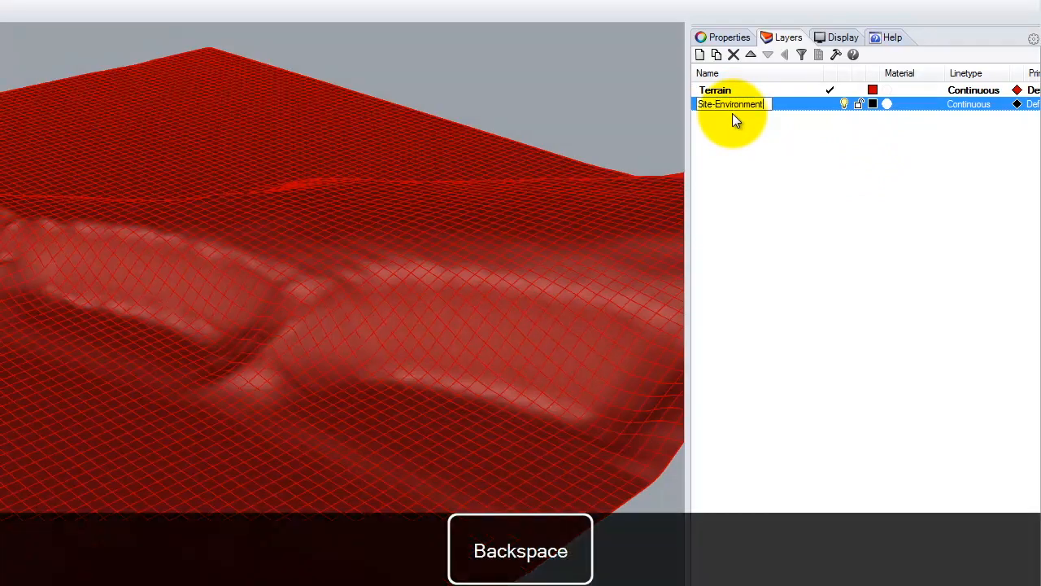
left_click(749, 133)
left_click_drag(726, 92, 733, 106)
Add a sublayer named Sun under the Site-Environment layer
left_click(760, 89)
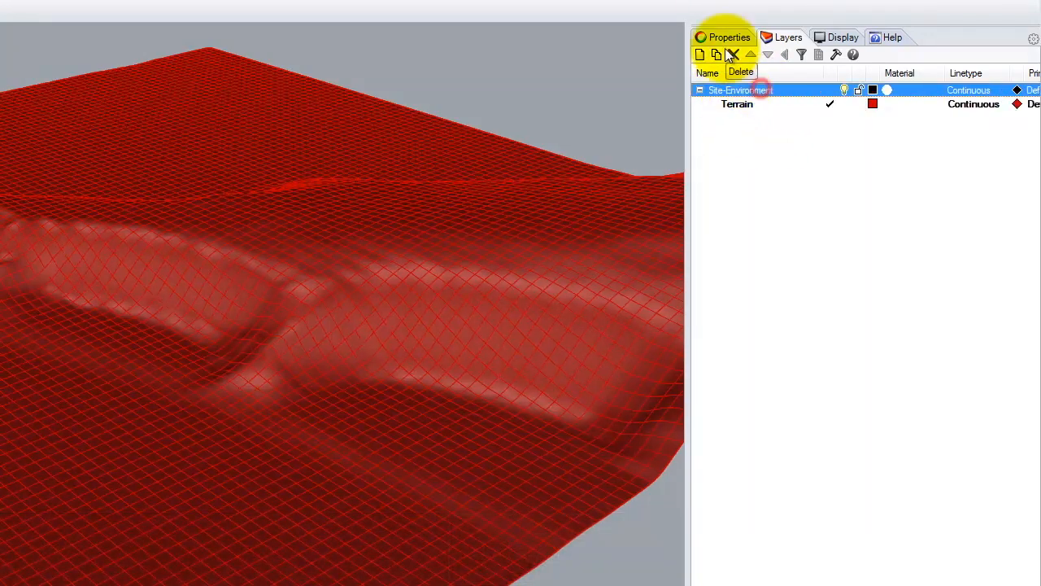
left_click(717, 54)
type("Sun")
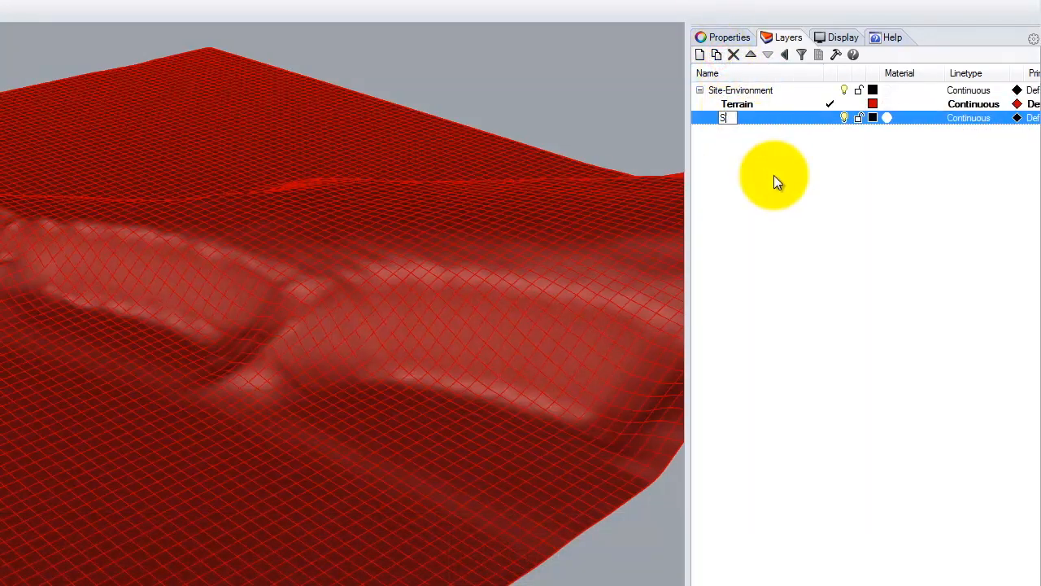
key("Return")
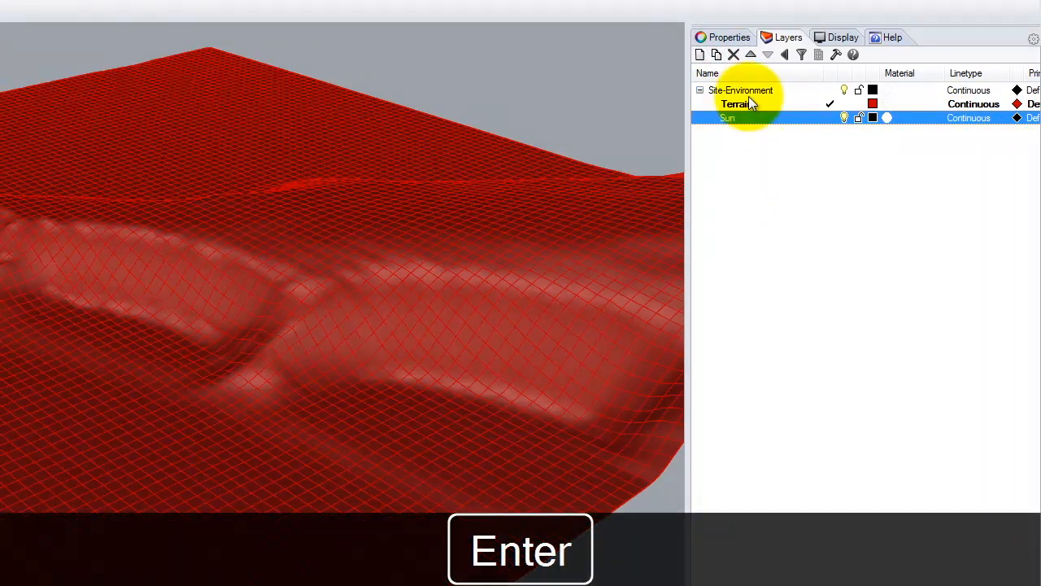
left_click(741, 90)
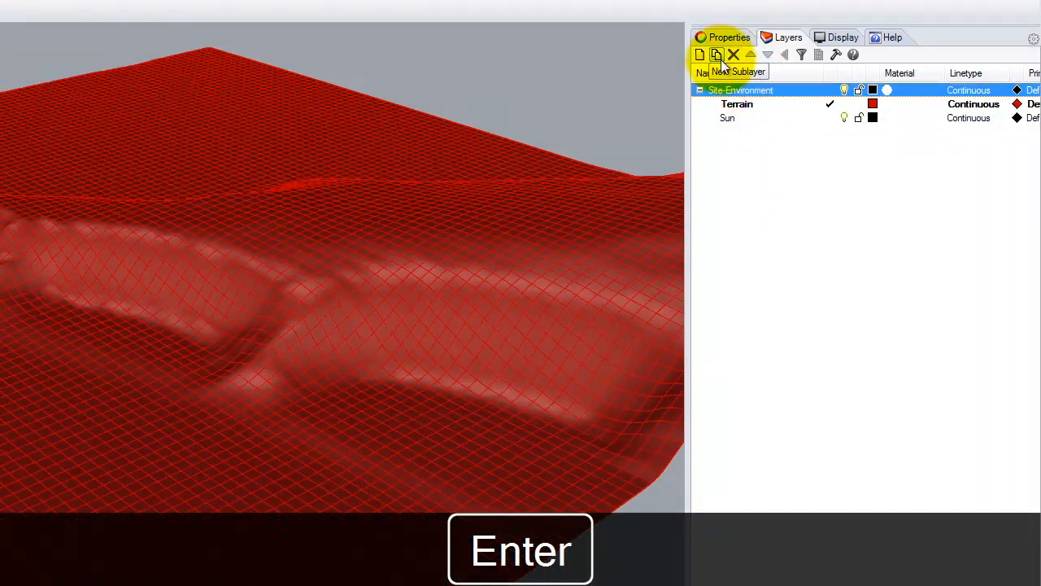
left_click(719, 55)
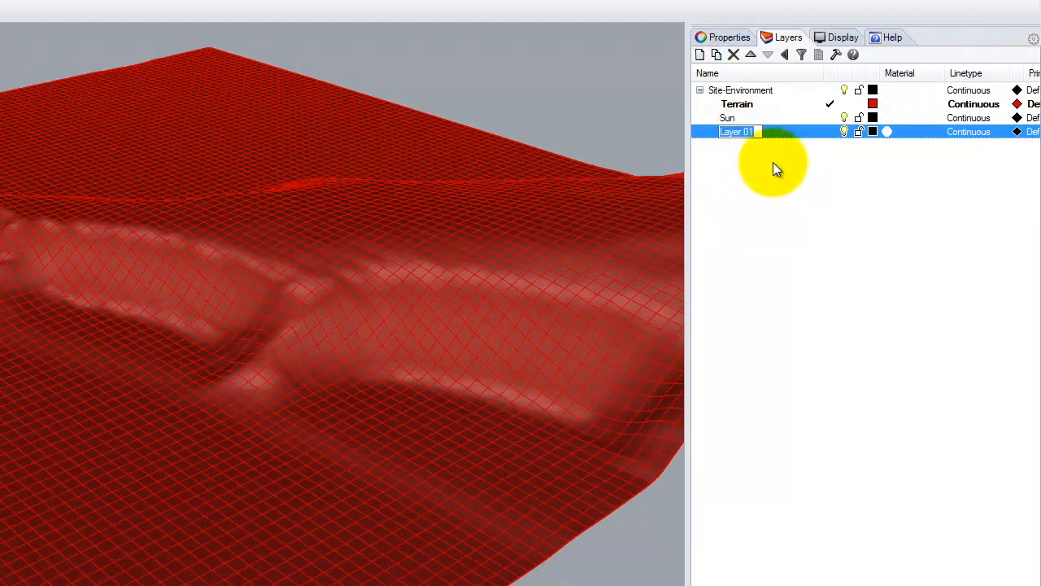
left_click(773, 160)
left_click(772, 134)
left_click(733, 55)
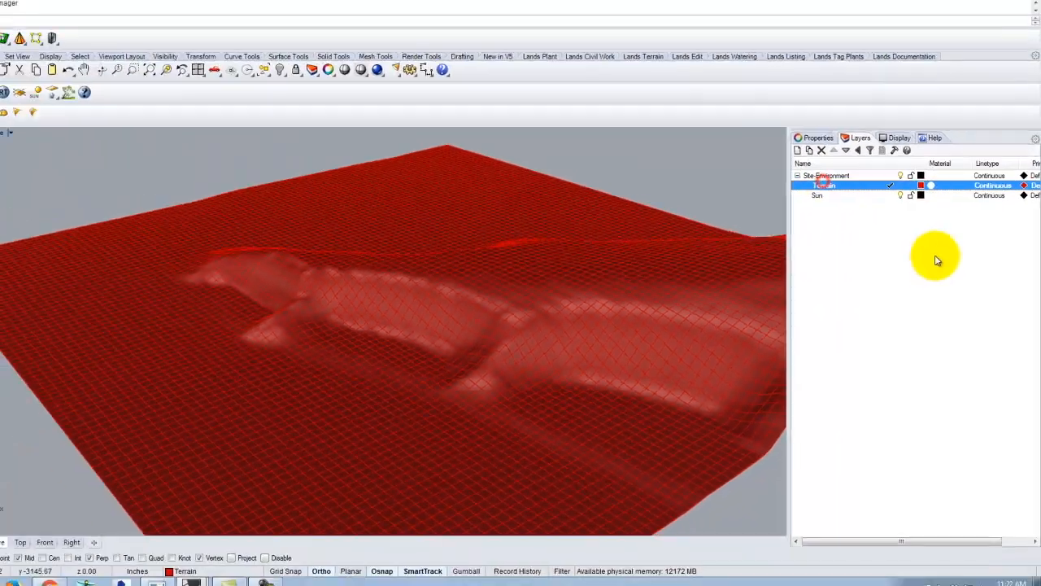
left_click(850, 190)
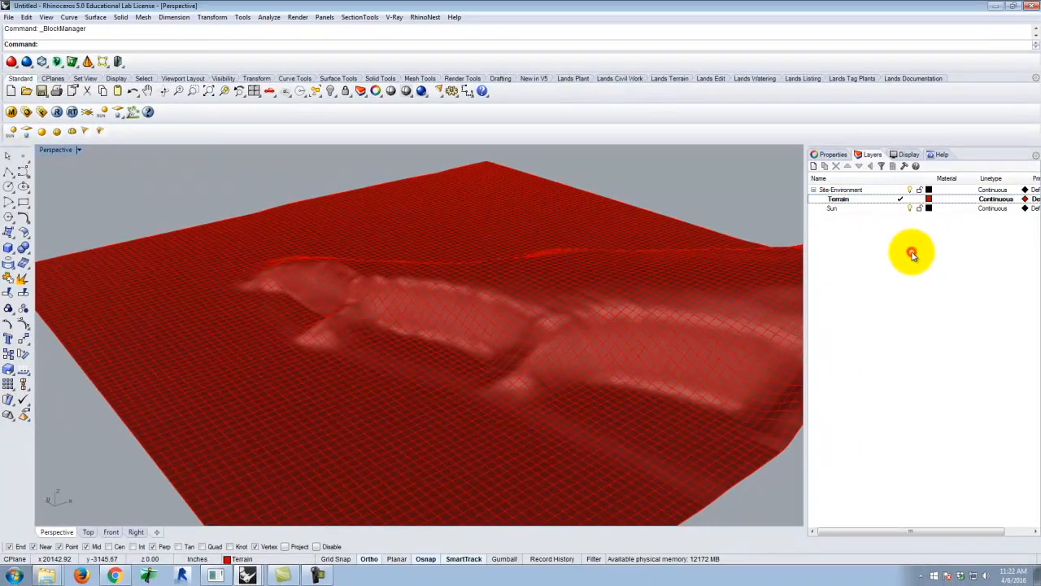
scroll(399, 274, "down", 3)
left_click(395, 311)
left_click(611, 176)
right_click_drag(337, 293, 387, 337)
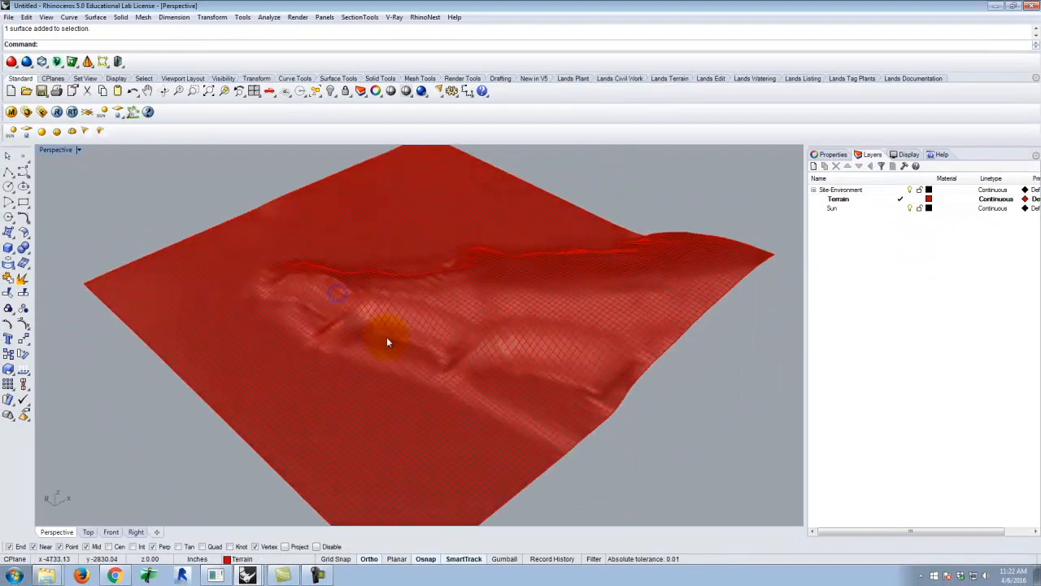
Choose RetreatBase_S2016.3dm from the Ex219 folder as the block to insert, listing all compatible file types
scroll(374, 317, "up", 10)
scroll(260, 349, "down", 7)
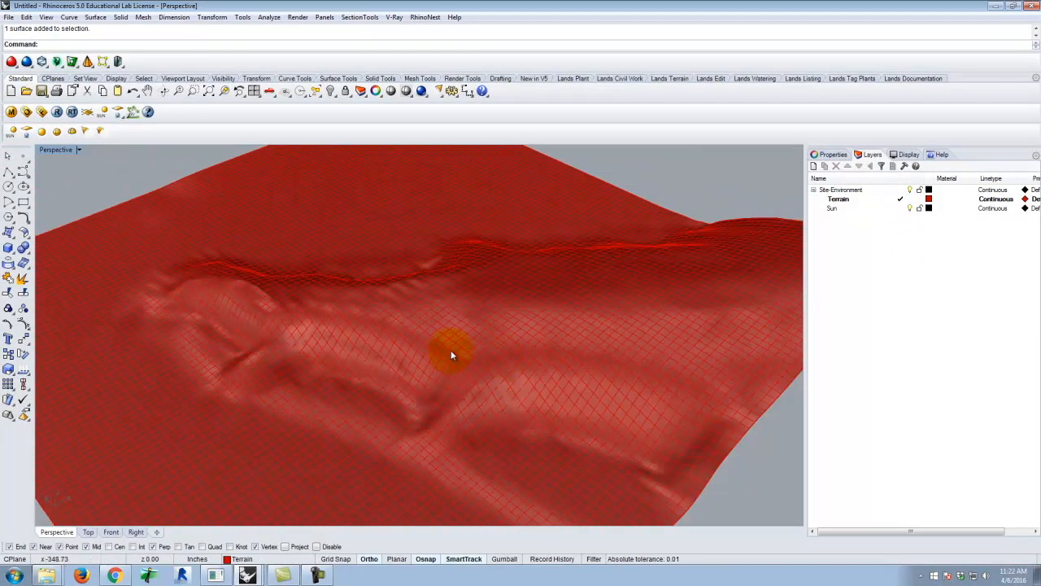
left_click(27, 17)
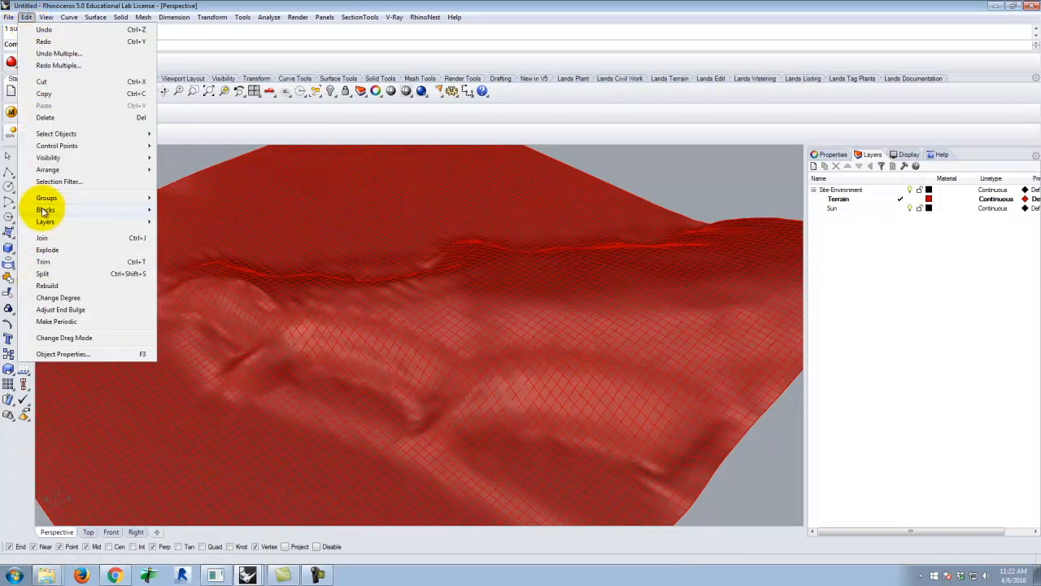
mouse_move(45, 210)
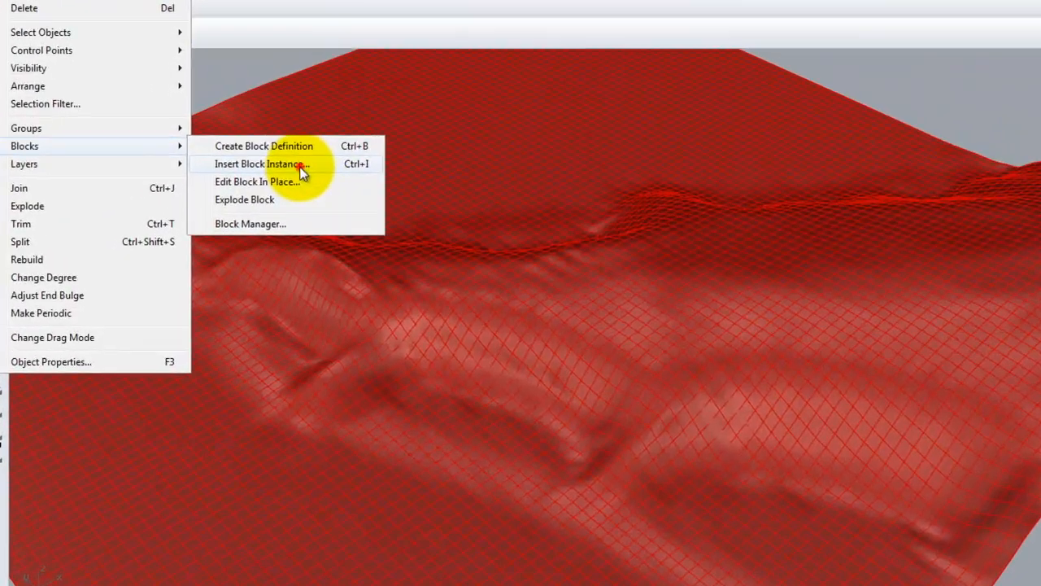
left_click(300, 165)
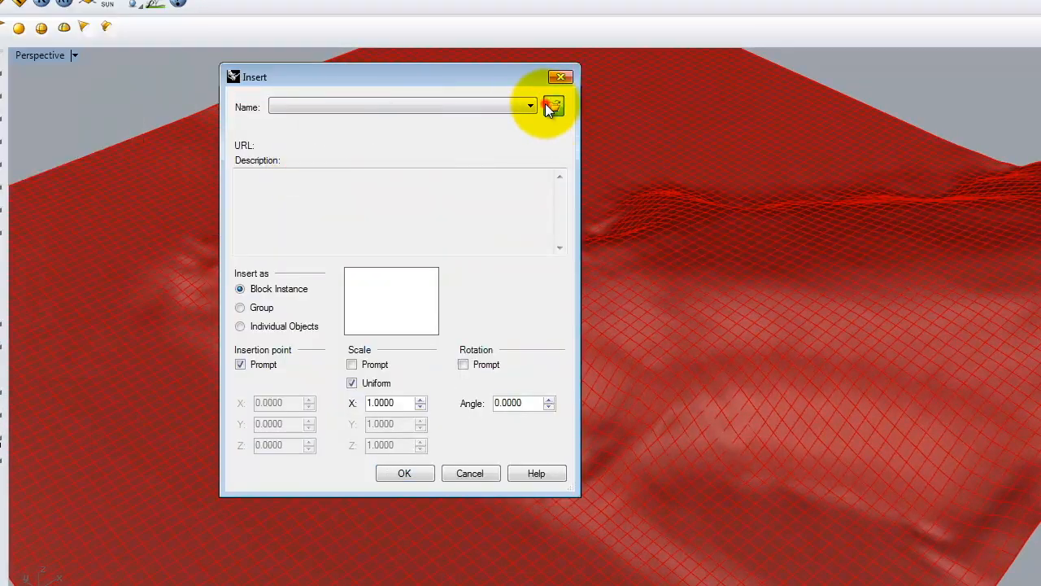
left_click(552, 105)
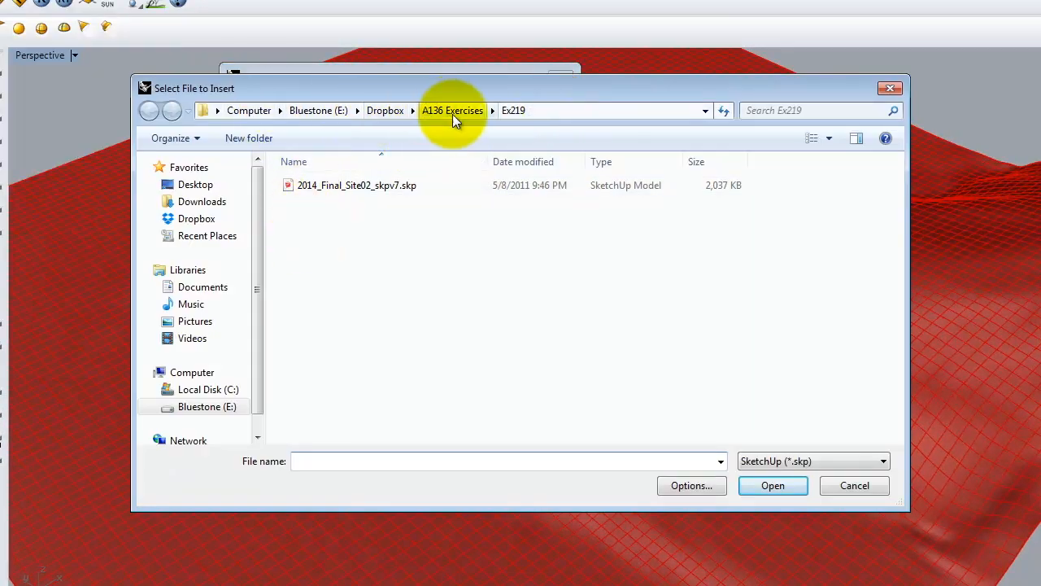
left_click(793, 462)
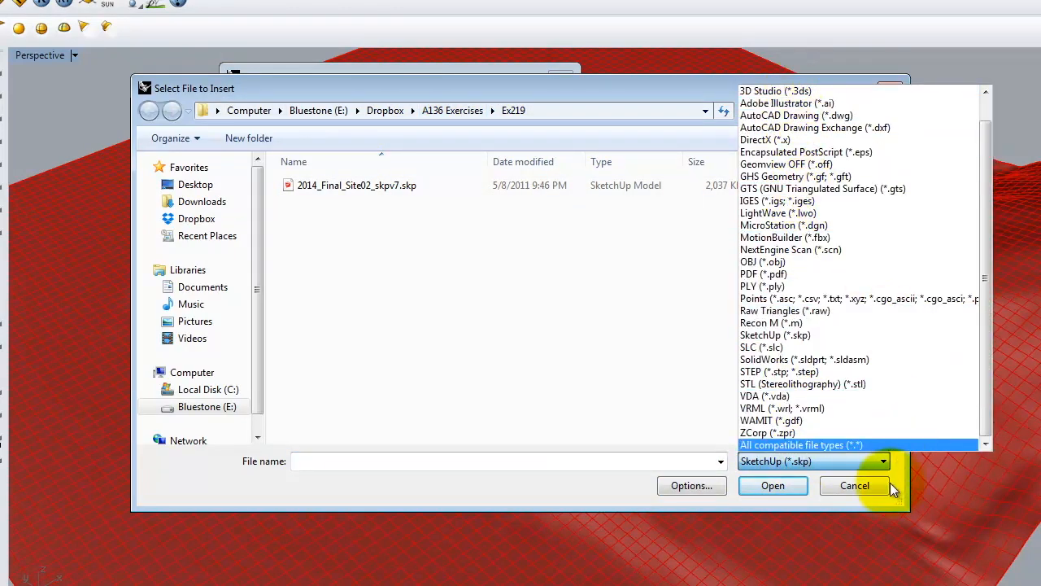
left_click(836, 444)
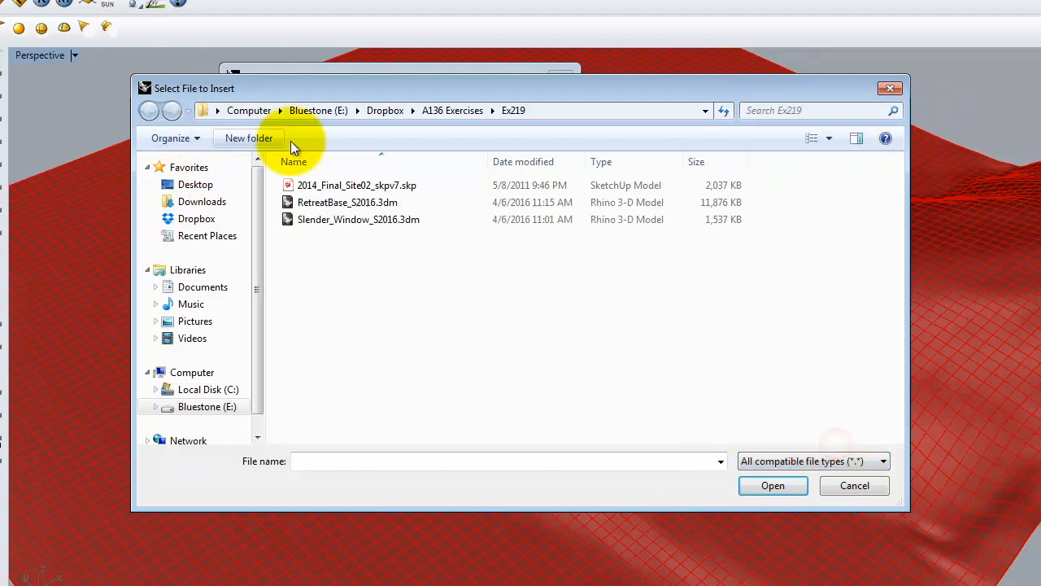
left_click(324, 203)
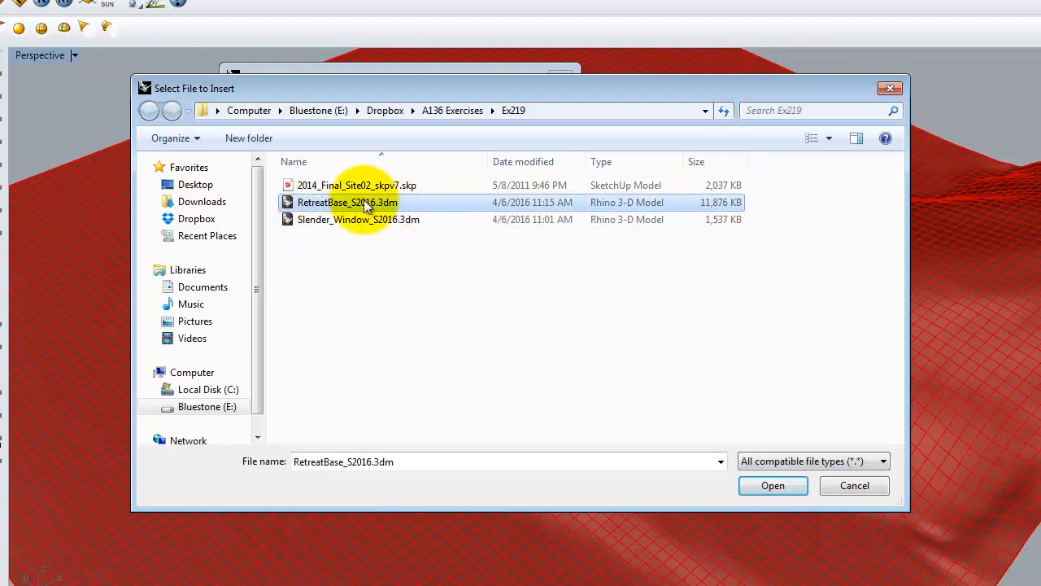
left_click(773, 486)
Set the retreat model up as a linked block instance with a prompted insertion point and the Reference layer style
left_click_drag(297, 69, 381, 72)
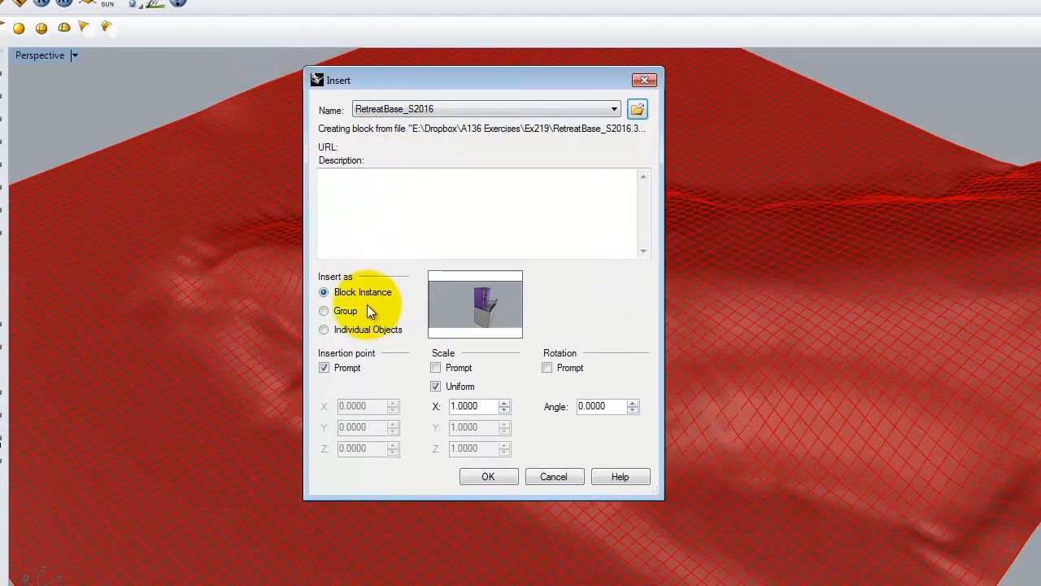
left_click(482, 475)
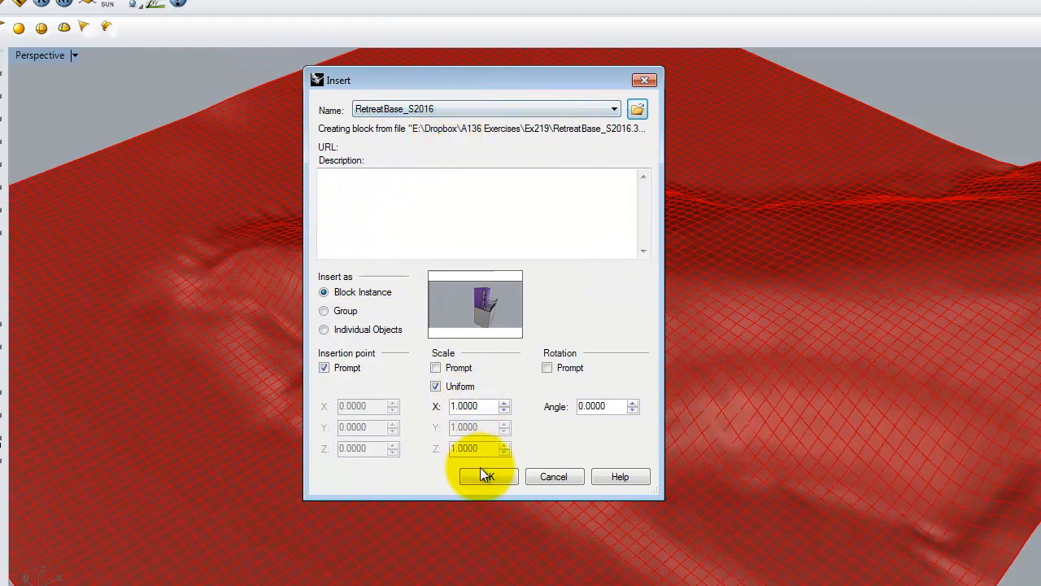
left_click_drag(355, 96, 388, 105)
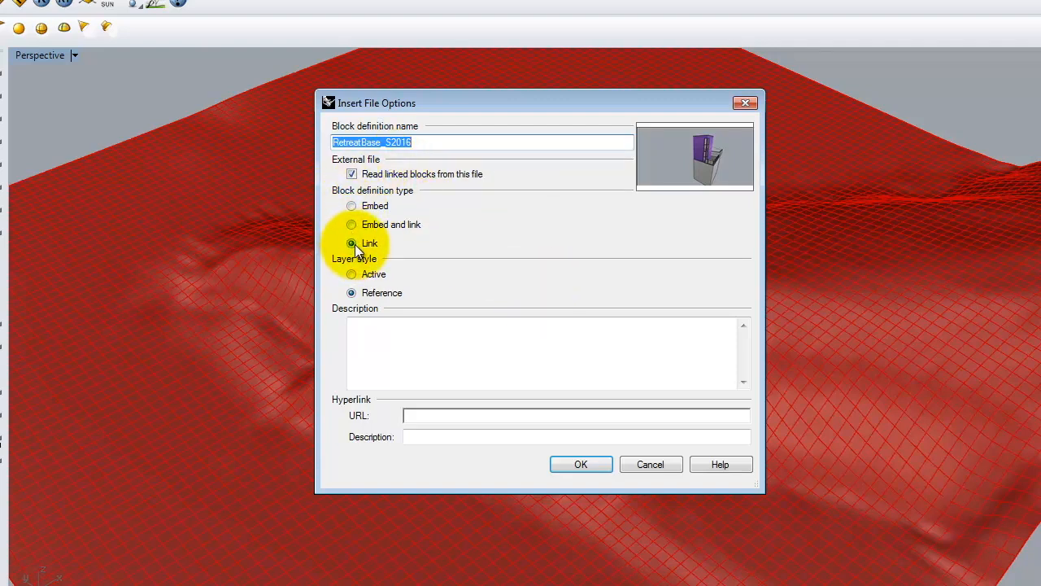
left_click(584, 463)
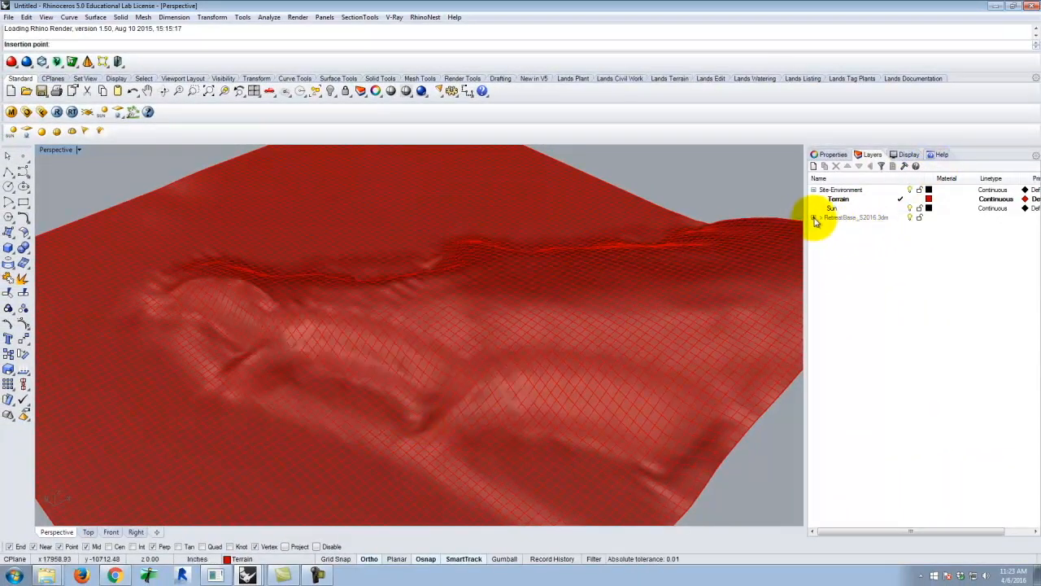
Review the sublayers of the linked retreat file, then add a new top-level layer and make it current
left_click(815, 218)
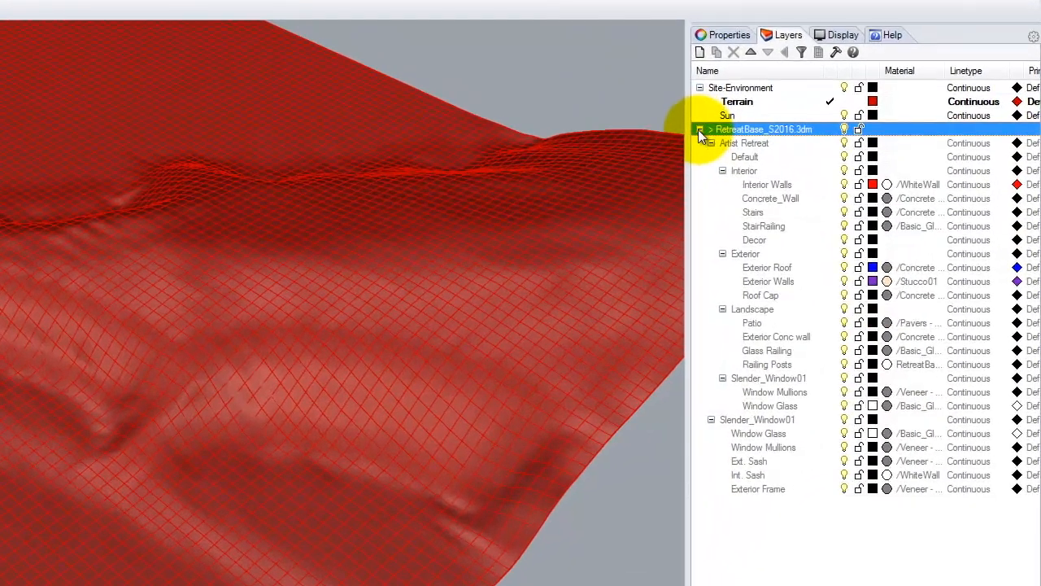
left_click(814, 217)
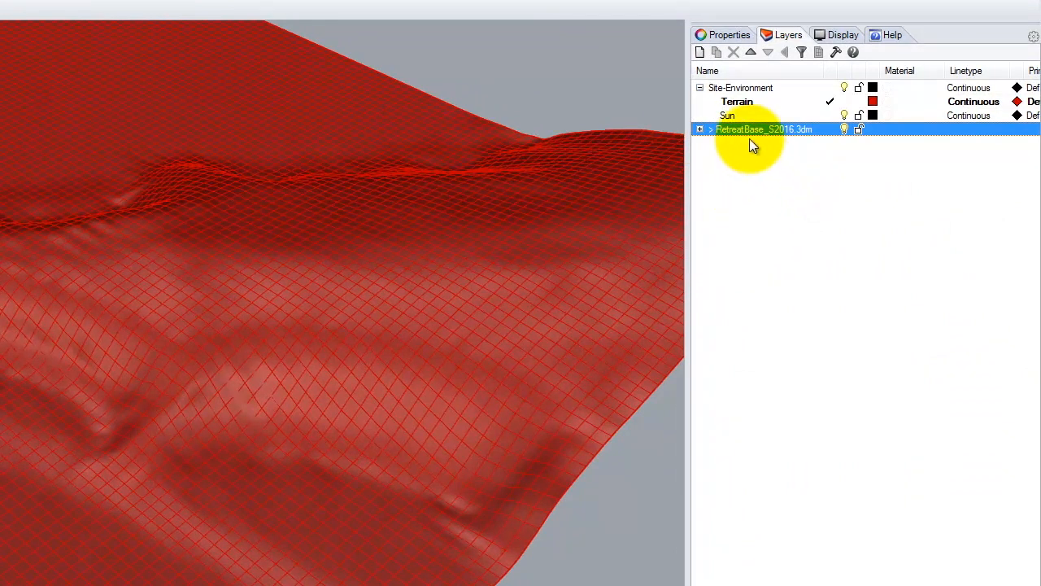
left_click(700, 52)
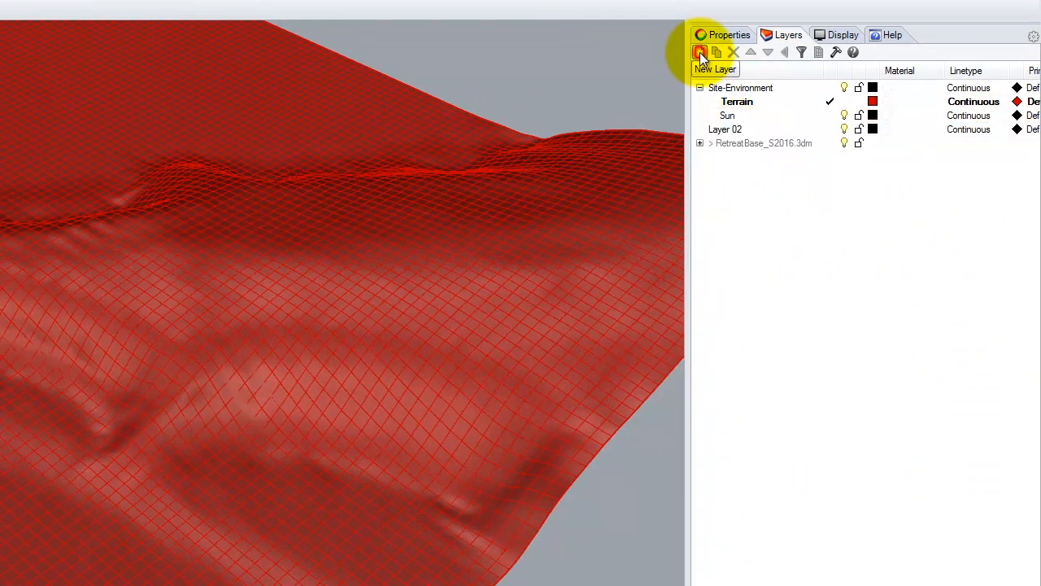
double_click(733, 130)
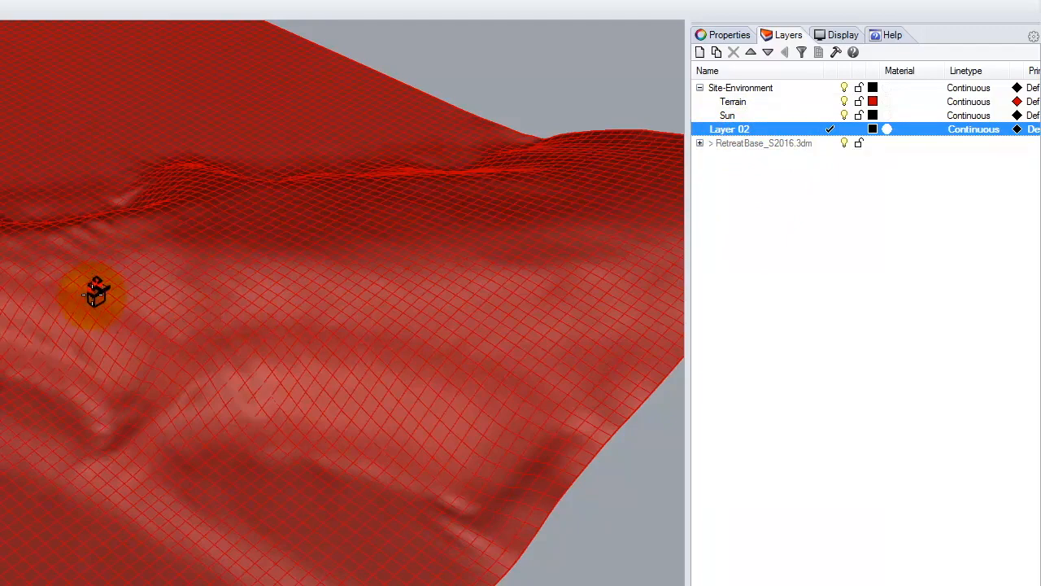
Place the retreat building block on the terrain ridge, near the saddle between the hills
scroll(92, 293, "up", 7)
scroll(79, 242, "down", 5)
scroll(59, 244, "up", 5)
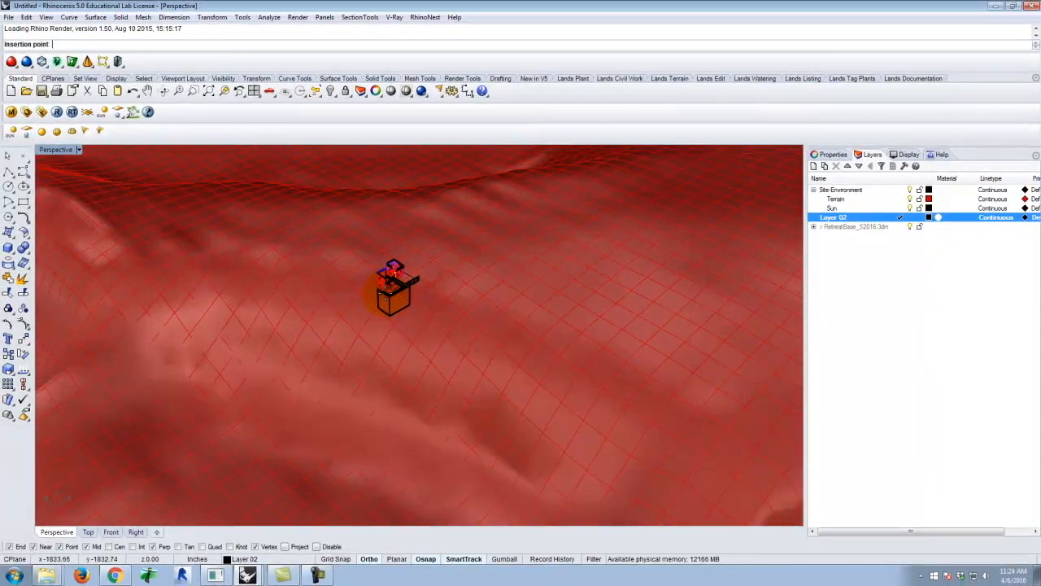
scroll(394, 289, "up", 4)
scroll(502, 275, "down", 9)
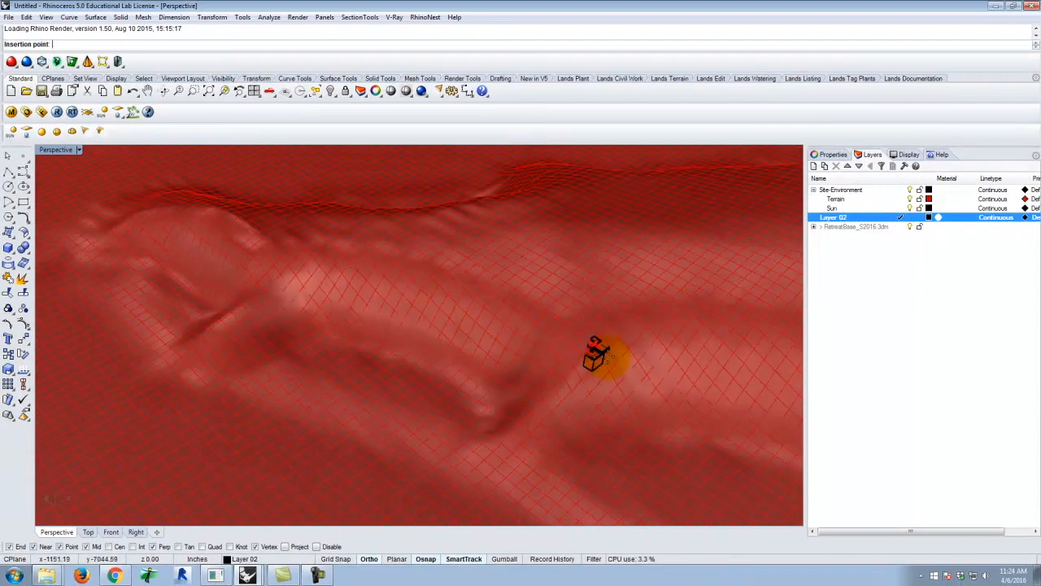
scroll(612, 349, "up", 2)
scroll(622, 325, "down", 5)
scroll(346, 296, "up", 11)
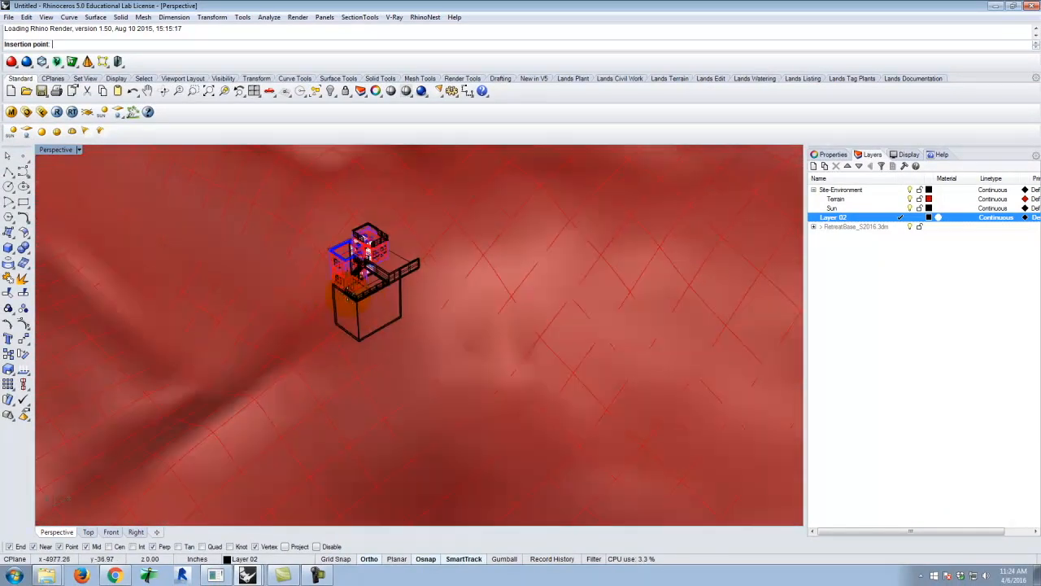
scroll(349, 293, "up", 3)
scroll(488, 366, "down", 5)
scroll(407, 317, "up", 6)
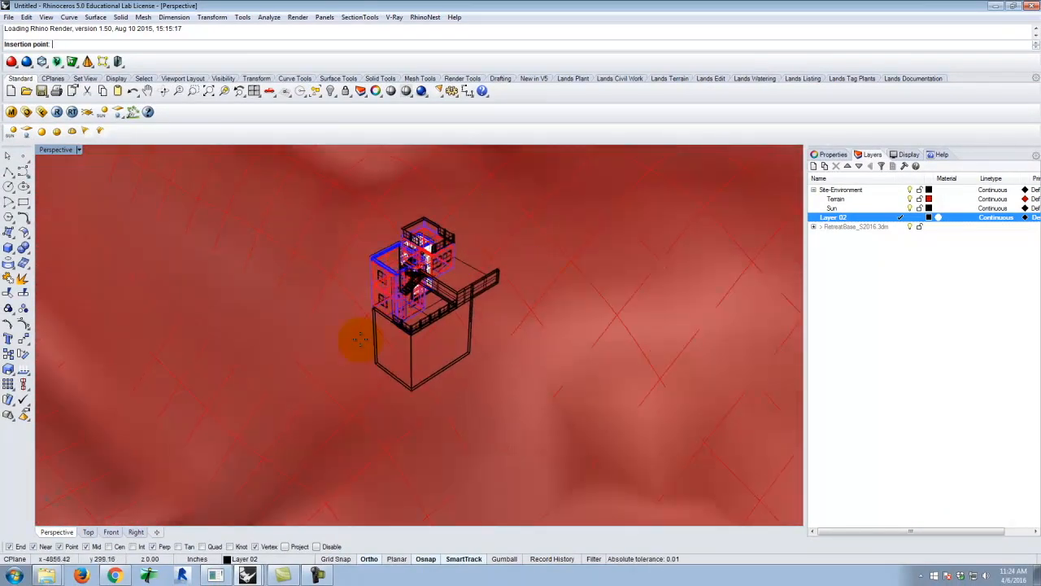
scroll(360, 340, "down", 8)
scroll(371, 297, "up", 3)
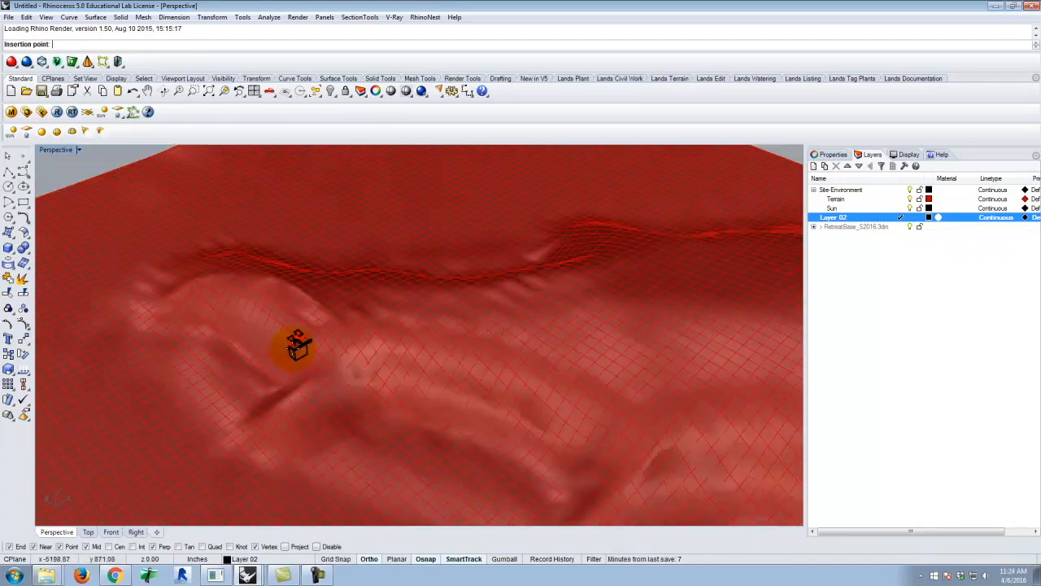
scroll(298, 346, "down", 3)
scroll(527, 395, "up", 8)
scroll(602, 413, "down", 5)
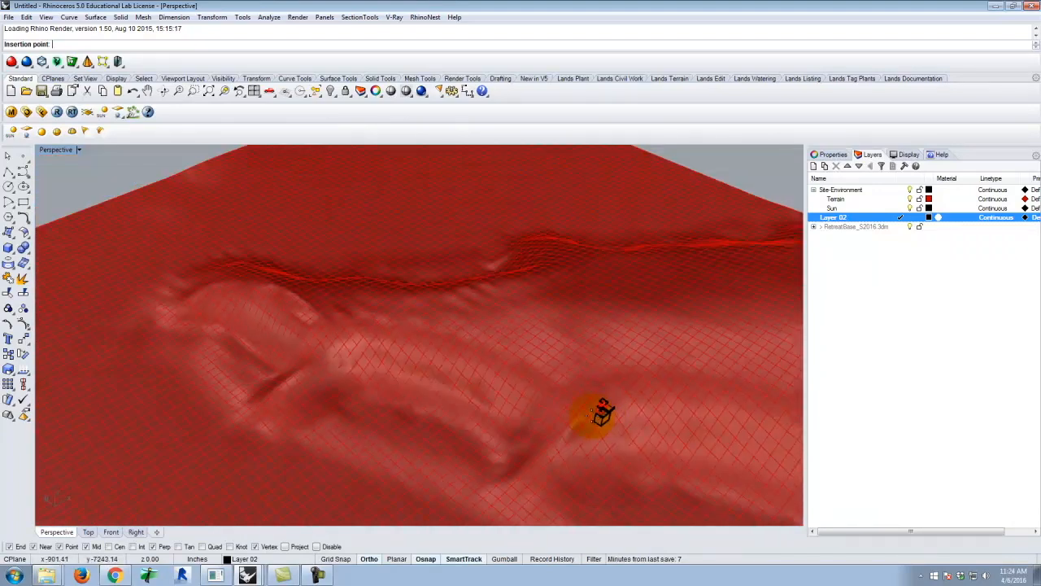
scroll(366, 350, "up", 3)
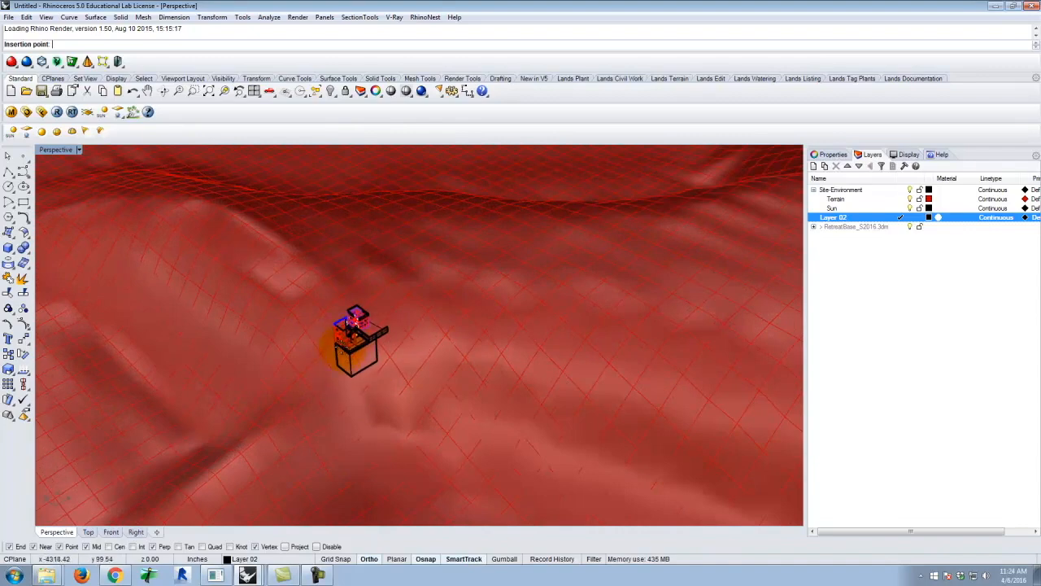
scroll(330, 356, "up", 4)
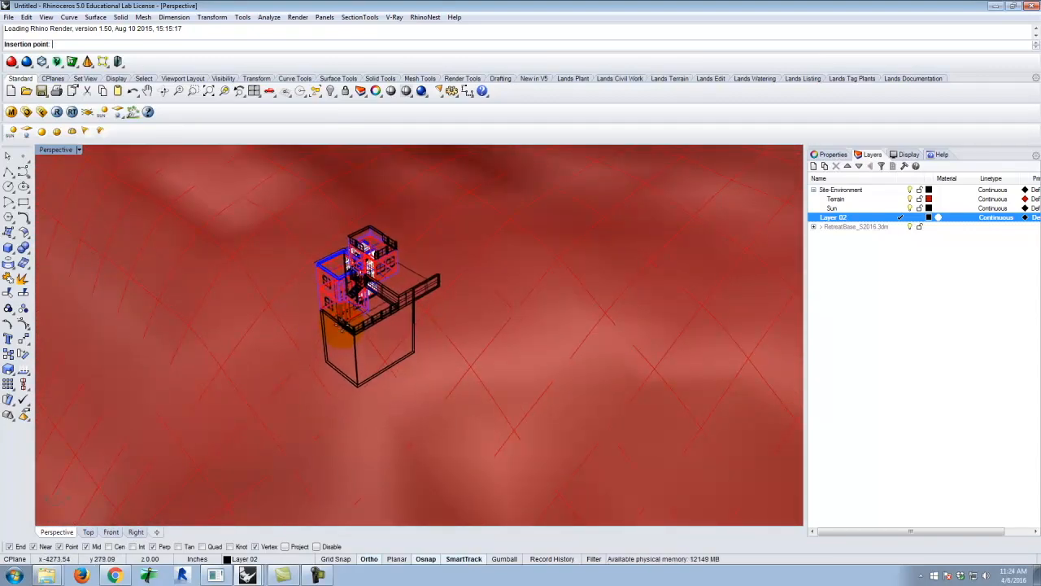
left_click(342, 330)
right_click_drag(498, 313, 420, 299)
scroll(396, 284, "up", 6)
right_click_drag(515, 333, 427, 250)
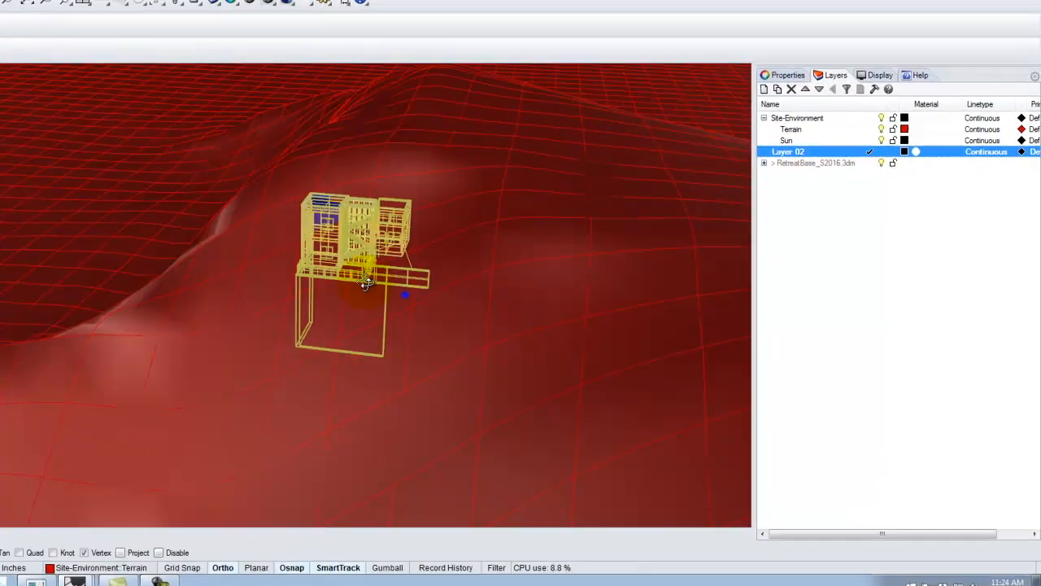
Rename the new layer as Blocks and assign the inserted retreat block to it
right_click_drag(122, 116, 367, 273)
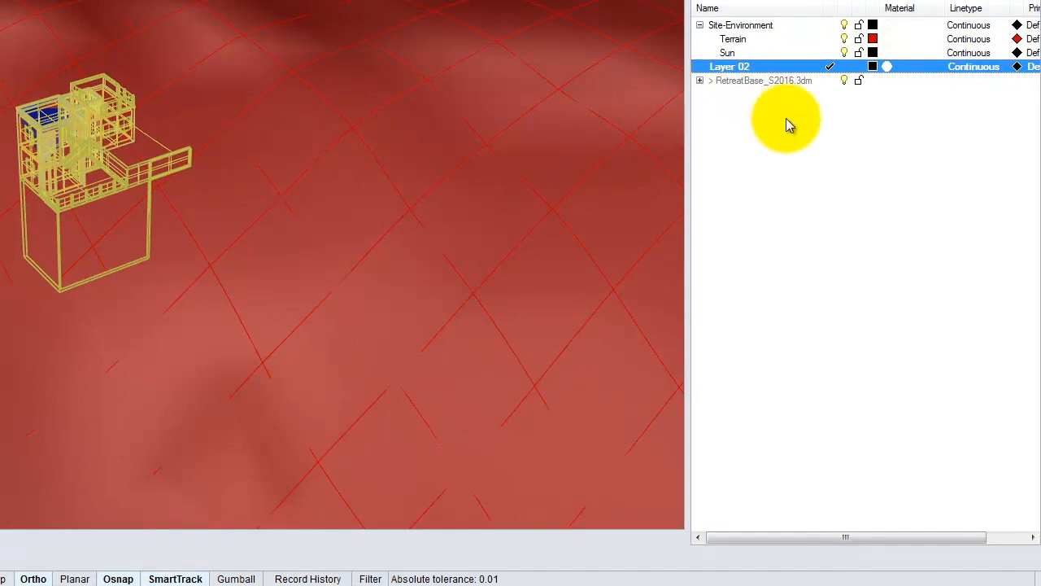
left_click(755, 87)
left_click(735, 68)
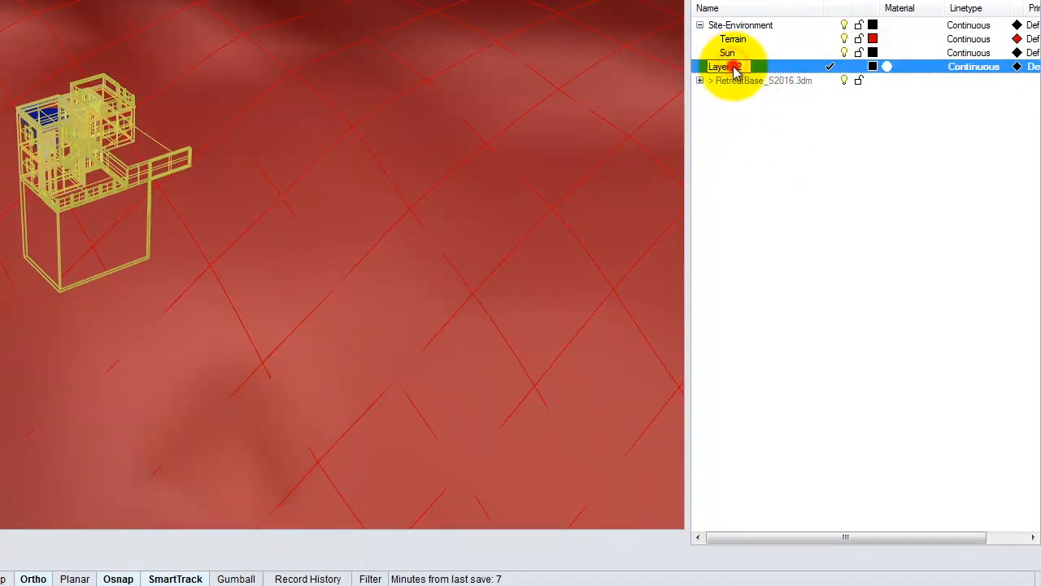
type("Blocks")
left_click(796, 139)
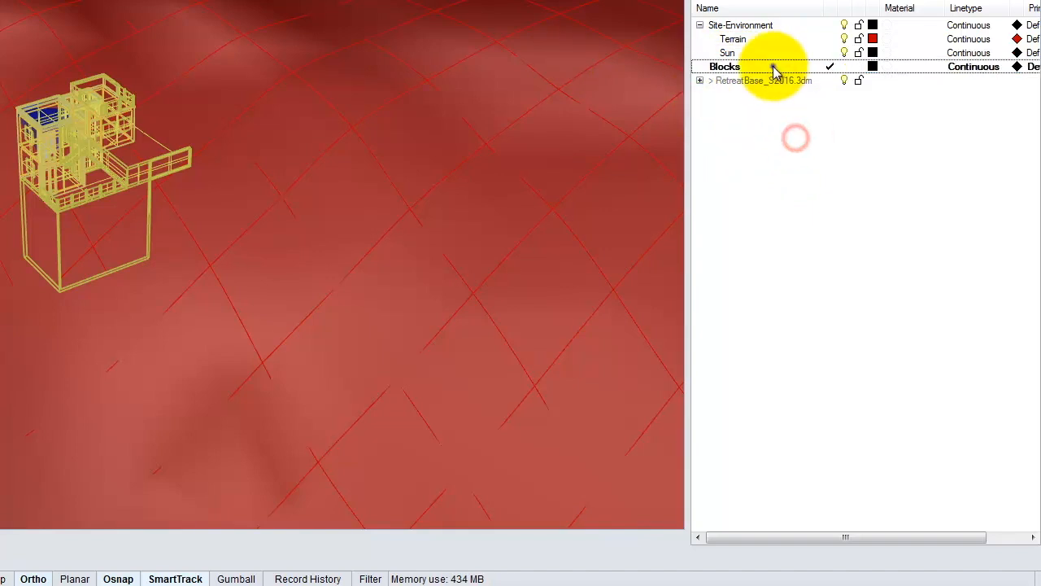
right_click(774, 69)
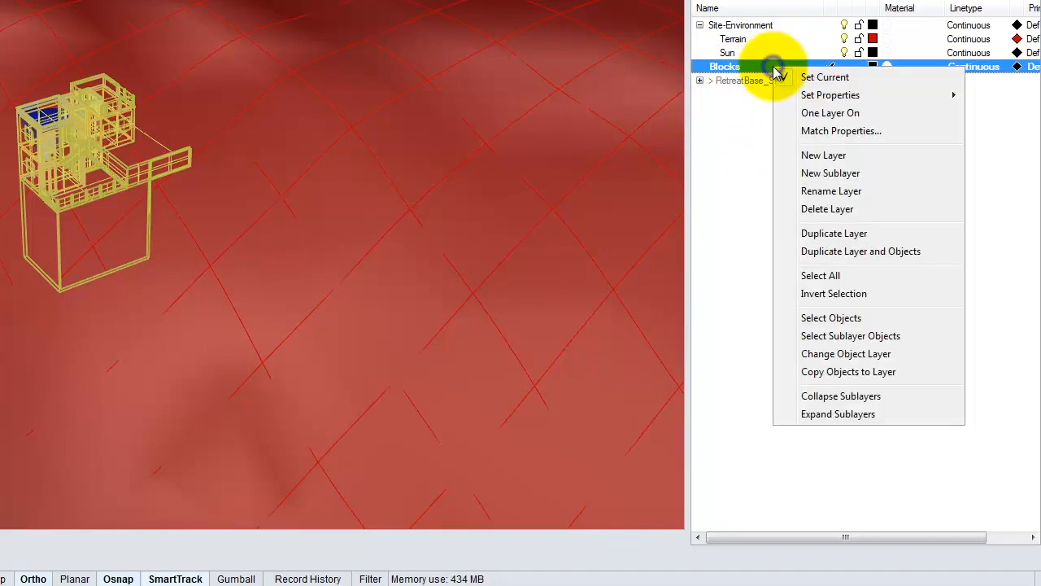
left_click(845, 355)
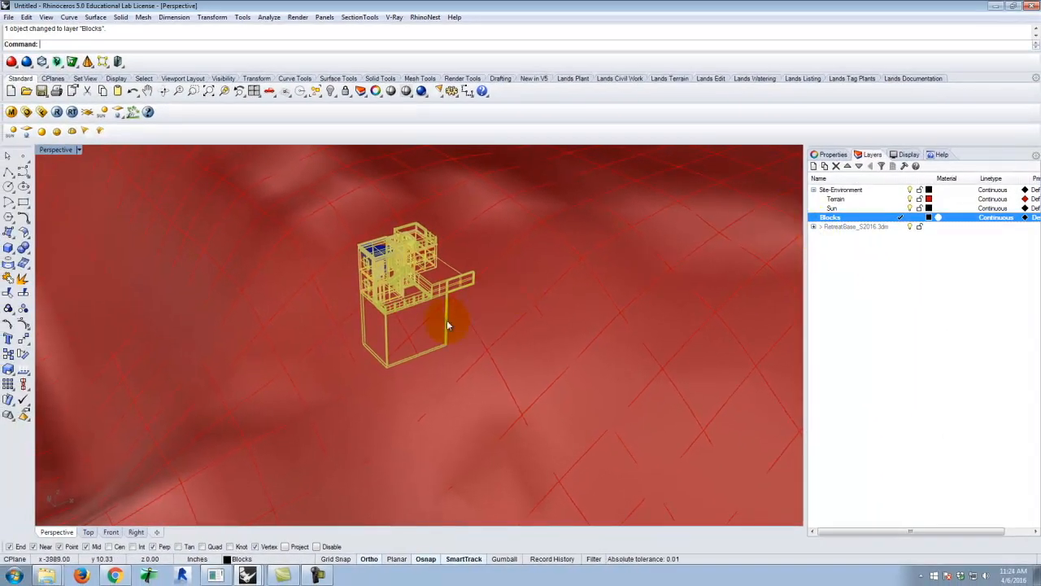
Nest the RetreatBase_S2016.3dm reference layer under the Blocks layer and collapse its sublayers
scroll(447, 324, "down", 15)
left_click(306, 187)
scroll(390, 354, "up", 10)
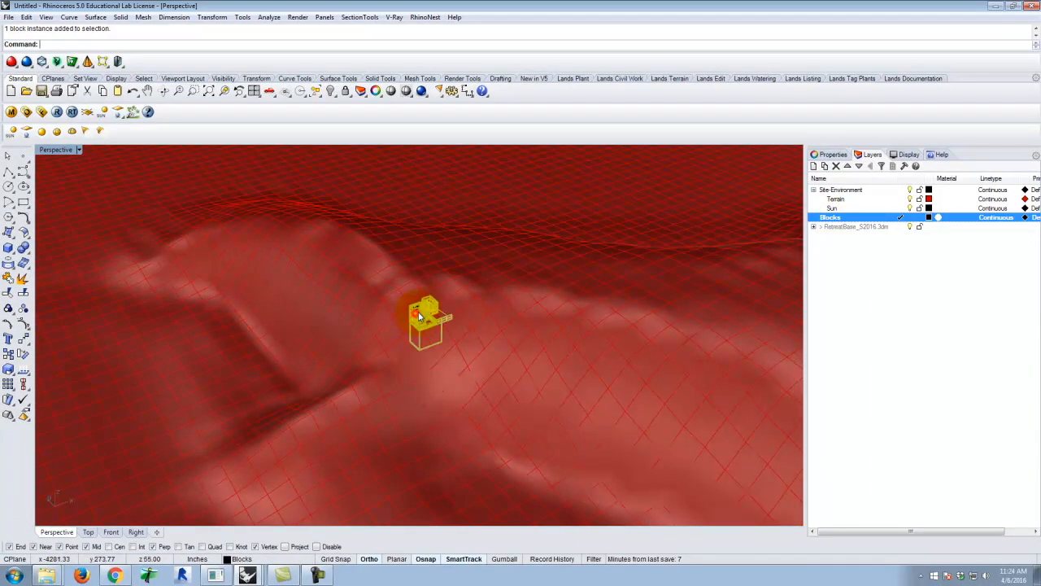
left_click(813, 226)
left_click(854, 227)
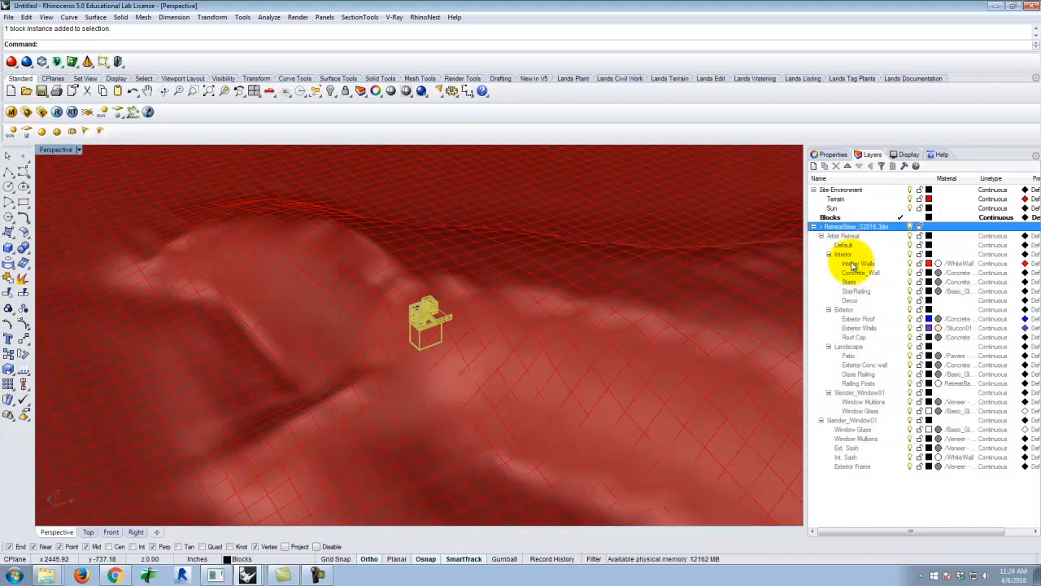
left_click(829, 217)
left_click_drag(831, 228, 831, 218)
left_click(821, 227)
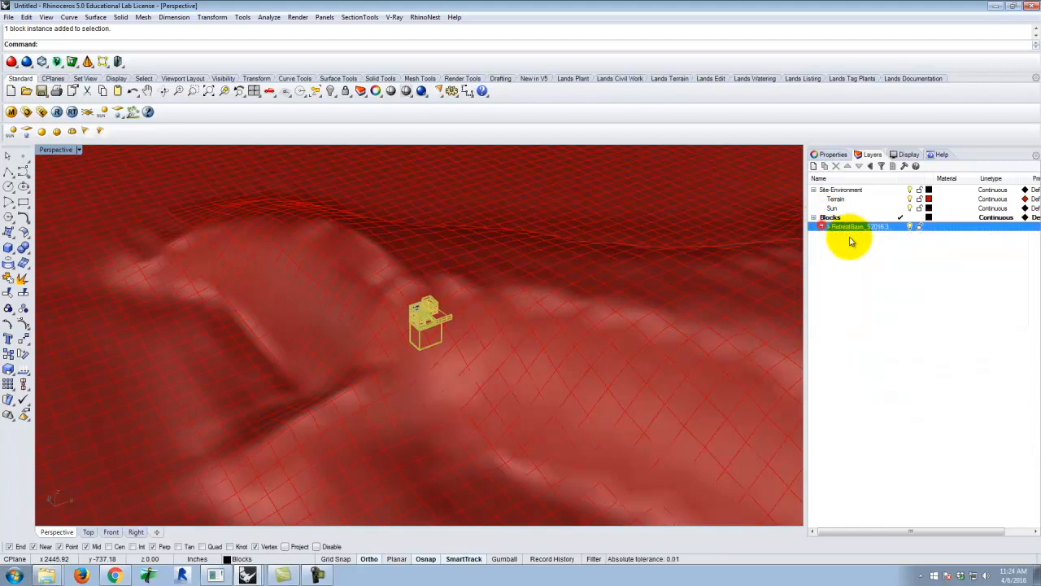
left_click(863, 297)
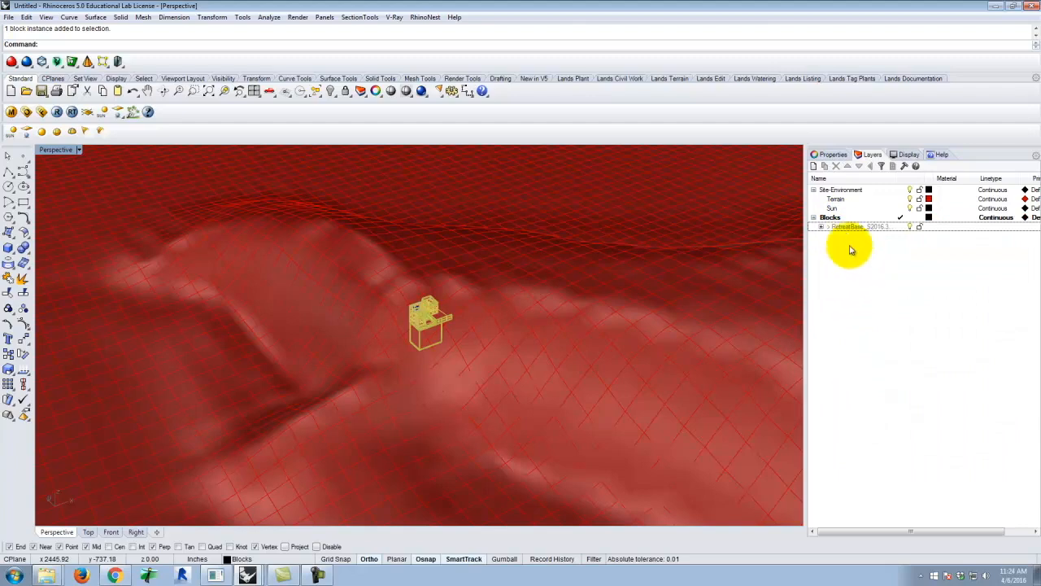
Examine up close how the retreat building block sits in the terrain surface
left_click(456, 314)
scroll(415, 319, "up", 4)
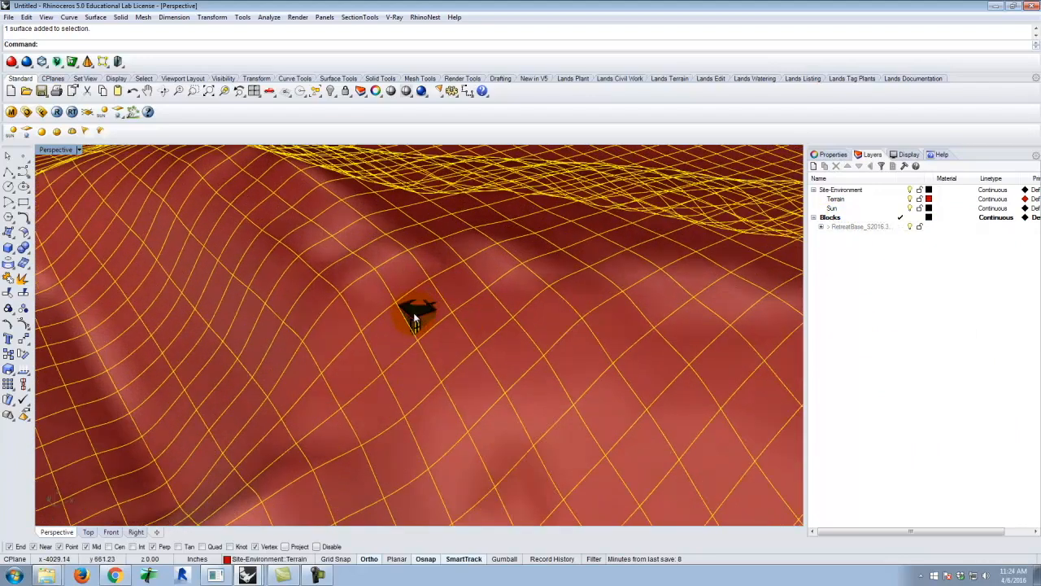
left_click(415, 319)
key("Escape")
scroll(413, 324, "up", 4)
mouse_move(495, 326)
right_mouse_down()
mouse_move(444, 317)
mouse_move(412, 272)
mouse_move(476, 290)
mouse_move(491, 263)
mouse_move(460, 327)
mouse_move(464, 363)
mouse_move(467, 327)
mouse_move(497, 306)
right_mouse_up()
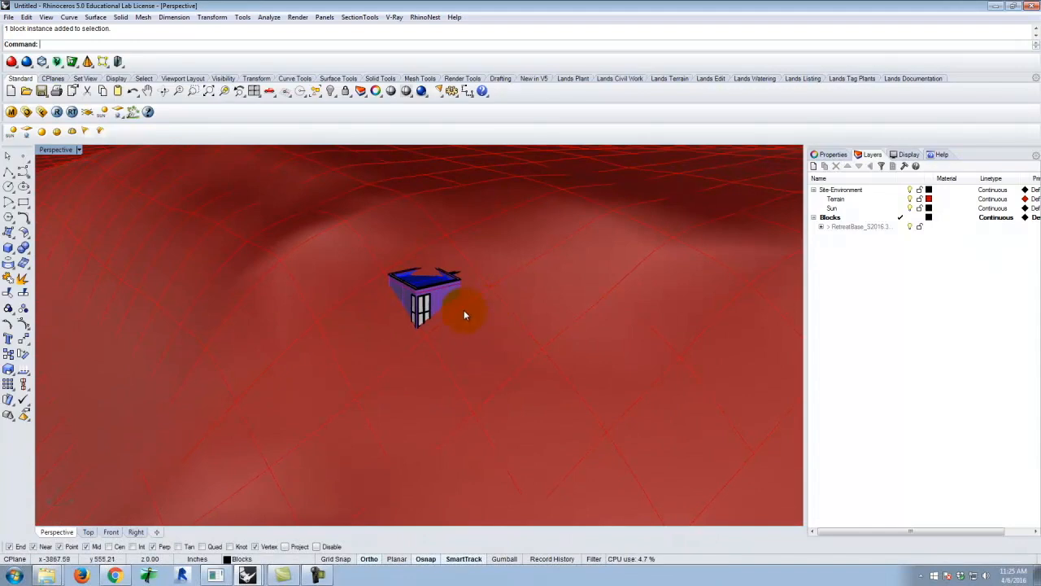
Move the retreat building block about 216 inches horizontally so more of it emerges from the terrain slope
right_click_drag(414, 291, 496, 280)
key("Return")
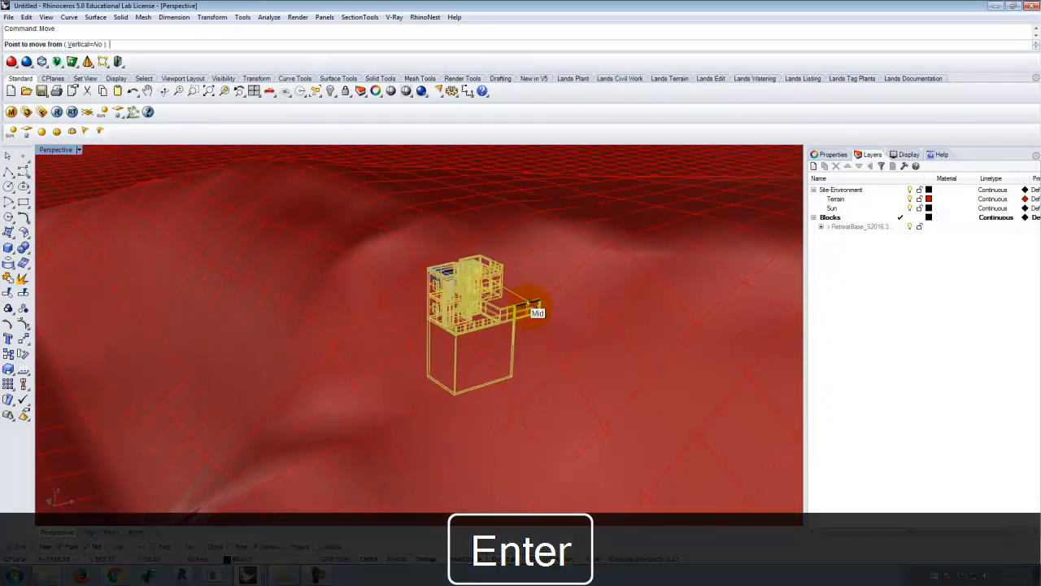
left_click(567, 323)
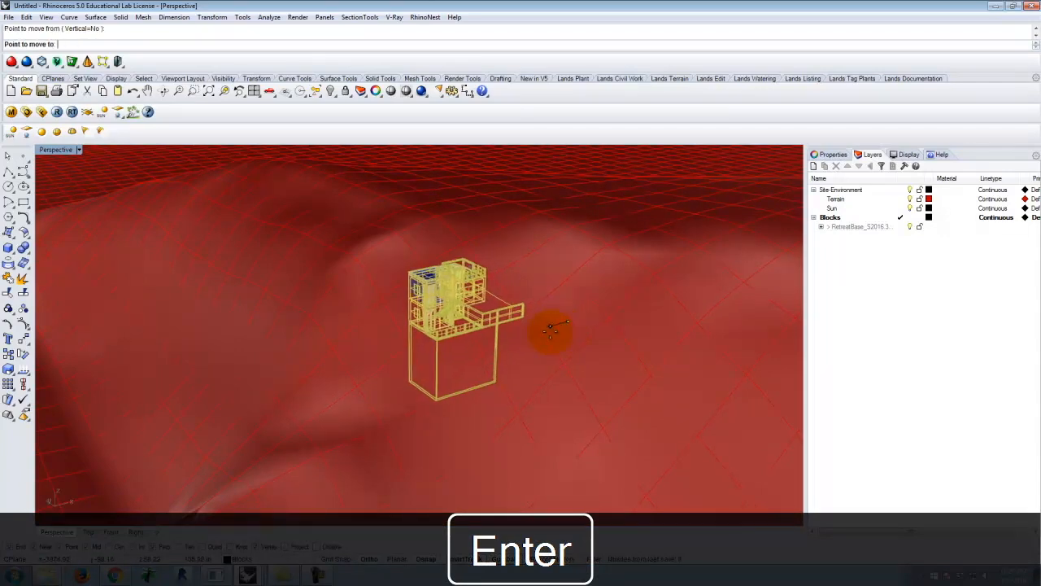
left_click(536, 337)
key("Escape")
mouse_move(521, 356)
right_mouse_down()
mouse_move(471, 340)
mouse_move(430, 350)
mouse_move(430, 367)
mouse_move(530, 344)
mouse_move(521, 342)
right_mouse_up()
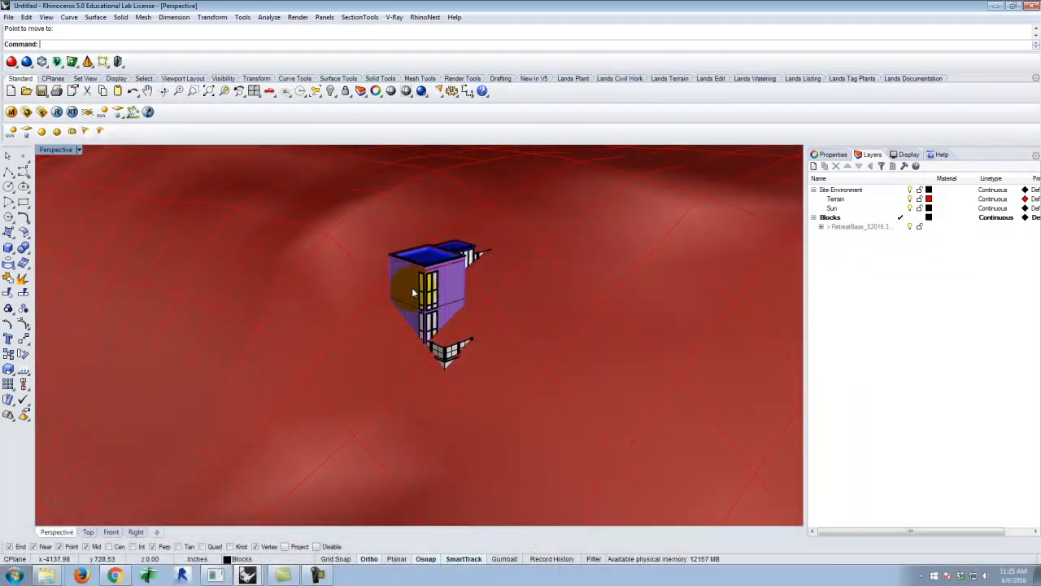
Move the retreat block about 110 inches horizontally along the perpendicular axis so its lower front corner emerges from the slope
left_click(406, 292)
type("M")
key("Return")
key("Return")
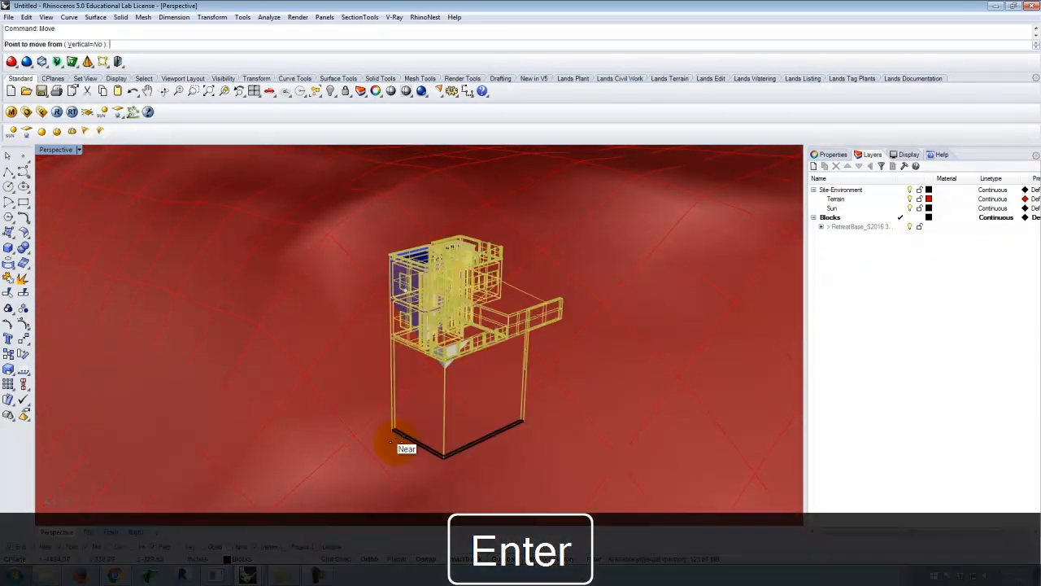
left_click(353, 394)
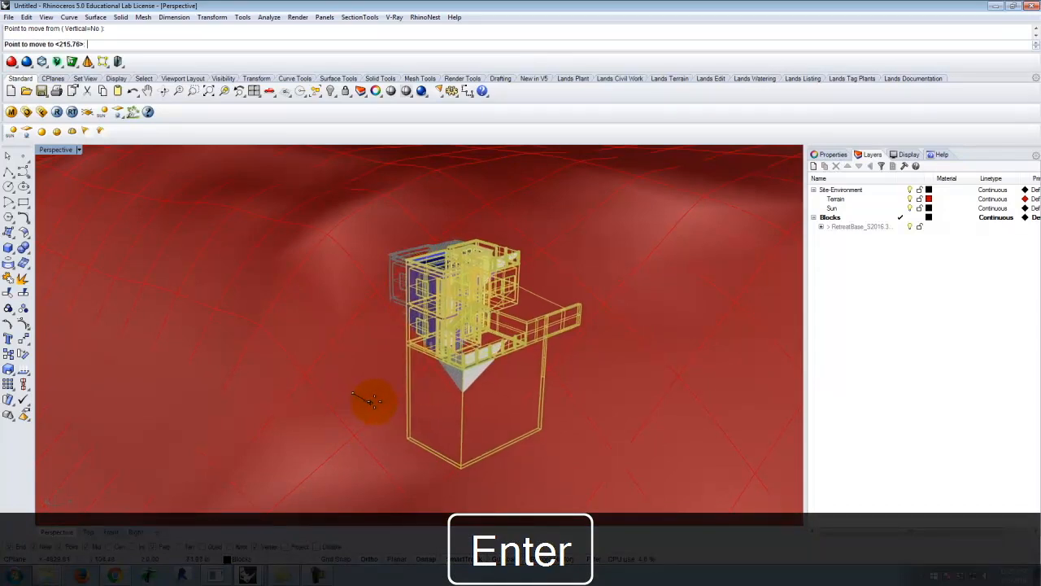
left_click(382, 407)
scroll(521, 364, "down", 2)
key("Escape")
Shift the retreat block about 105 inches farther across the slope to expose more of its deck and base
right_click_drag(569, 362, 508, 373)
scroll(352, 394, "up", 4)
left_click(373, 377)
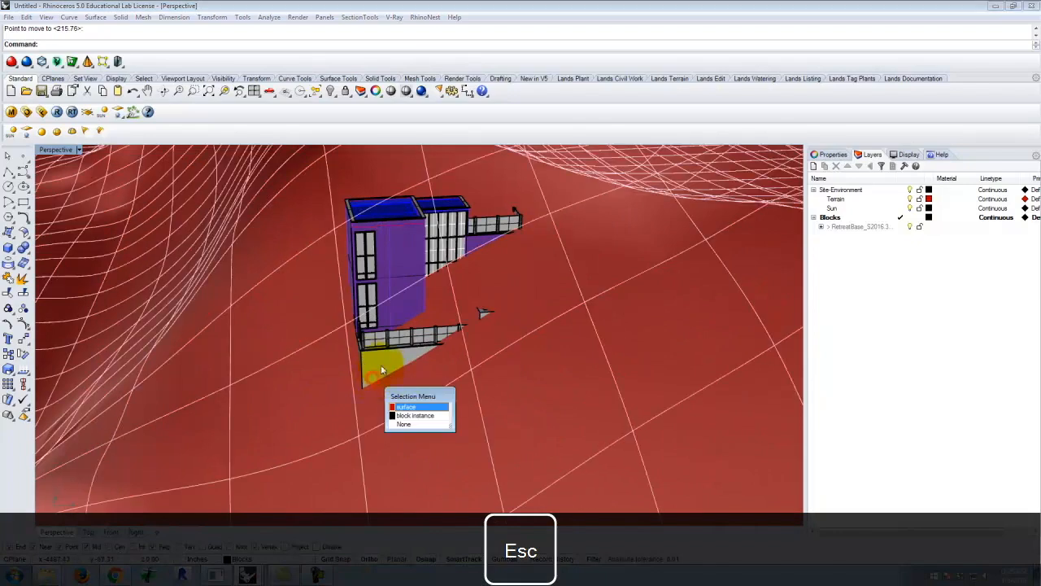
left_click(369, 359)
key("Return")
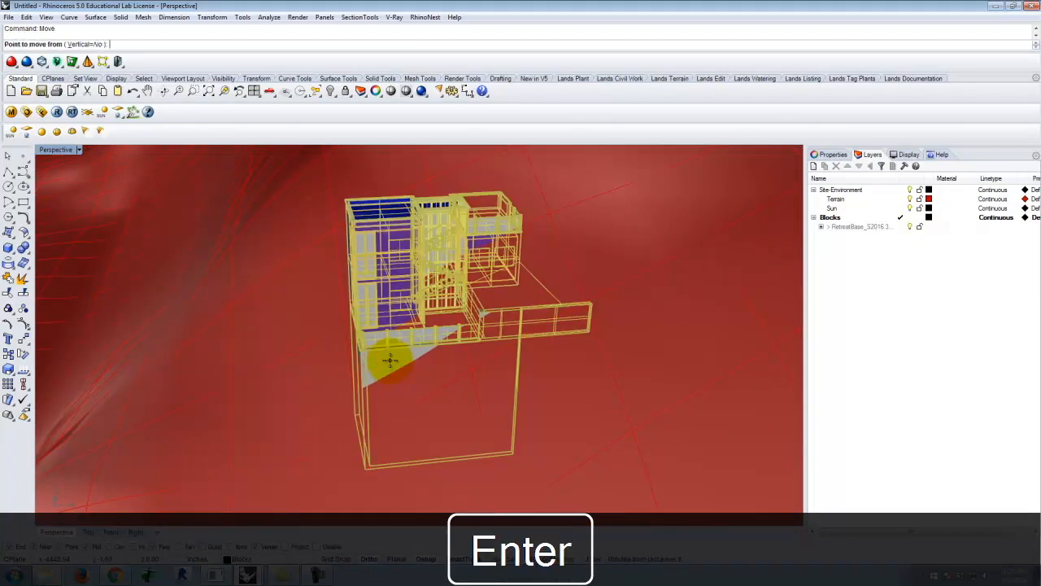
left_click(599, 434)
right_click_drag(577, 419, 525, 415)
key("Escape")
scroll(450, 361, "down", 3)
Raise the retreat block vertically by about 46 inches out of the terrain using Move with Vertical=Yes
right_click_drag(354, 356, 432, 379)
left_click(525, 371)
left_click(502, 331)
right_click_drag(502, 331, 390, 343)
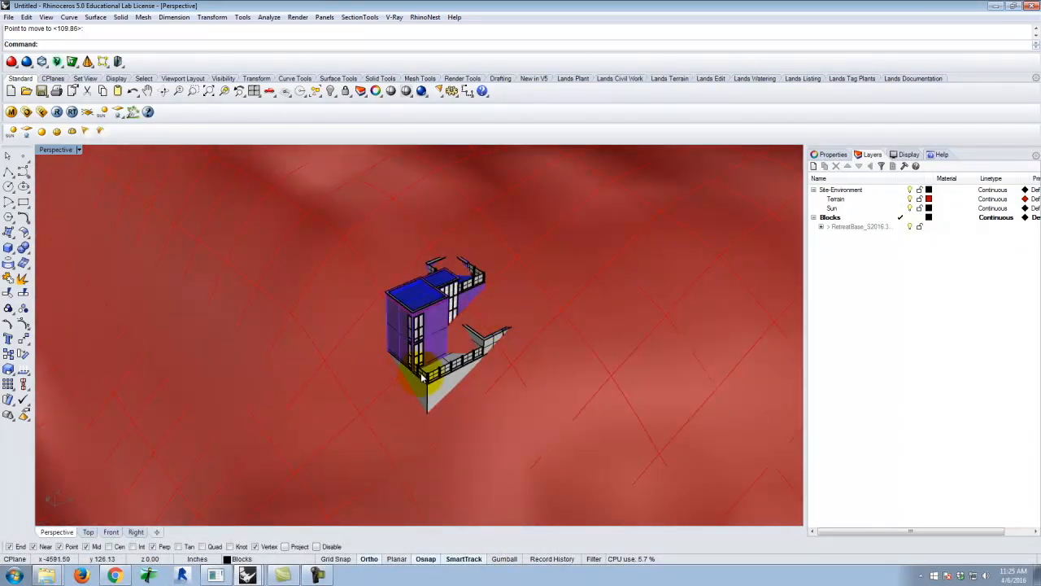
left_click(394, 342)
key("Return")
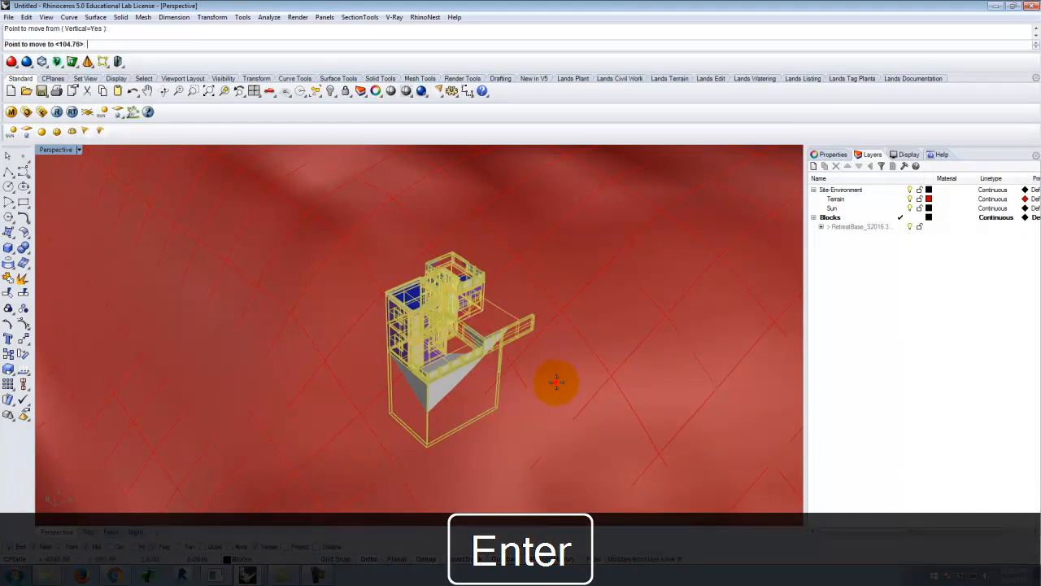
key("Escape")
Nudge the retreat block about 10 inches with Move set to Vertical=No, checking the terrace against the slope
right_click_drag(580, 371, 529, 386)
scroll(435, 294, "up", 2)
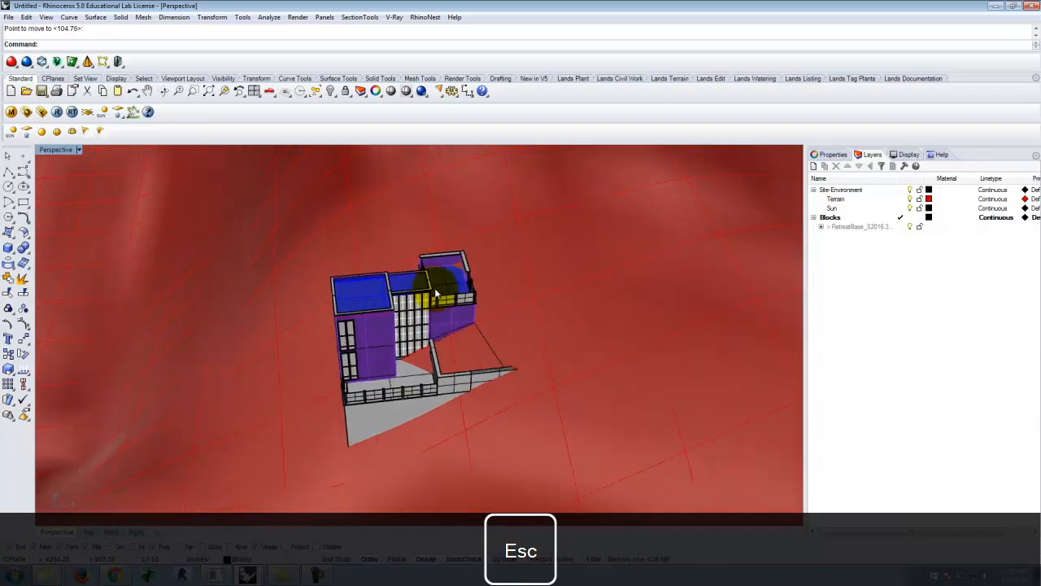
scroll(477, 291, "up", 6)
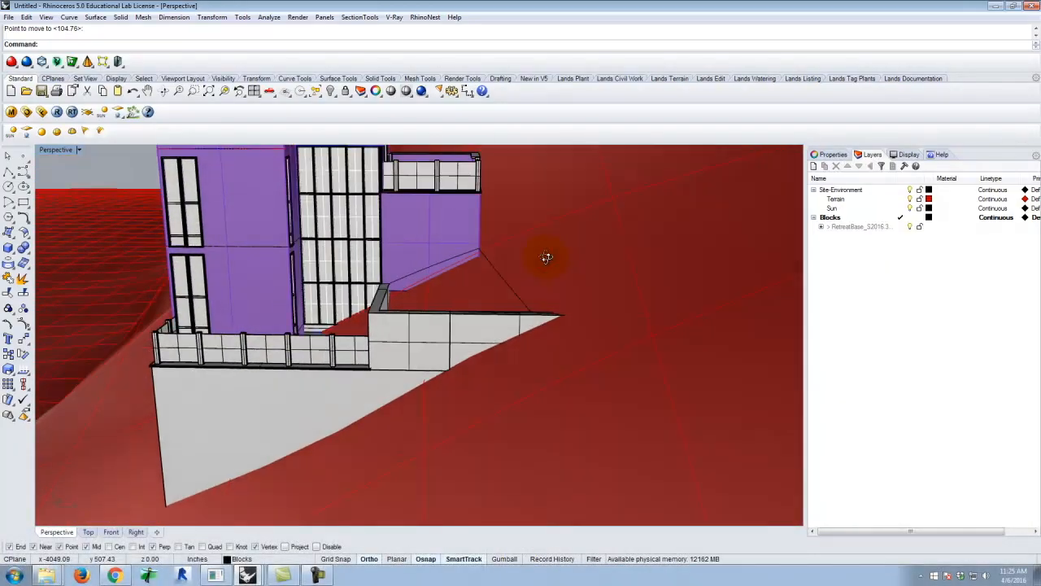
right_click_drag(546, 258, 549, 212)
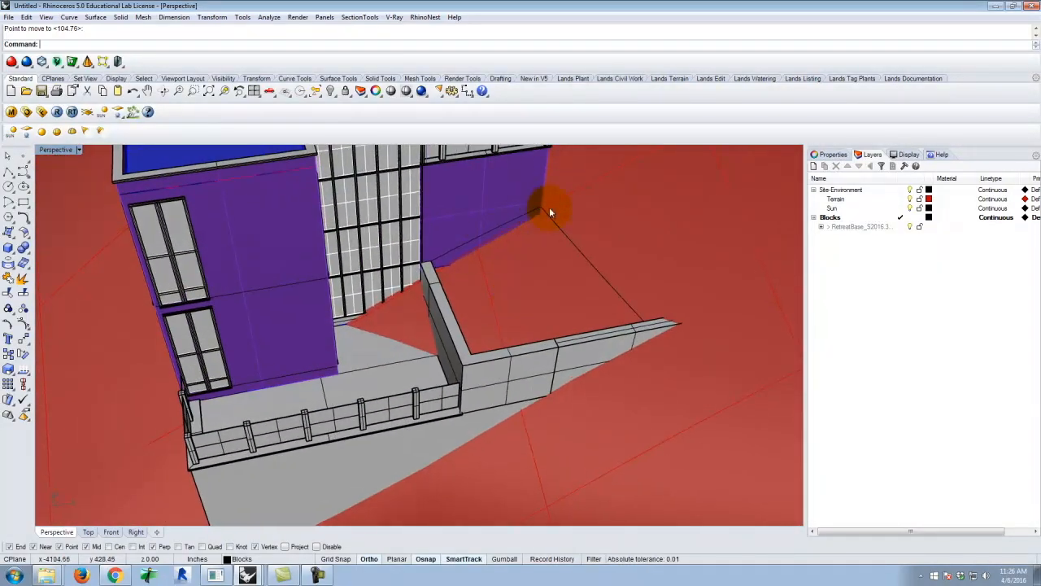
scroll(517, 294, "down", 5)
right_click_drag(477, 314, 515, 309)
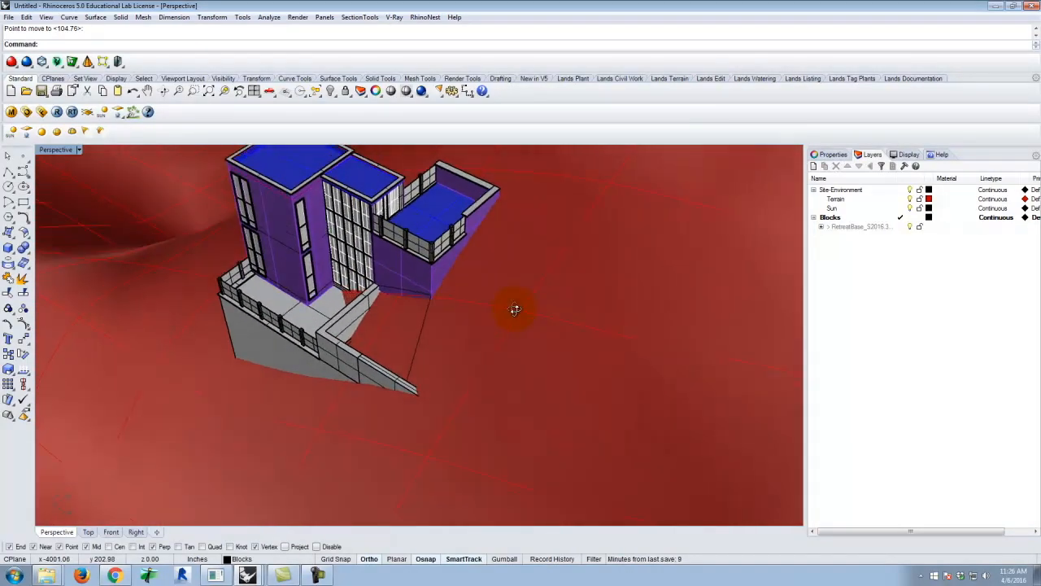
left_click(389, 309)
key("Return")
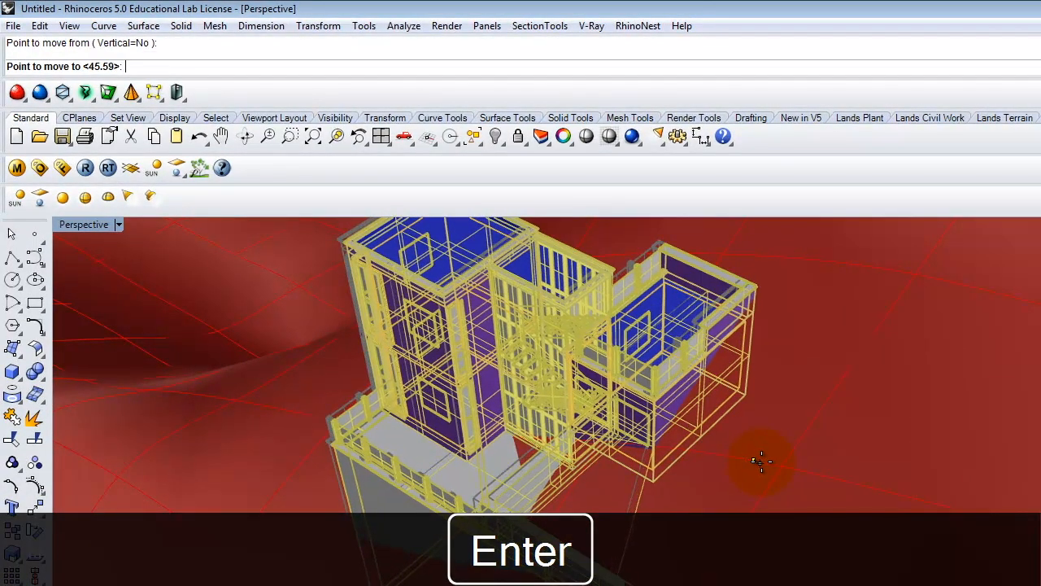
key("Escape")
key("Escape")
Fine-tune the retreat block's position with one more small move, checking where the terrain meets the roof terrace
right_click_drag(766, 426, 610, 444)
scroll(614, 431, "up", 3)
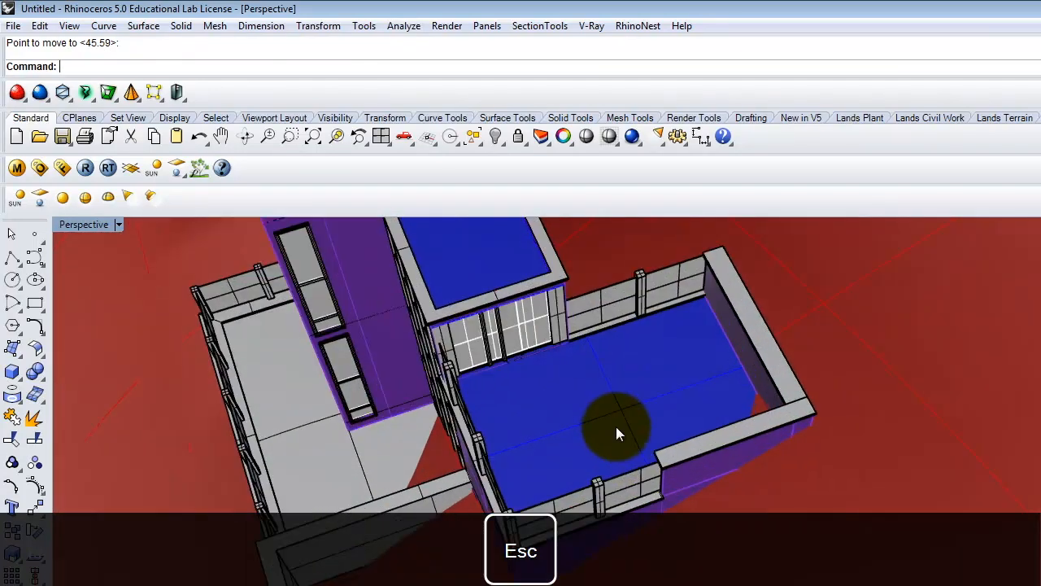
left_click(616, 423)
left_click(524, 382)
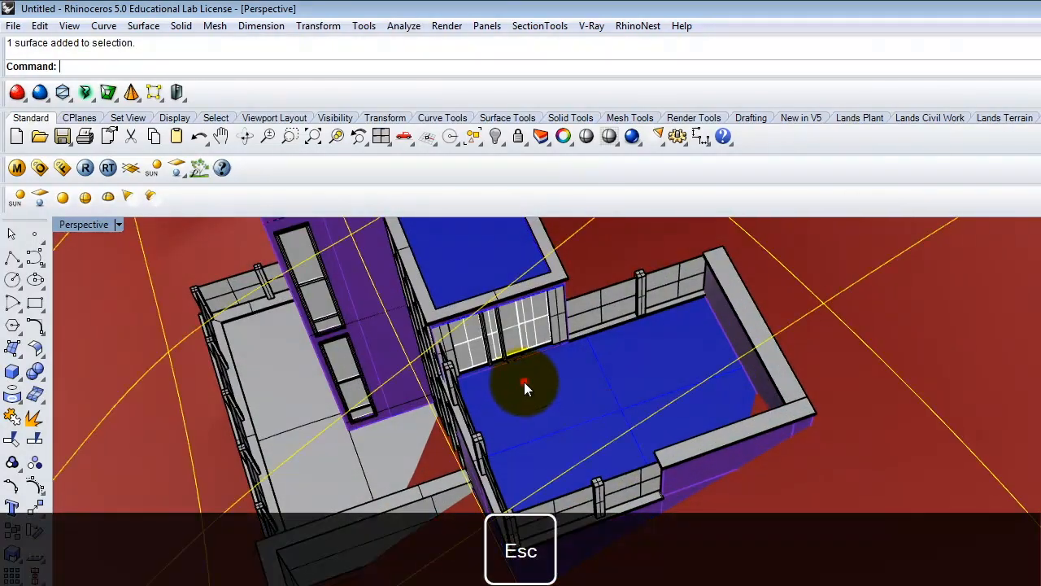
left_click(532, 297)
type("m")
key("Return")
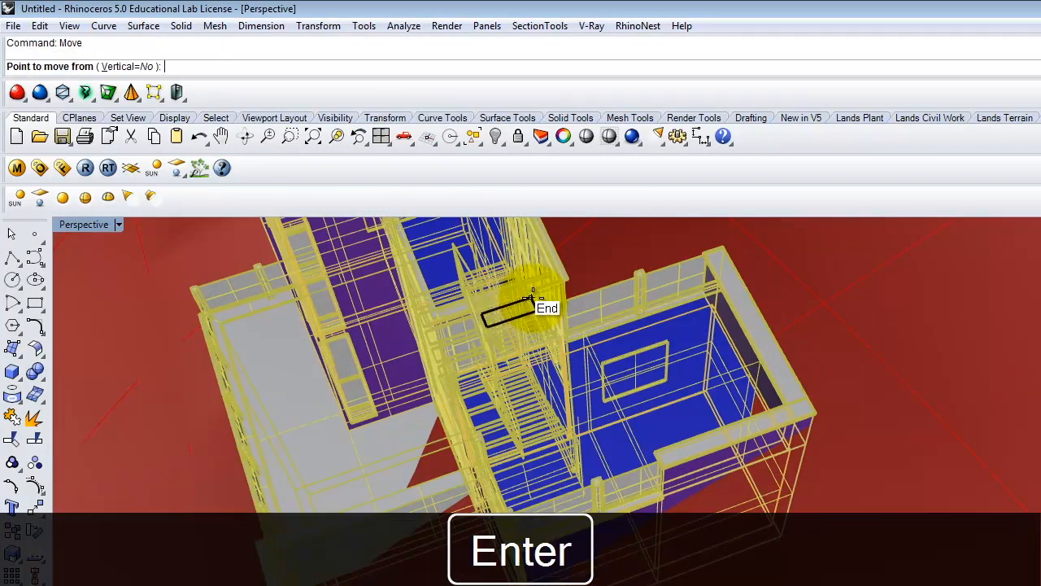
left_click(717, 414)
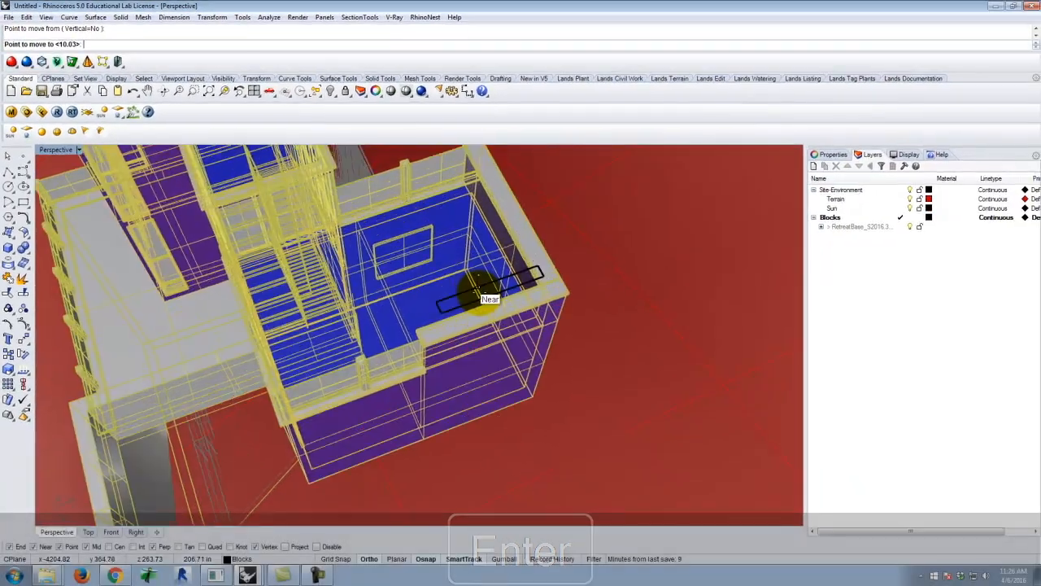
scroll(486, 294, "down", 6)
key("Escape")
Examine from several sides how the retreat's base, deck and terrace walls meet the terrain surface
scroll(415, 286, "up", 3)
mouse_move(416, 291)
right_mouse_down()
mouse_move(432, 340)
mouse_move(455, 347)
mouse_move(470, 311)
mouse_move(349, 279)
mouse_move(427, 301)
mouse_move(333, 302)
mouse_move(385, 275)
right_mouse_up()
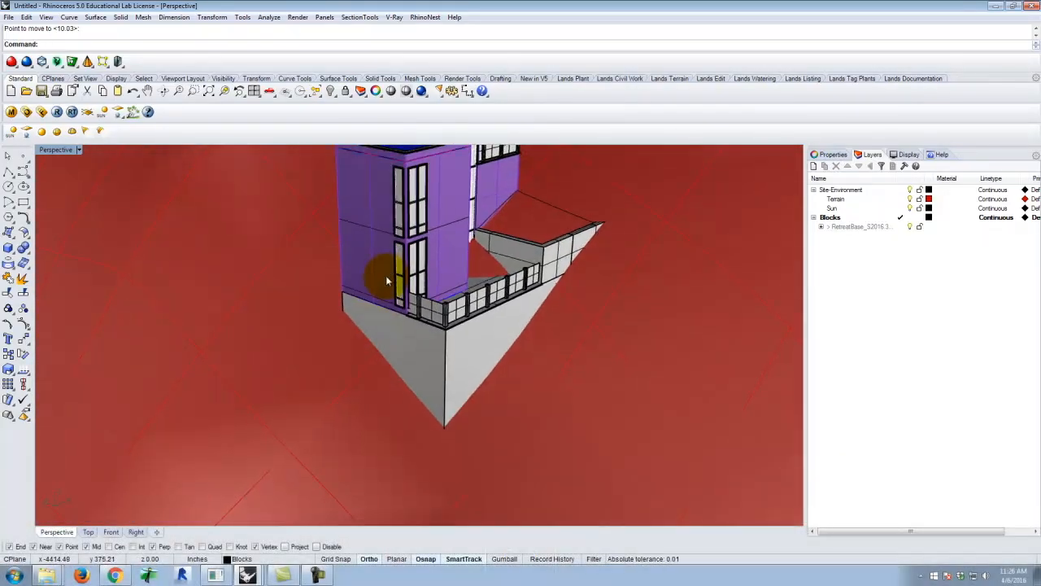
right_click_drag(505, 336, 437, 343)
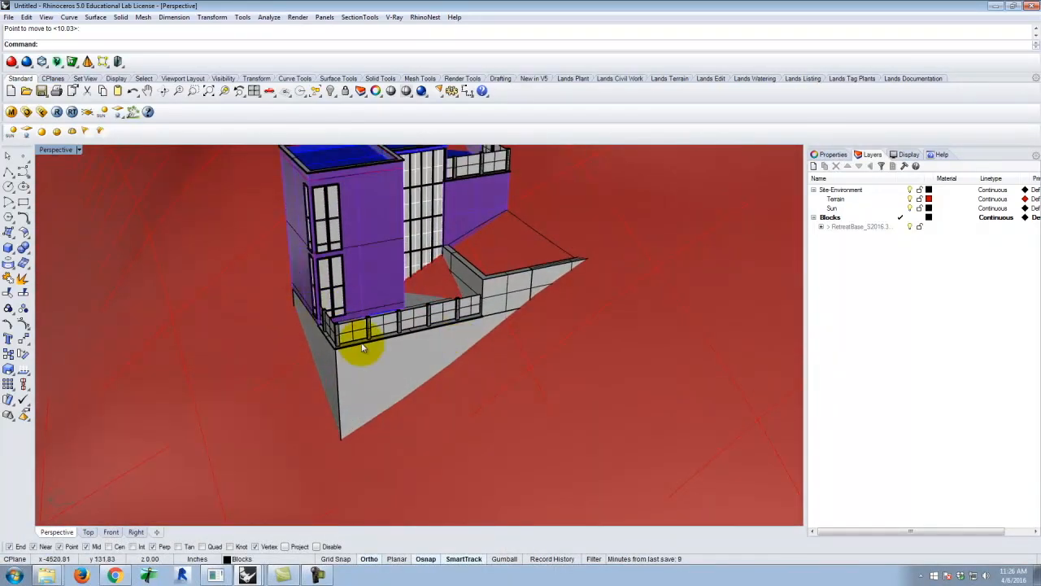
scroll(444, 363, "down", 2)
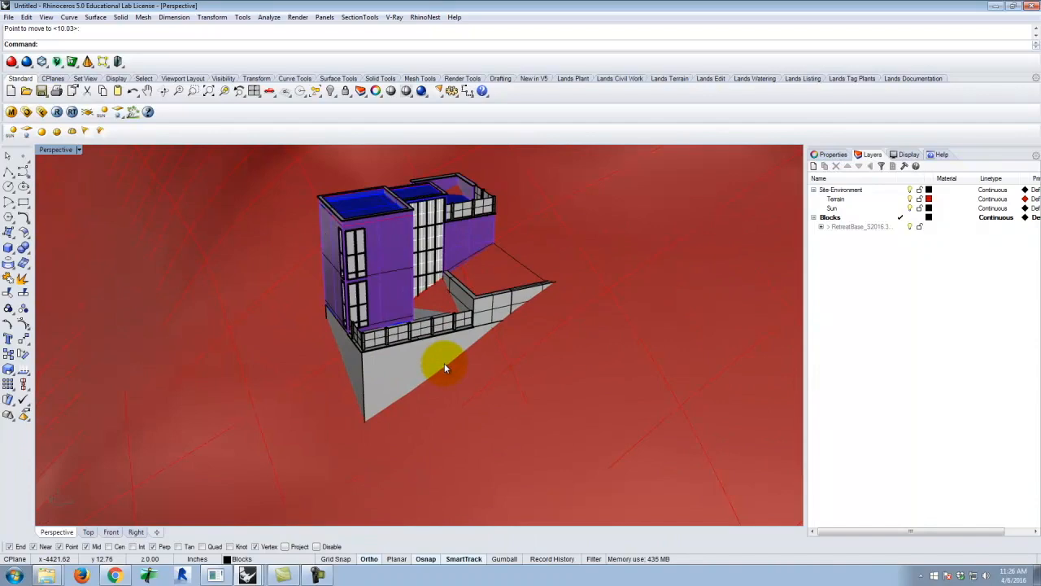
right_click_drag(379, 276, 394, 318)
scroll(429, 306, "up", 6)
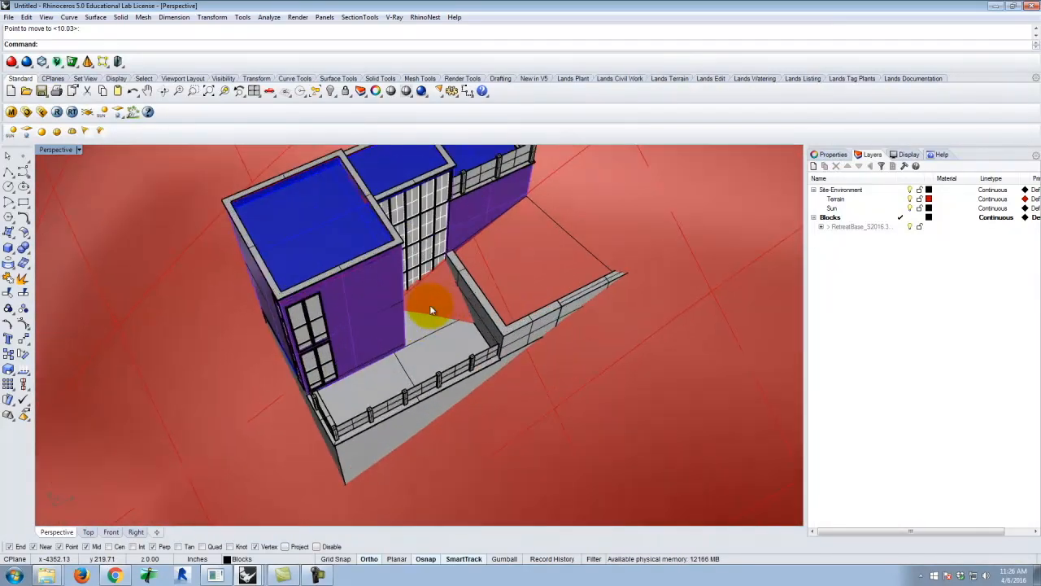
left_click(431, 296)
right_click_drag(476, 248, 382, 290)
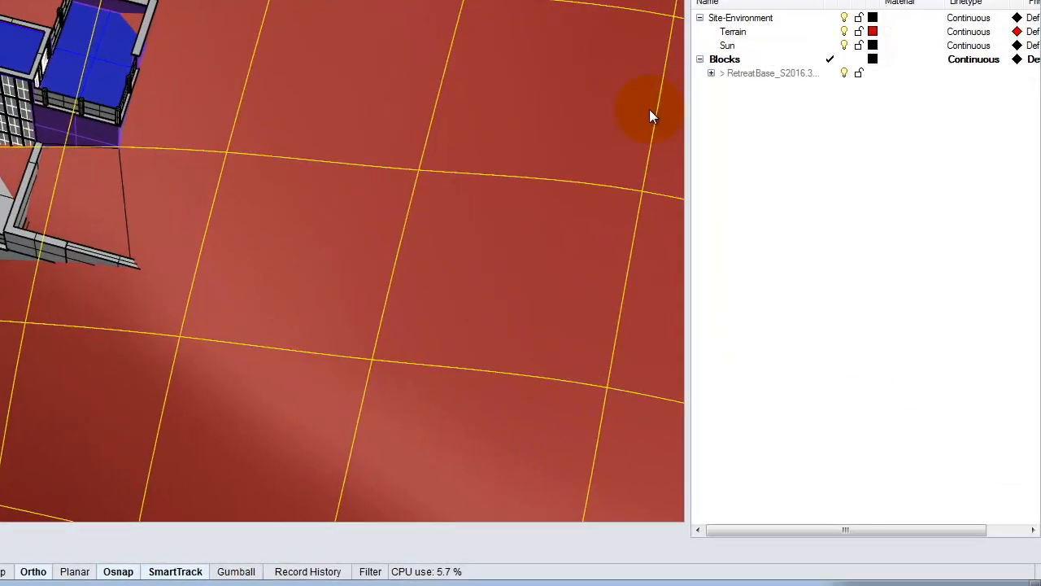
Deselect the terrain and create a new layer named Construction Lines
key("Escape")
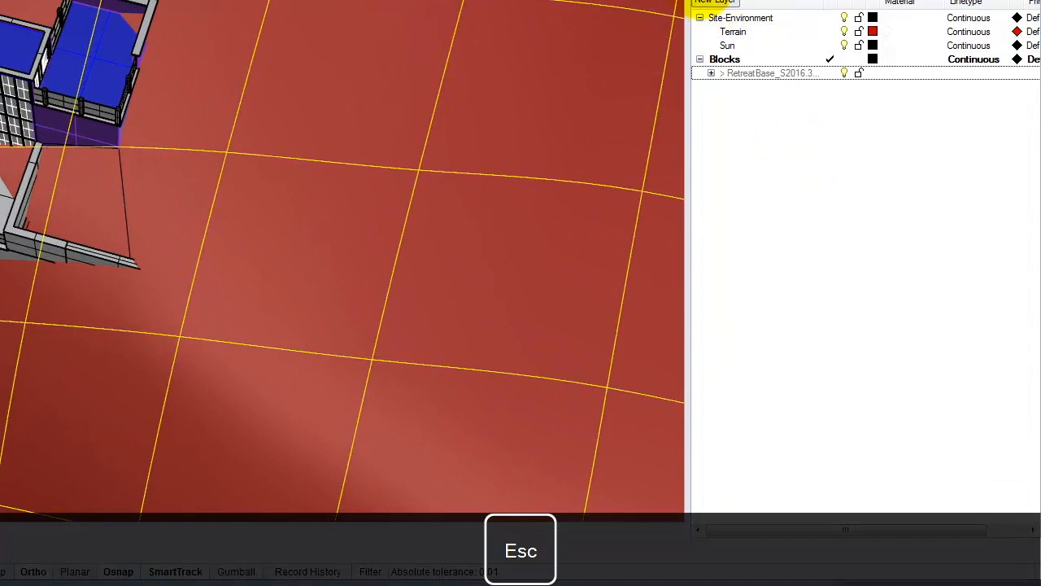
left_click(707, 2)
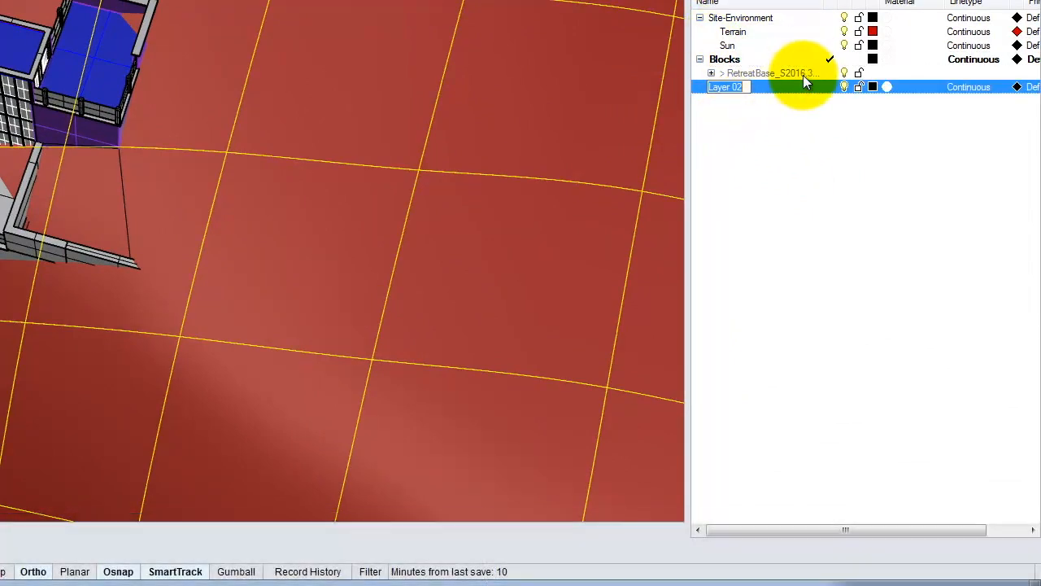
left_click(789, 88)
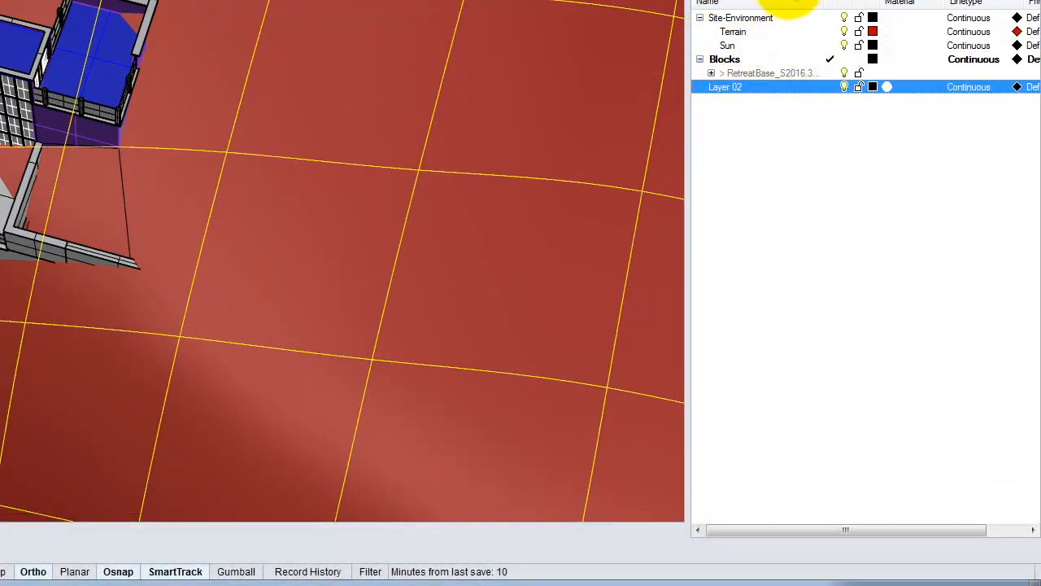
left_click(726, 87)
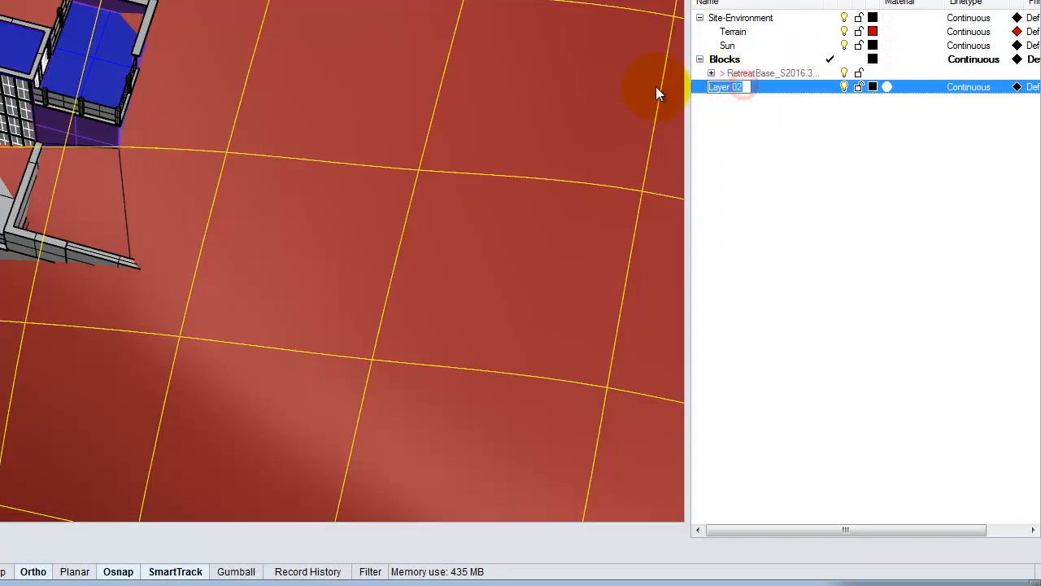
type("Construction Lines")
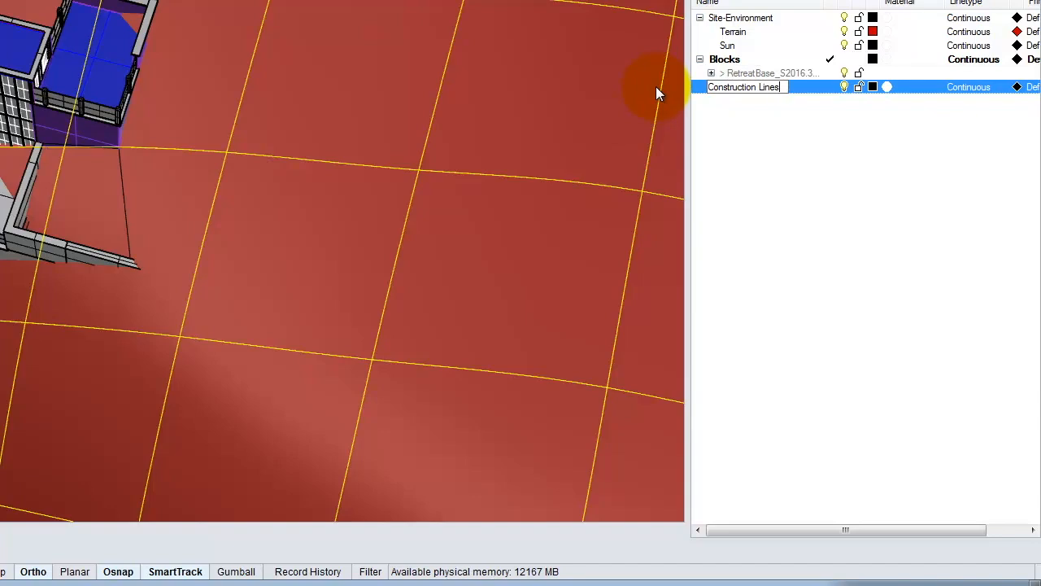
left_click(796, 151)
Make Construction Lines the current layer and nest it under Site-Environment
left_click(819, 91)
left_click(819, 90)
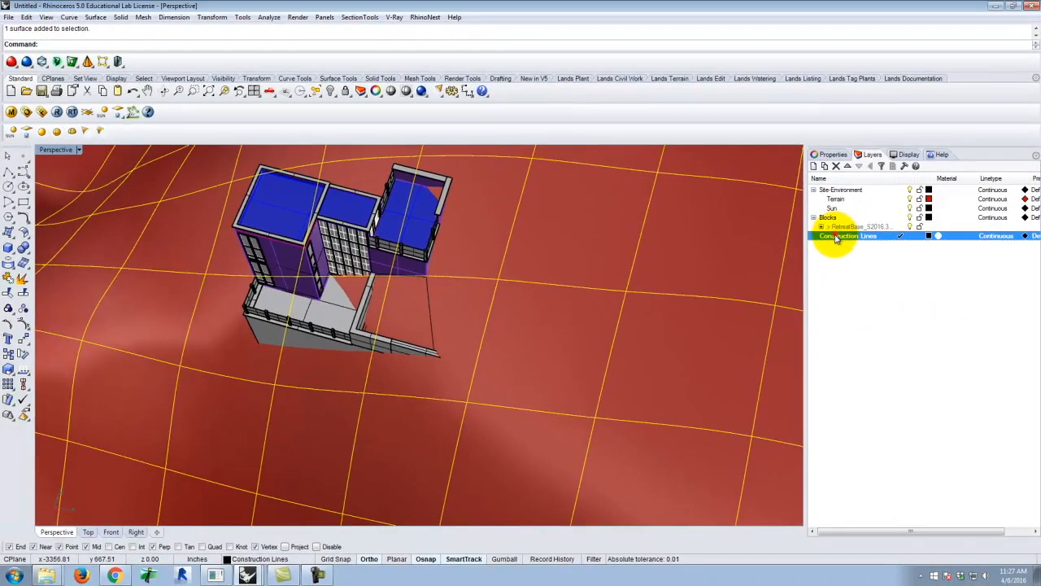
left_click_drag(835, 237, 840, 196)
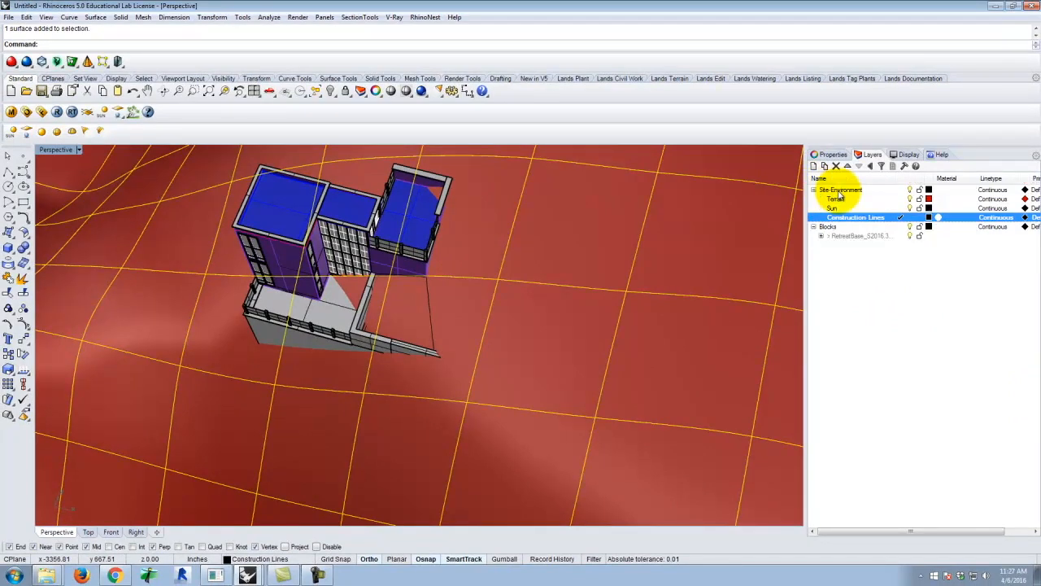
key("Escape")
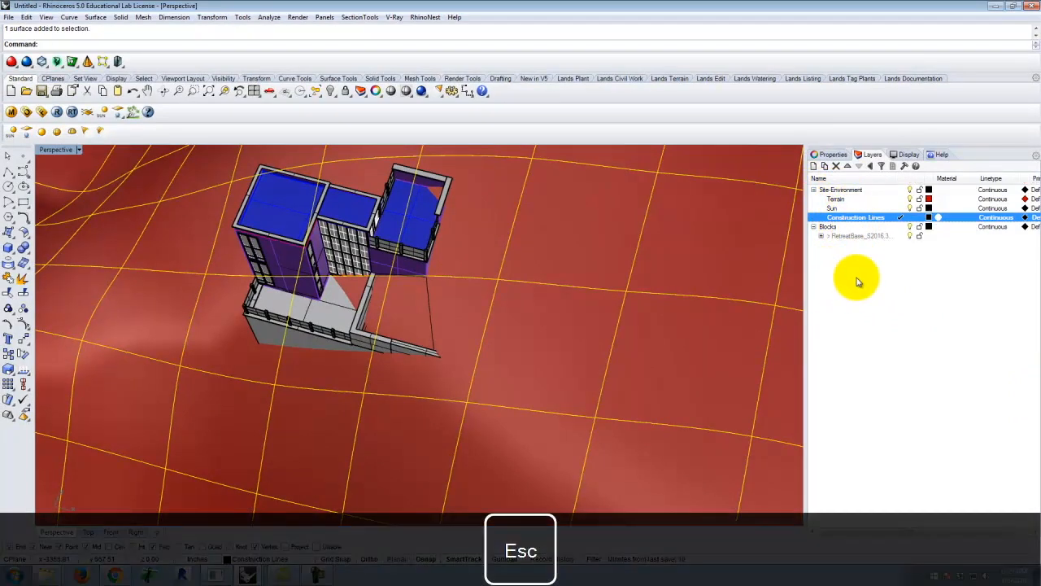
left_click(856, 283)
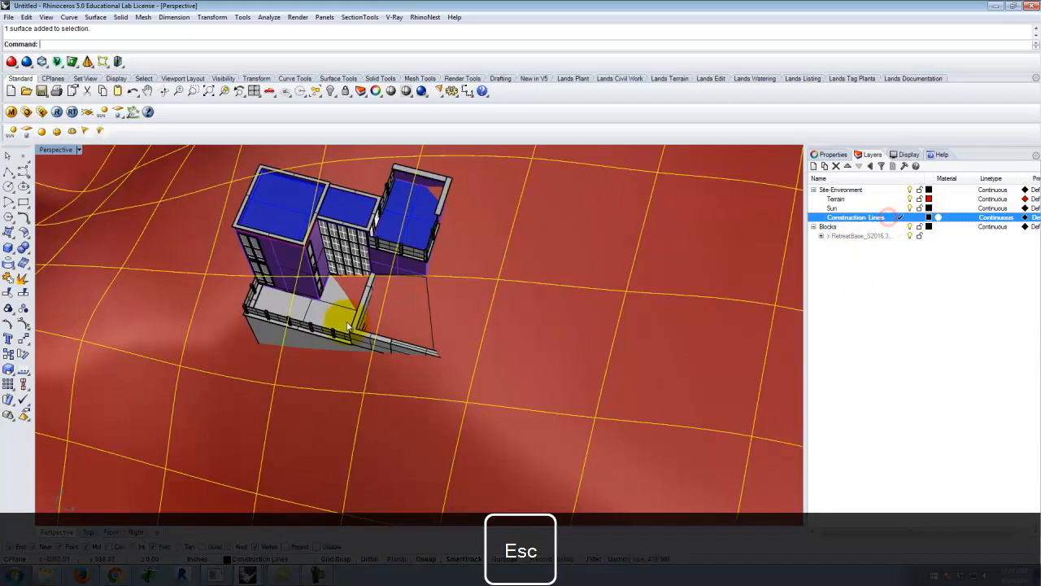
Switch to the four-viewport layout and inspect the building's outer roof corner in the Top and Perspective views
left_click(218, 286)
right_click_drag(279, 290, 377, 248)
double_click(58, 152)
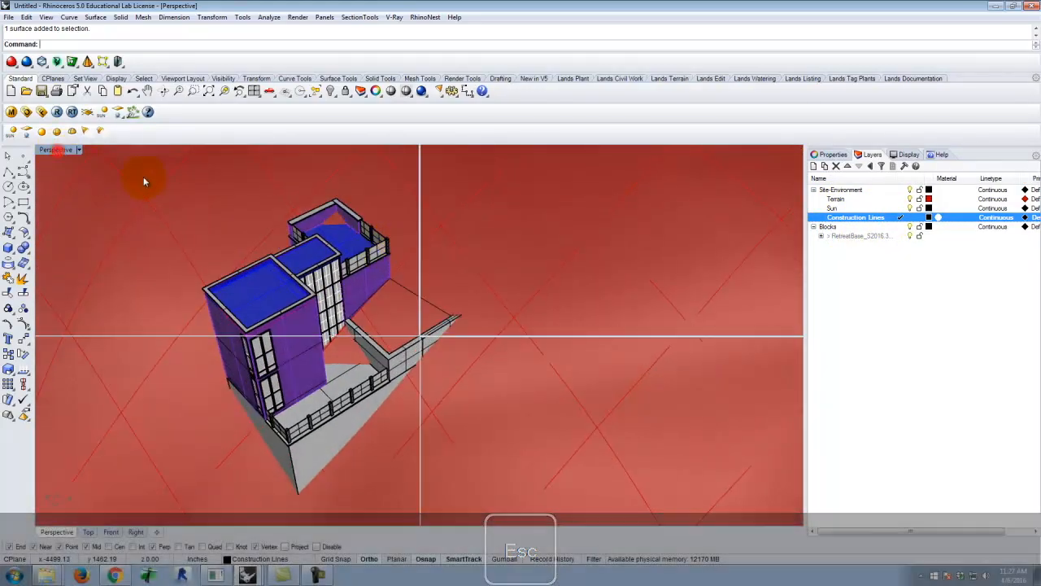
scroll(226, 258, "up", 8)
scroll(247, 269, "up", 10)
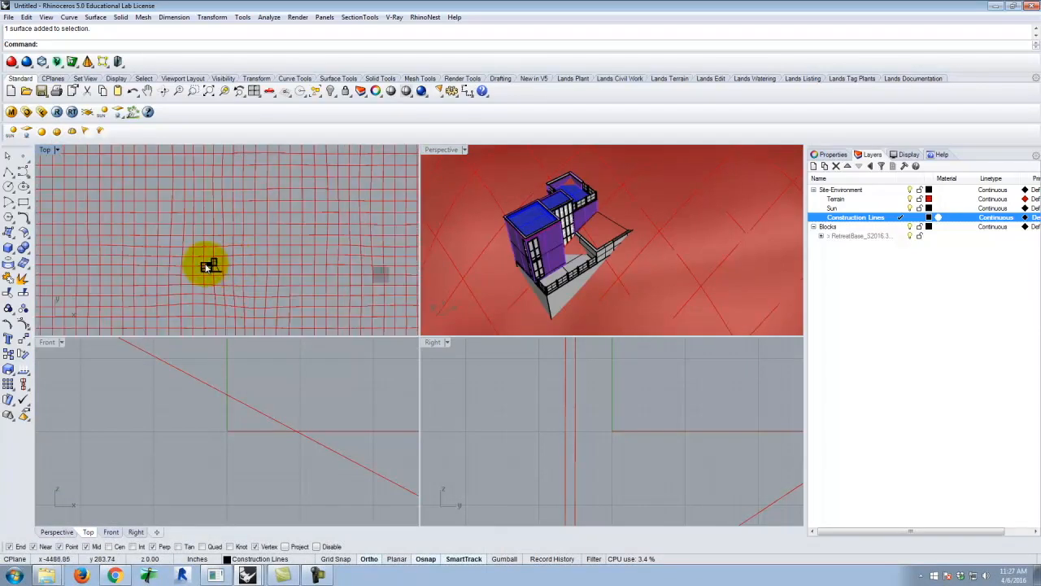
scroll(191, 249, "up", 12)
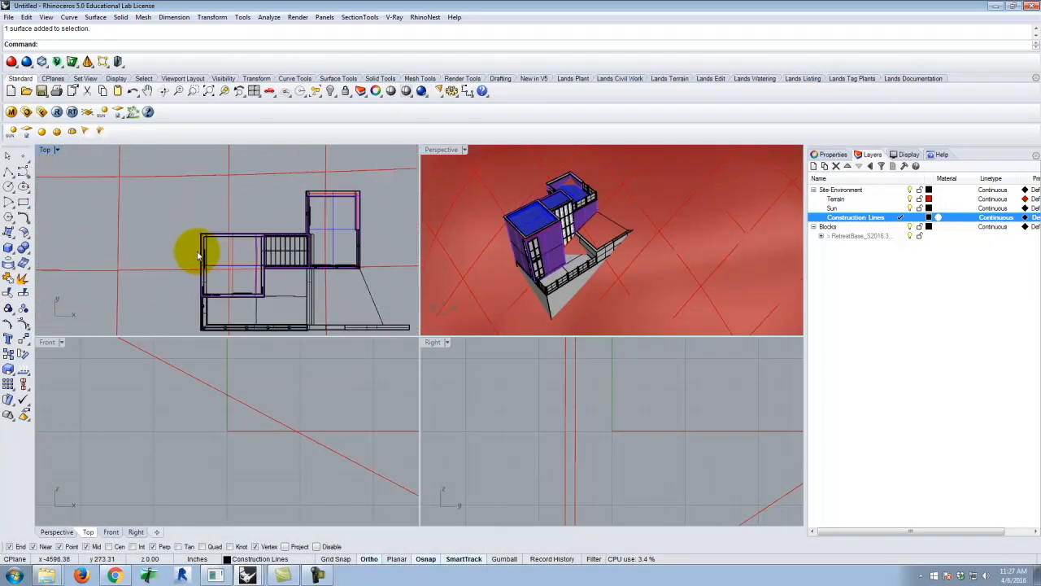
scroll(184, 213, "down", 2)
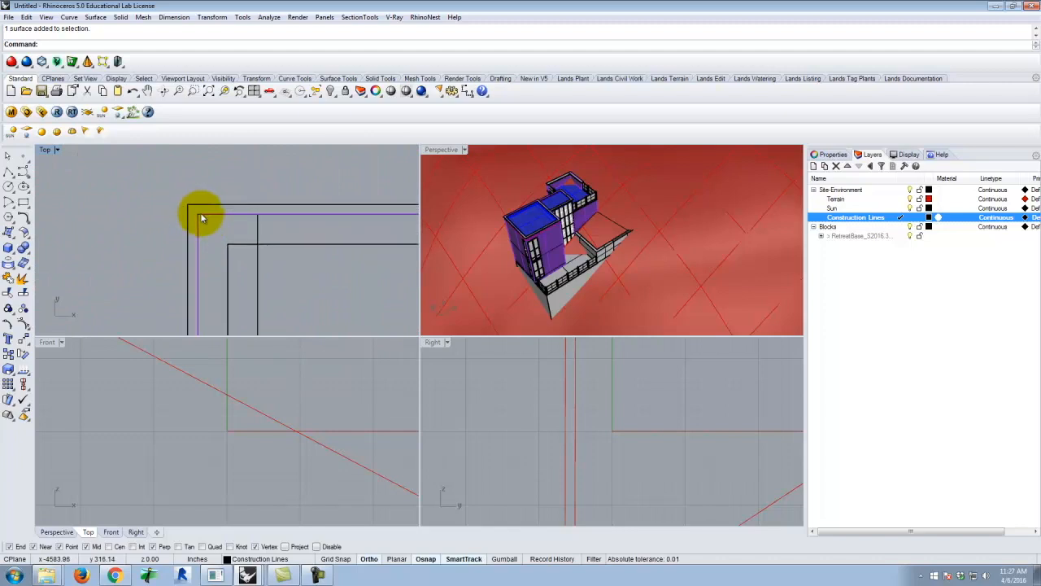
scroll(189, 217, "down", 2)
scroll(189, 217, "down", 4)
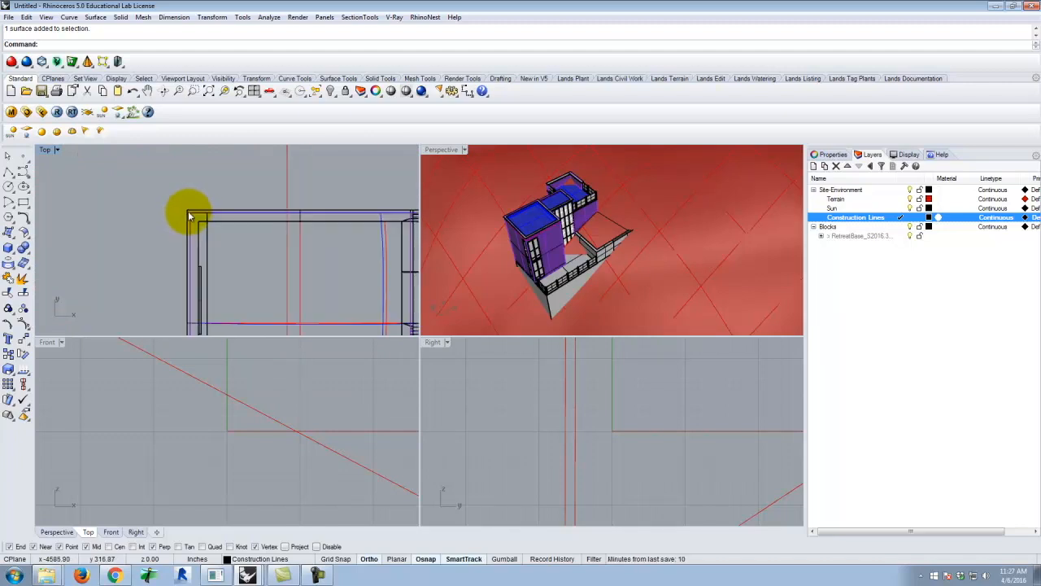
scroll(193, 209, "up", 4)
scroll(512, 234, "up", 5)
scroll(514, 232, "up", 5)
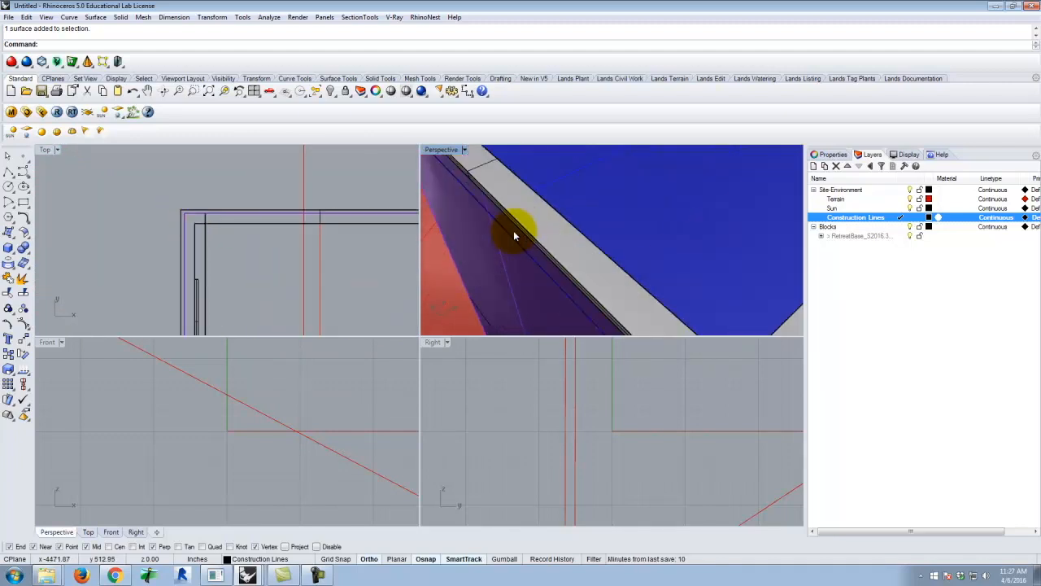
Start a polyline at the building's upper-left outer corner in plan and run it along the outer wall to the inner corner between the wings
scroll(525, 226, "down", 2)
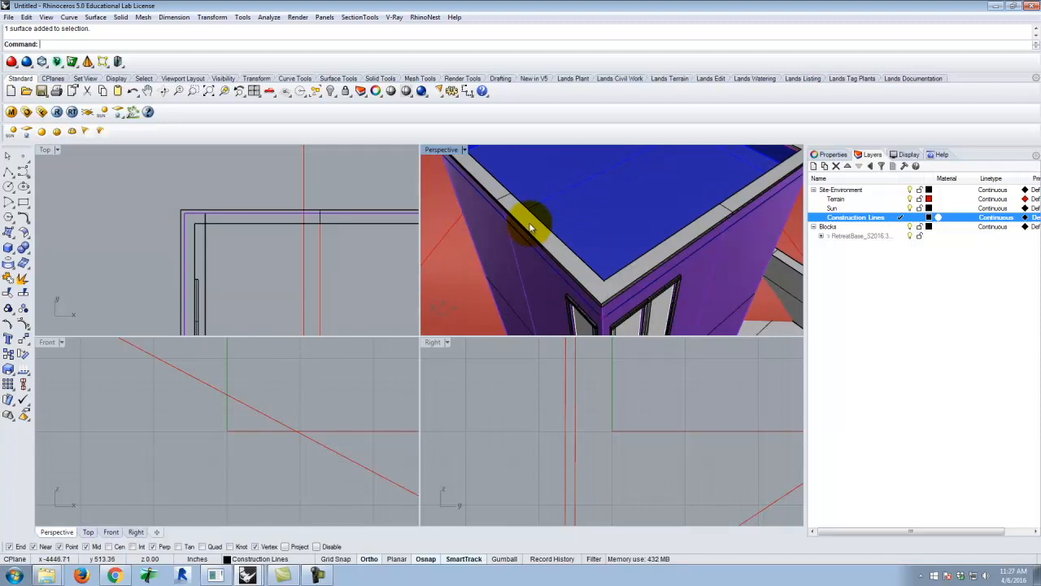
scroll(513, 243, "down", 3)
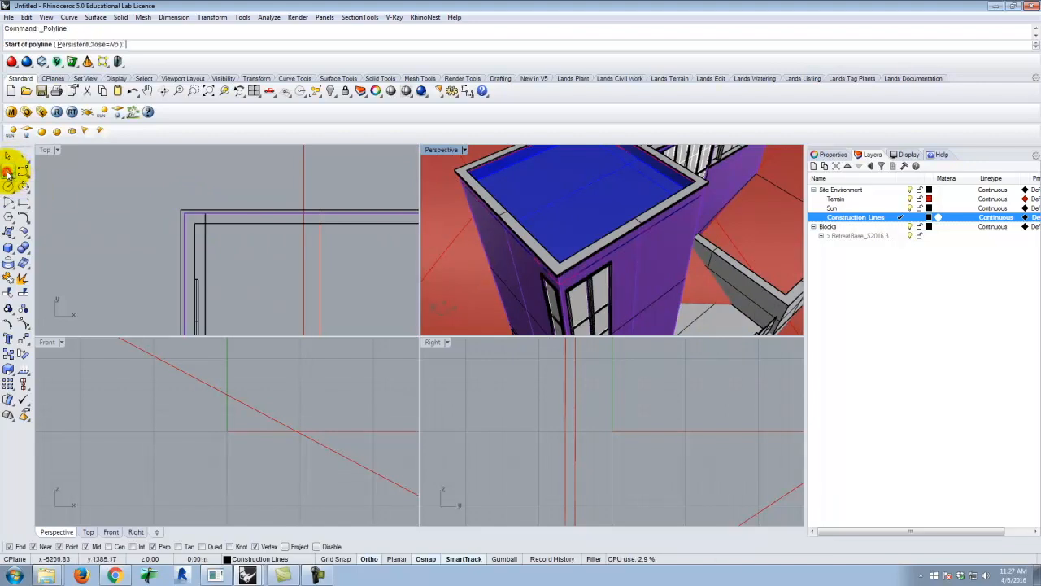
scroll(185, 216, "up", 3)
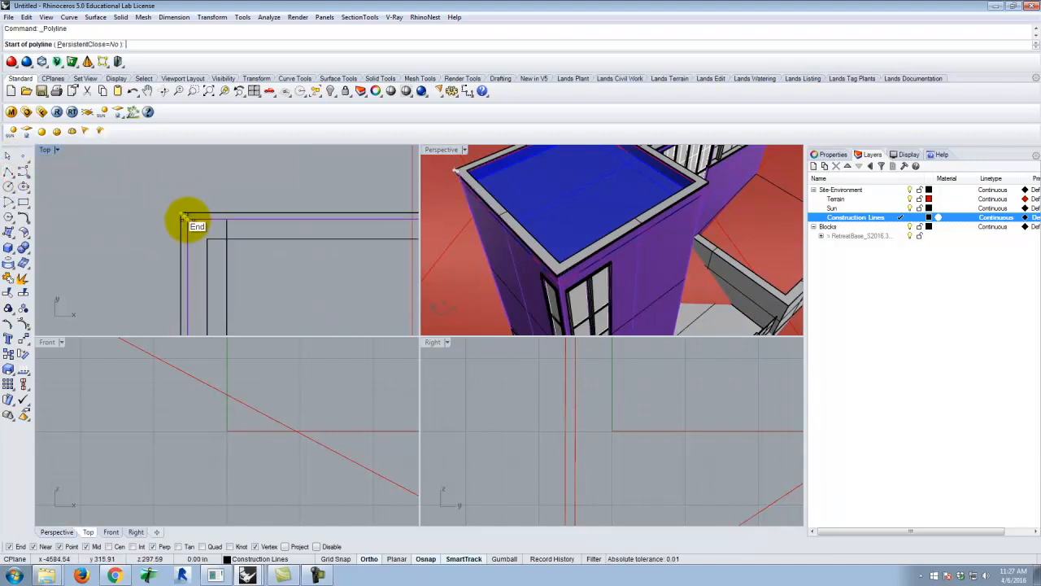
left_click(186, 217)
scroll(122, 231, "down", 2)
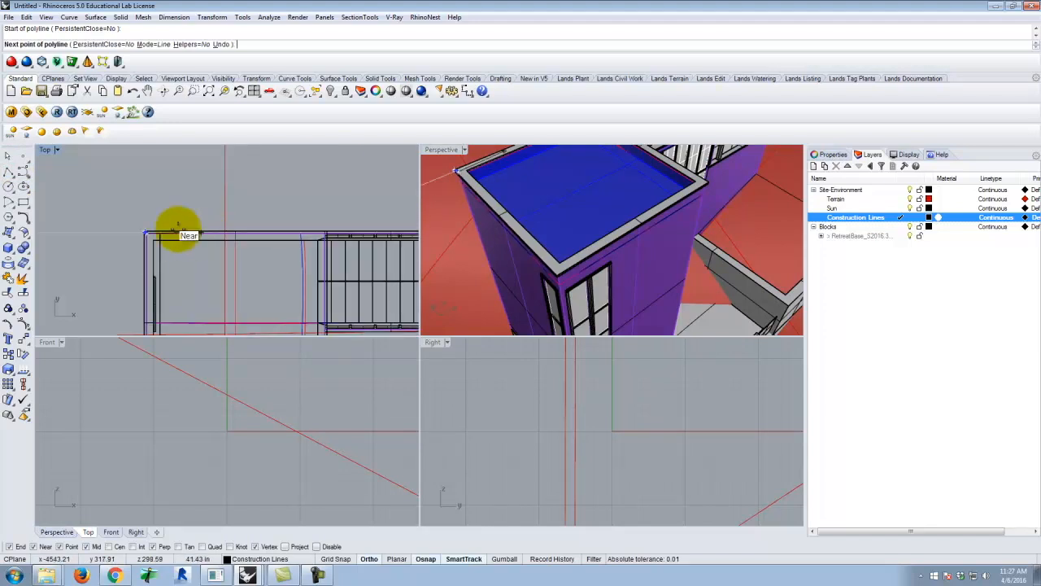
scroll(191, 230, "down", 2)
scroll(344, 233, "up", 4)
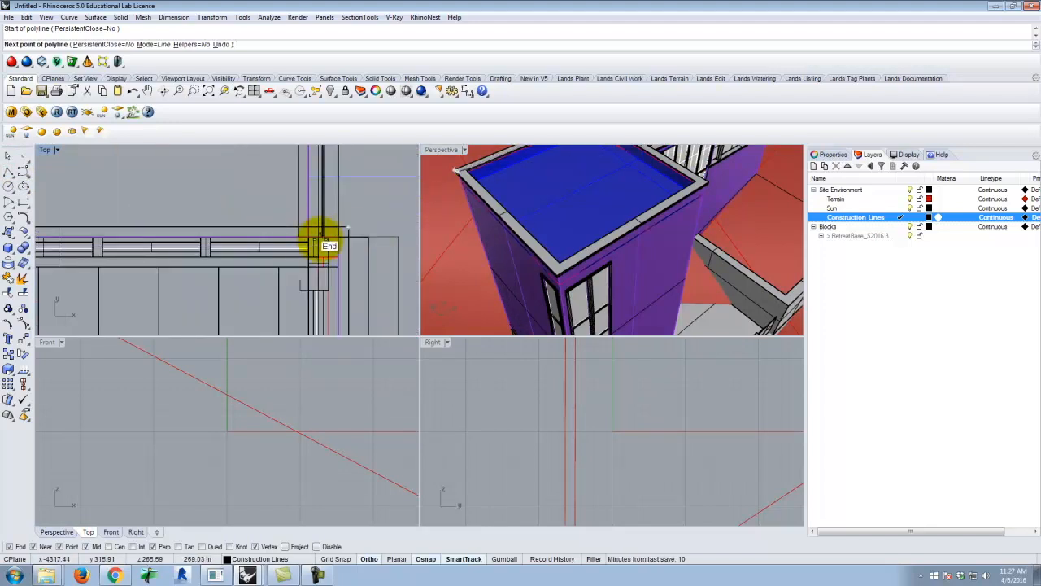
scroll(311, 238, "up", 2)
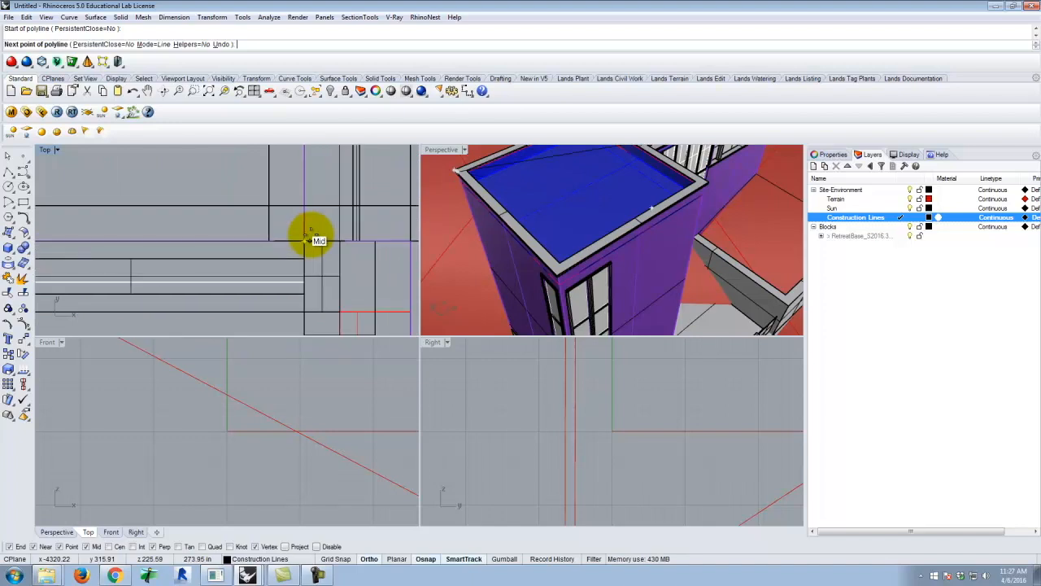
left_click(303, 238)
scroll(348, 288, "down", 3)
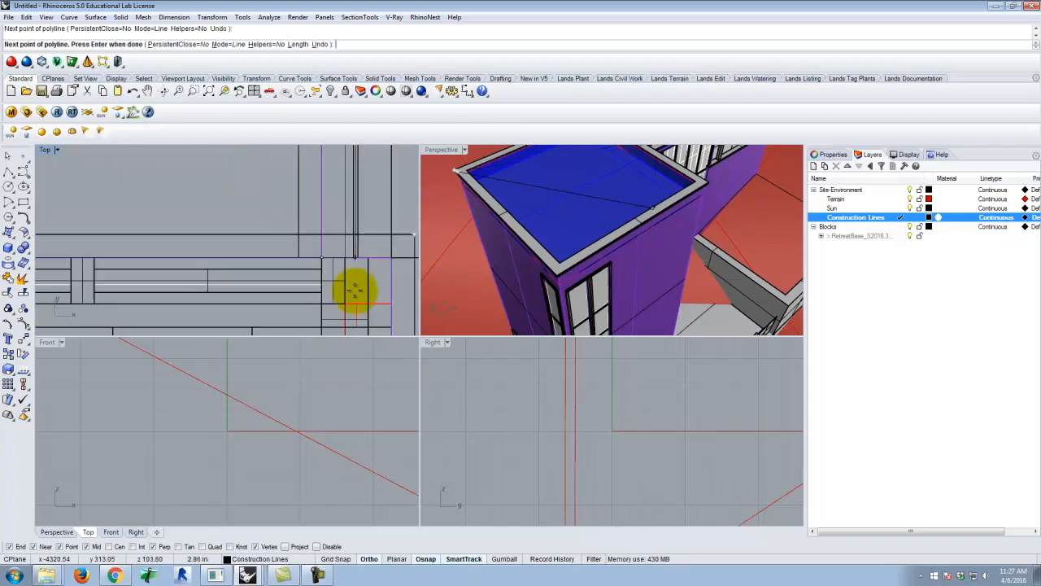
Extend the polyline from the inner corner up the second wing's side wall to that wing's upper-left corner in plan
right_click_drag(501, 209, 714, 243)
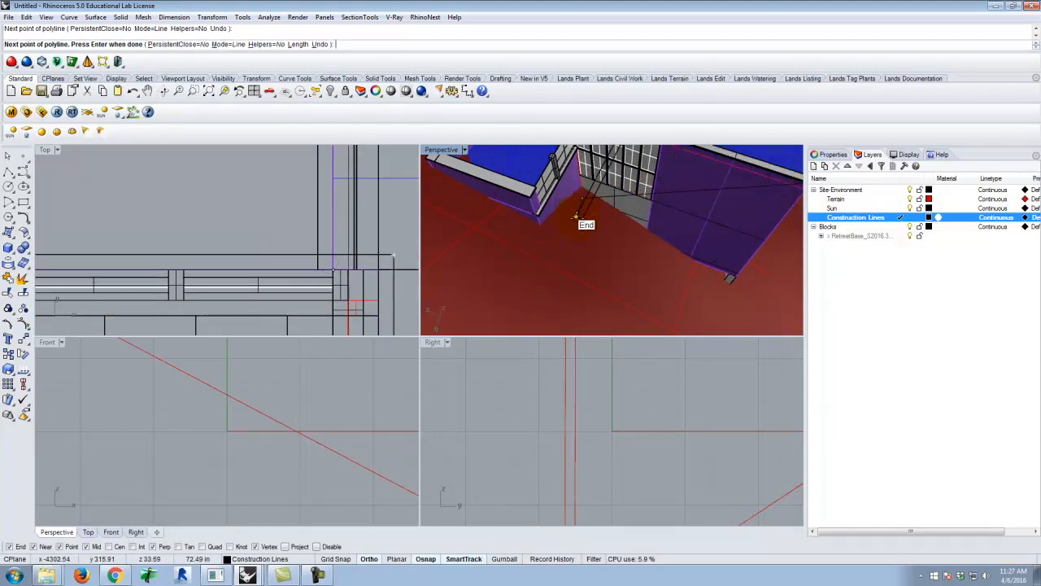
scroll(328, 298, "down", 15)
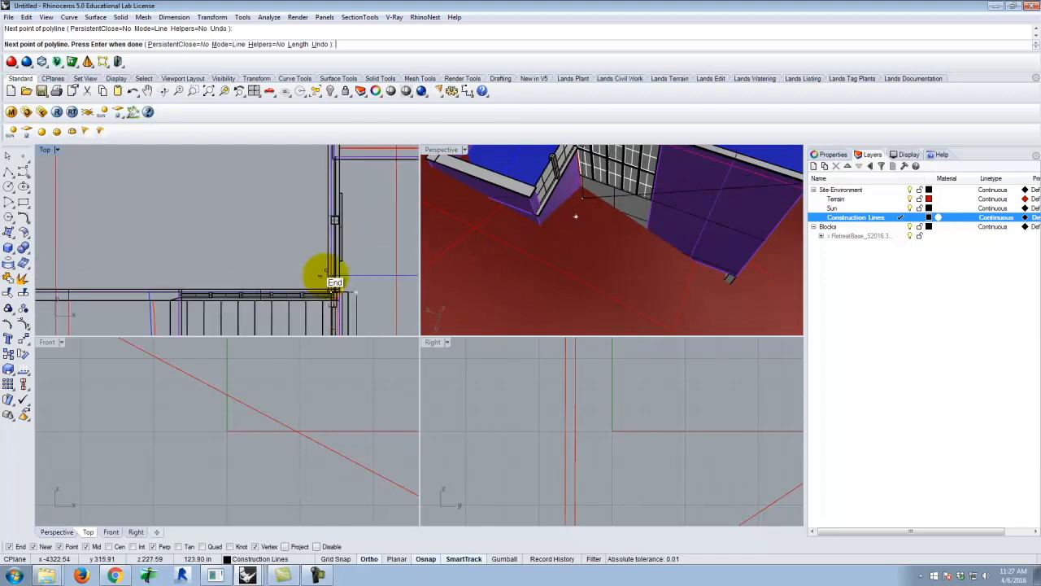
scroll(325, 167, "up", 6)
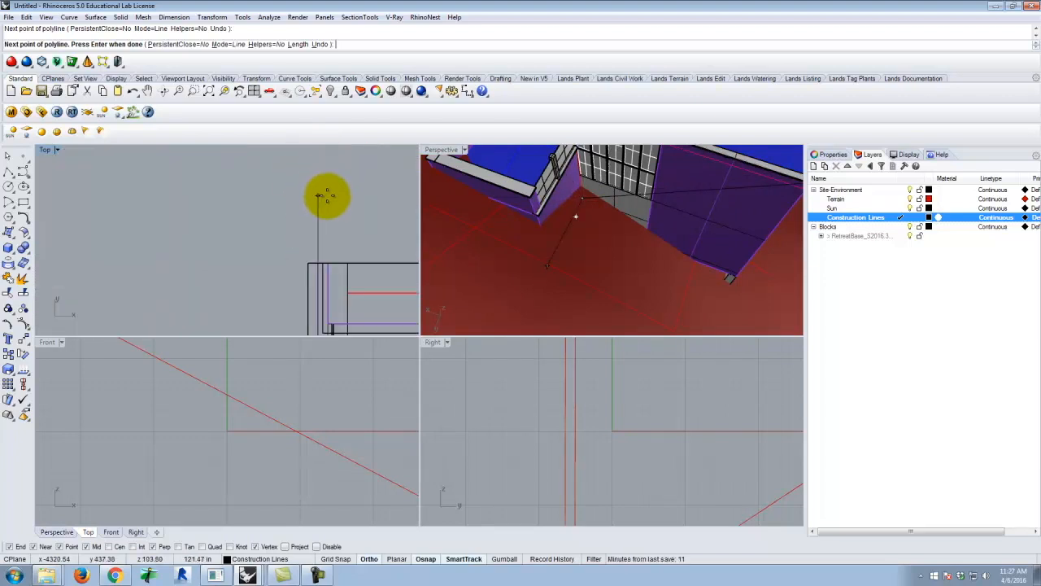
scroll(325, 195, "up", 3)
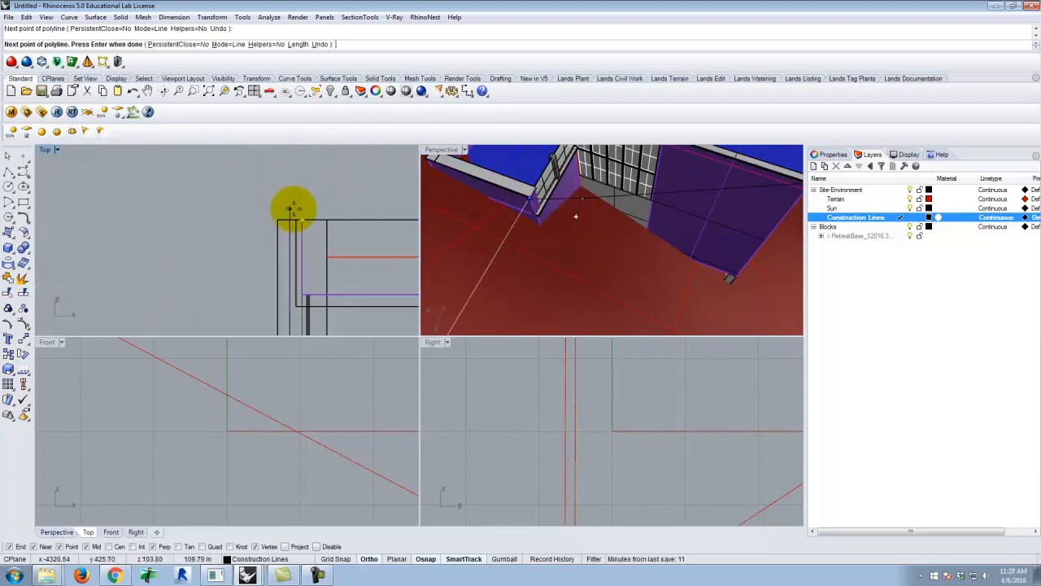
left_click(288, 216)
Continue the polyline across the second wing to its upper-right corner and down to its lower-right corner post in plan
scroll(150, 152, "down", 14)
scroll(305, 162, "up", 6)
scroll(273, 163, "up", 2)
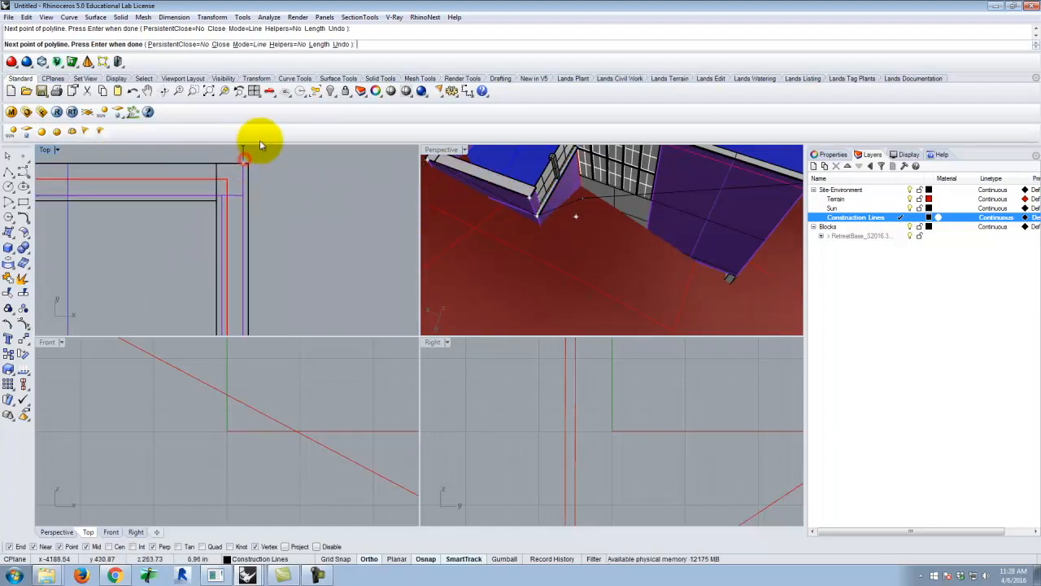
scroll(259, 202, "down", 5)
scroll(265, 233, "up", 8)
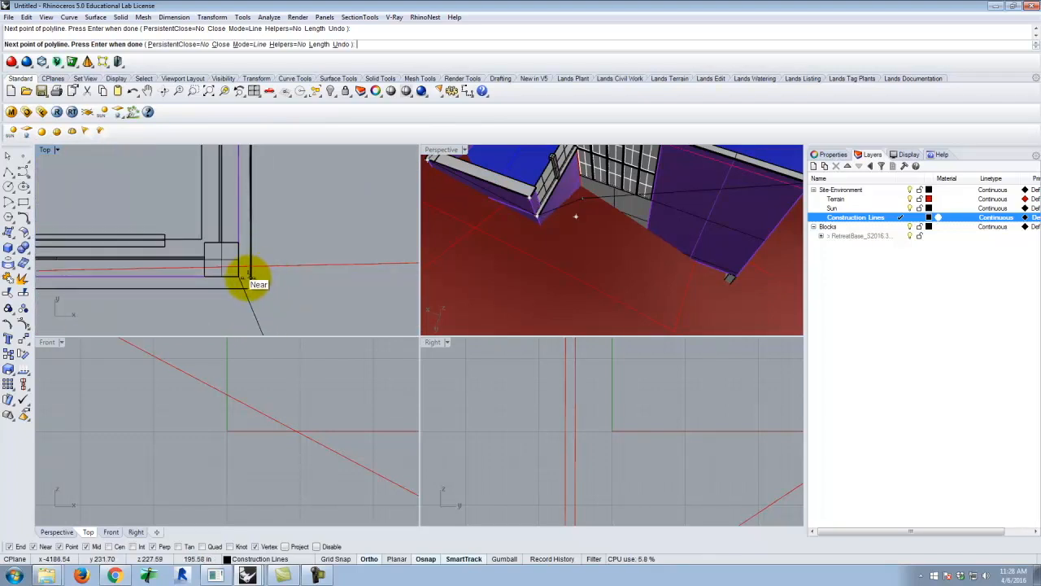
left_click(238, 277)
Try to run the polyline back along the second wing's lower wall to the terrace wall junction, and undo that point
scroll(363, 225, "down", 10)
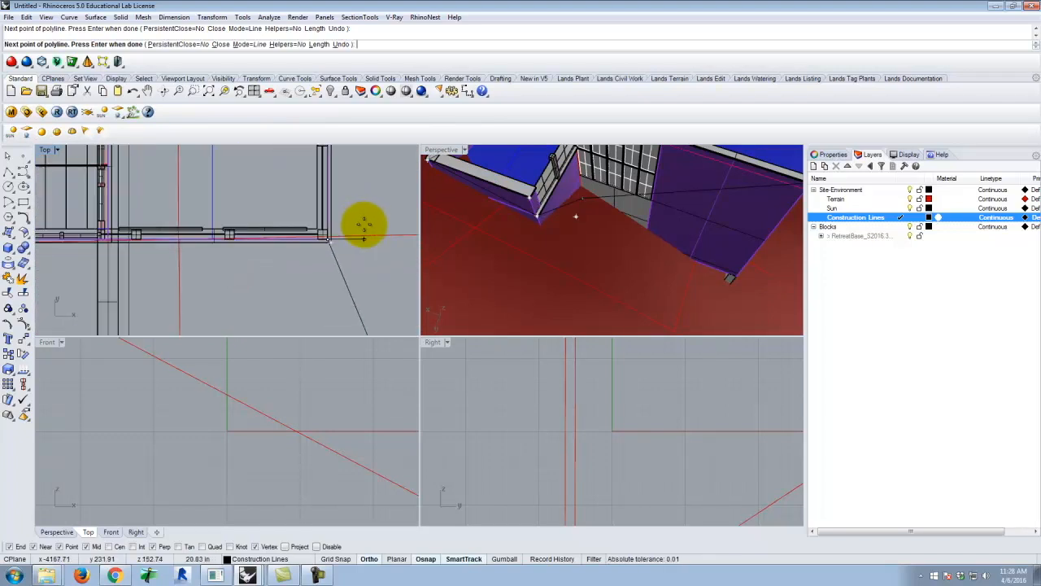
scroll(206, 244, "up", 5)
scroll(212, 233, "up", 8)
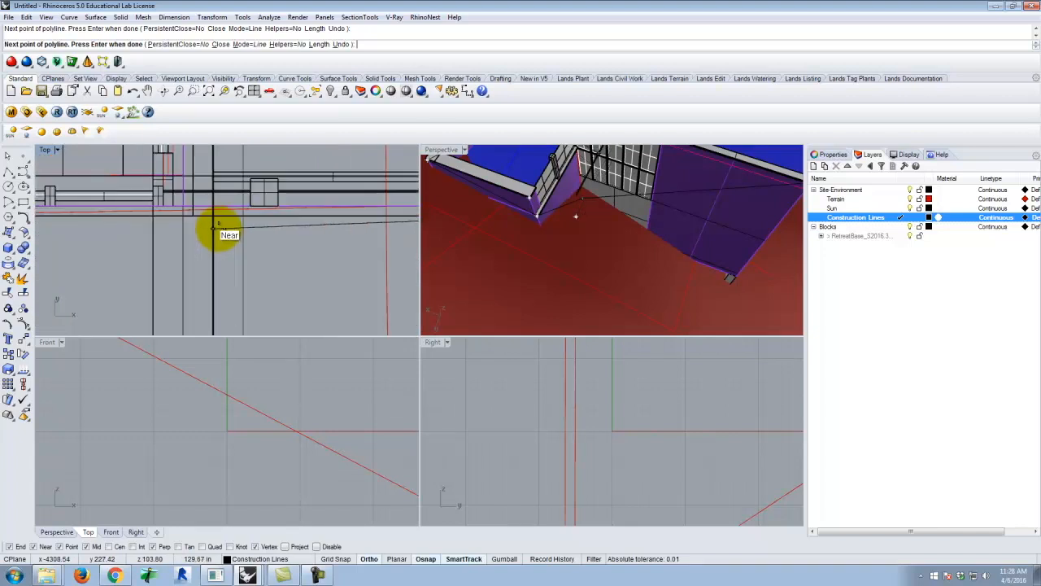
scroll(275, 194, "down", 4)
scroll(213, 205, "up", 5)
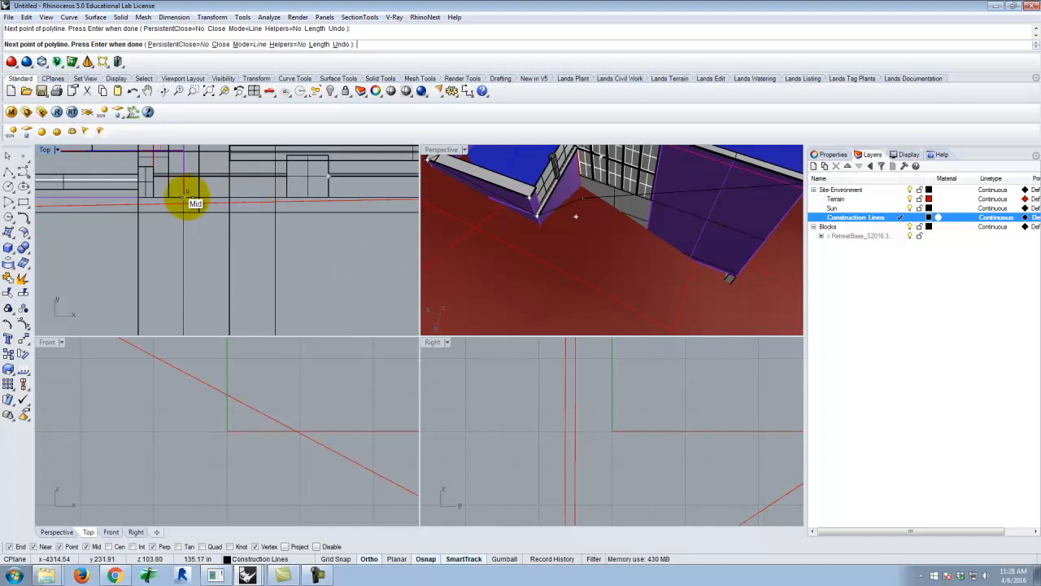
scroll(249, 163, "down", 6)
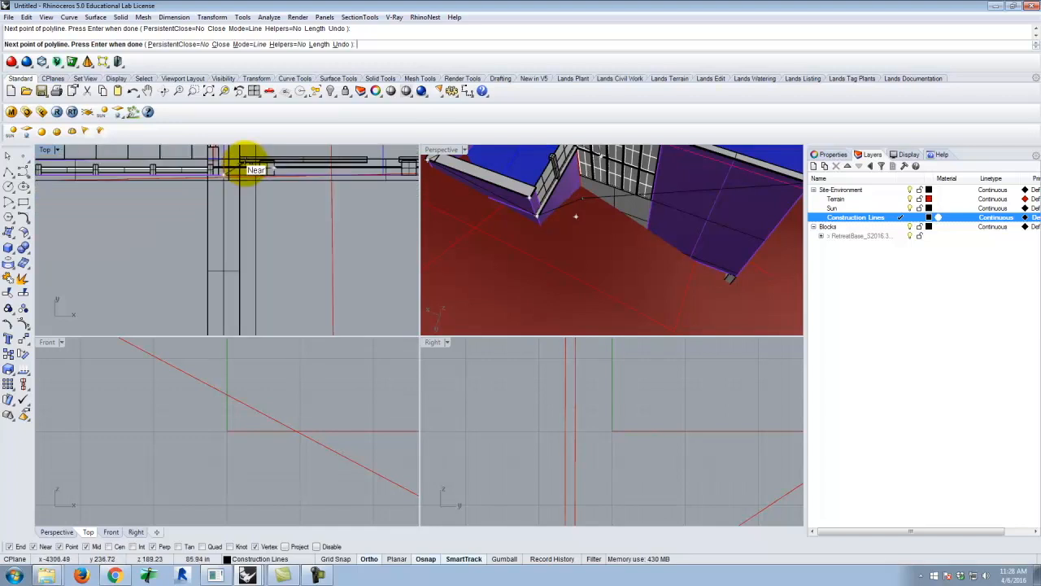
scroll(243, 275, "down", 5)
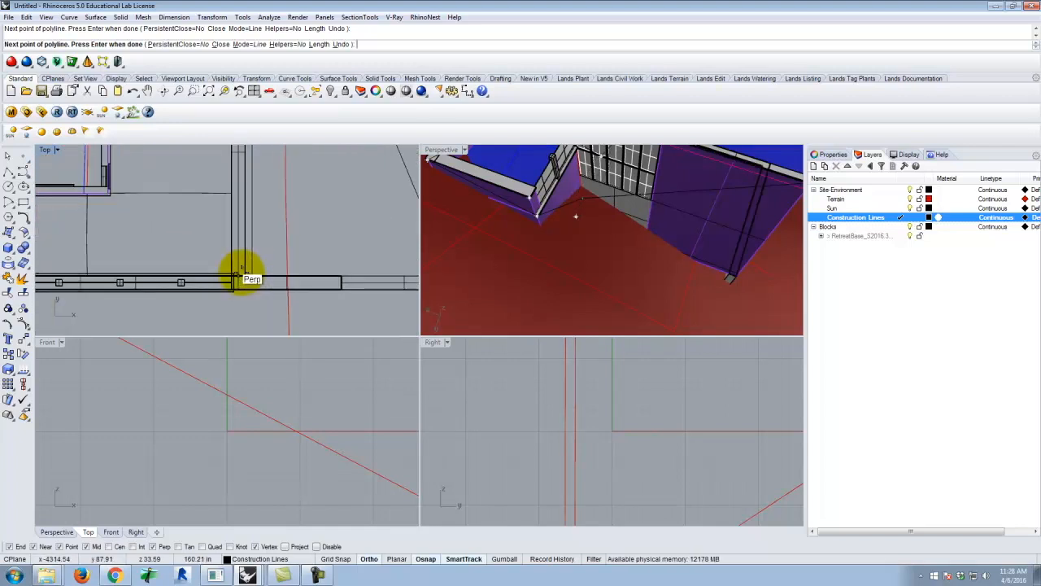
key("ctrl+z")
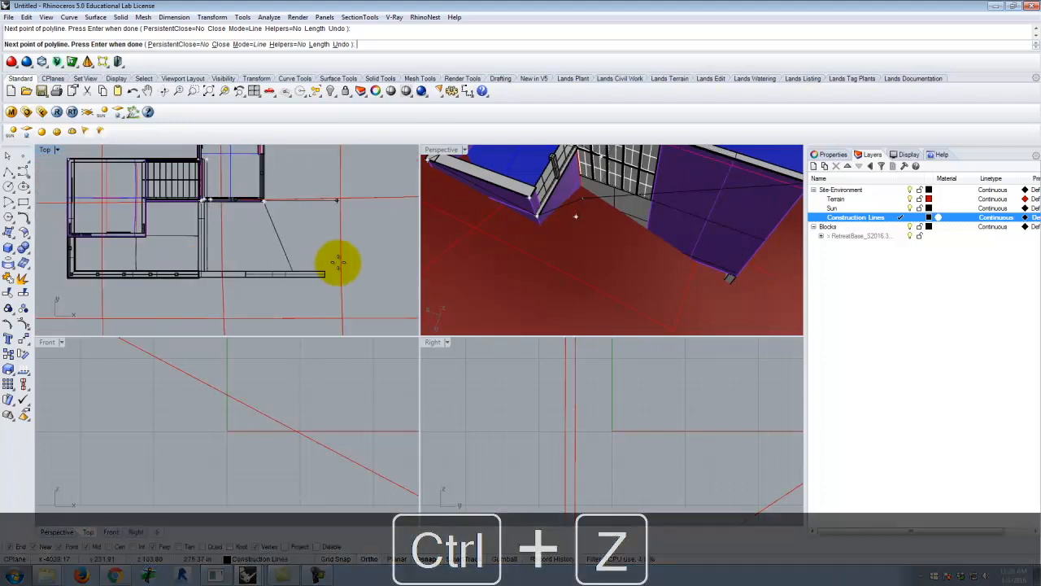
Check where the terrace wall's far end meets the terrain and finish the polyline at the second wing's lower corner
scroll(279, 228, "up", 2)
scroll(277, 228, "down", 1)
scroll(284, 256, "up", 3)
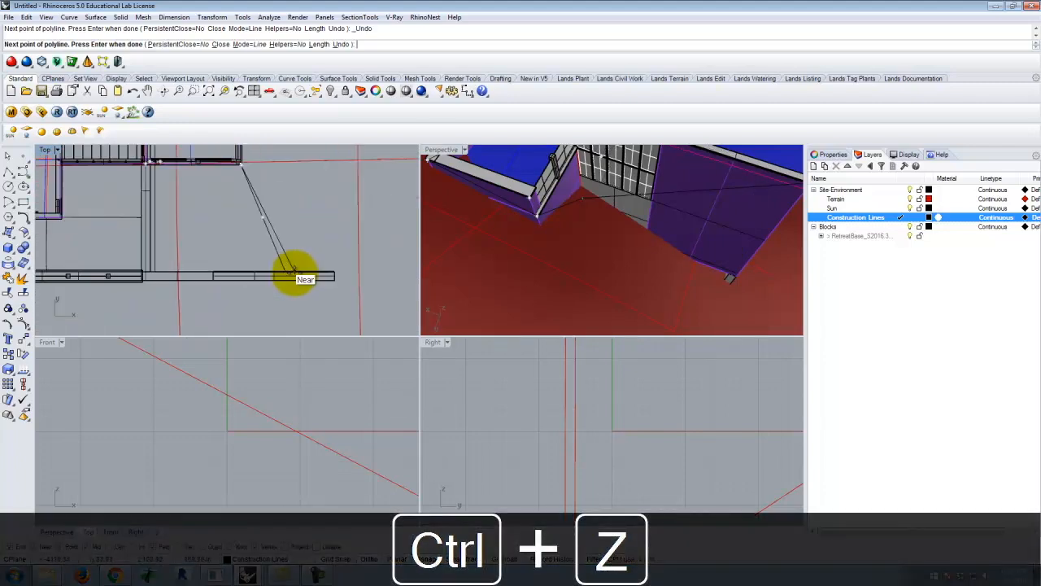
scroll(279, 223, "down", 2)
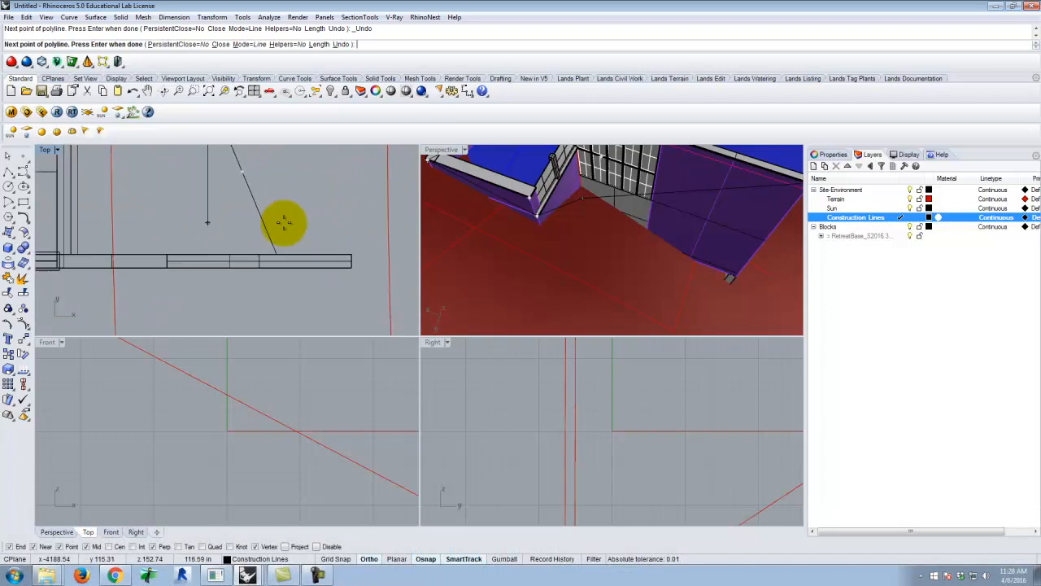
scroll(561, 232, "down", 8)
scroll(550, 218, "up", 6)
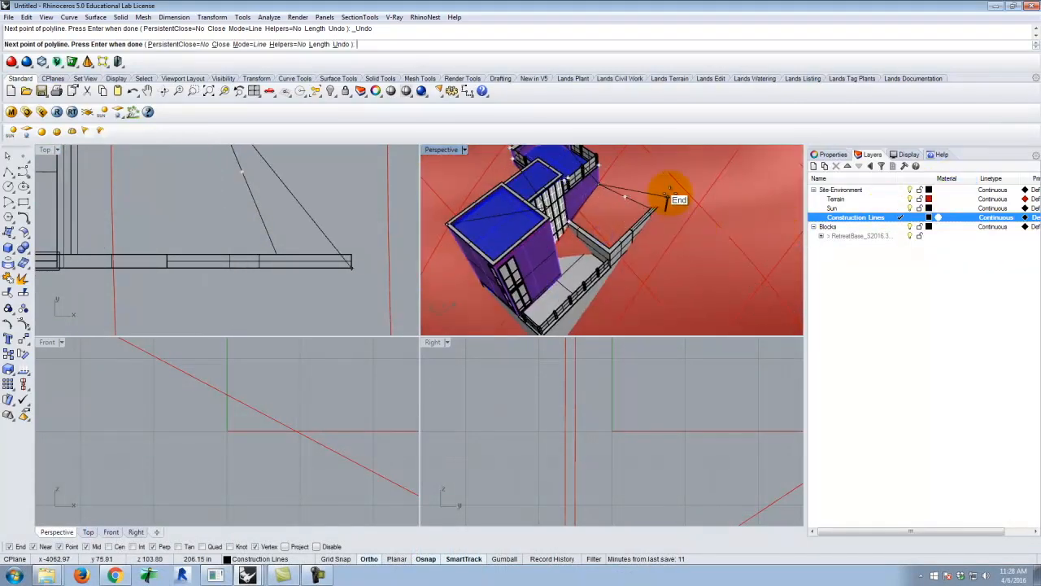
scroll(660, 221, "up", 8)
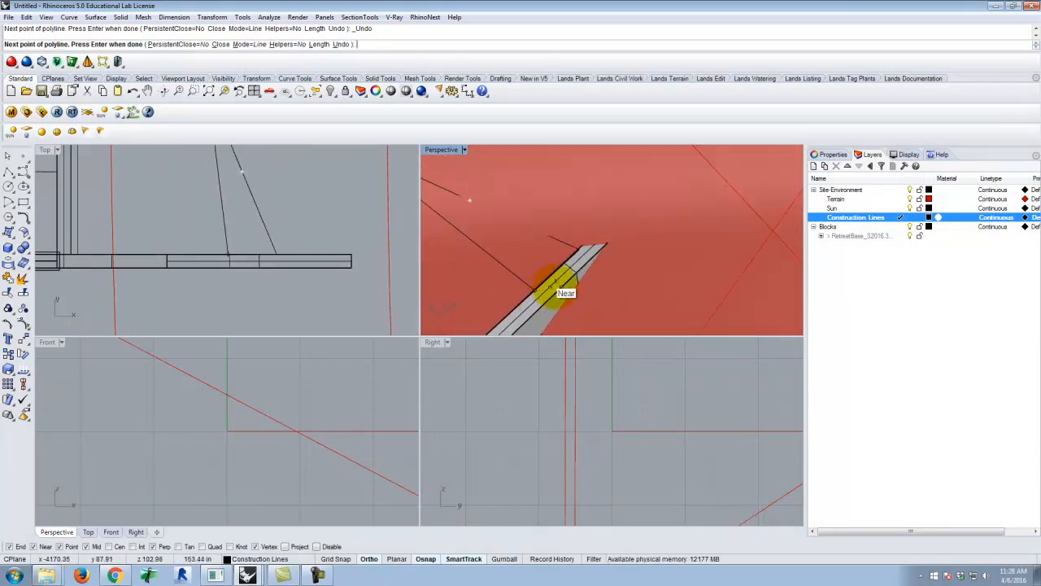
scroll(614, 256, "down", 4)
key("Return")
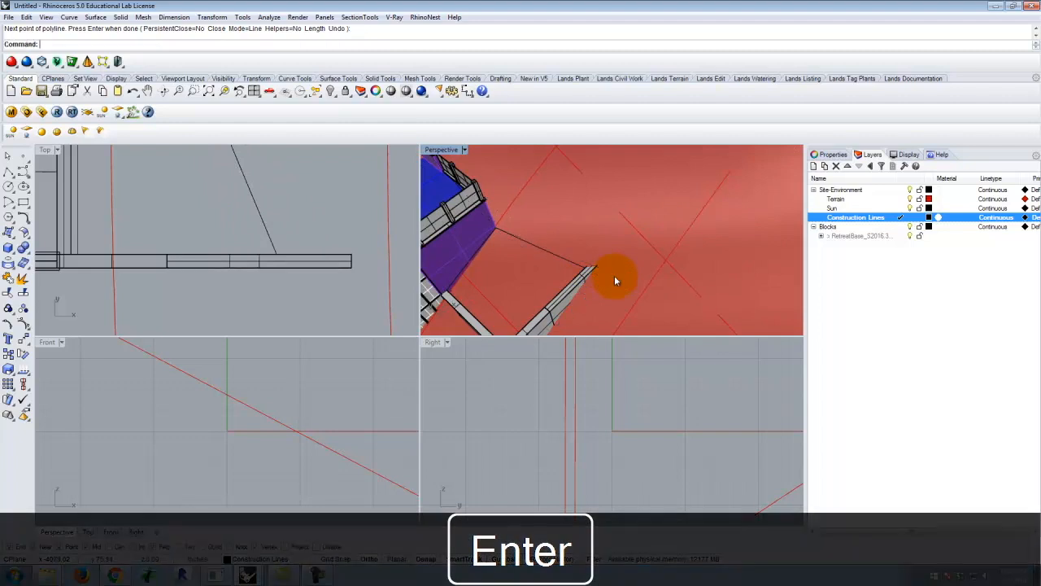
Run Intersect on the terrain and building geometry to generate the curves where the terrace wall meets the terrain
scroll(615, 252, "up", 3)
right_click_drag(626, 324, 553, 283)
left_click(553, 284)
right_click_drag(611, 263, 661, 222)
key("Return")
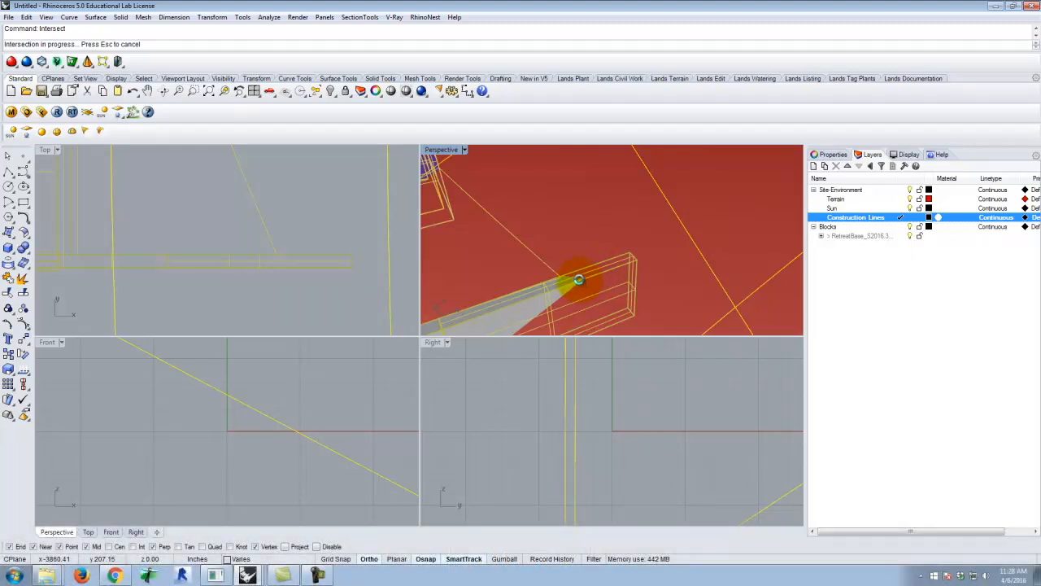
scroll(572, 281, "up", 6)
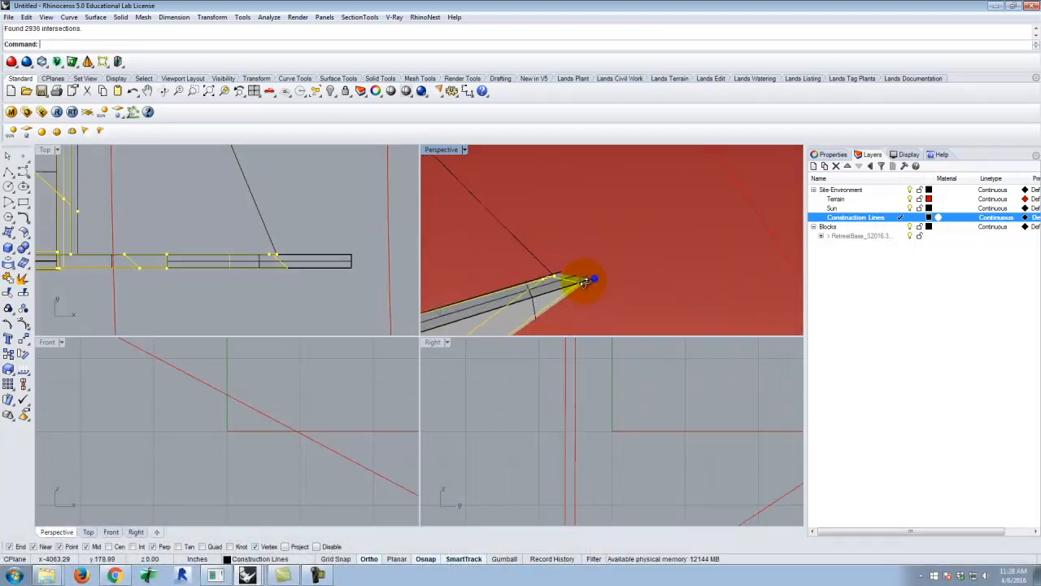
scroll(522, 269, "up", 2)
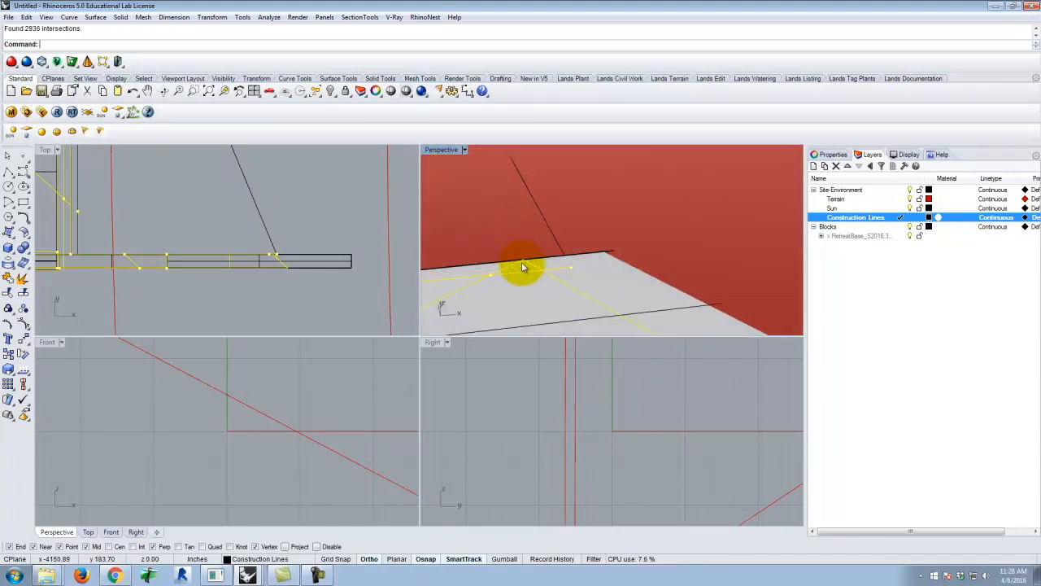
Deselect the intersection curves and start a new polyline at the second wing's lower-right corner in plan
left_click(7, 172)
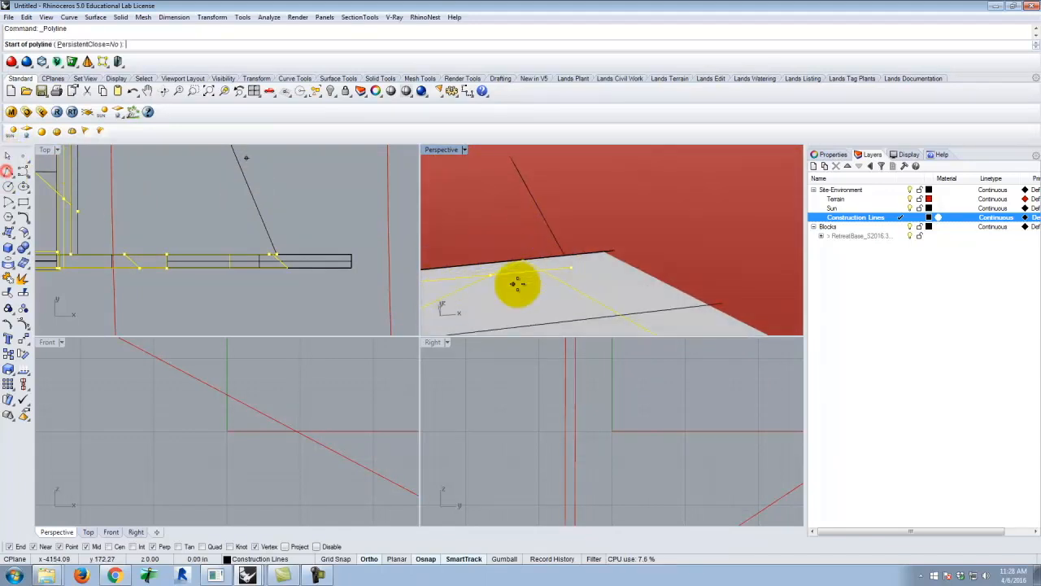
scroll(609, 290, "down", 4)
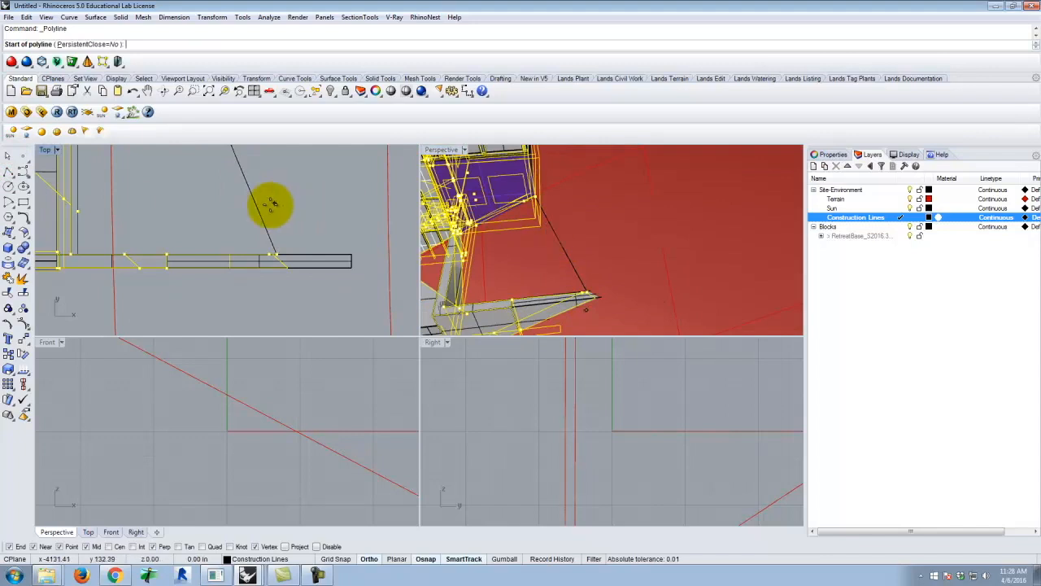
scroll(286, 290, "down", 4)
scroll(277, 251, "up", 6)
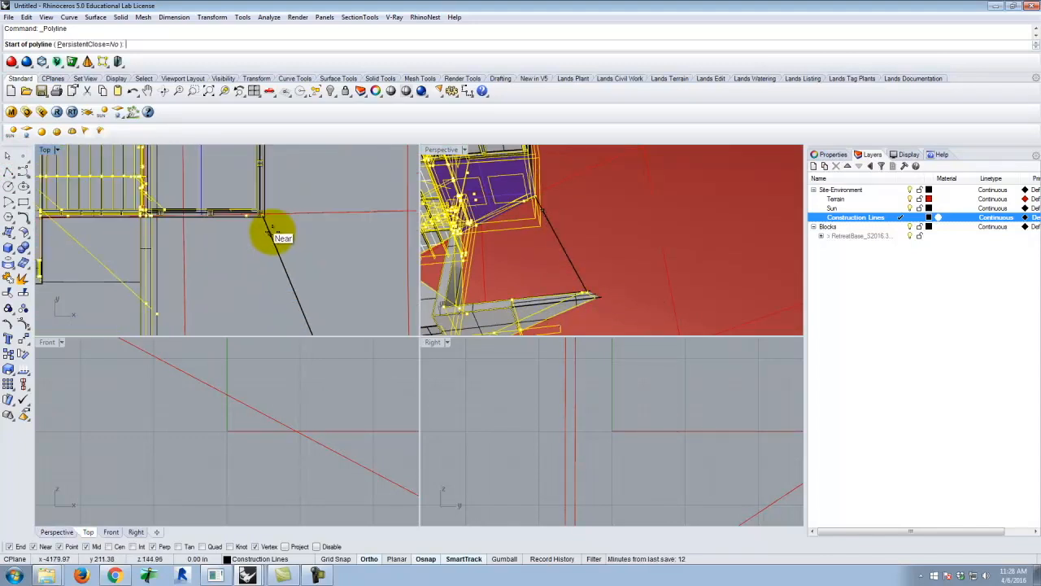
scroll(270, 215, "up", 2)
key("Escape")
key("Escape")
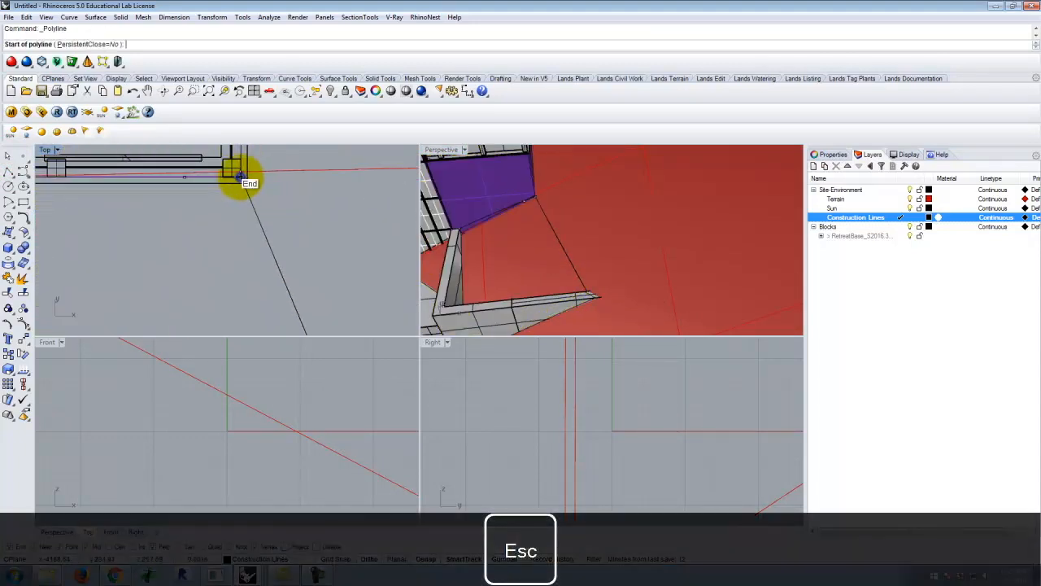
Extend the polyline to the terrain intersection on the terrace wall's inner edge and across to the intersection on its outer edge
scroll(241, 169, "down", 7)
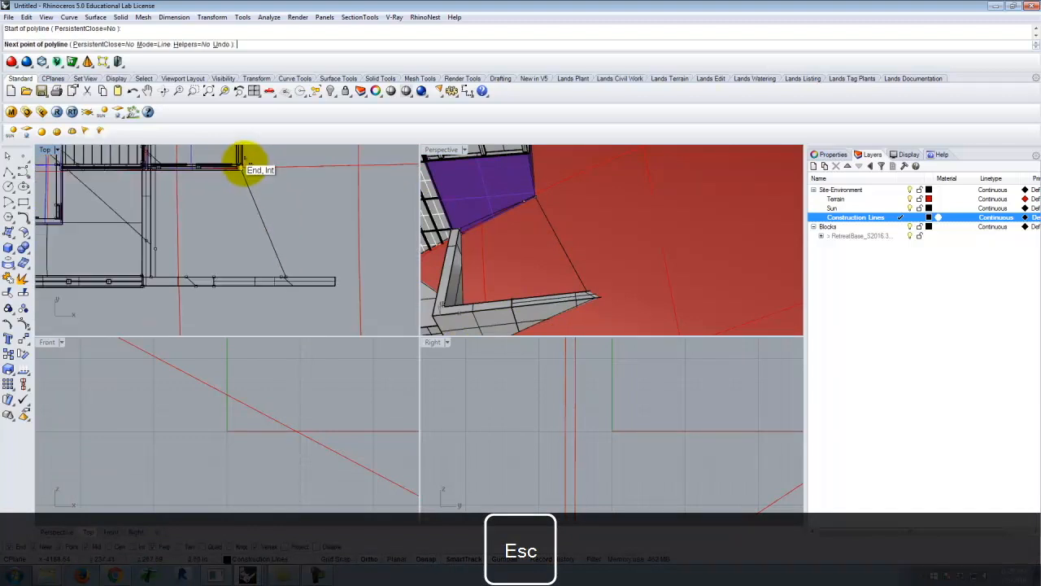
scroll(256, 243, "up", 10)
left_click(226, 226)
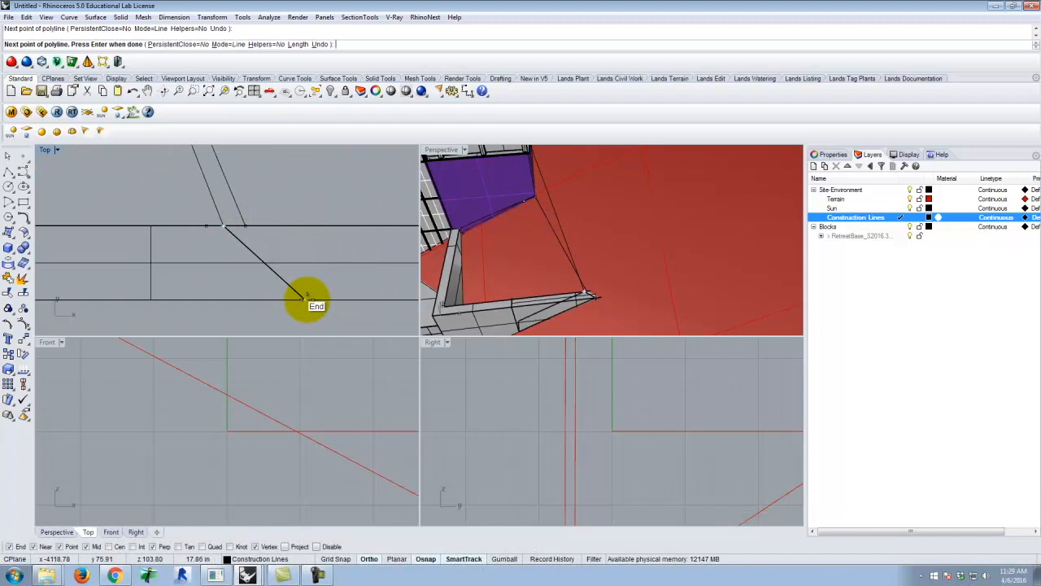
left_click(308, 299)
Continue the polyline to the terrace's lower-left outer corner and up to the first wing's upper-left corner in plan, and finish it
scroll(372, 272, "down", 5)
scroll(196, 289, "up", 6)
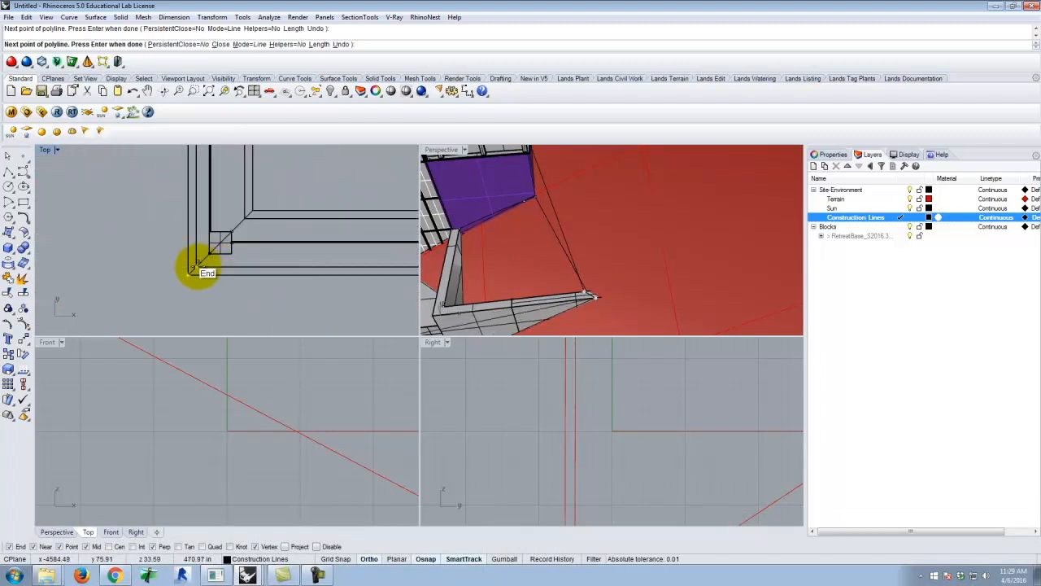
left_click(196, 268)
scroll(211, 277, "down", 4)
scroll(212, 195, "up", 6)
key("Return")
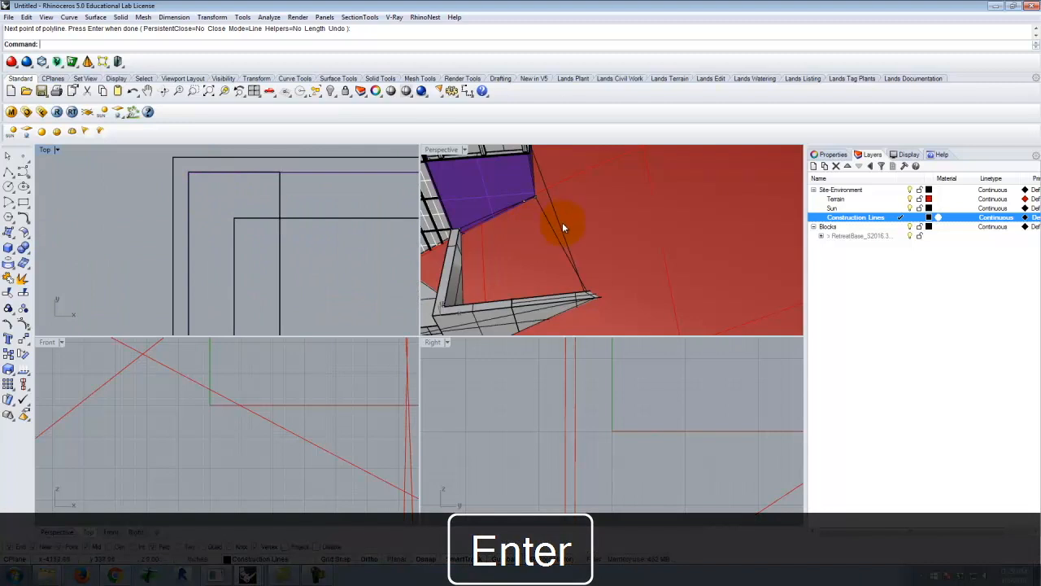
Select the two construction polylines that form the outline around the building and terrace
left_click(553, 218)
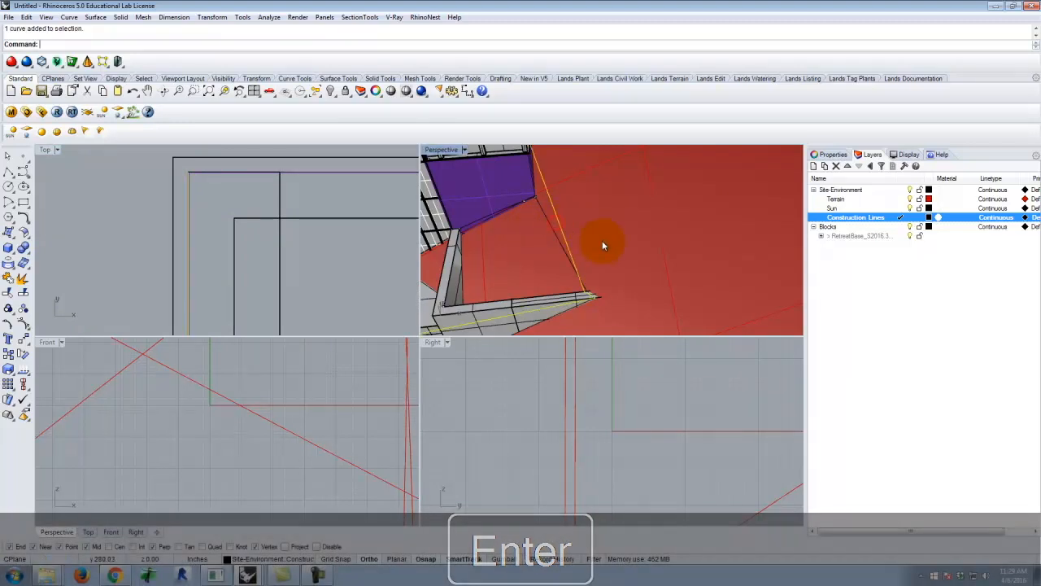
scroll(610, 256, "down", 5)
right_click_drag(419, 190, 577, 177)
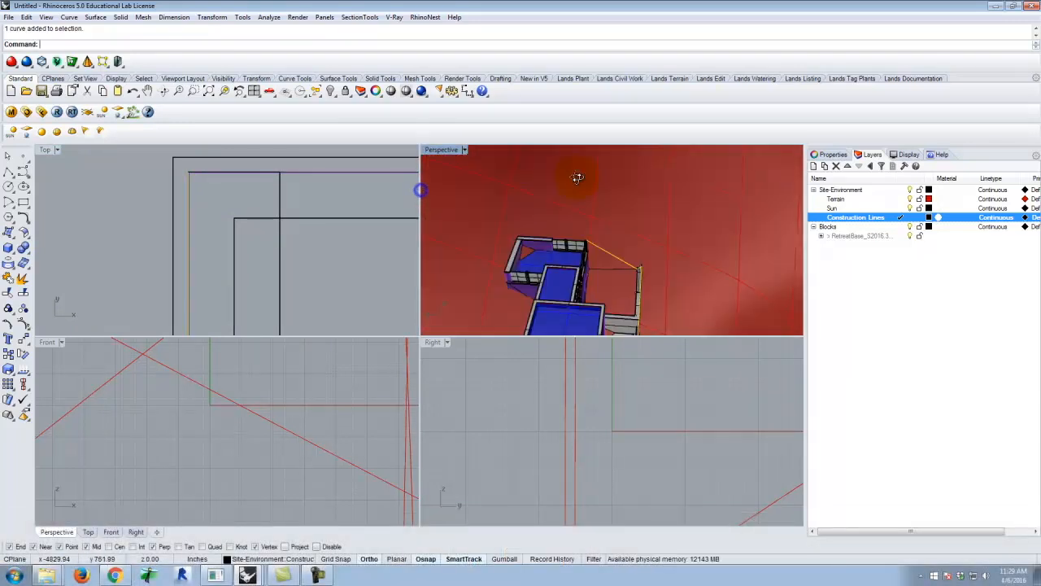
scroll(514, 298, "up", 5)
left_click(507, 304, "shift")
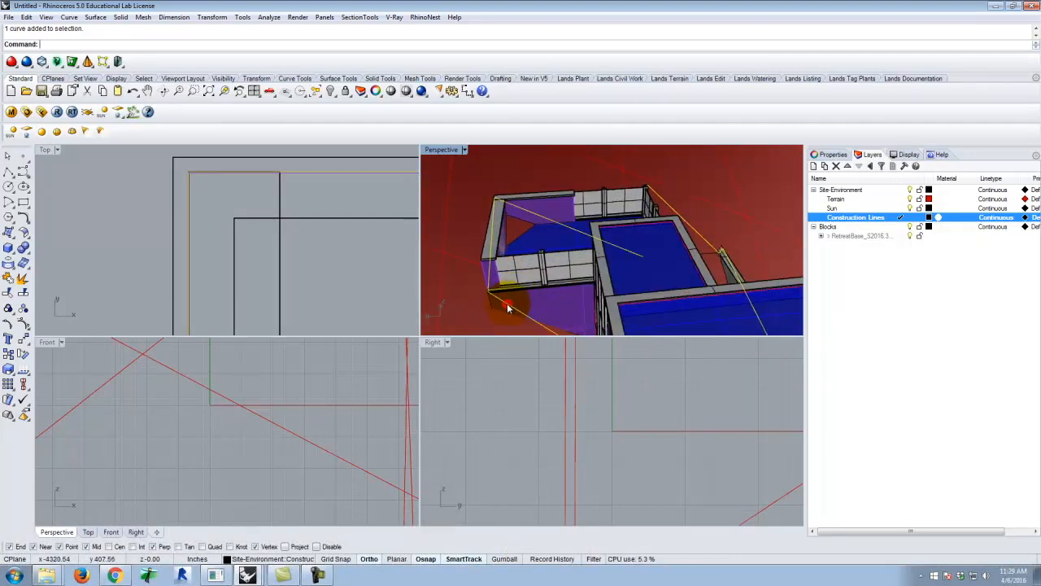
scroll(538, 210, "down", 8)
right_click_drag(628, 233, 558, 253)
right_click_drag(408, 213, 364, 217)
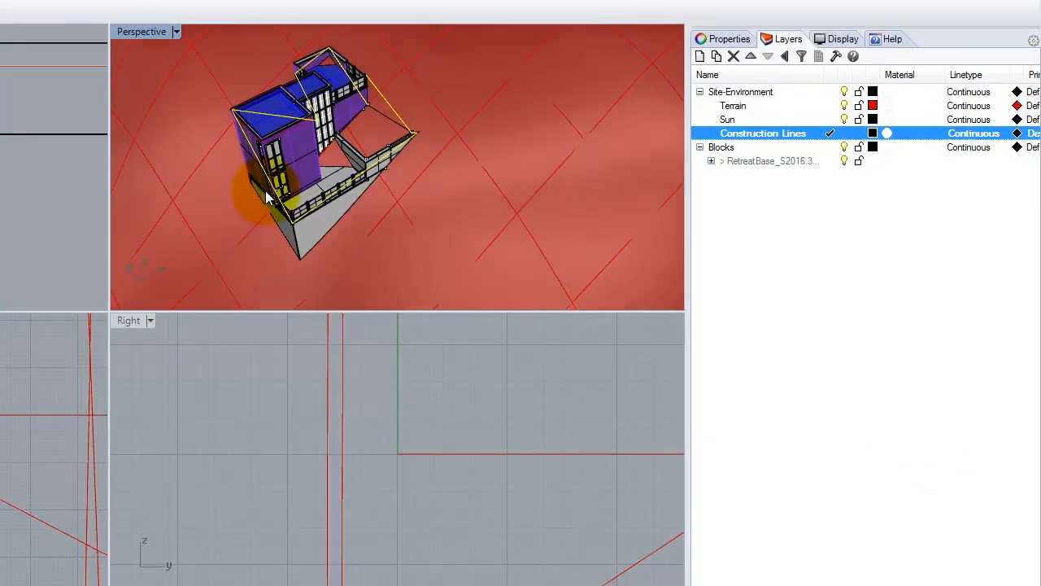
double_click(149, 33)
right_click_drag(330, 108, 252, 140)
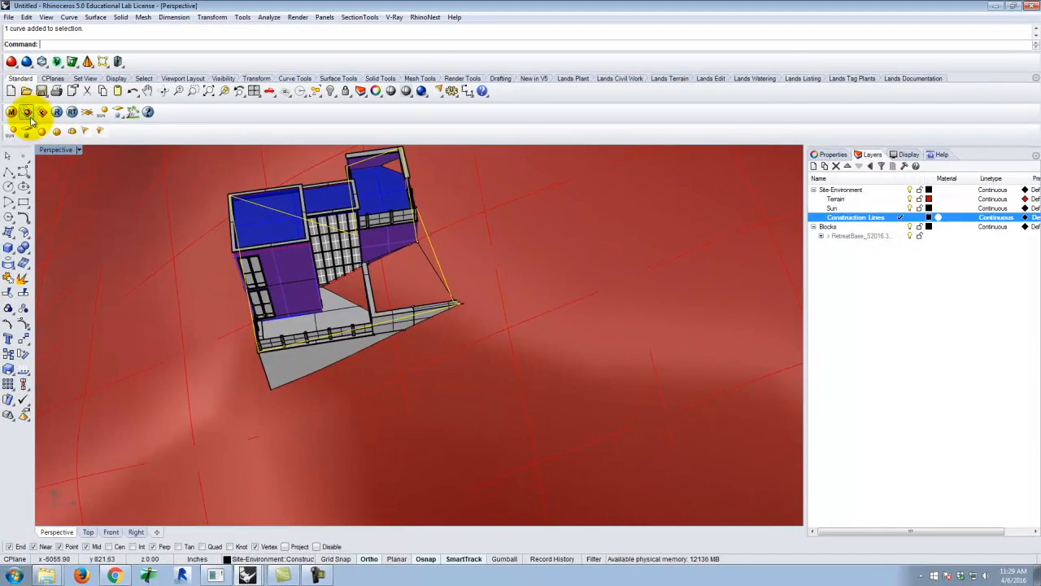
Project the selected outline polylines in plan onto the terrain surface, with the output on the current layer
double_click(62, 154)
scroll(244, 233, "down", 5)
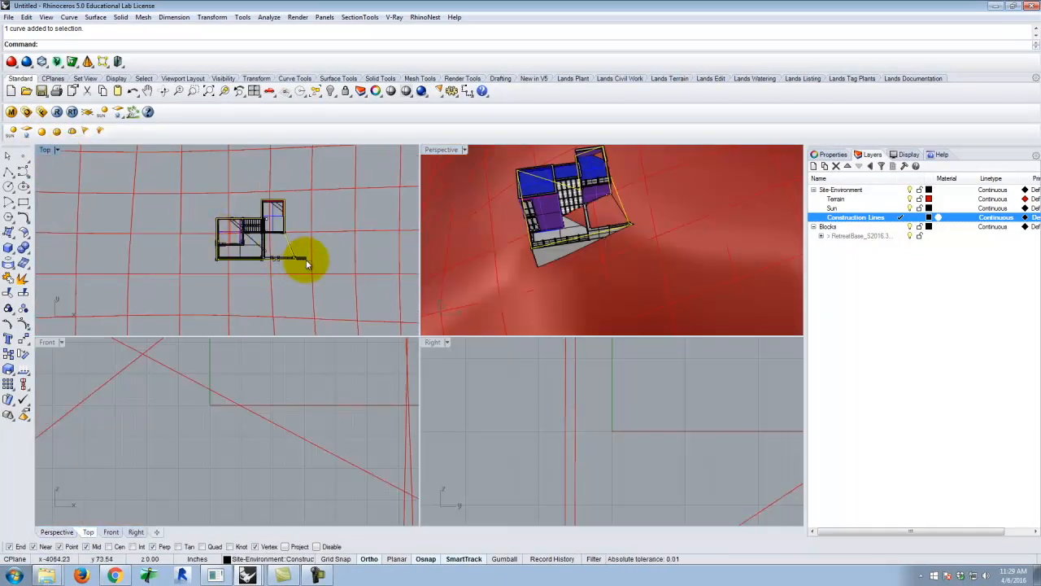
type("roject")
key("Return")
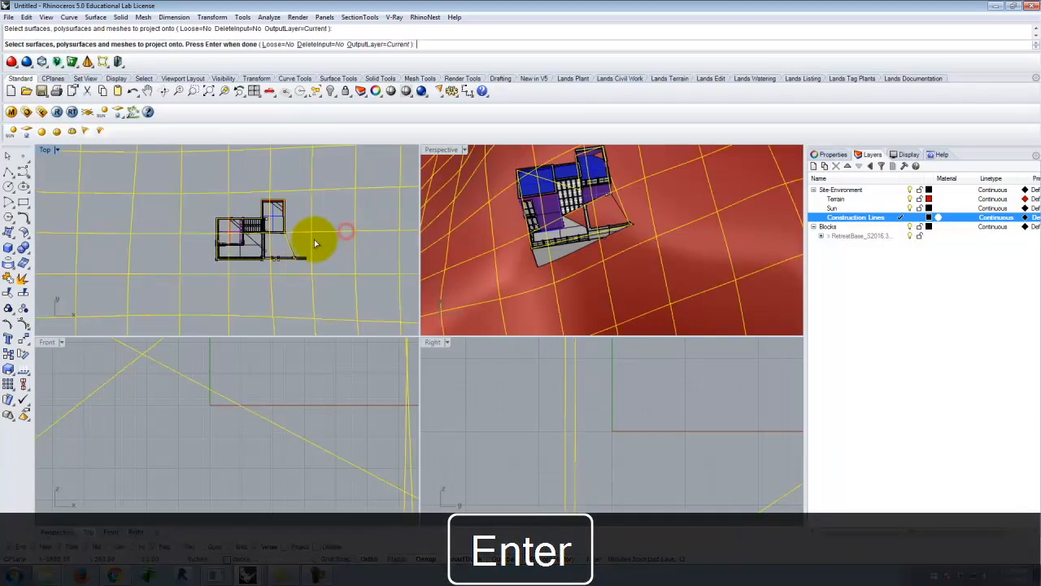
key("Return")
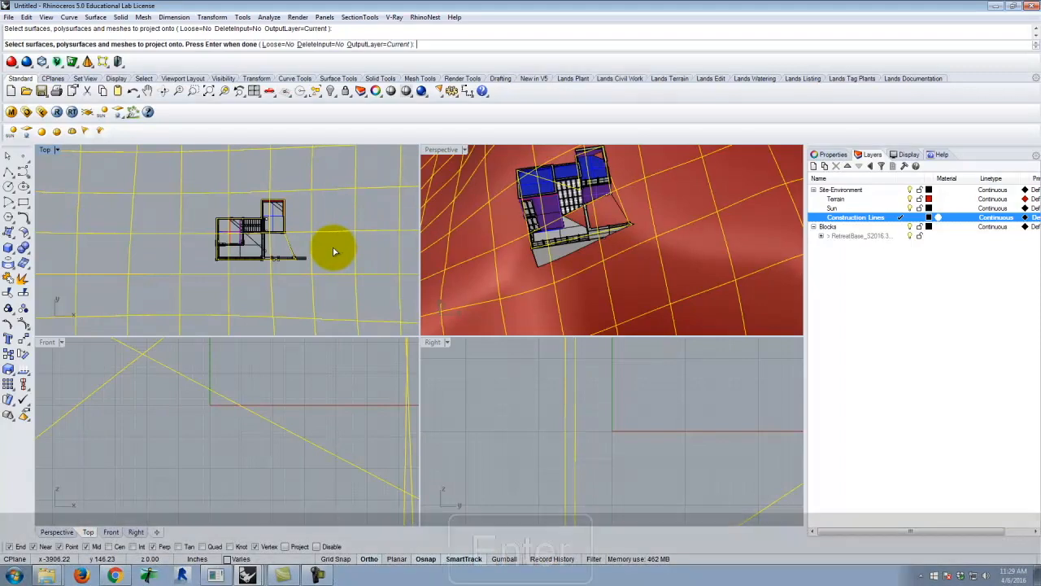
key("Return")
Trim away the terrain inside the building and terrace footprint, using the projected outline as the cutting object
right_click_drag(674, 180, 544, 190)
scroll(629, 210, "up", 6)
right_click_drag(716, 243, 618, 256)
key("Return")
right_click_drag(663, 255, 561, 252)
scroll(651, 209, "up", 4)
right_click_drag(653, 208, 663, 252)
key("Return")
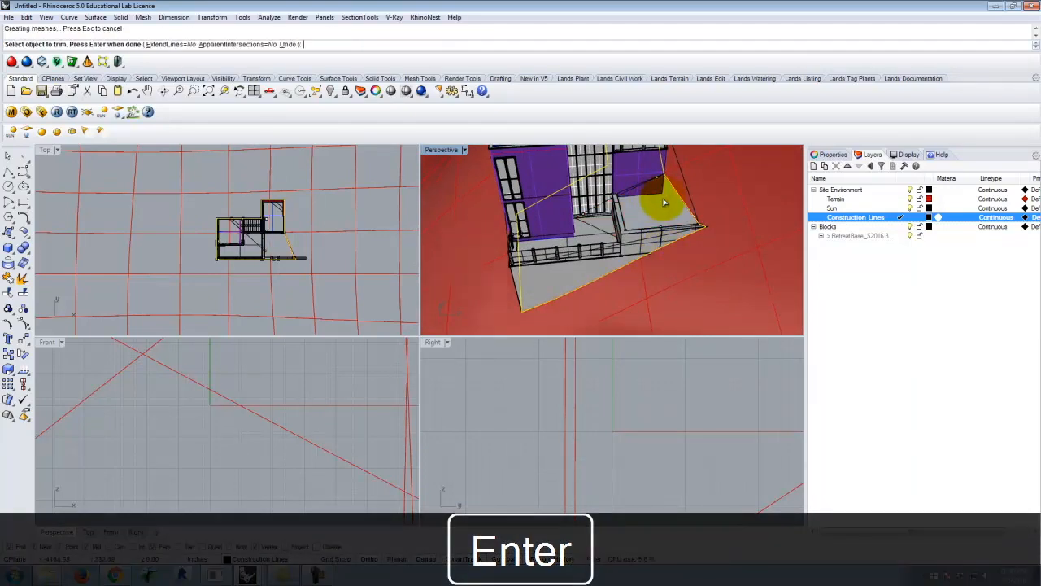
scroll(674, 215, "down", 7)
right_click_drag(713, 233, 657, 263)
key("Escape")
Examine the trimmed terrain edge where it meets the terrace wall and the adjacent building wing
right_click_drag(593, 269, 726, 329)
scroll(649, 203, "up", 6)
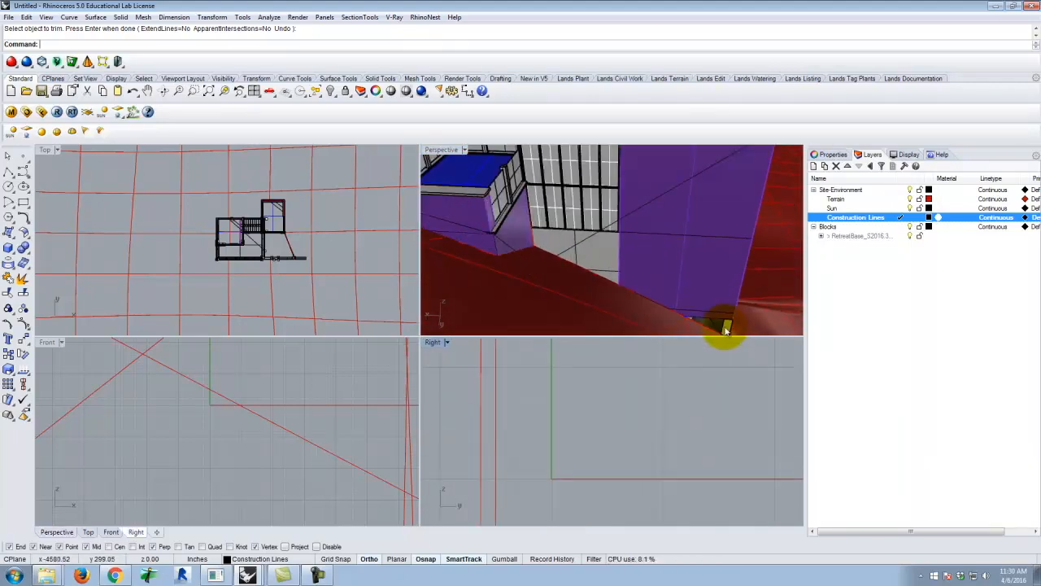
right_click_drag(616, 258, 622, 229)
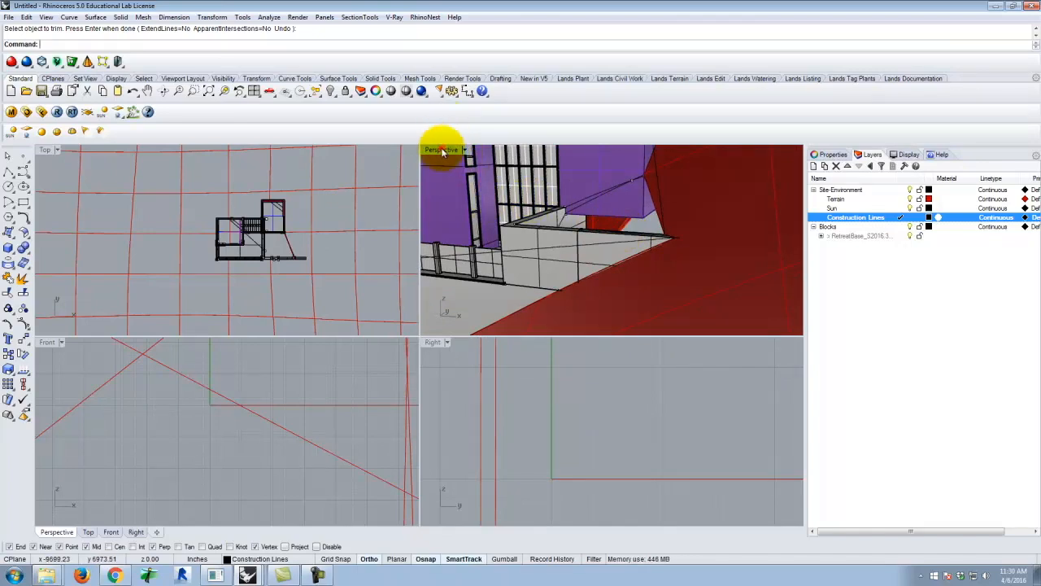
double_click(442, 151)
right_click_drag(453, 212, 458, 273)
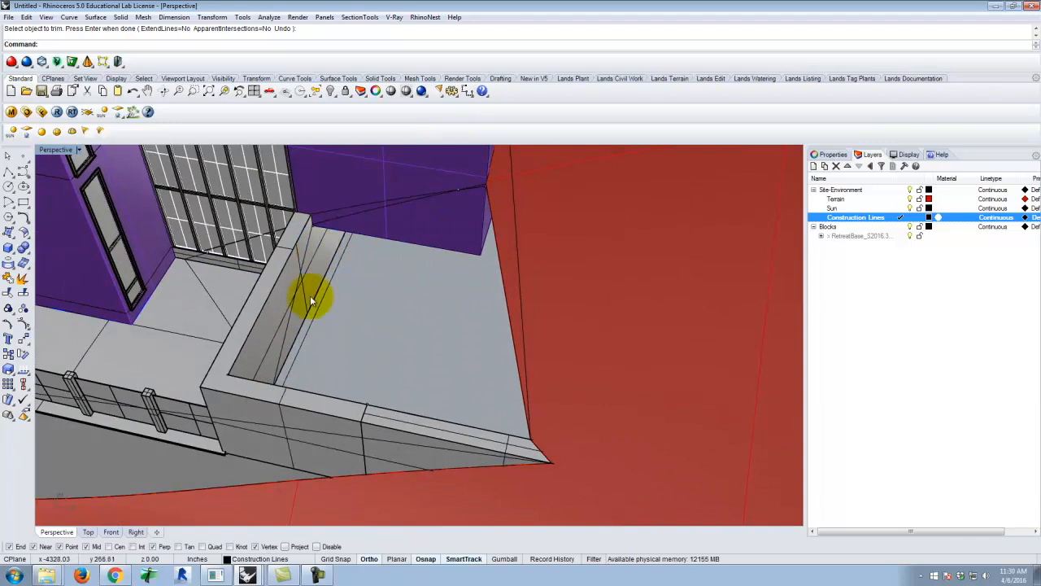
mouse_move(460, 257)
right_mouse_down()
mouse_move(448, 282)
mouse_move(452, 253)
right_mouse_up()
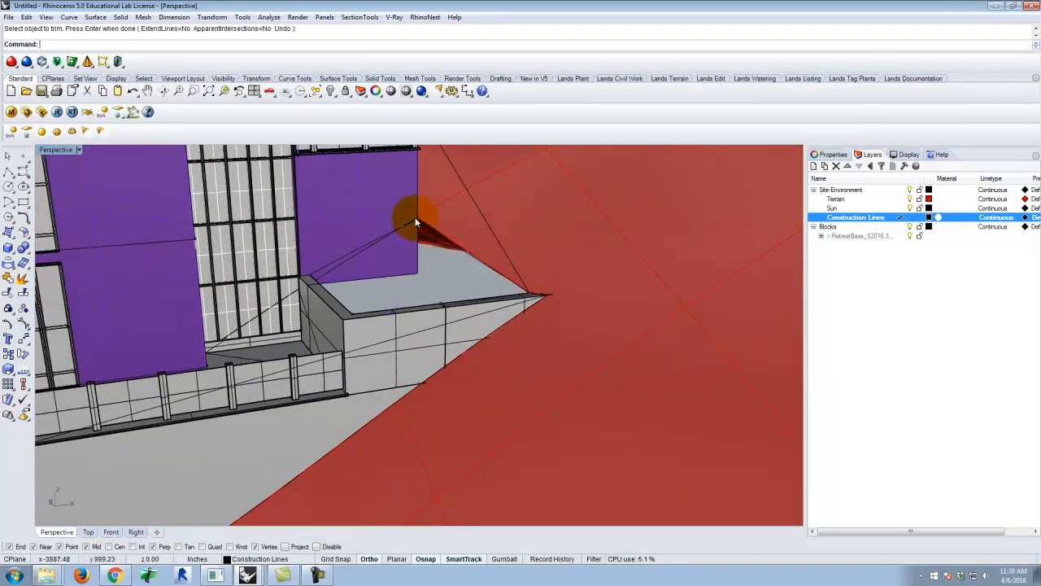
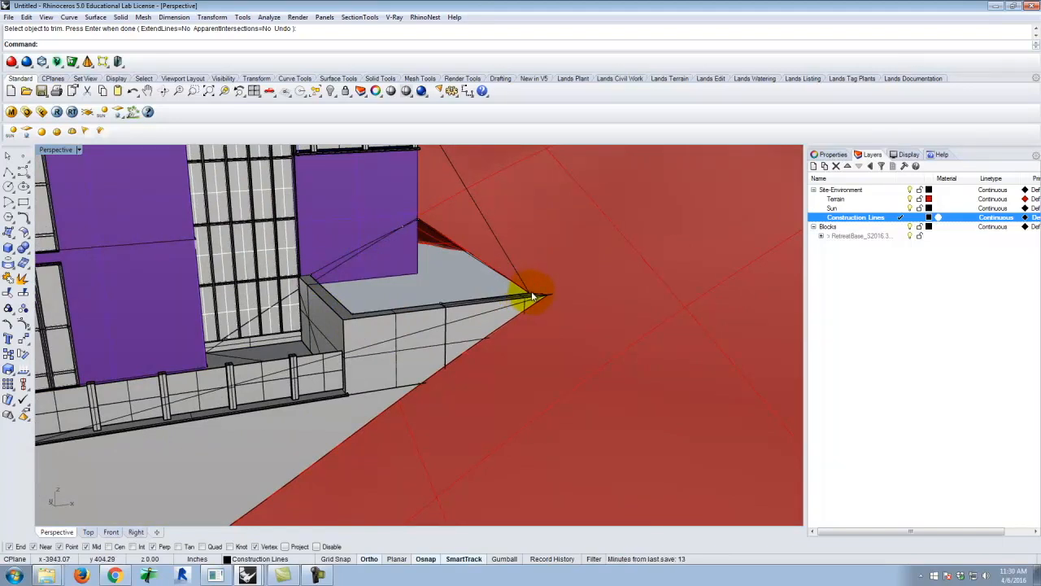
Duplicate the trimmed terrain edge that runs across the terrace from the wall's free end to the building corner
right_click_drag(493, 230, 461, 261)
scroll(460, 261, "up", 2)
type("DupEdge")
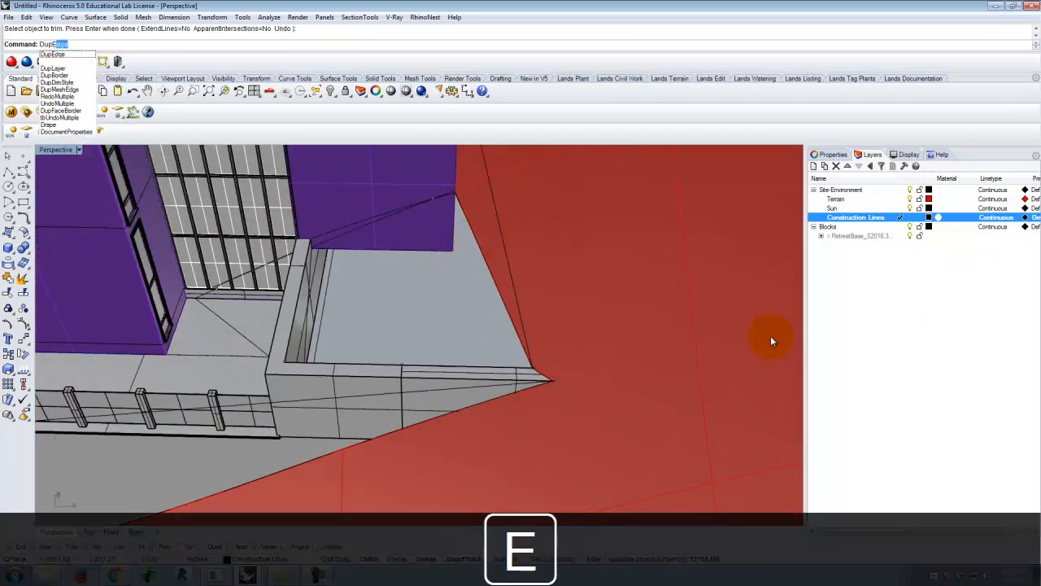
key("Return")
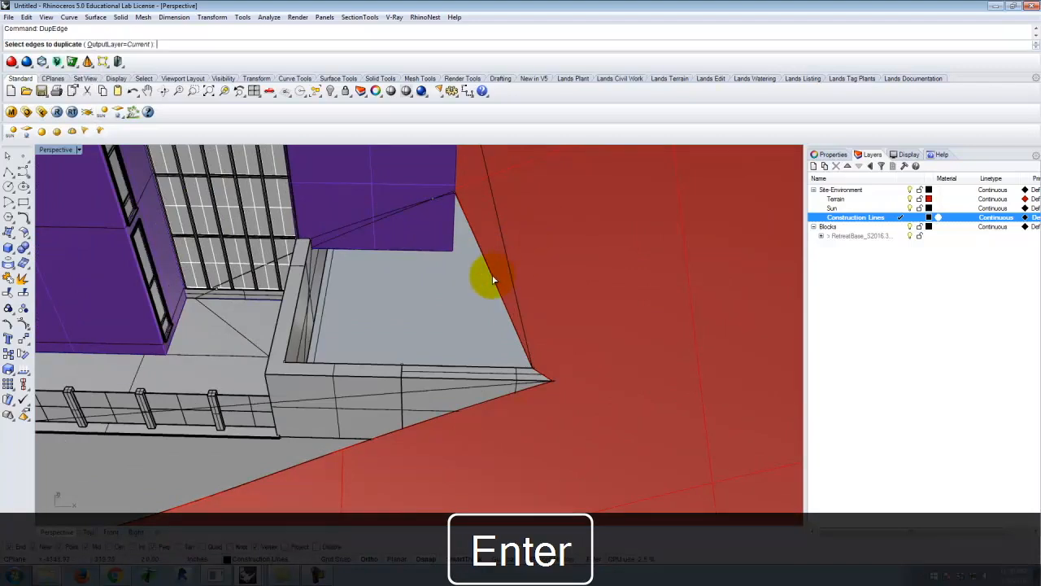
right_click_drag(540, 286, 563, 257)
right_click_drag(411, 240, 519, 238)
key("Return")
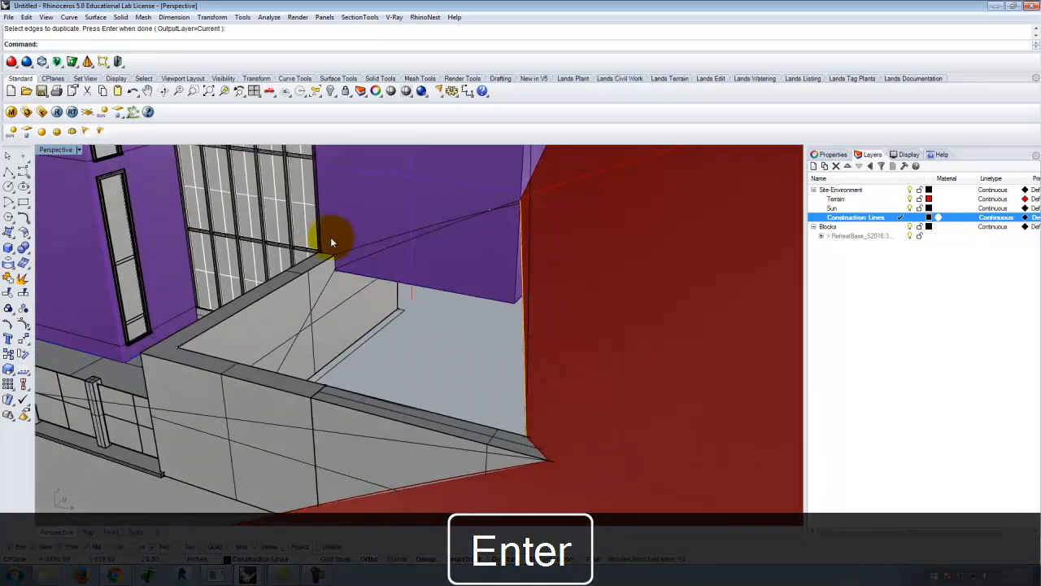
Examine the terrace walls' inner top edges and the corner where they meet the building
scroll(334, 250, "up", 7)
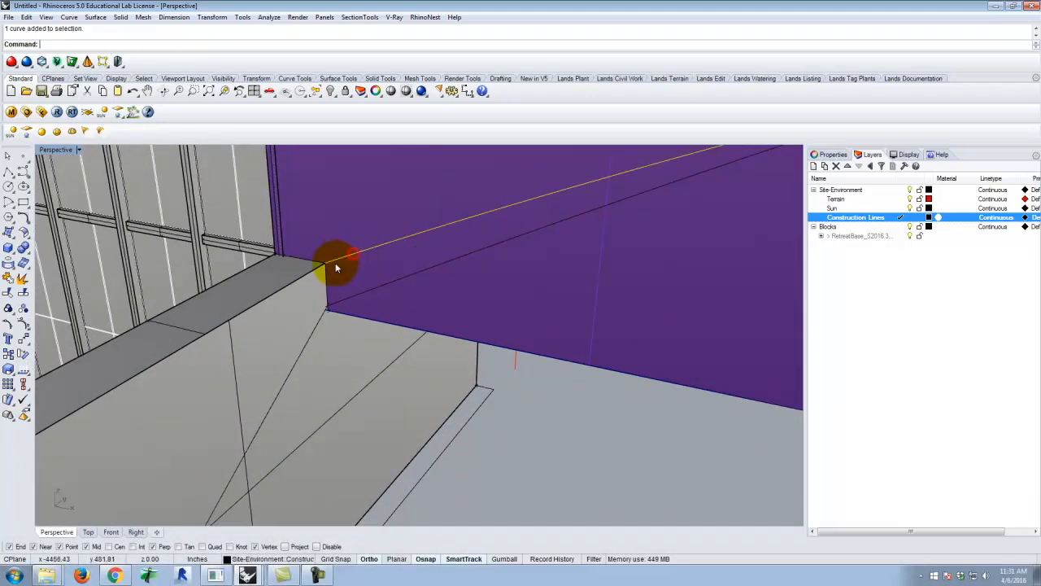
scroll(335, 269, "down", 3)
key("Escape")
scroll(318, 271, "up", 6)
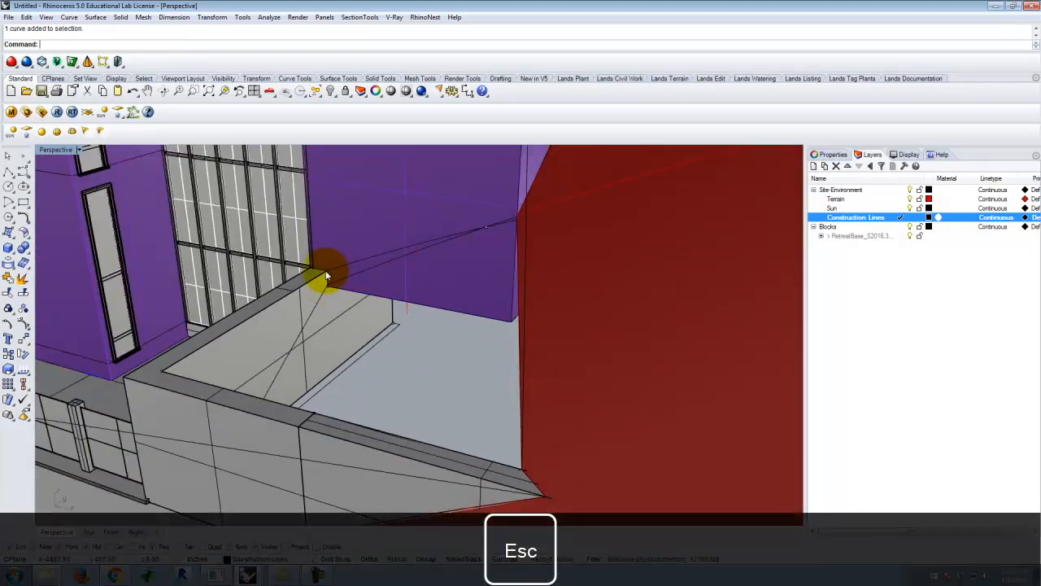
right_click_drag(444, 284, 445, 294)
scroll(451, 268, "down", 4)
right_click_drag(179, 353, 390, 281, "shift")
scroll(483, 210, "down", 3)
scroll(195, 270, "up", 5)
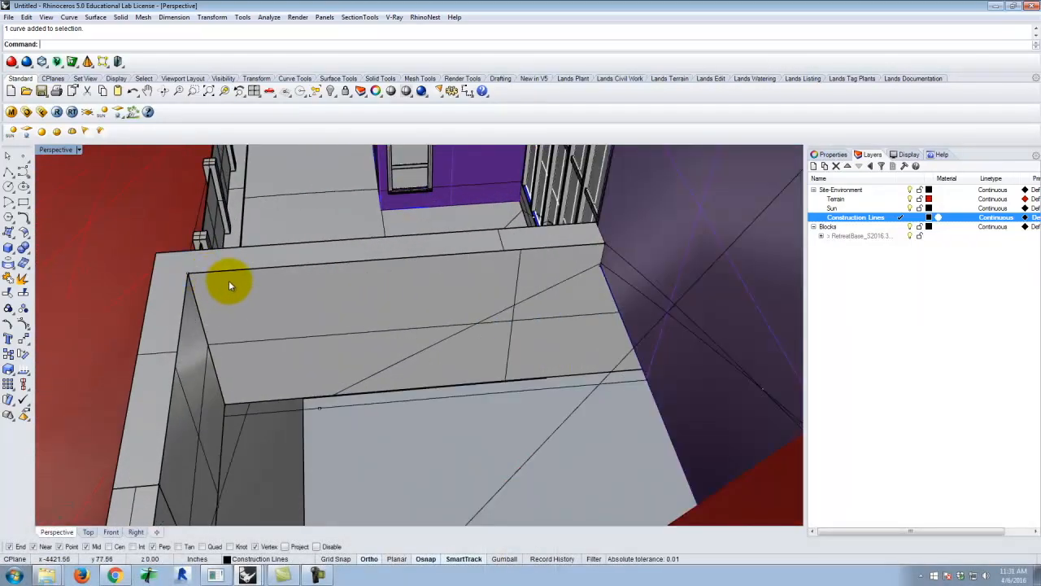
scroll(506, 267, "down", 5)
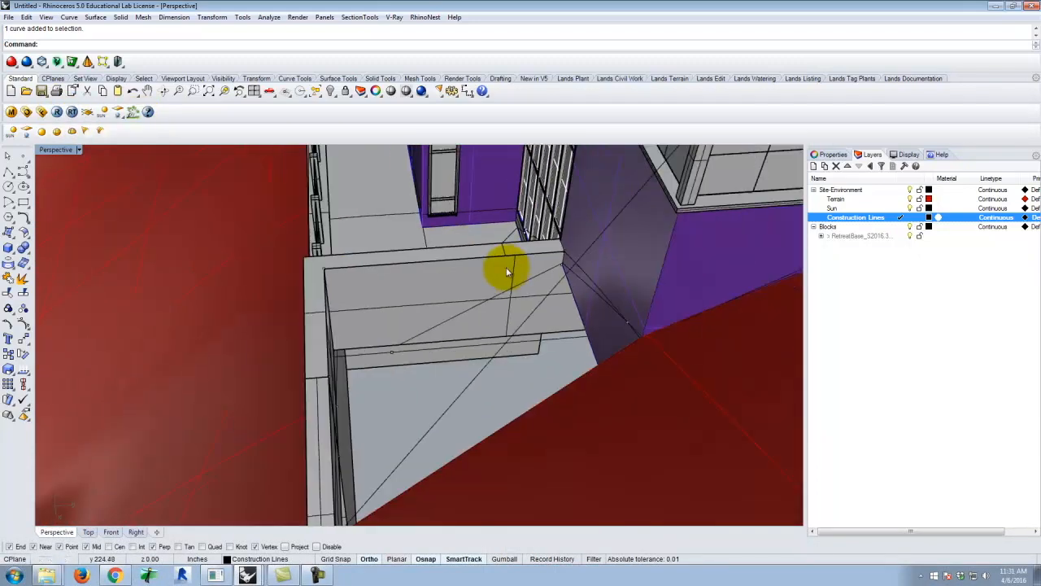
key("BackSpace")
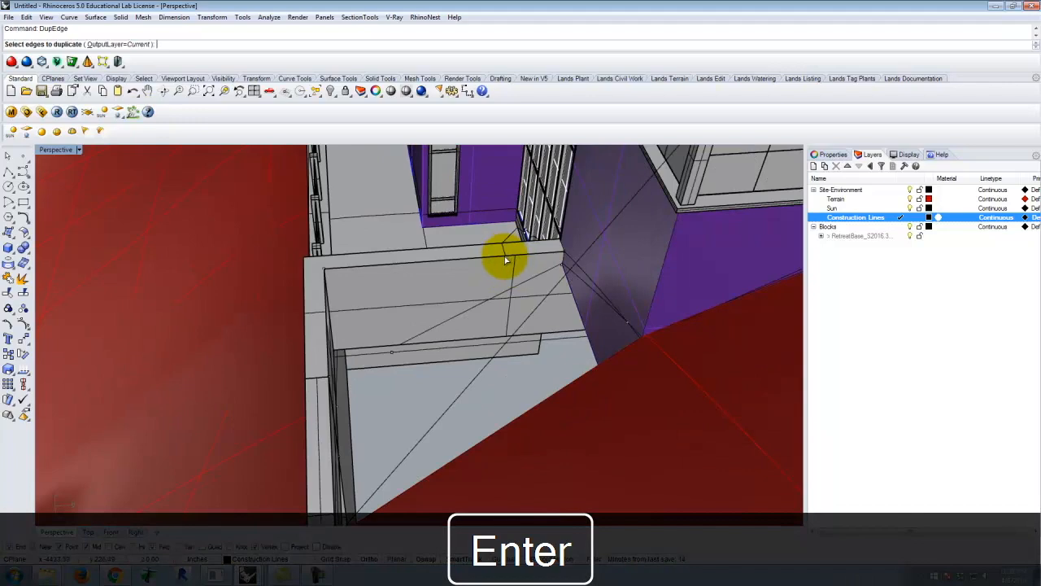
left_click(497, 261)
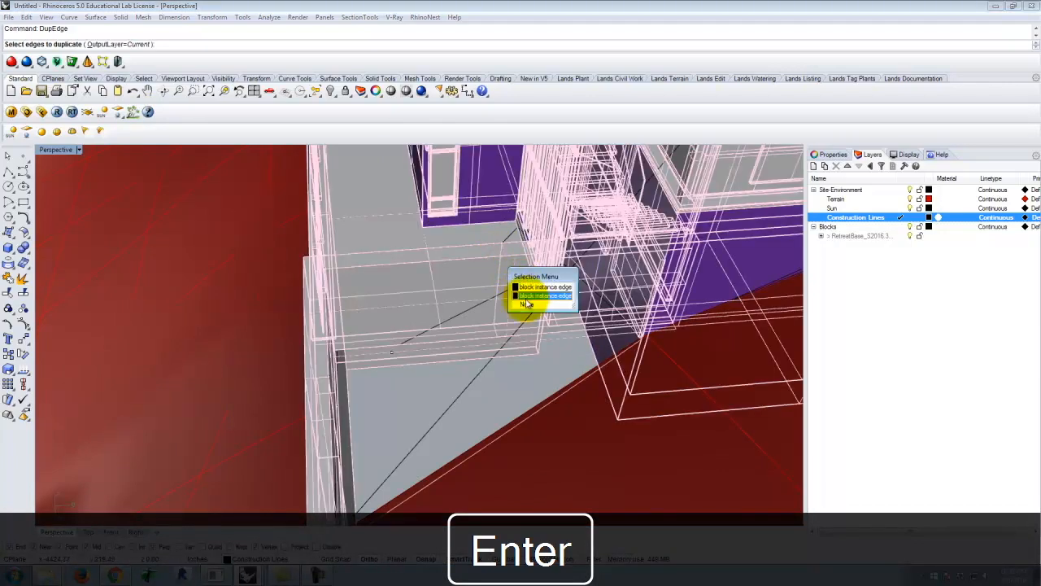
key("Escape")
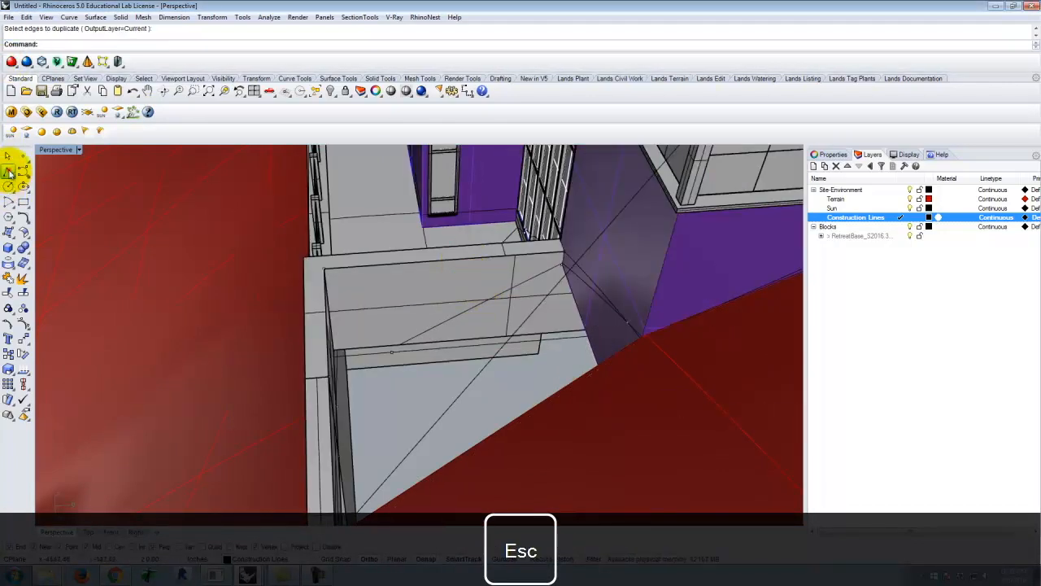
Start a polyline where the terrace wall's inner top edge meets the building and run it to the inner corner of the walls
left_click(7, 172)
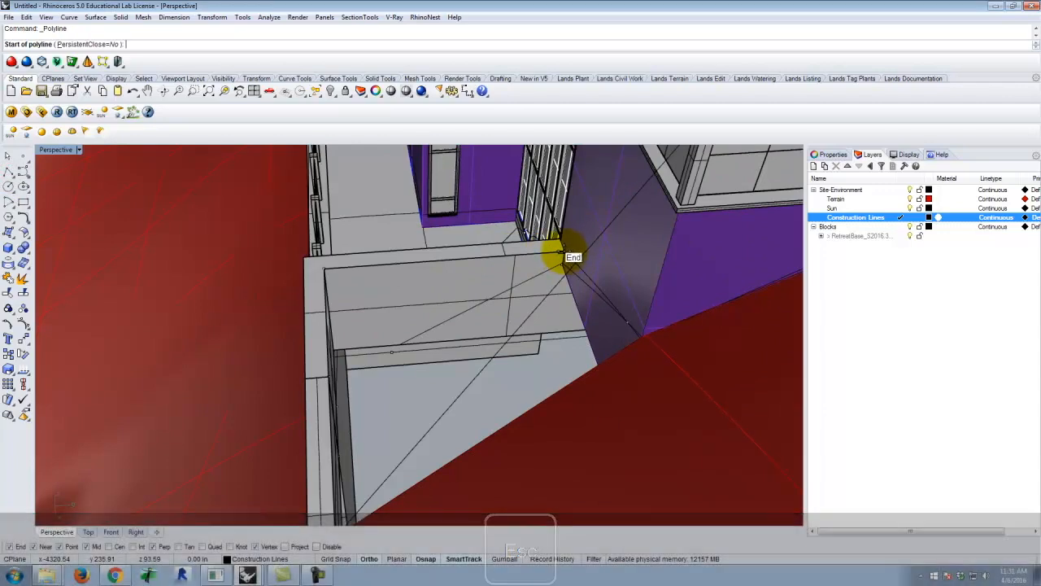
scroll(567, 252, "up", 2)
scroll(568, 249, "up", 2)
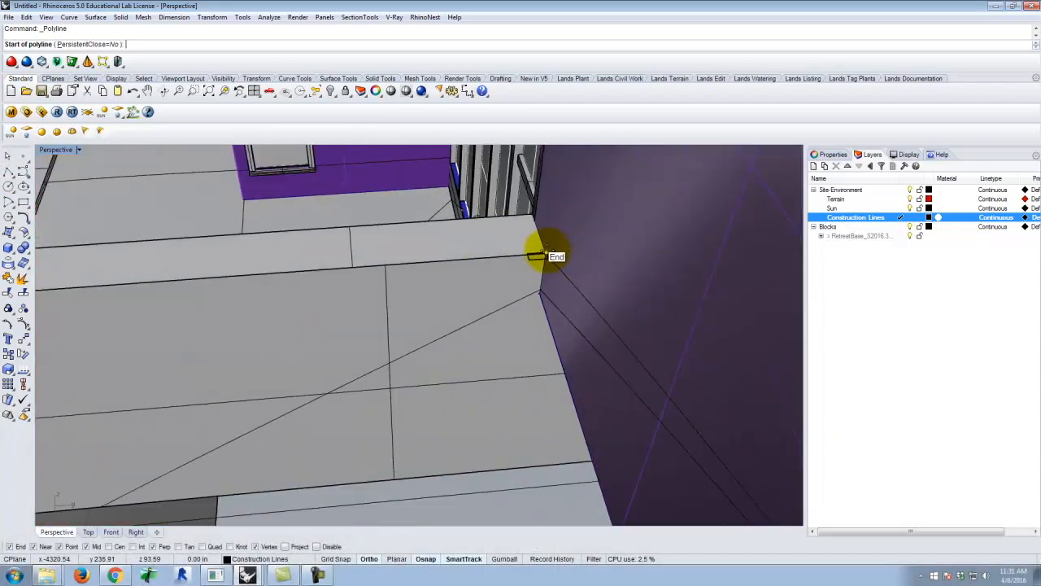
scroll(537, 257, "up", 2)
scroll(531, 281, "down", 1)
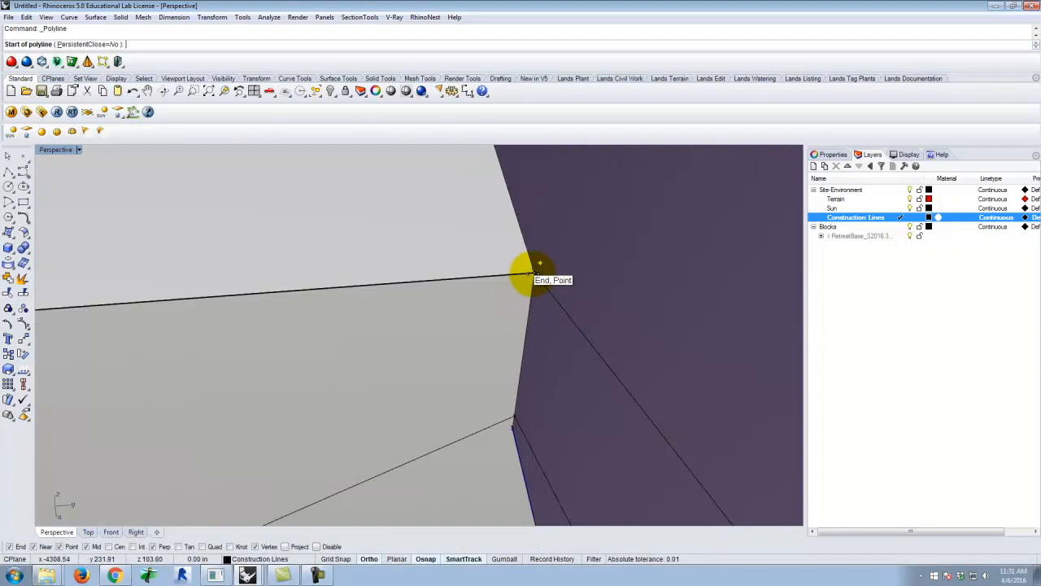
scroll(533, 274, "down", 5)
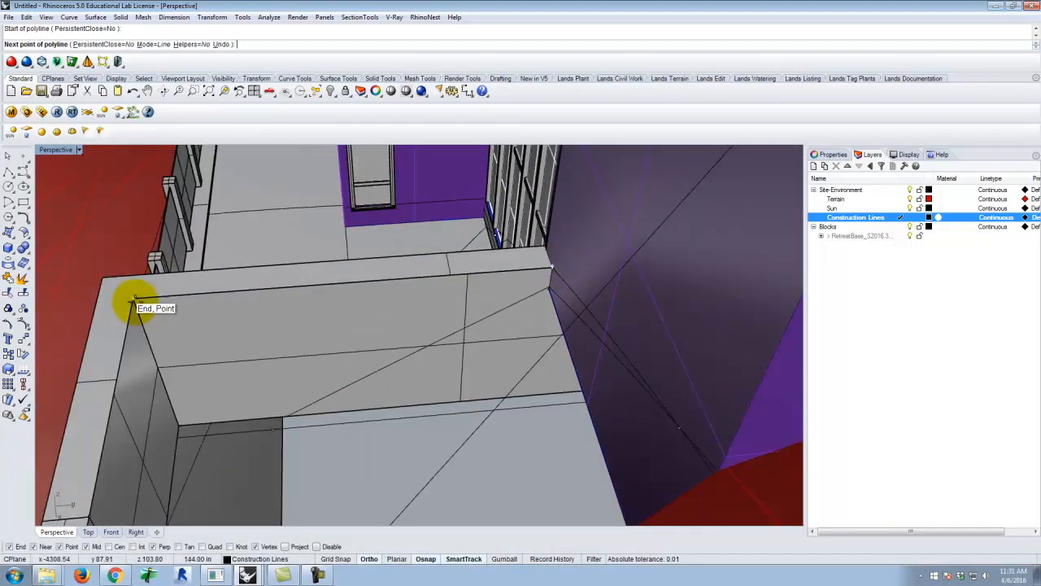
scroll(138, 292, "down", 5)
scroll(163, 268, "up", 5)
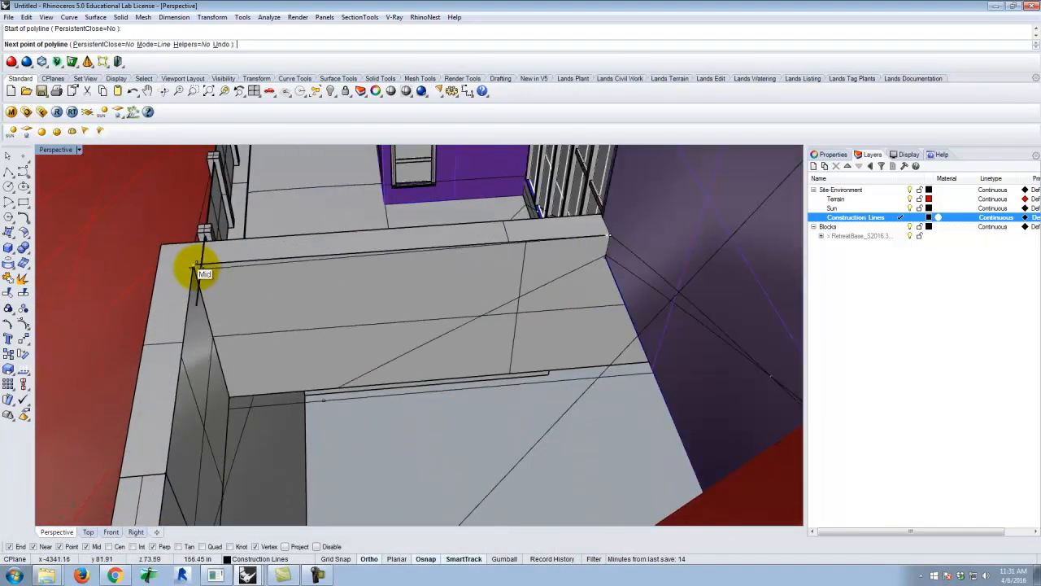
left_click(194, 265)
Continue the polyline along the second wall's inner top edge to its free end at the terrain and finish it
scroll(199, 251, "down", 6)
right_click_drag(197, 250, 274, 290)
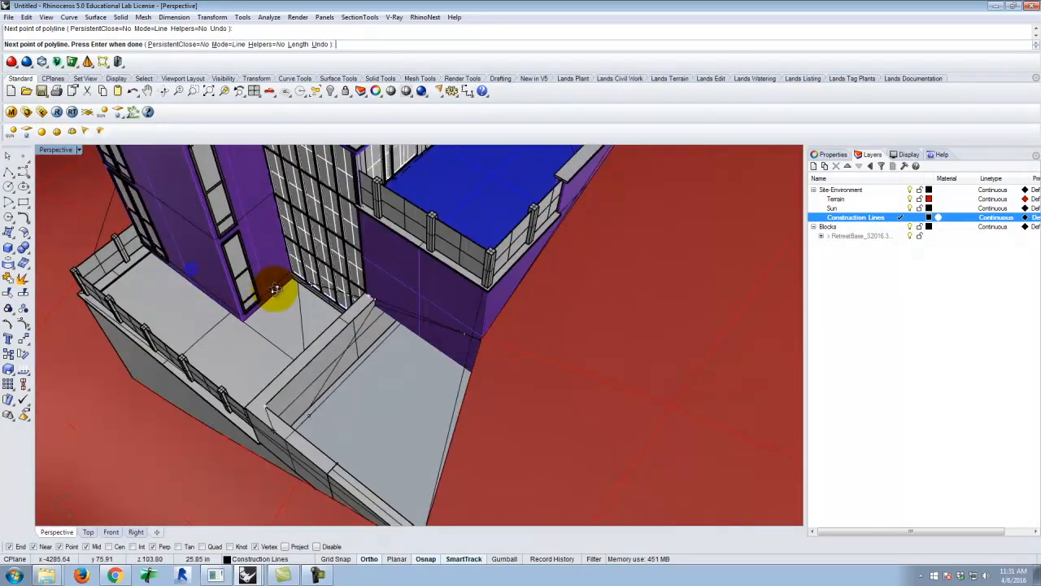
scroll(265, 276, "down", 2)
scroll(349, 399, "down", 2)
scroll(351, 411, "up", 6)
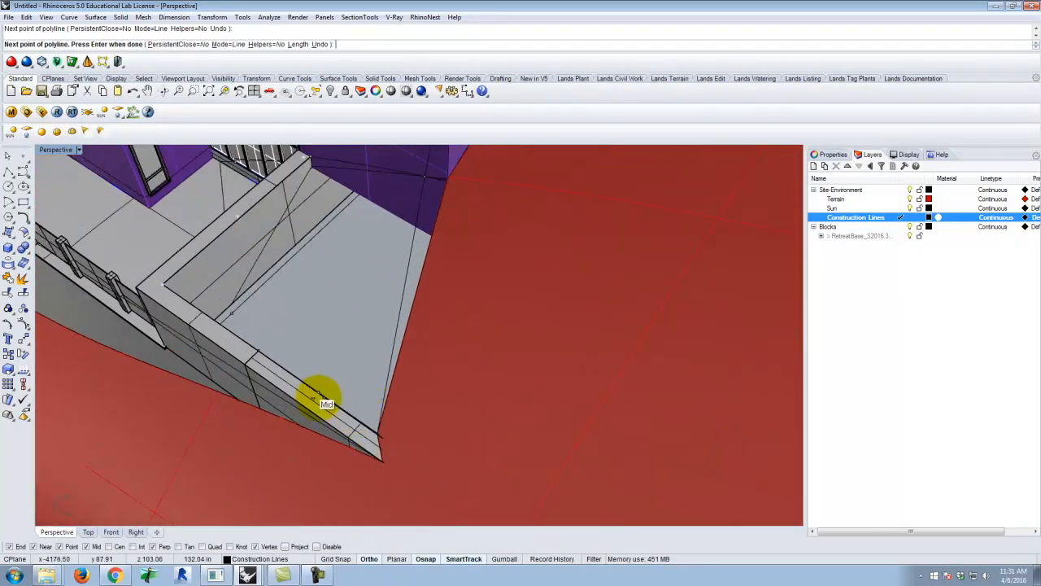
scroll(357, 427, "up", 4)
scroll(418, 441, "down", 2)
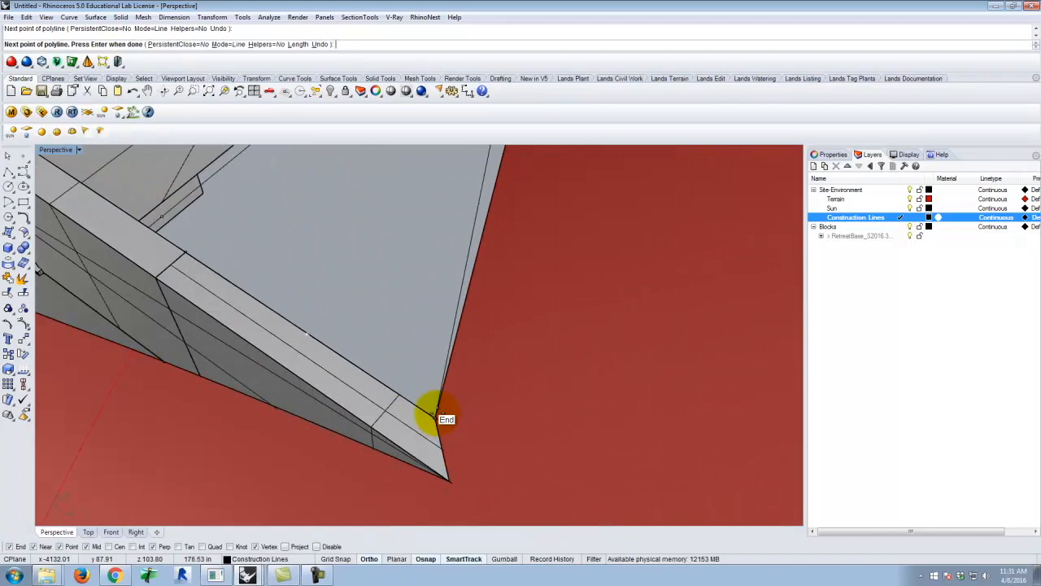
key("Return")
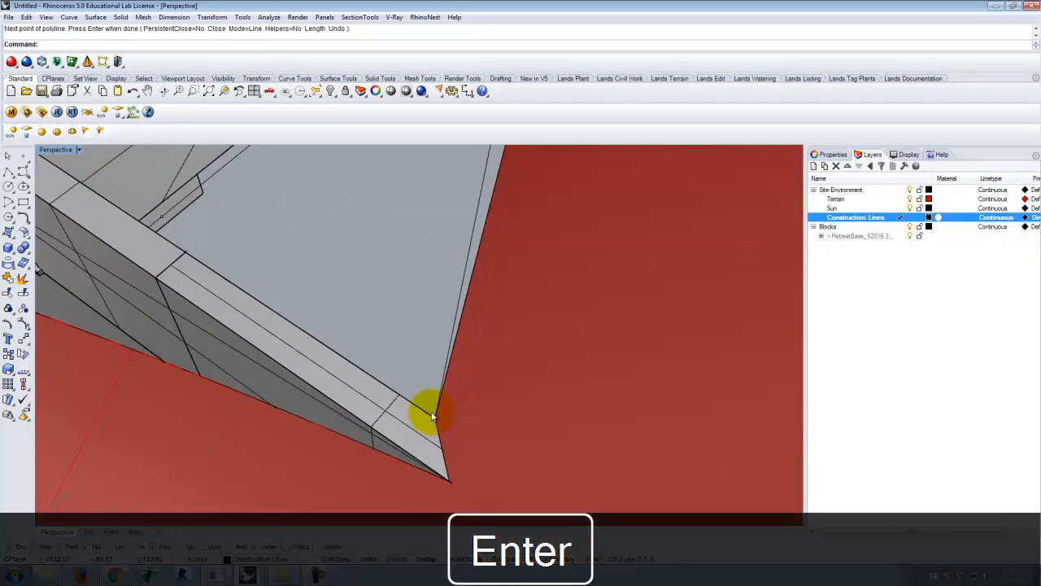
Move the wall-edge polyline vertically by -4" from its inner corner point
left_click(423, 411)
left_click(456, 437)
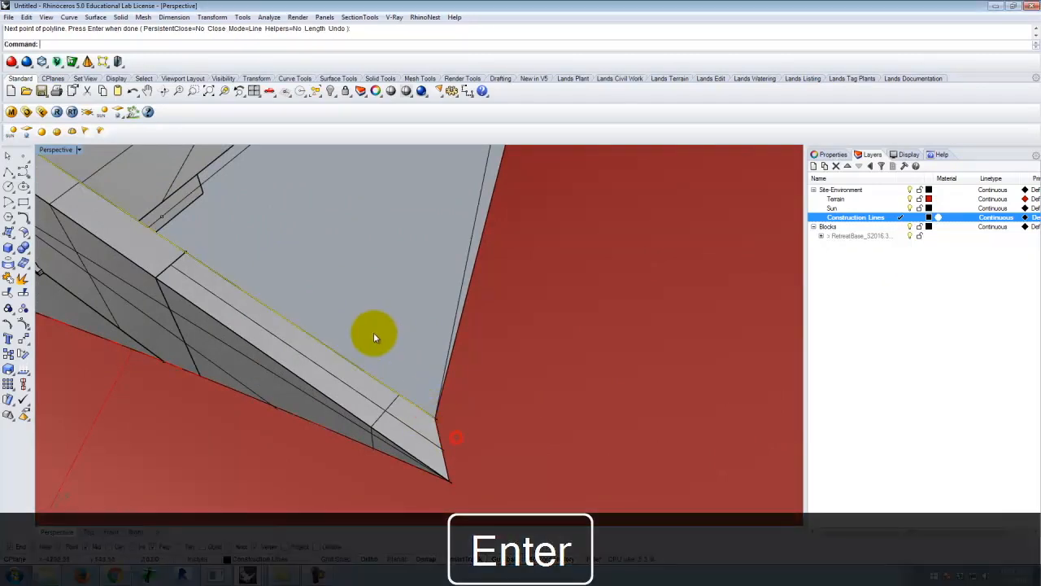
scroll(374, 335, "down", 8)
right_click_drag(495, 324, 427, 343)
scroll(217, 161, "up", 6)
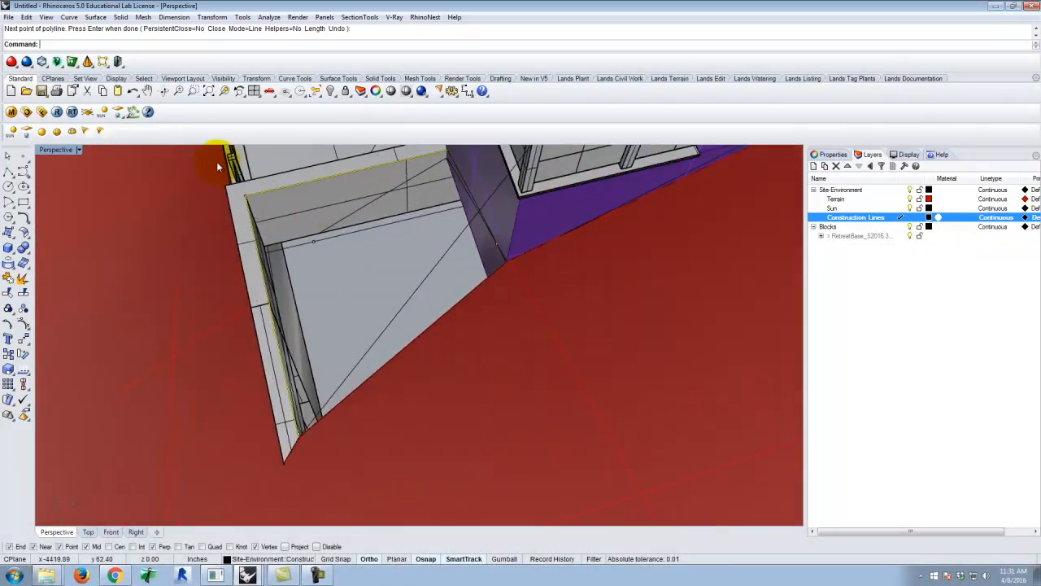
type("Move")
key("Return")
type("v")
key("Return")
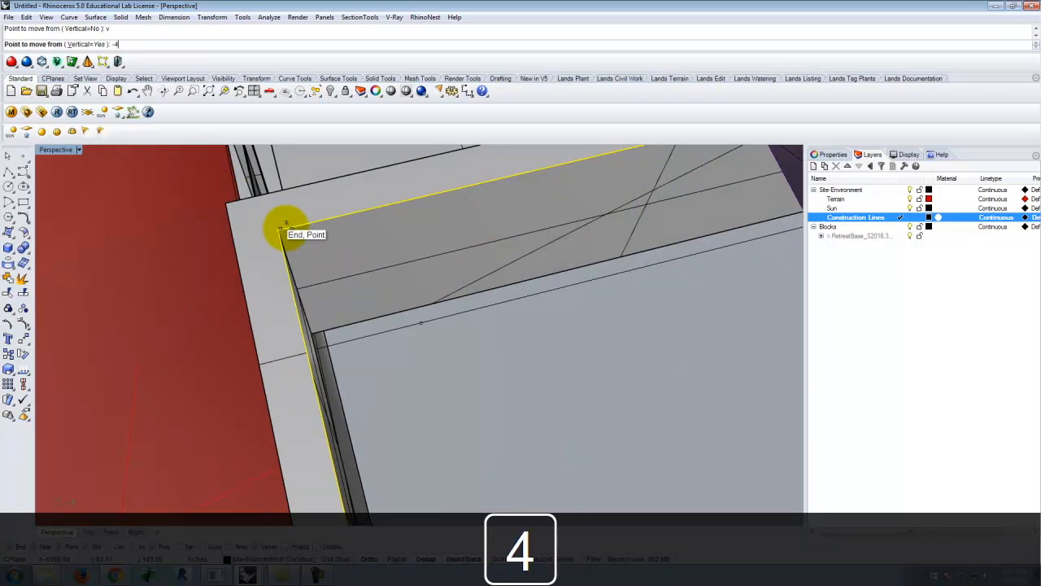
left_click(277, 227)
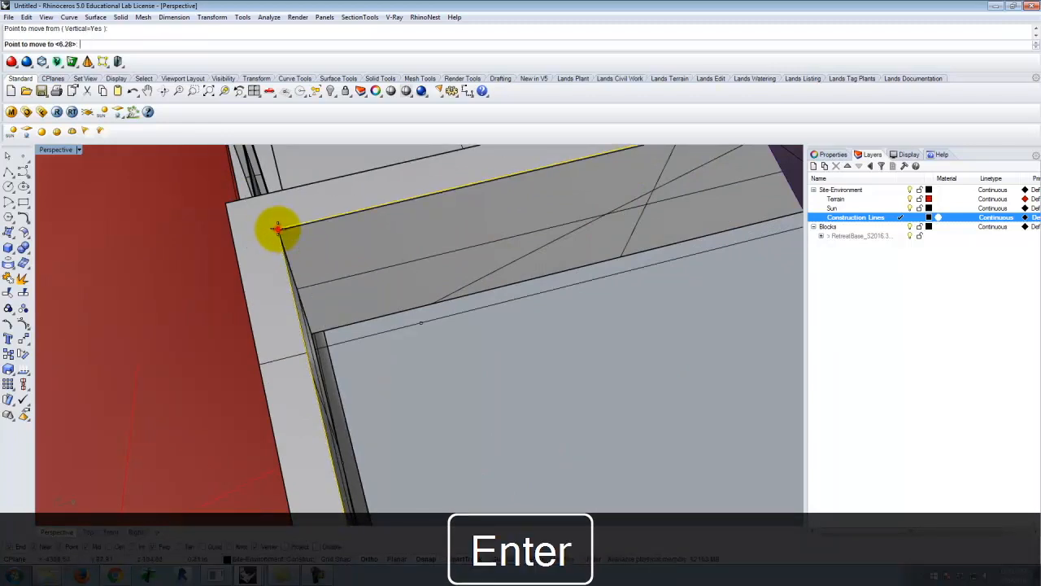
type("-4\"")
key("shift+Return")
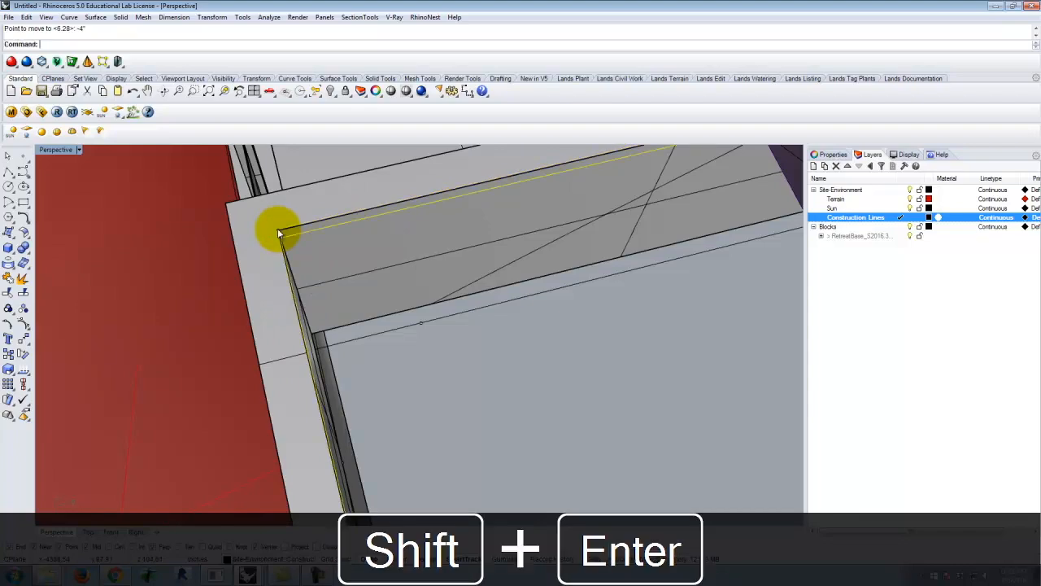
Examine the lowered polyline along the terrace walls and at the wall's free end beside the terrain
scroll(363, 210, "down", 7)
right_click_drag(441, 251, 375, 301)
scroll(472, 332, "up", 5)
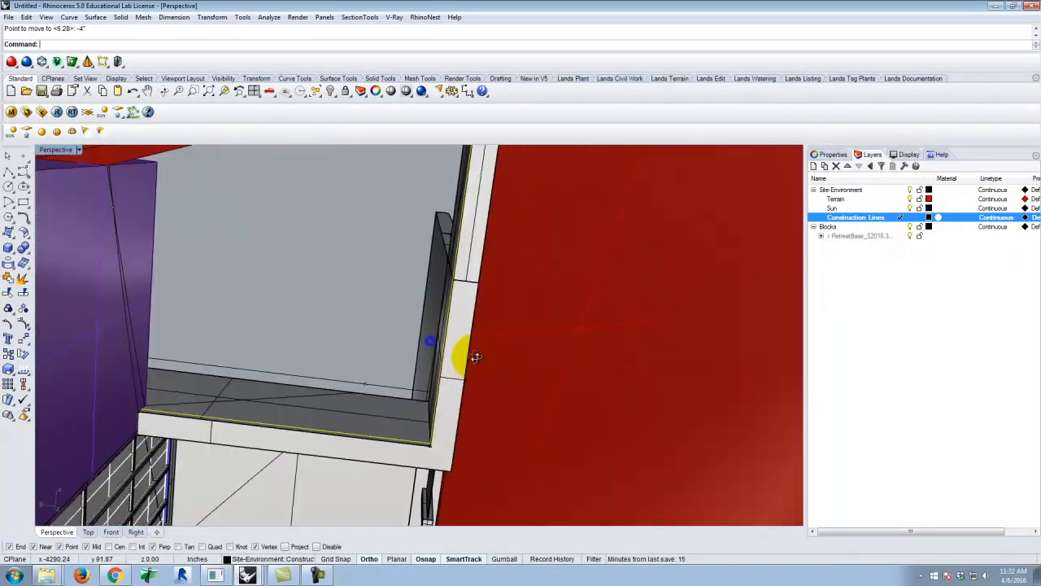
right_click_drag(475, 357, 446, 347)
scroll(399, 307, "down", 6)
right_click_drag(342, 246, 329, 200)
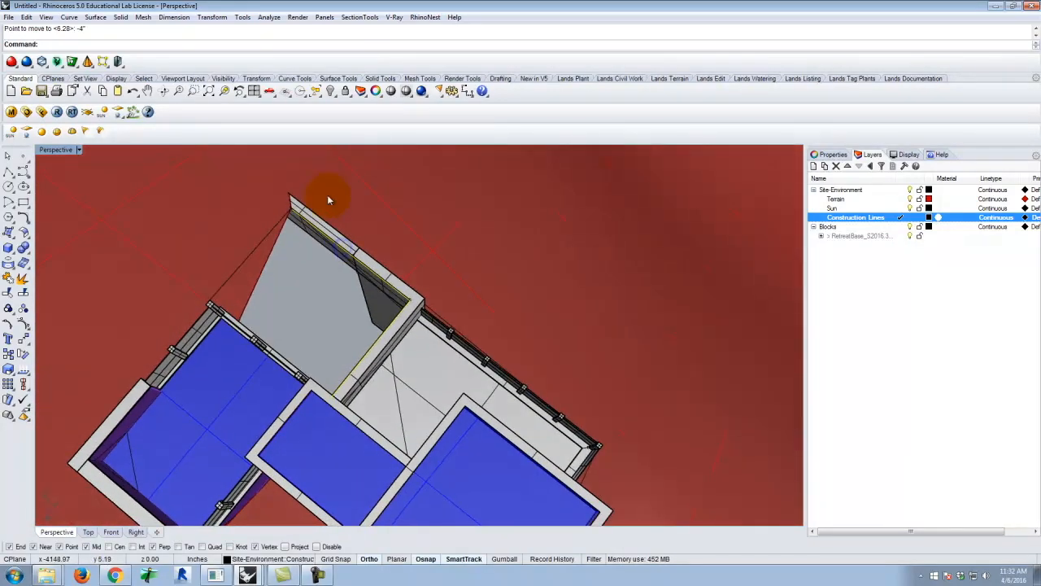
scroll(329, 200, "up", 8)
scroll(350, 174, "up", 2)
scroll(356, 178, "down", 1)
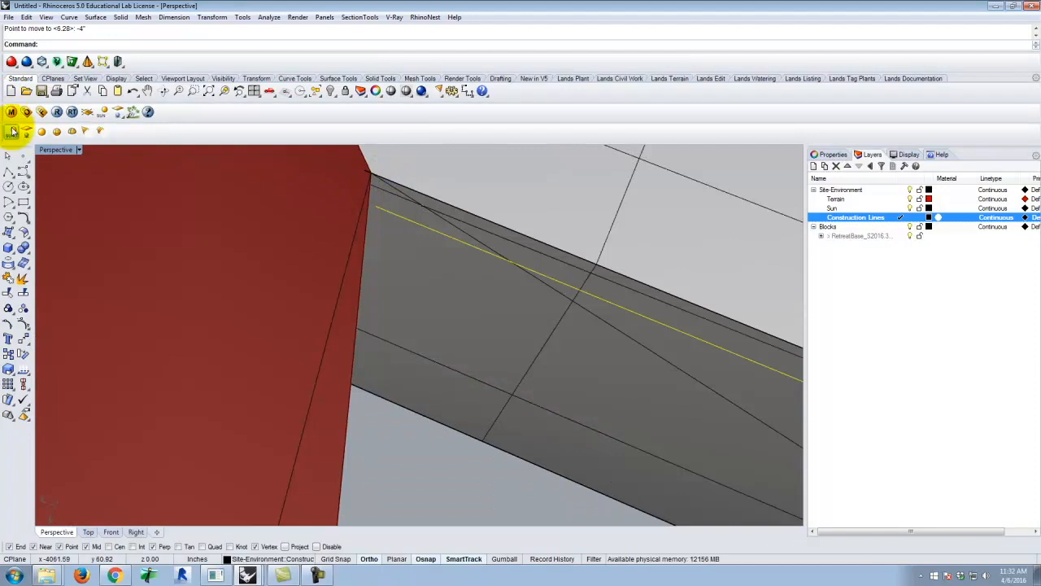
Draw a polyline from the wall's free end at the terrain through the inner wall corner to the wall's junction with the building
left_click(8, 173)
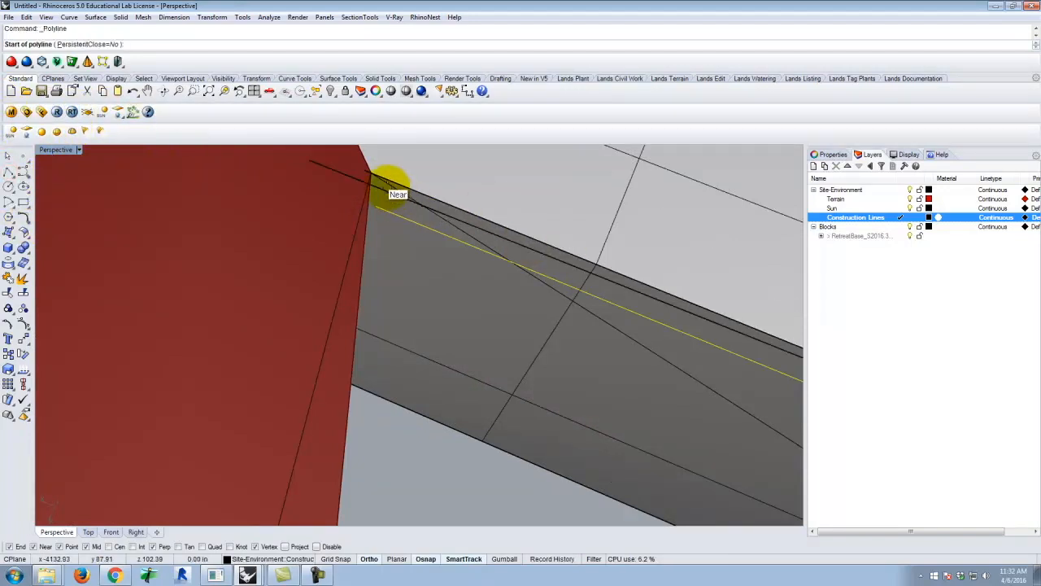
scroll(327, 155, "down", 5)
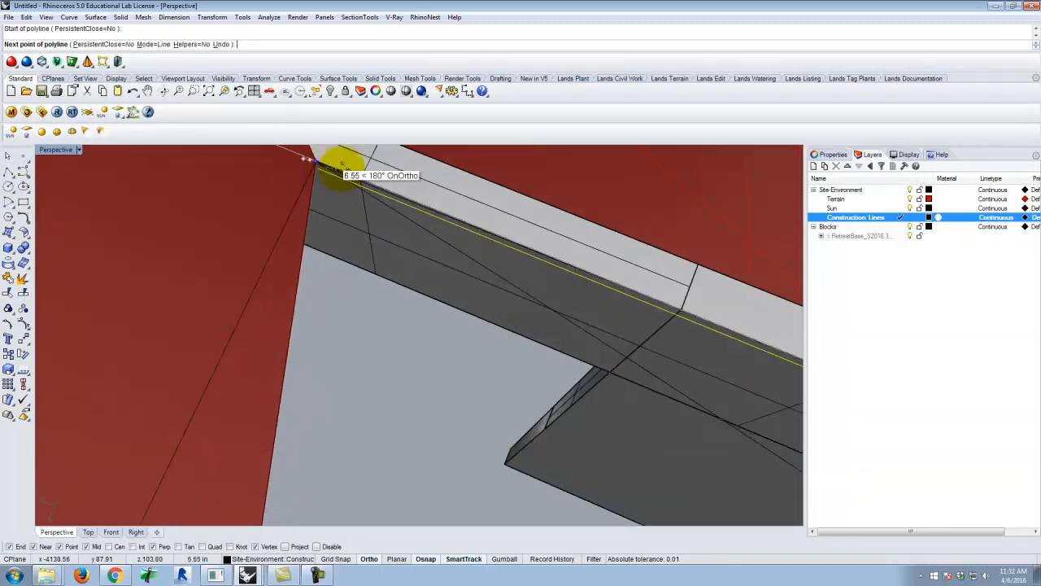
scroll(675, 341, "up", 3)
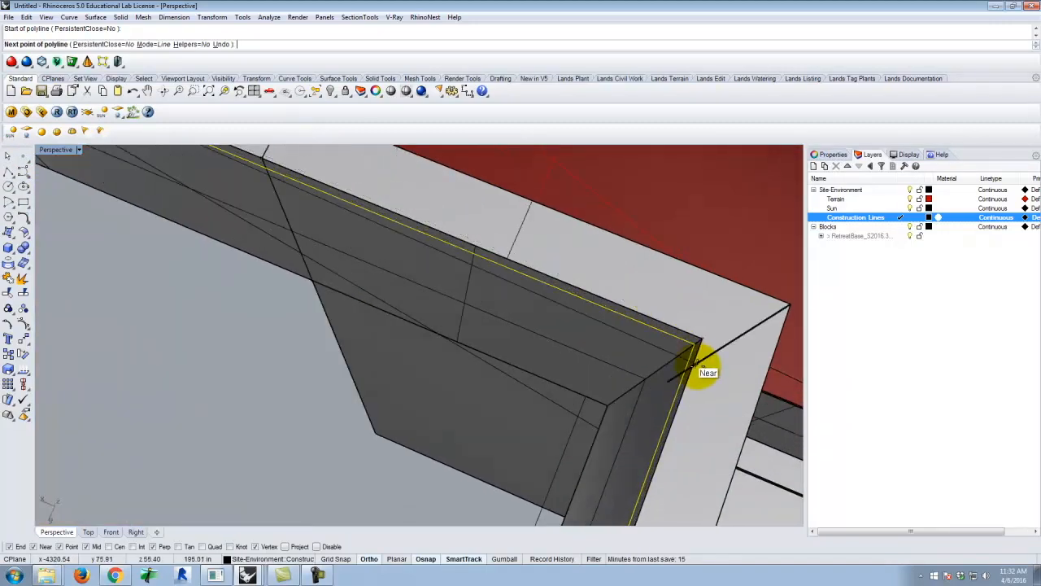
left_click(688, 344)
scroll(651, 301, "down", 2)
right_click_drag(409, 300, 672, 330)
scroll(593, 348, "down", 6)
right_click_drag(593, 349, 595, 297)
scroll(587, 207, "up", 6)
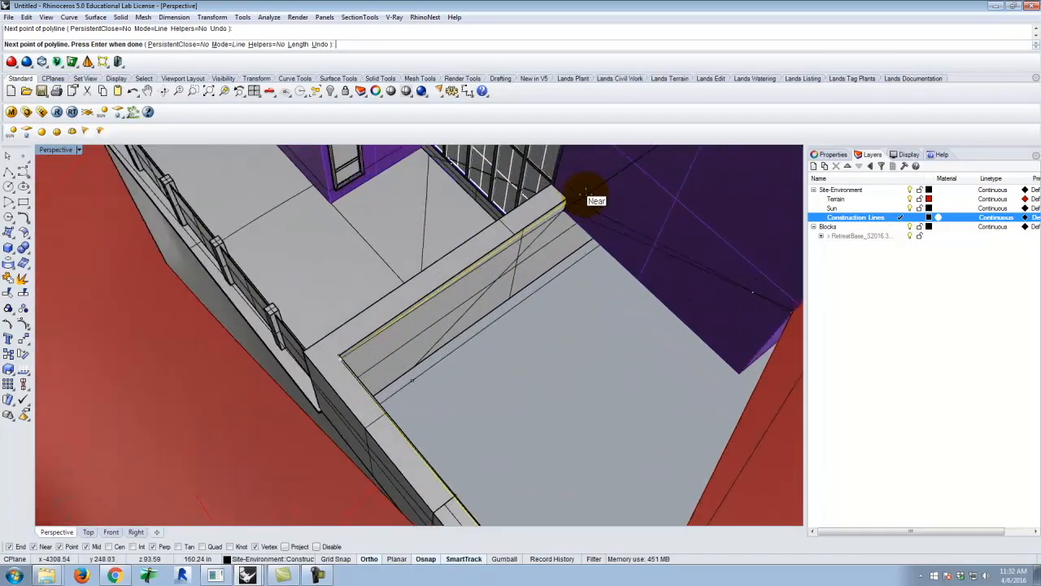
left_click(543, 203)
End the polyline at the building corner where the terrain edge meets it, and select the finished polyline
scroll(474, 244, "down", 4)
right_click_drag(469, 253, 622, 234)
scroll(568, 261, "down", 6)
scroll(589, 250, "down", 5)
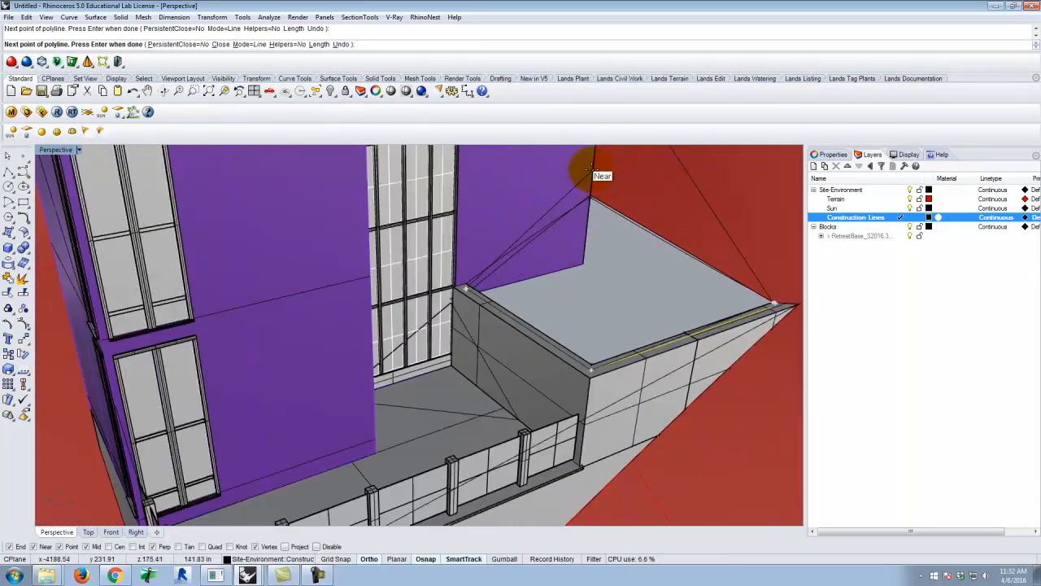
scroll(590, 204, "up", 5)
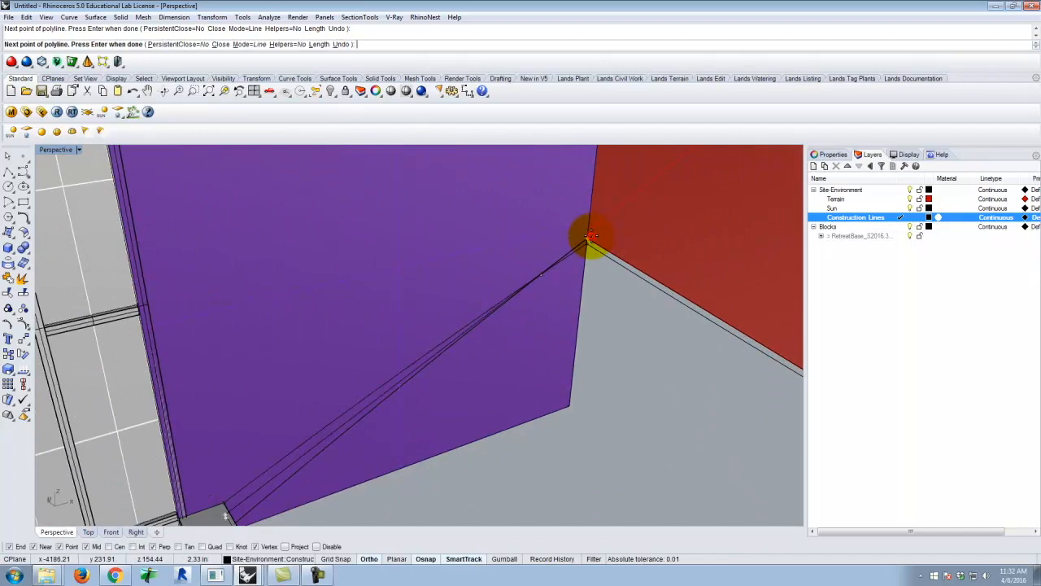
key("Return")
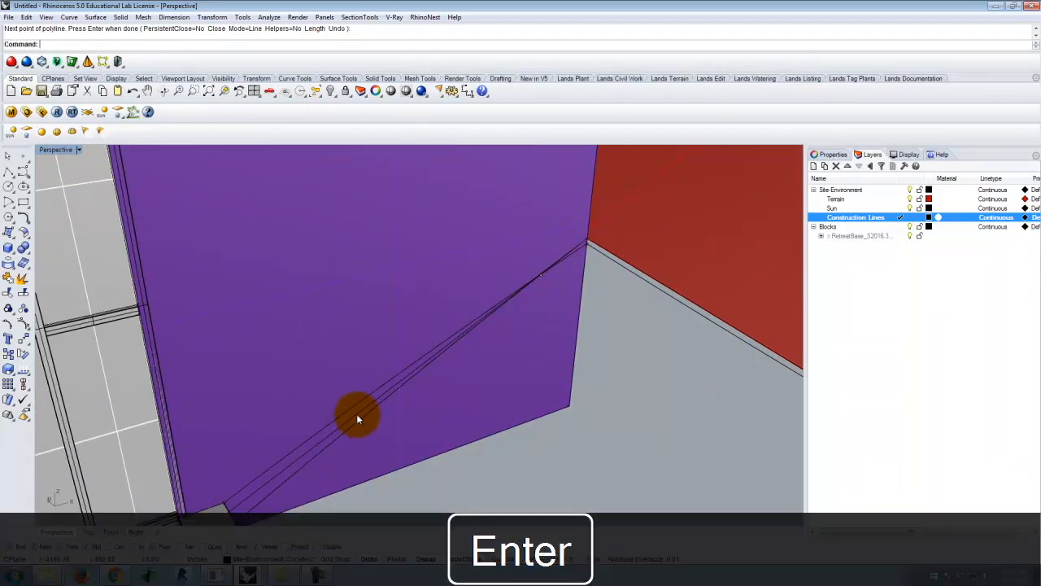
left_click(358, 418)
left_click(391, 444)
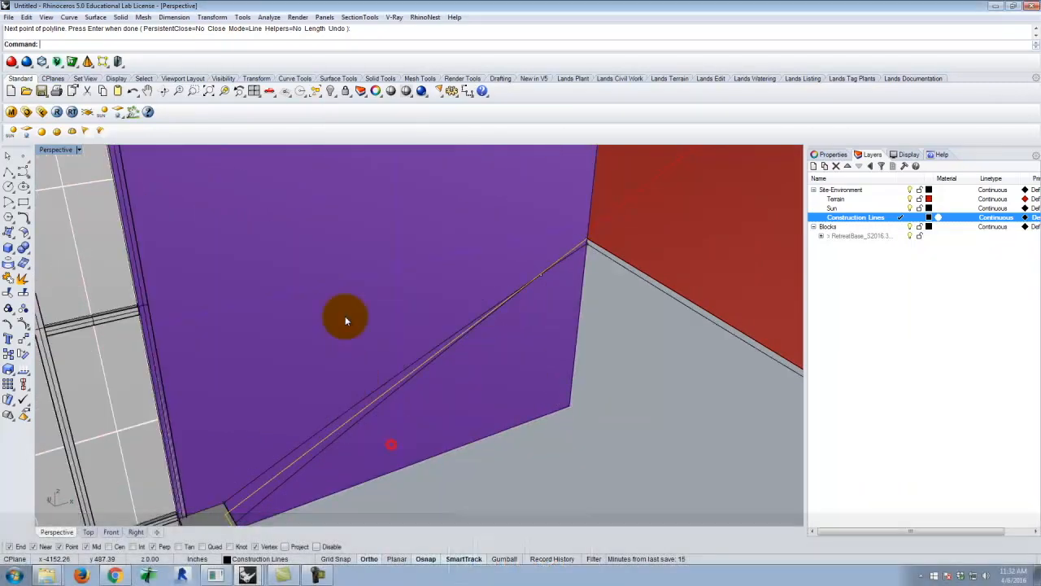
Select the polyline bounding the terrace gap and explode it into separate segments
scroll(345, 317, "down", 5)
left_click(549, 312)
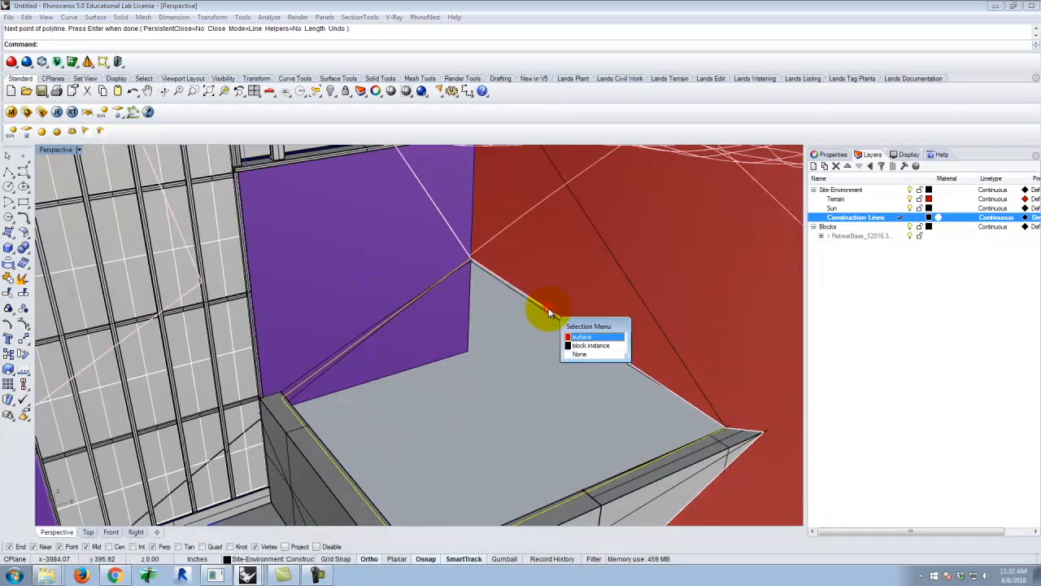
left_click(586, 355)
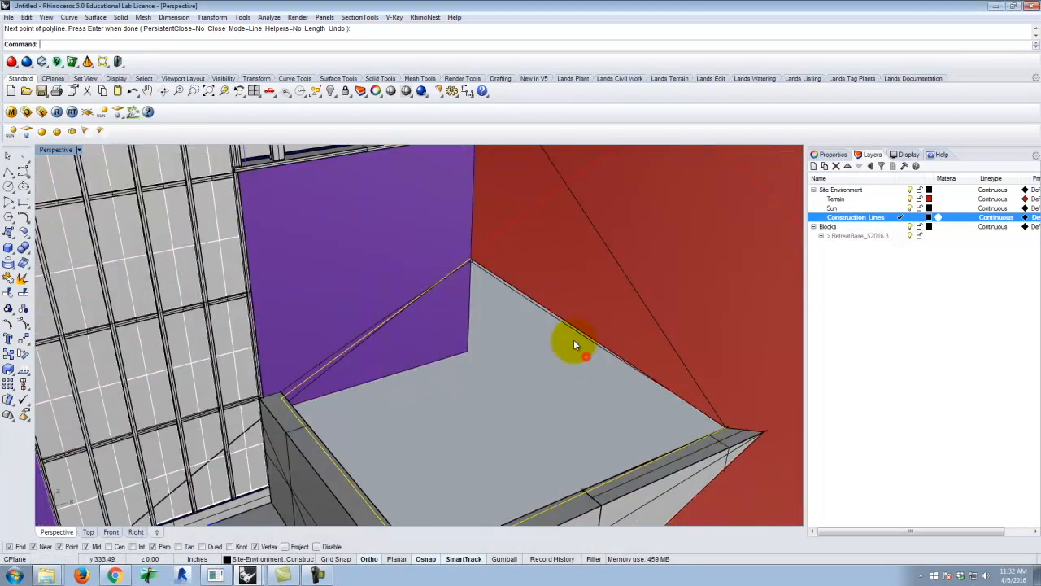
scroll(574, 341, "up", 2)
left_click(562, 332)
left_click(570, 331)
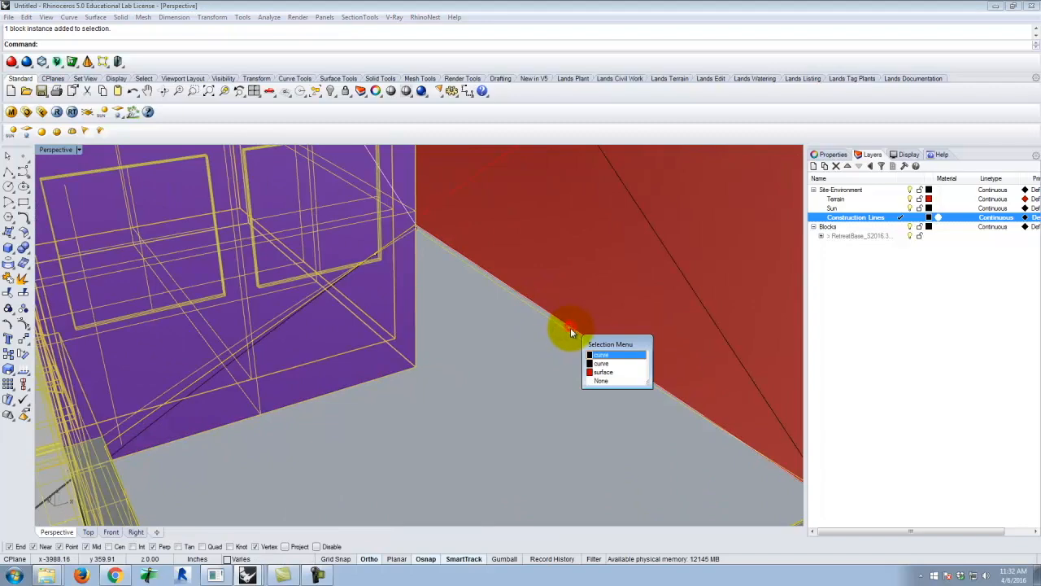
left_click(602, 363)
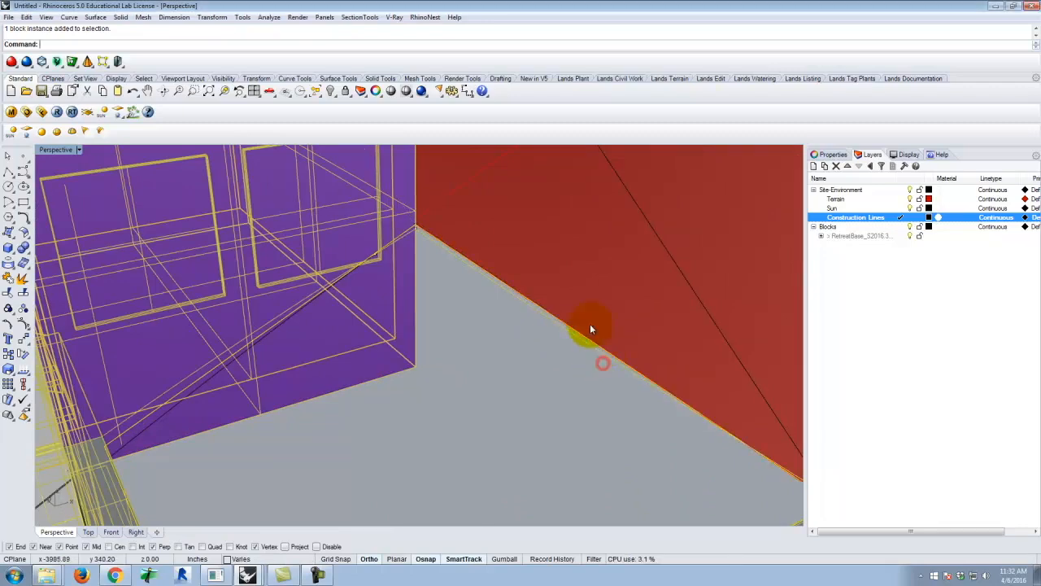
right_click_drag(291, 210, 548, 296)
type("xplode")
key("Return")
Create a curve-network surface from the four curves bounding the terrace gap, with edge matching set to Position
right_click_drag(549, 284, 434, 302)
left_click(95, 17)
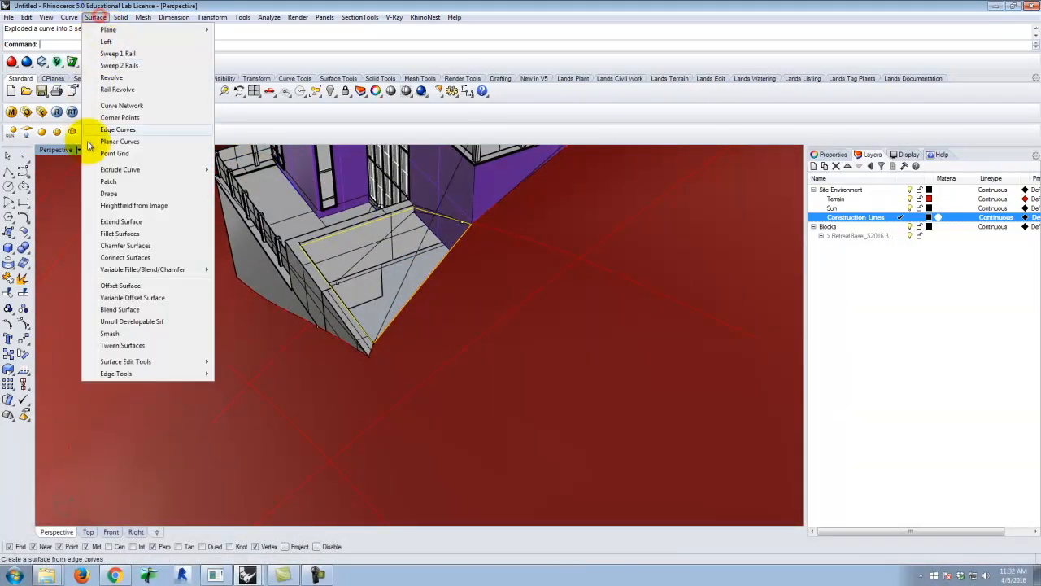
left_click(126, 106)
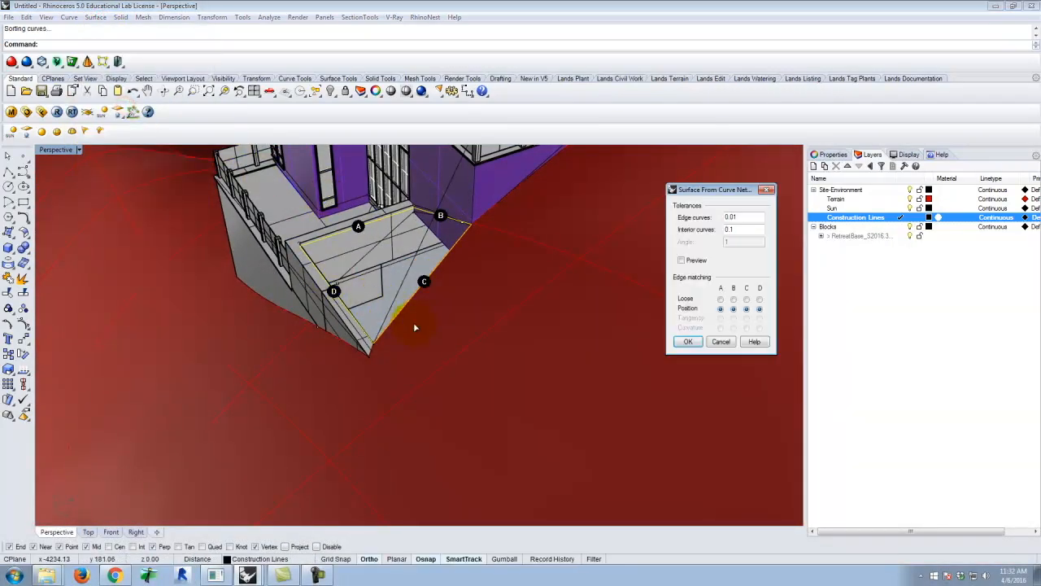
left_click(688, 342)
Select the new terrace surface together with the surrounding terrain and assign both to the Terrain layer
right_click_drag(406, 335, 399, 270)
key("Escape")
right_click_drag(492, 294, 534, 285)
left_click(558, 292)
left_click(435, 265, "shift")
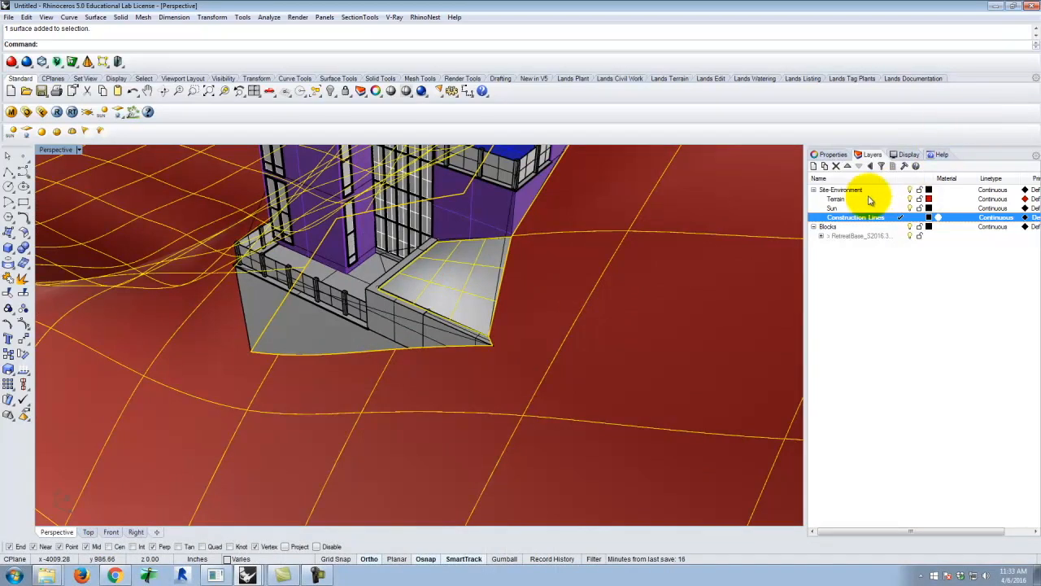
left_click(845, 200)
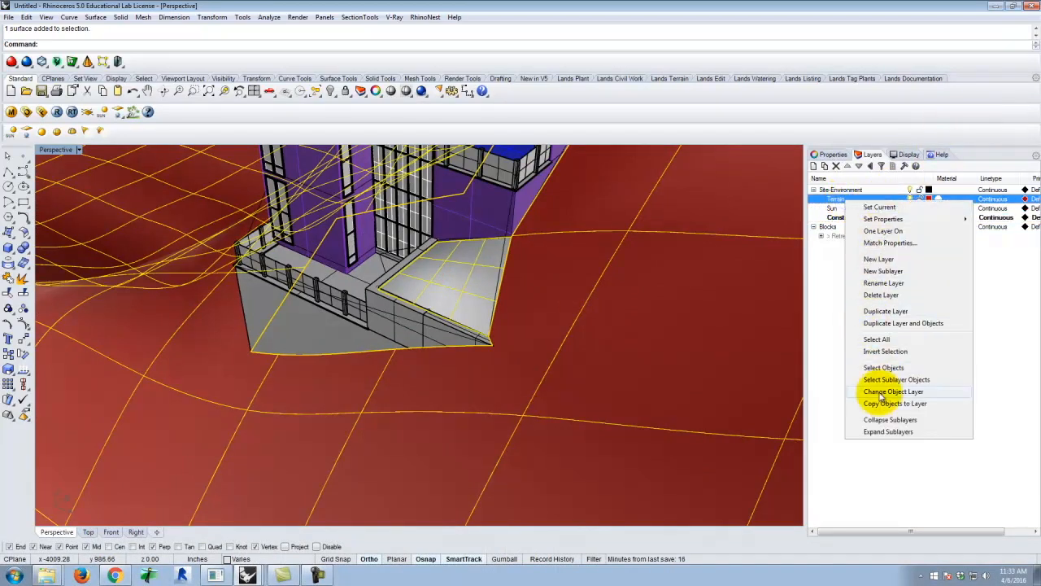
left_click(886, 392)
key("Return")
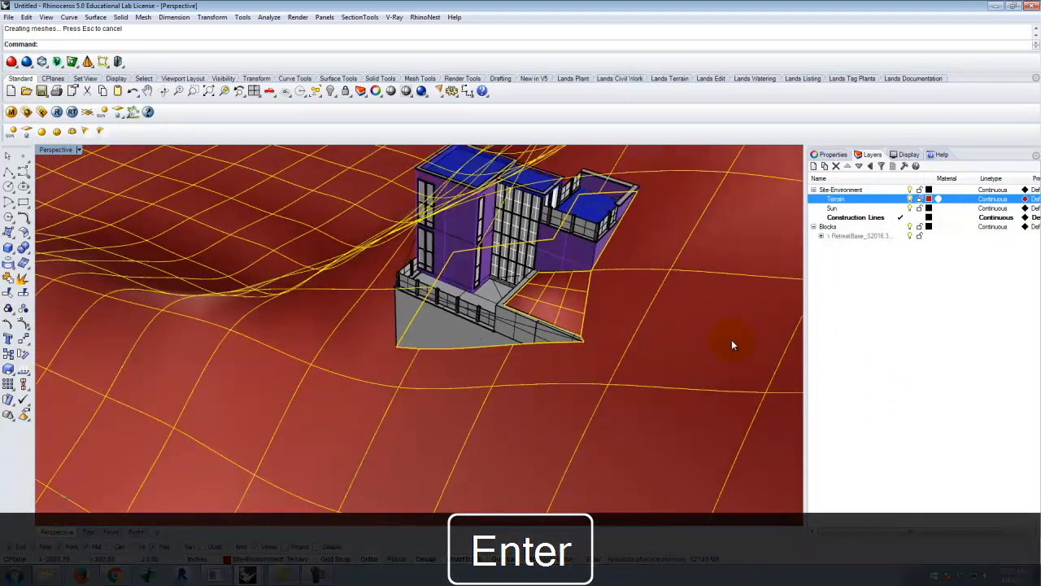
key("Escape")
Examine the filled terrace area and the foundation walls where they meet the terrain around the building
right_click_drag(617, 348, 717, 287)
right_click_drag(381, 270, 658, 284)
scroll(651, 303, "up", 5)
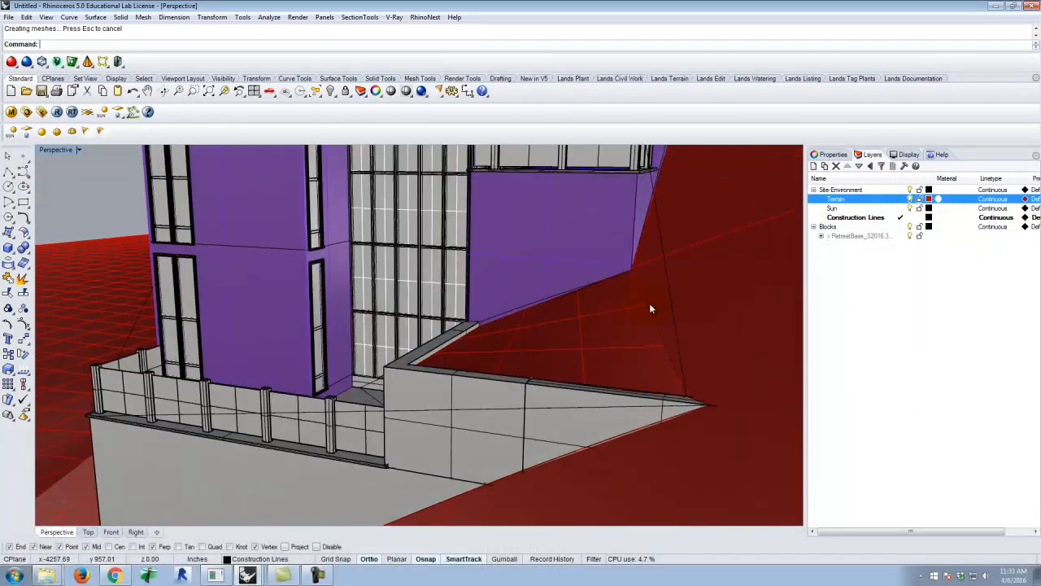
scroll(680, 321, "down", 5)
mouse_move(598, 334)
right_mouse_down()
mouse_move(646, 339)
mouse_move(653, 351)
mouse_move(606, 324)
right_mouse_up()
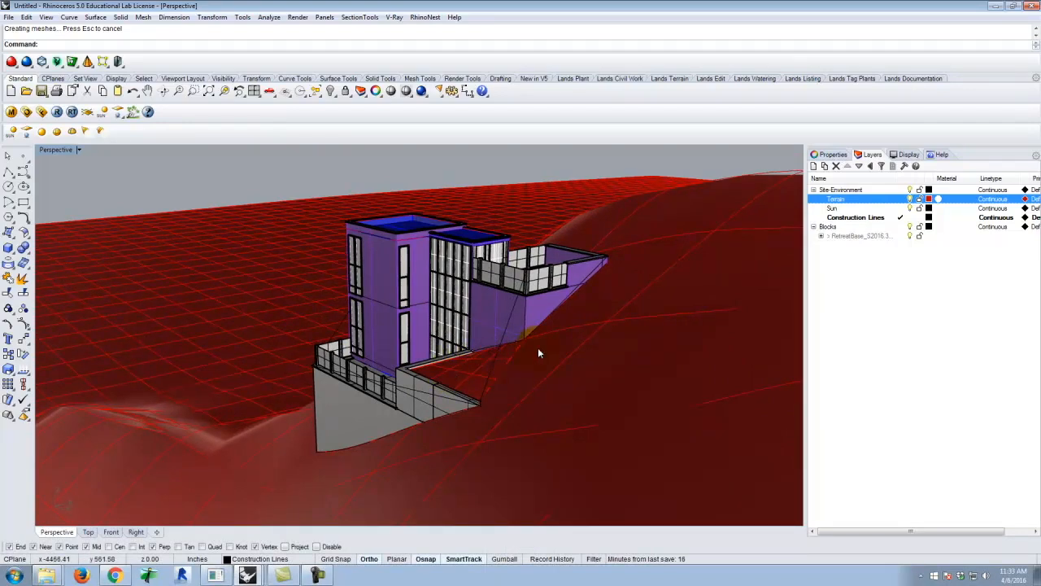
right_click_drag(444, 373, 615, 384)
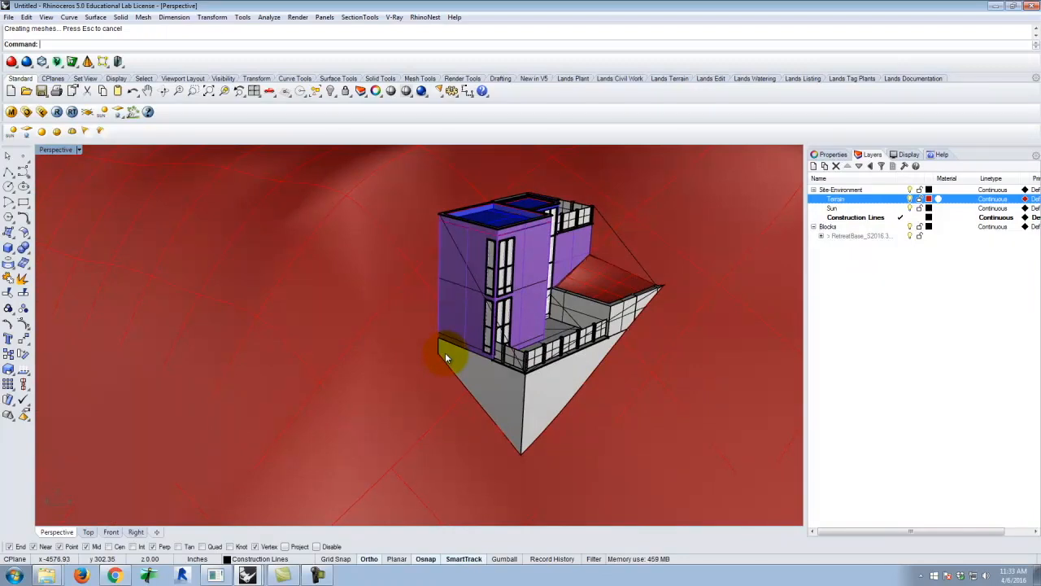
right_click_drag(474, 310, 459, 344)
scroll(459, 344, "up", 6)
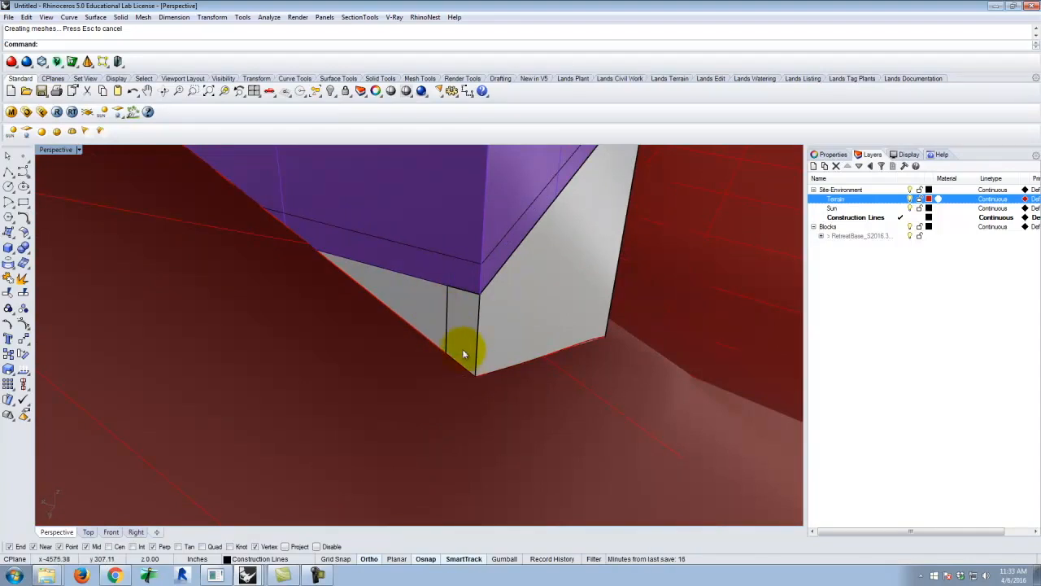
right_click_drag(456, 371, 488, 391)
scroll(415, 367, "down", 7)
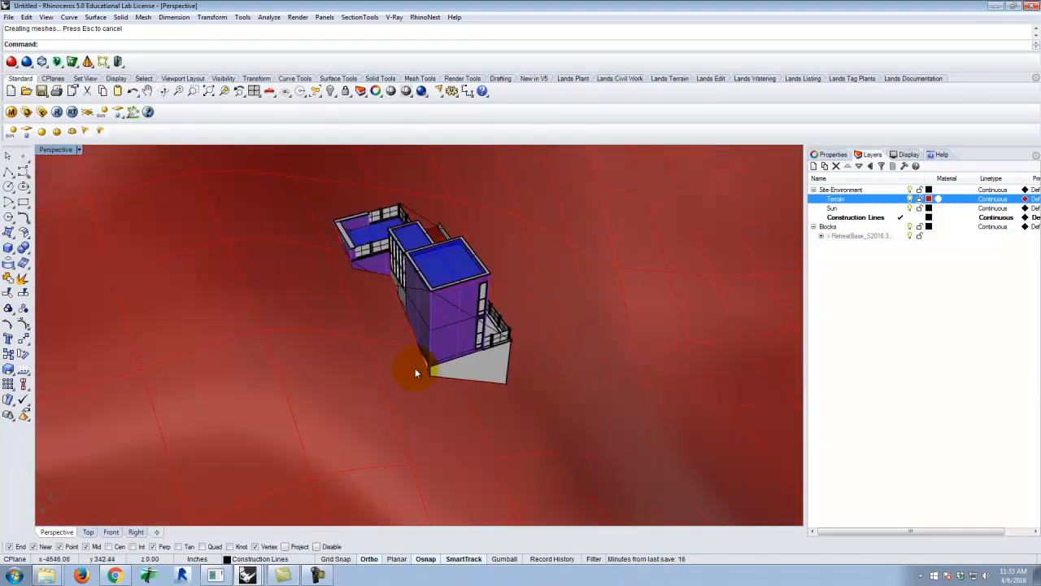
right_click_drag(569, 390, 430, 392)
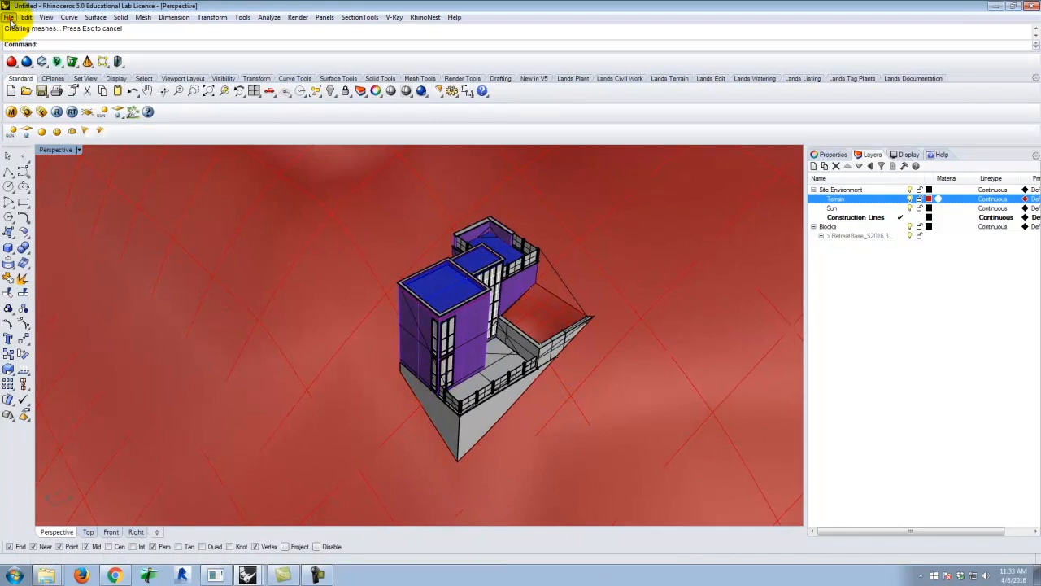
Save the site model as A205_Site_S2016.3dm in the Ex219 folder of A136 Exercises
left_click(8, 17)
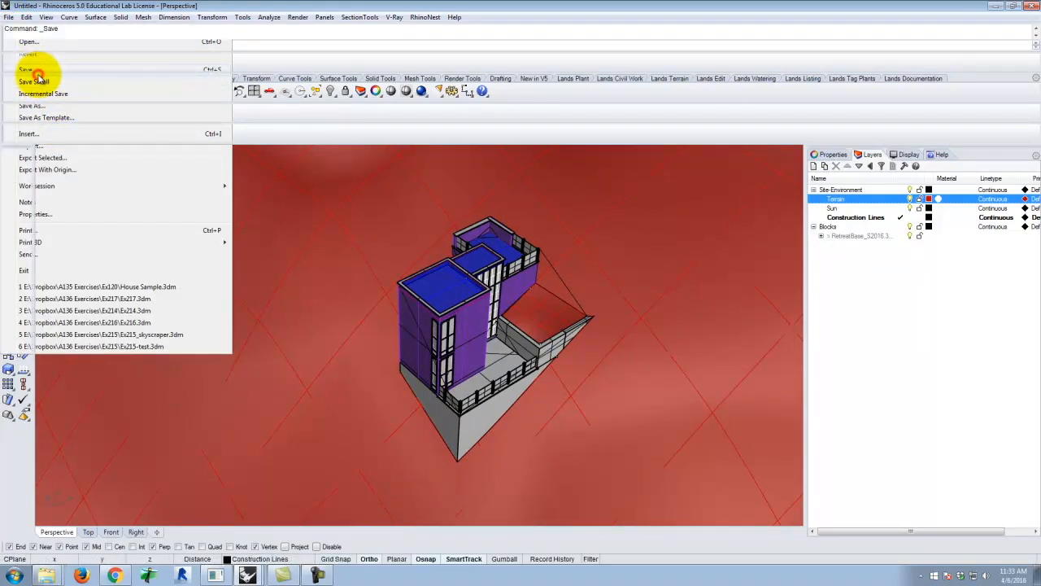
left_click(36, 71)
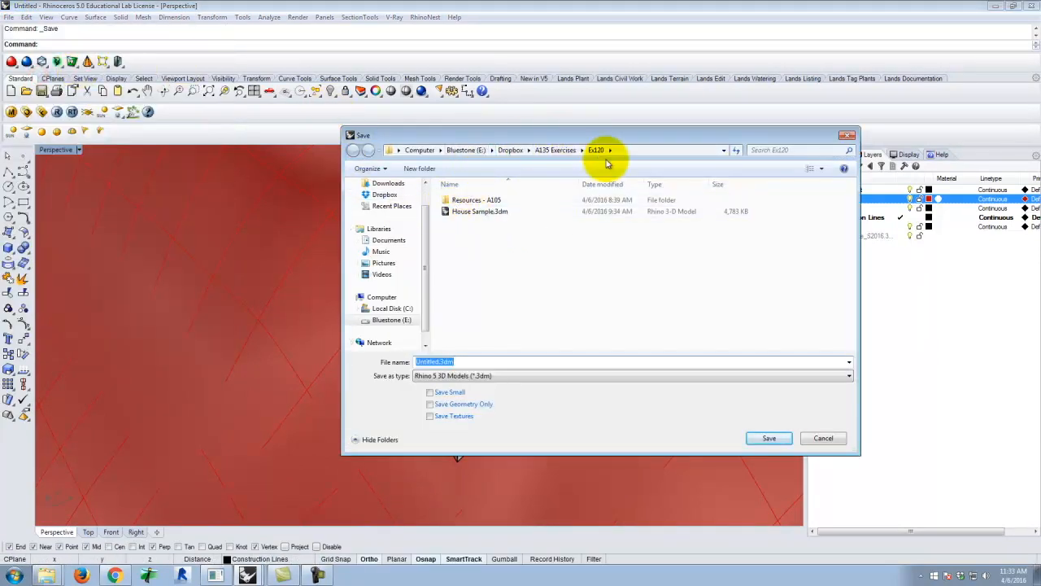
left_click(556, 152)
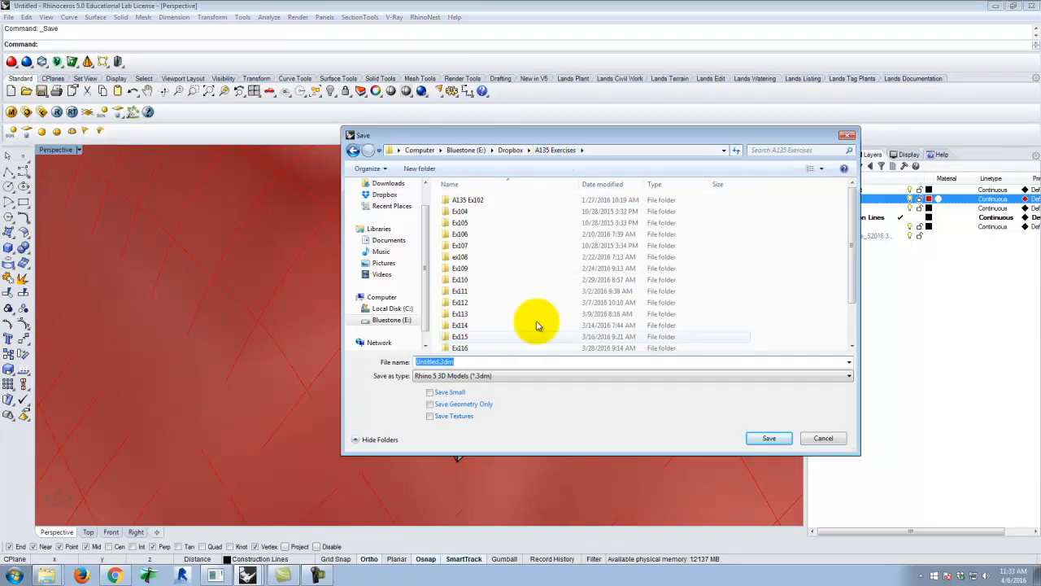
left_click(508, 149)
double_click(464, 221)
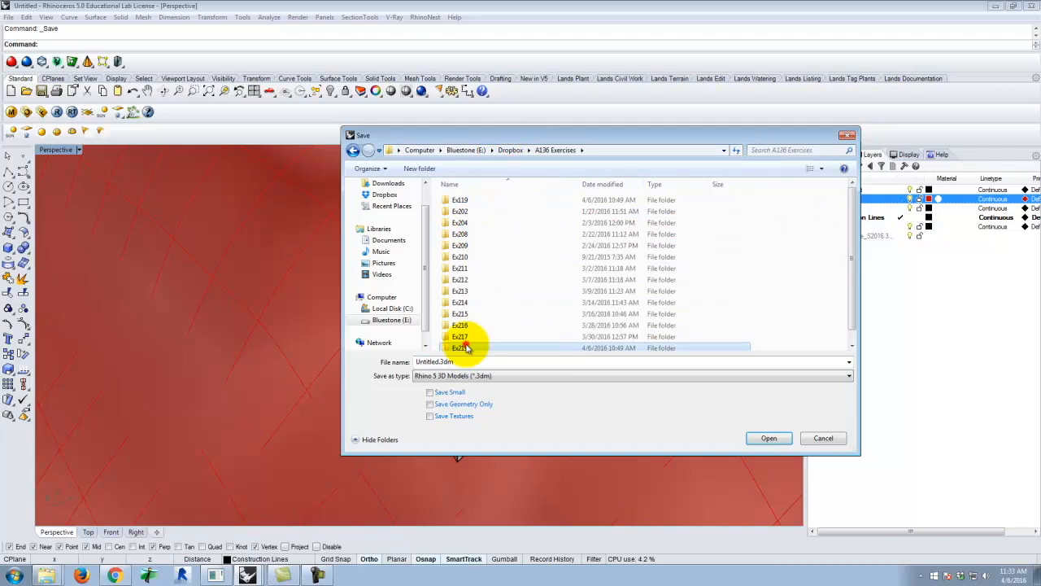
double_click(460, 348)
double_click(435, 361)
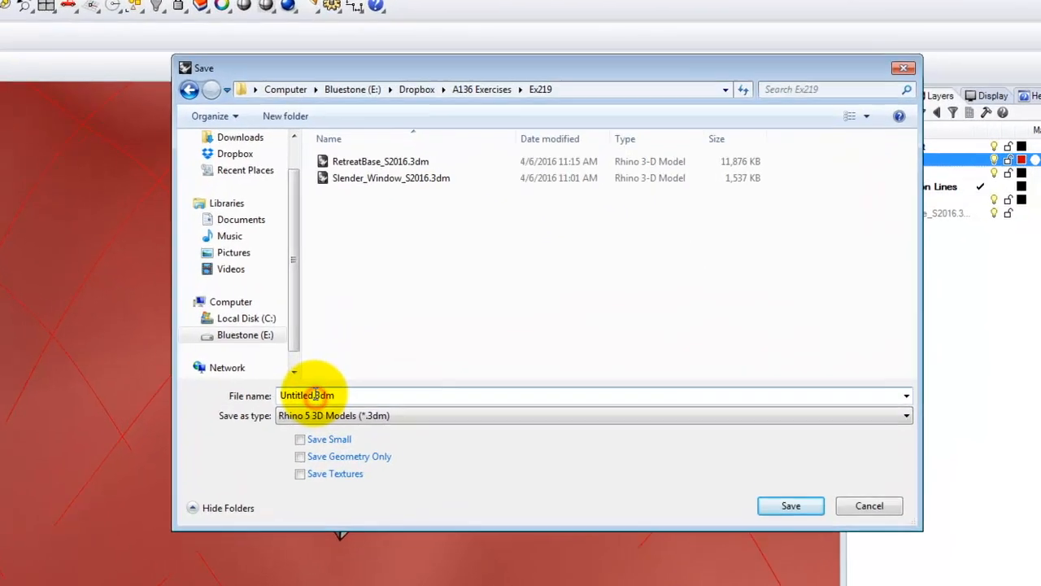
type("A205_S")
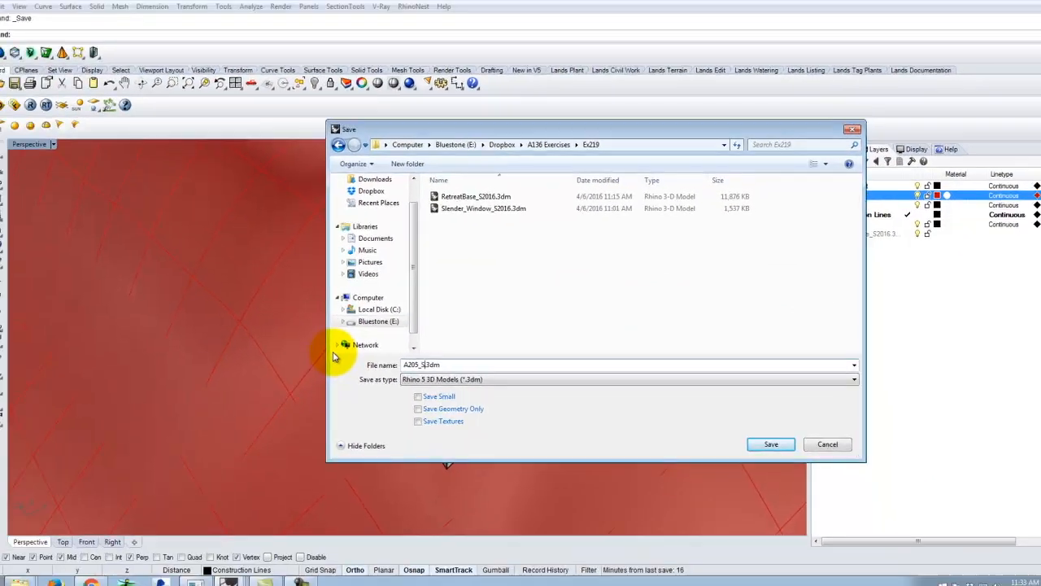
type("ite_S2016")
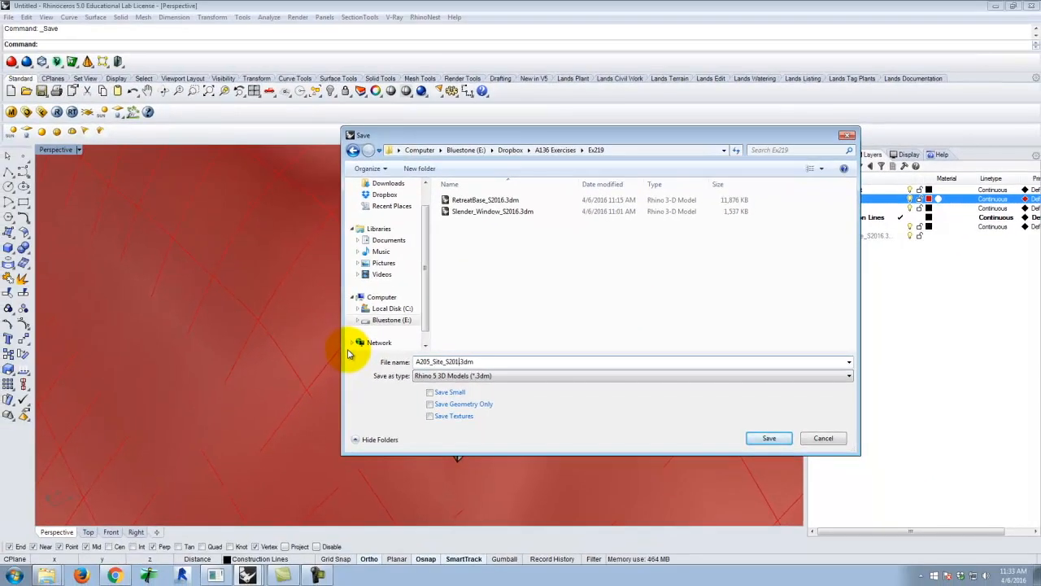
left_click(769, 438)
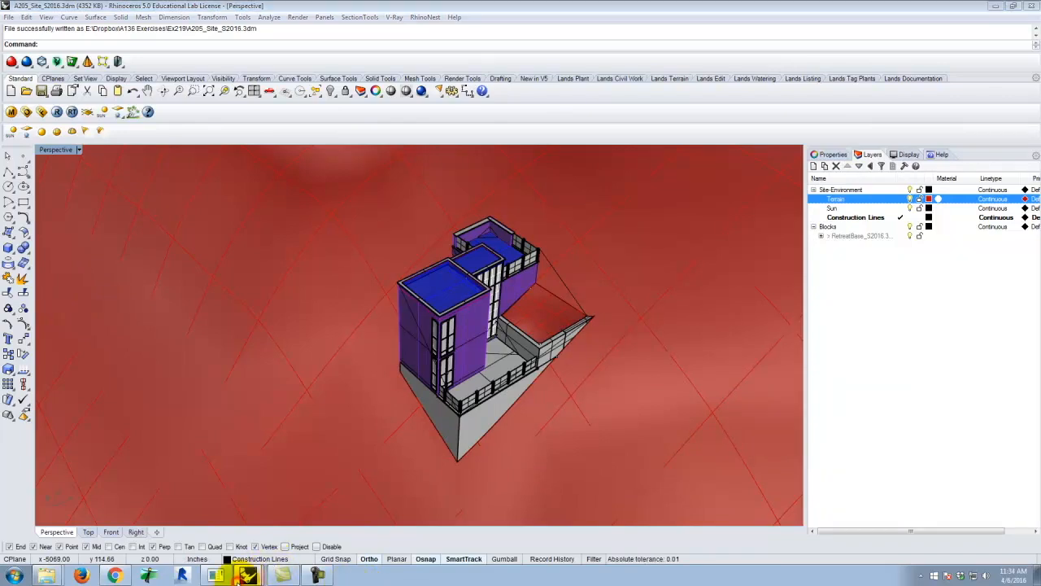
Switch to the open RetreatBase_S2016.3dm model and examine the building's underside around the concrete foundation walls
left_click(176, 518)
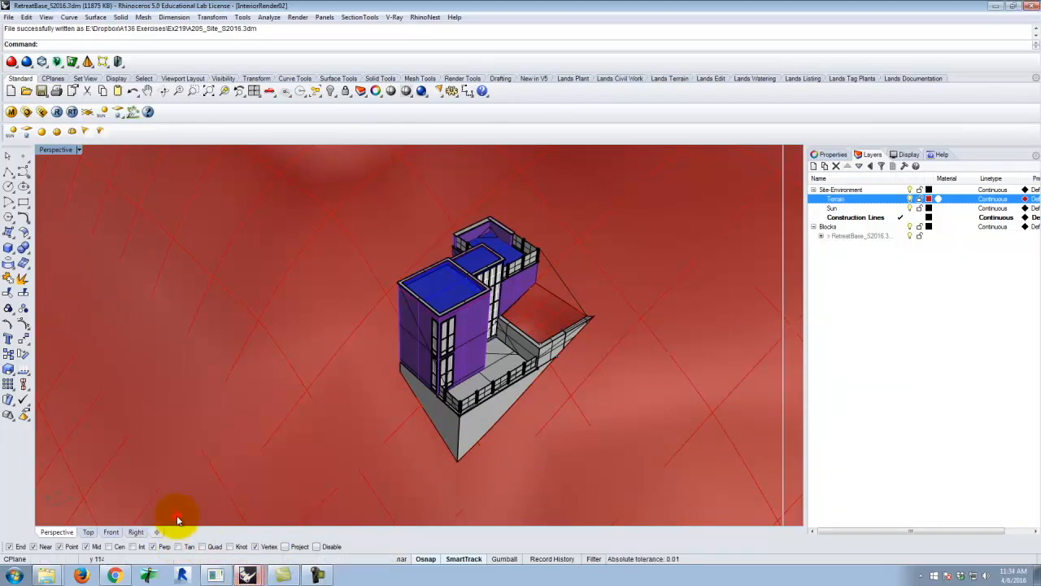
right_click_drag(277, 379, 476, 366)
scroll(454, 348, "up", 5)
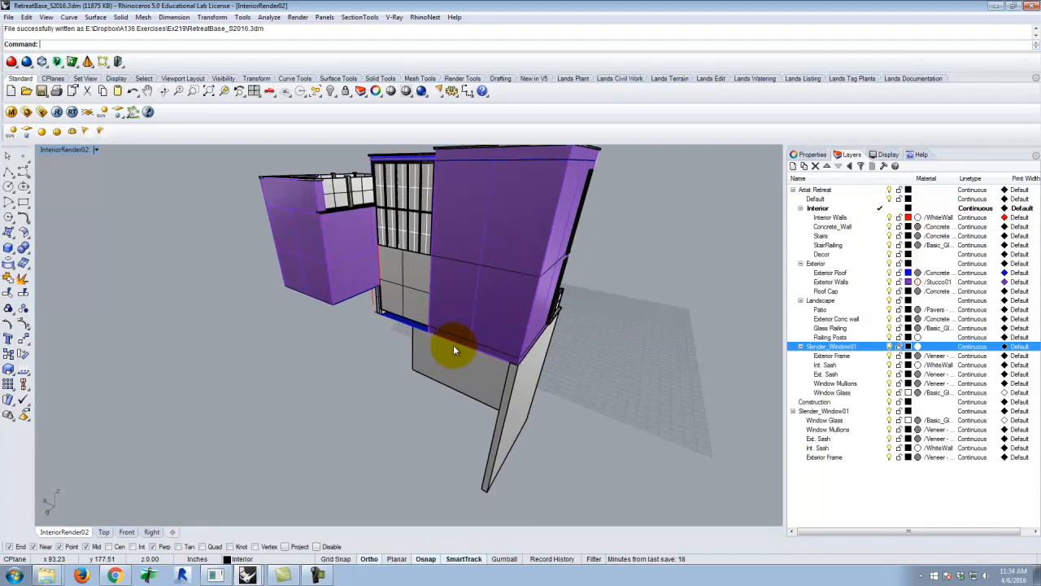
right_click_drag(420, 383, 507, 396)
scroll(488, 304, "up", 5)
right_click_drag(545, 342, 547, 271)
mouse_move(528, 351)
right_mouse_down()
mouse_move(550, 334)
mouse_move(543, 360)
right_mouse_up()
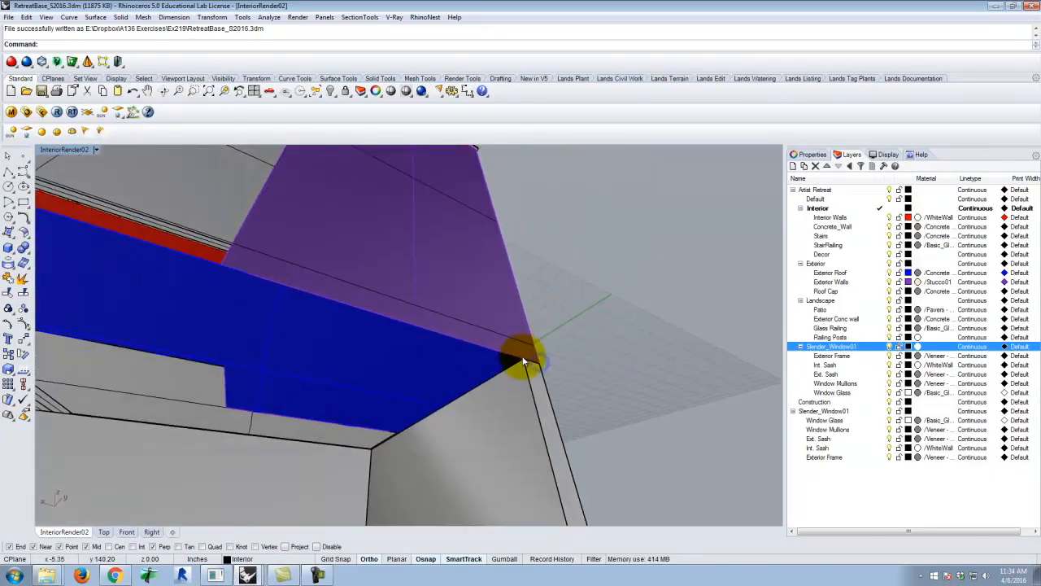
left_click(8, 249)
right_click_drag(477, 325, 431, 350)
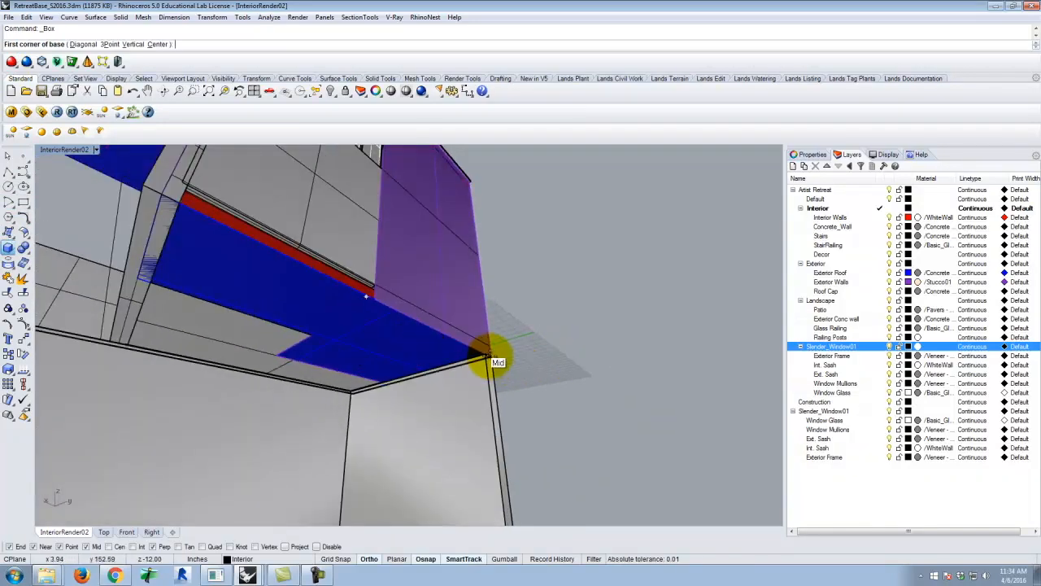
left_click(486, 356)
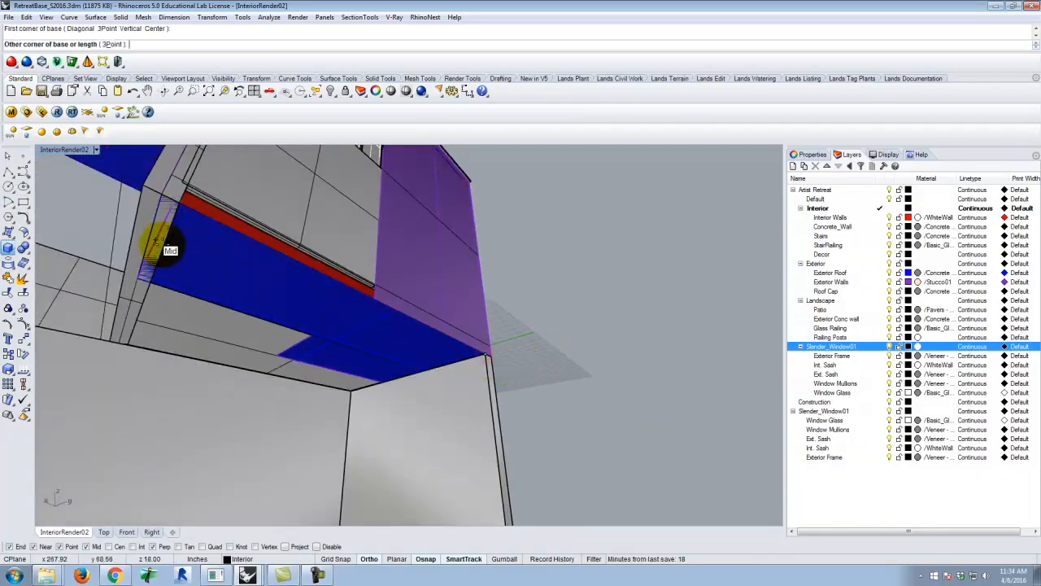
right_click_drag(172, 236, 405, 270)
scroll(280, 281, "down", 4)
scroll(585, 354, "up", 3)
right_click_drag(585, 354, 602, 303)
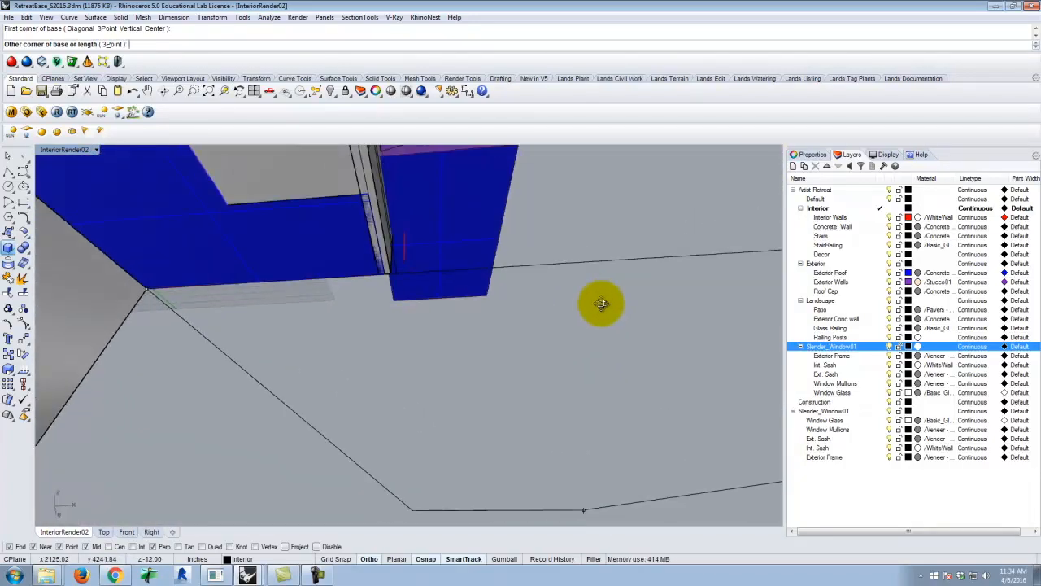
scroll(395, 301, "up", 2)
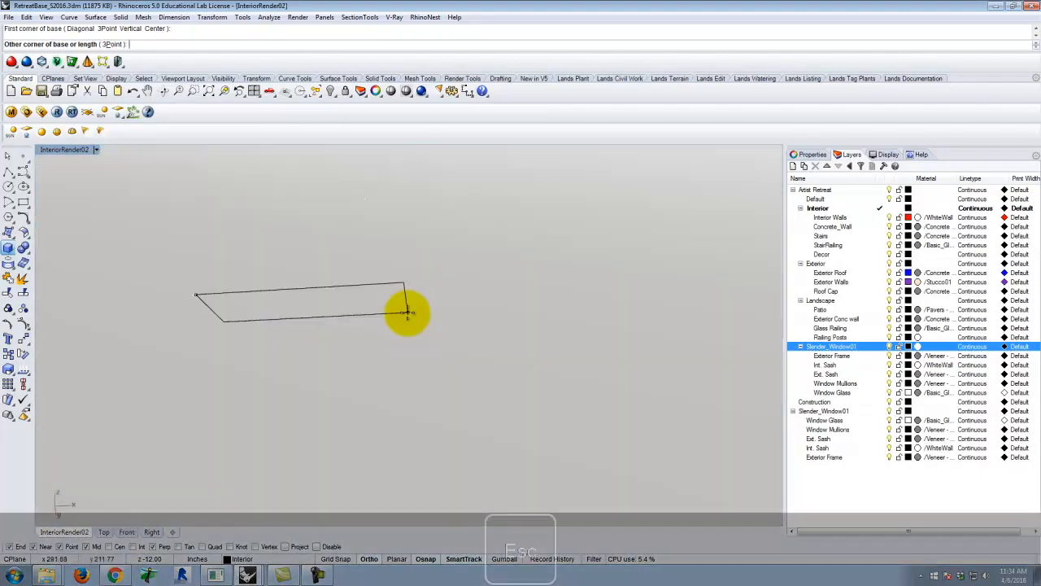
key("Escape")
right_click_drag(529, 332, 339, 365)
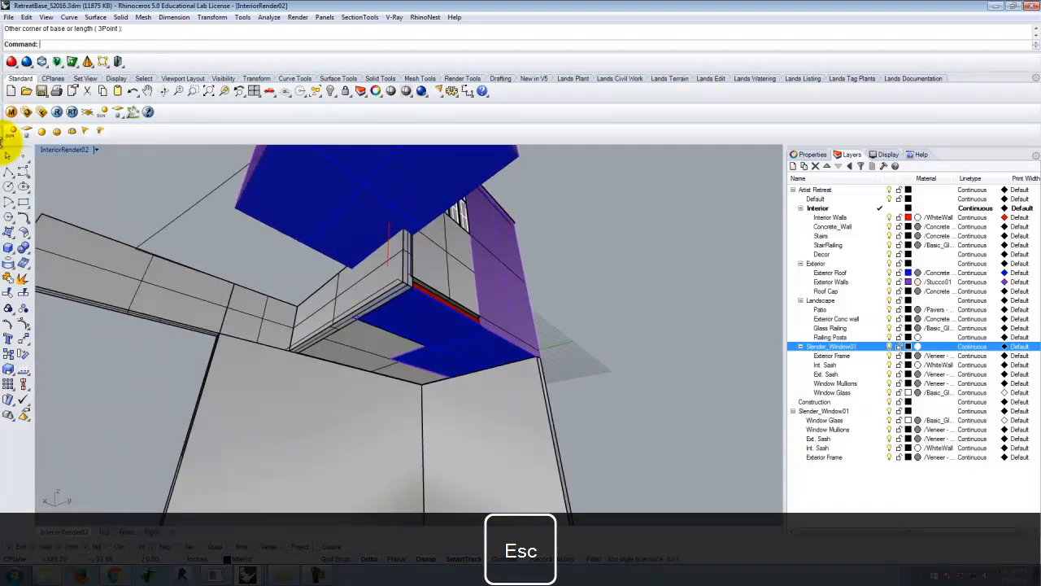
Close the open foundation side with a vertical plane spanning between the wall corners and reaching down to the wall's lower corner
left_click(11, 248)
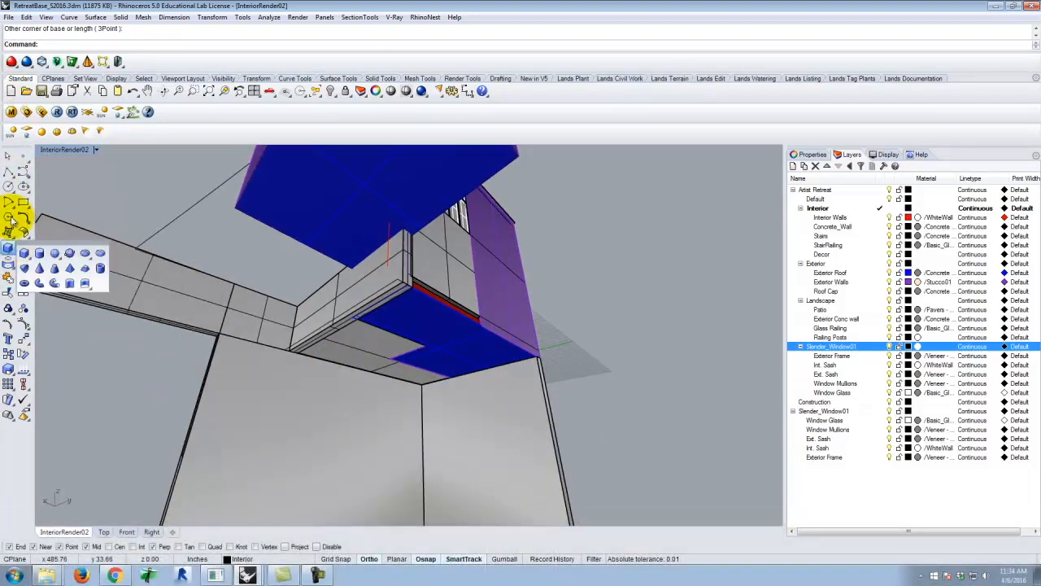
left_click(10, 234)
left_click(57, 254)
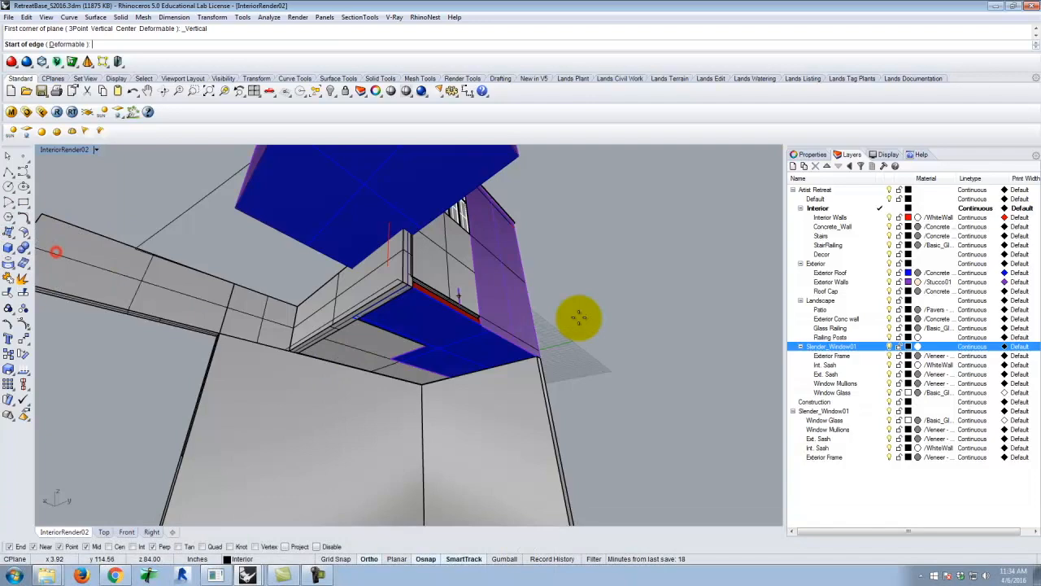
right_click_drag(583, 328, 553, 337)
scroll(553, 338, "up", 5)
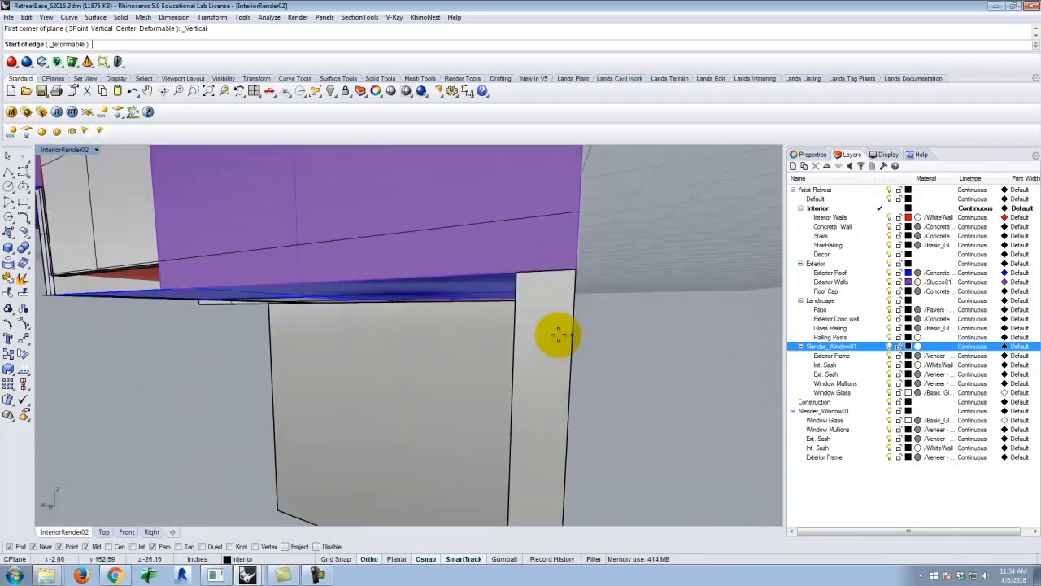
left_click(521, 270)
right_click_drag(521, 271, 406, 290)
left_click(334, 283)
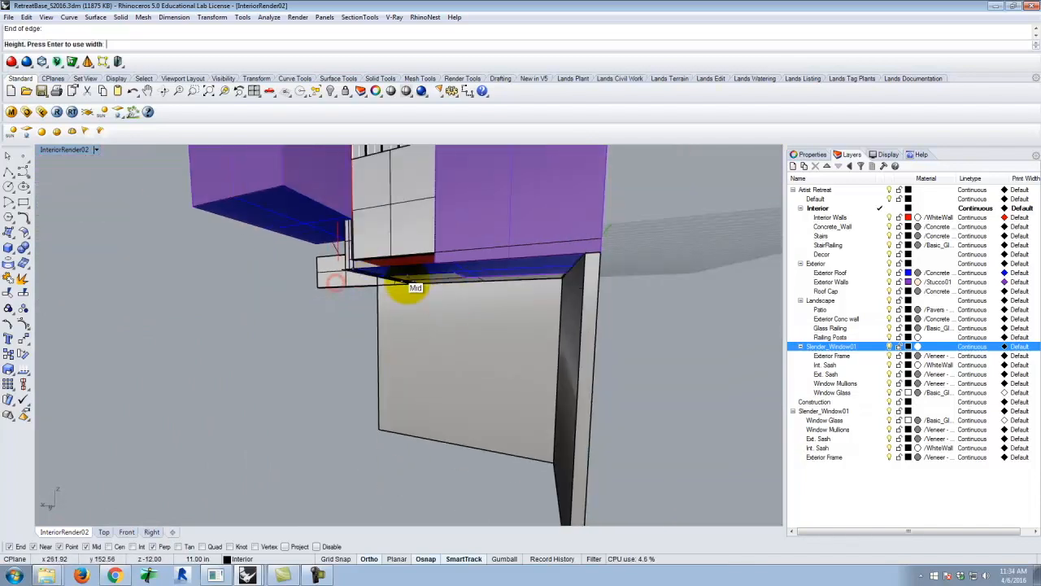
right_click_drag(545, 325, 553, 372)
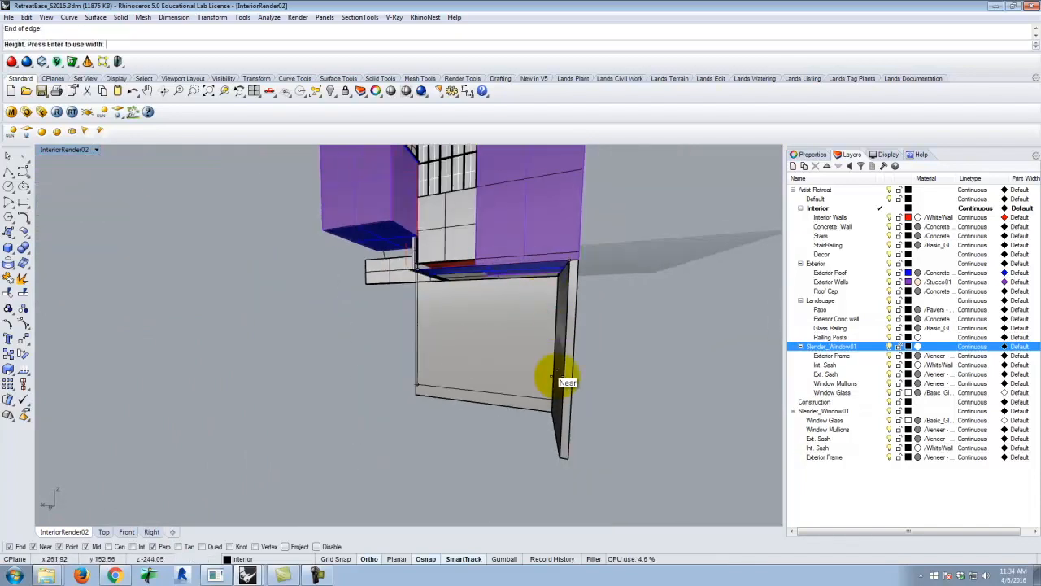
left_click(559, 461)
right_click_drag(739, 326, 475, 348)
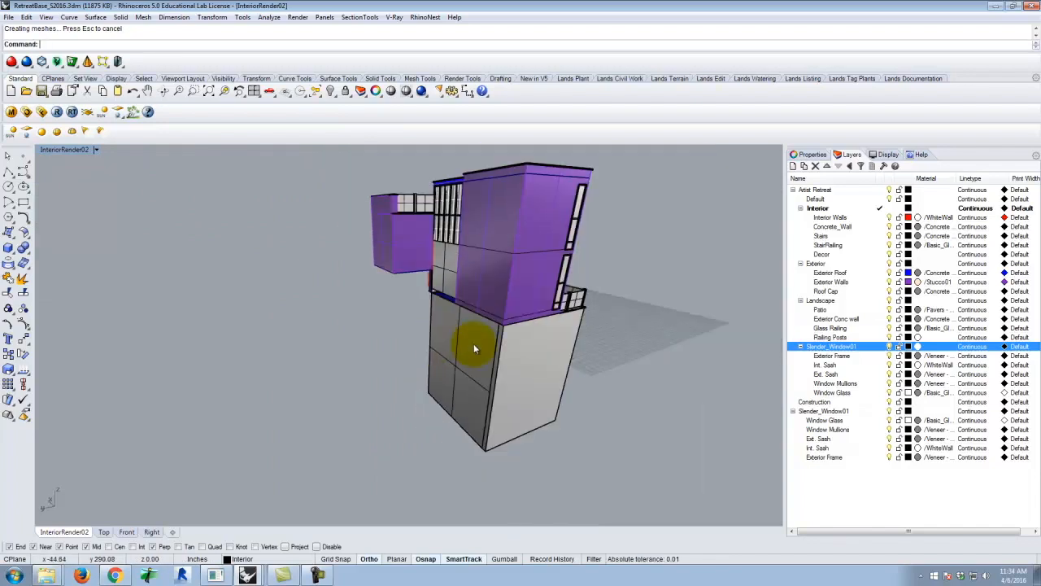
Select the solid foundation wall beside the new surface and check its layer assignment
scroll(513, 352, "up", 3)
left_click(444, 324)
left_click(575, 342)
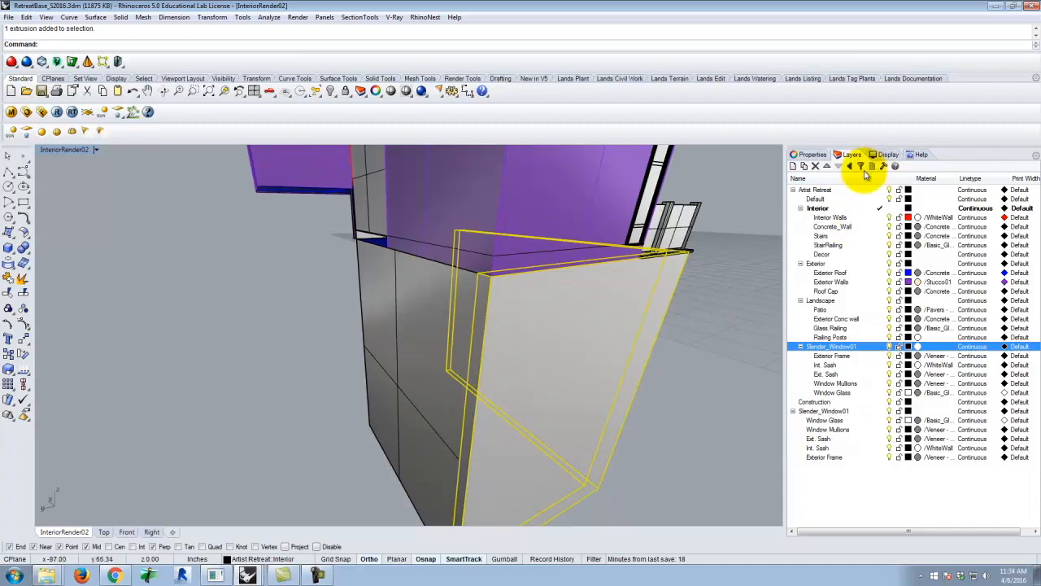
left_click(811, 153)
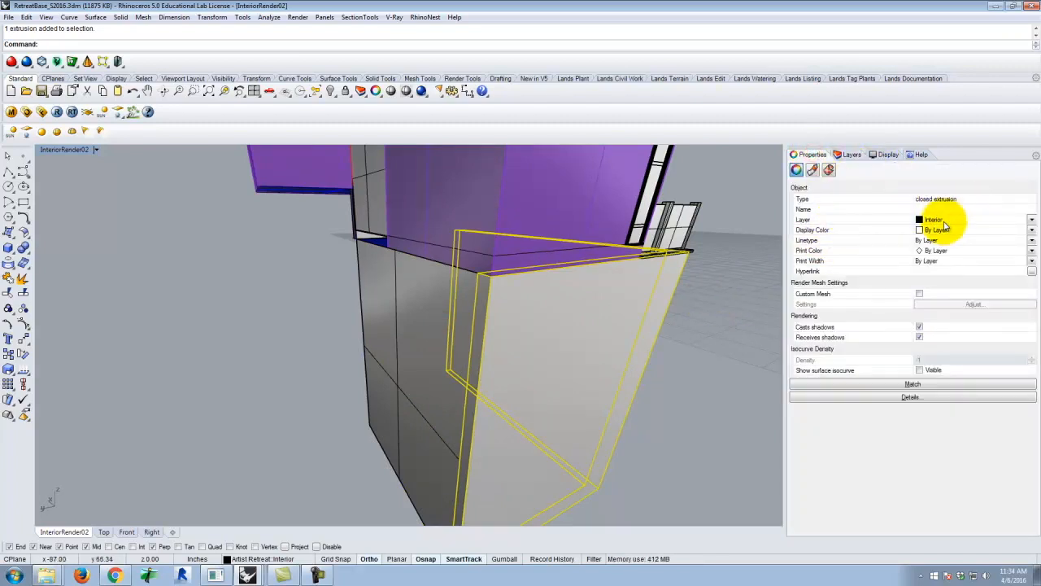
left_click(716, 312)
left_click(632, 302)
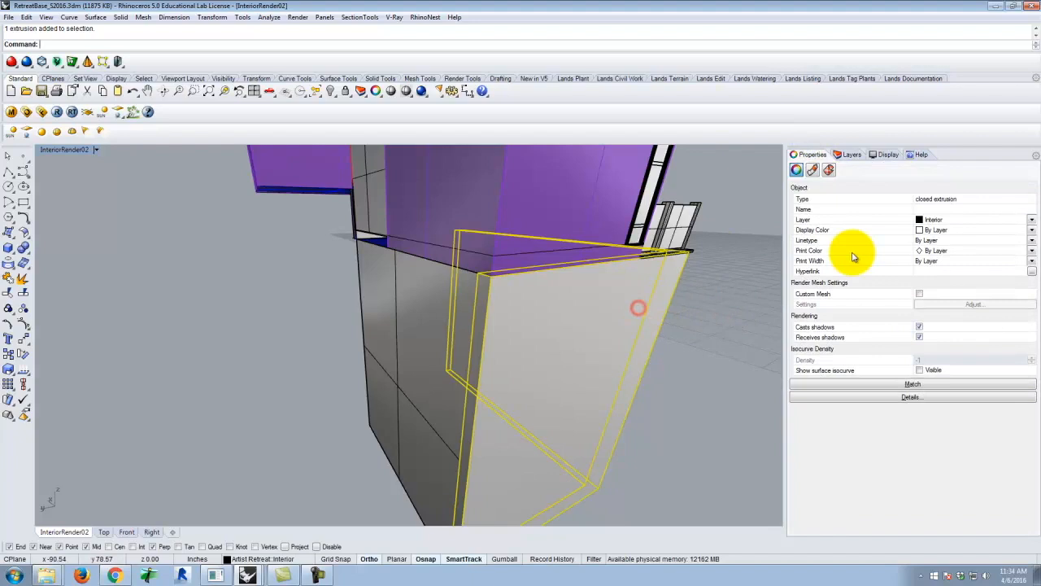
Add an Ext Foundation sublayer under Exterior and move the selected foundation wall to it
left_click(848, 156)
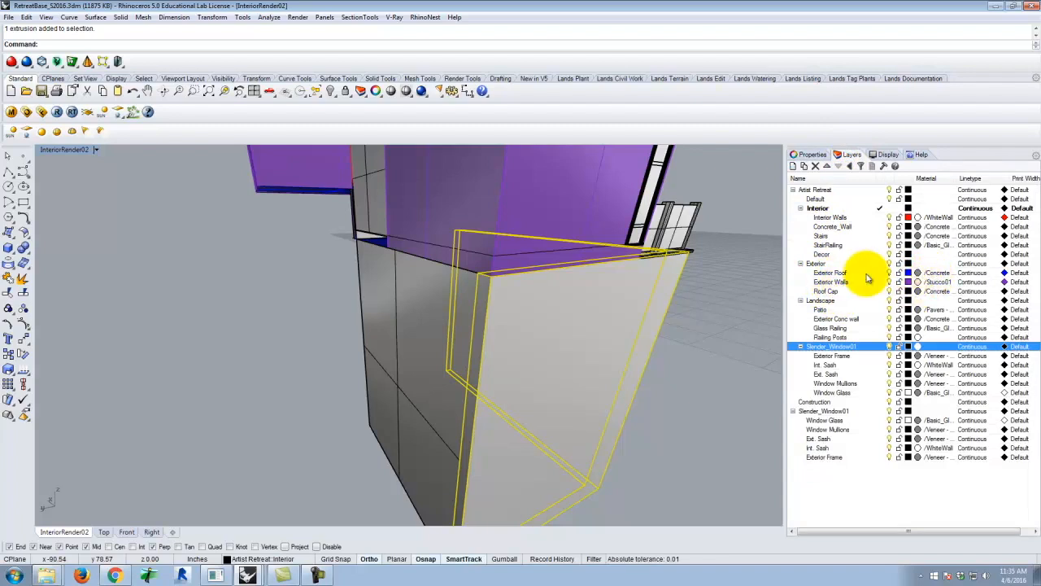
left_click(820, 264)
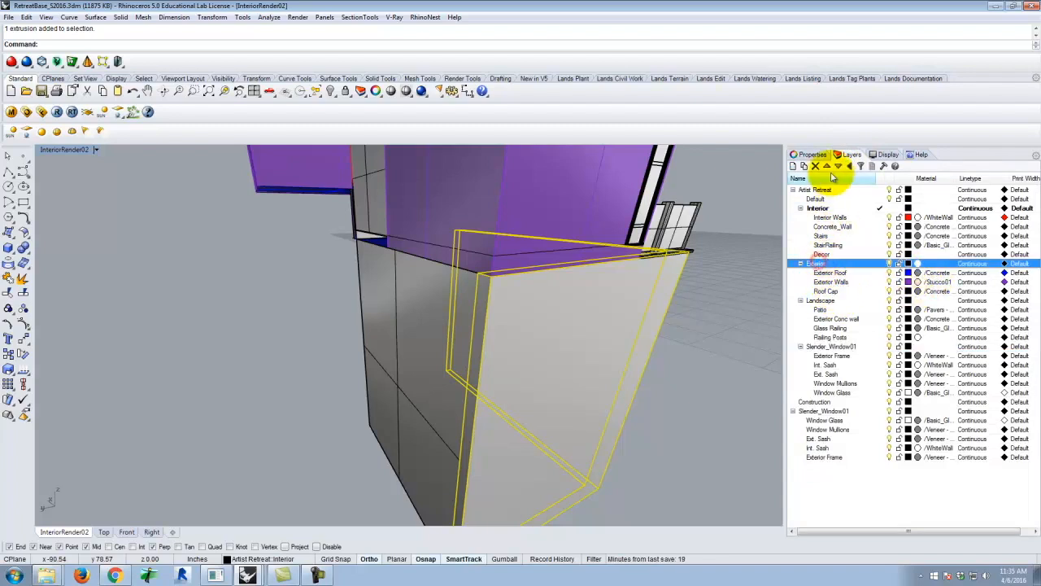
left_click(805, 166)
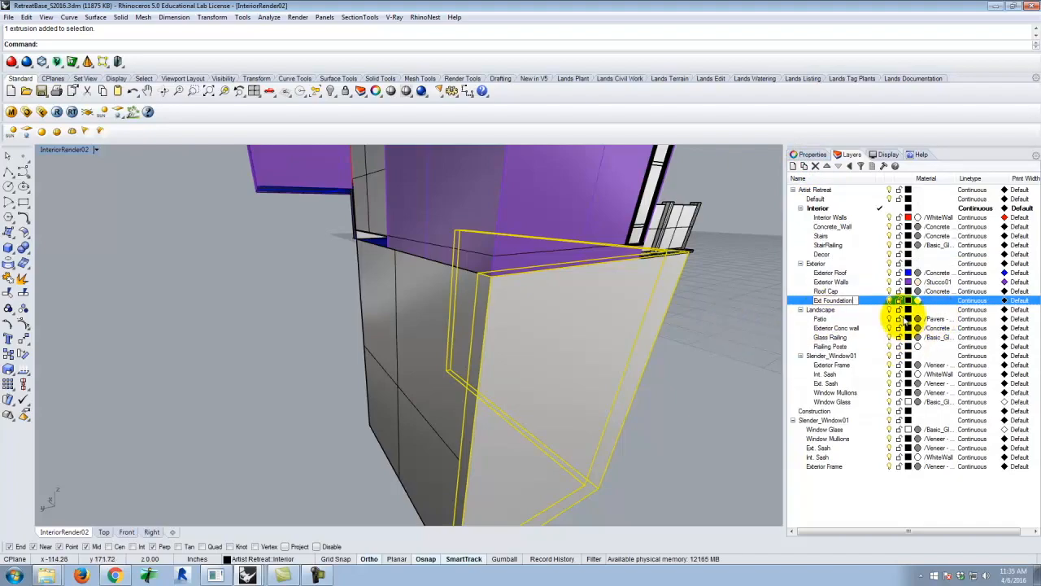
left_click(866, 302)
right_click(866, 302)
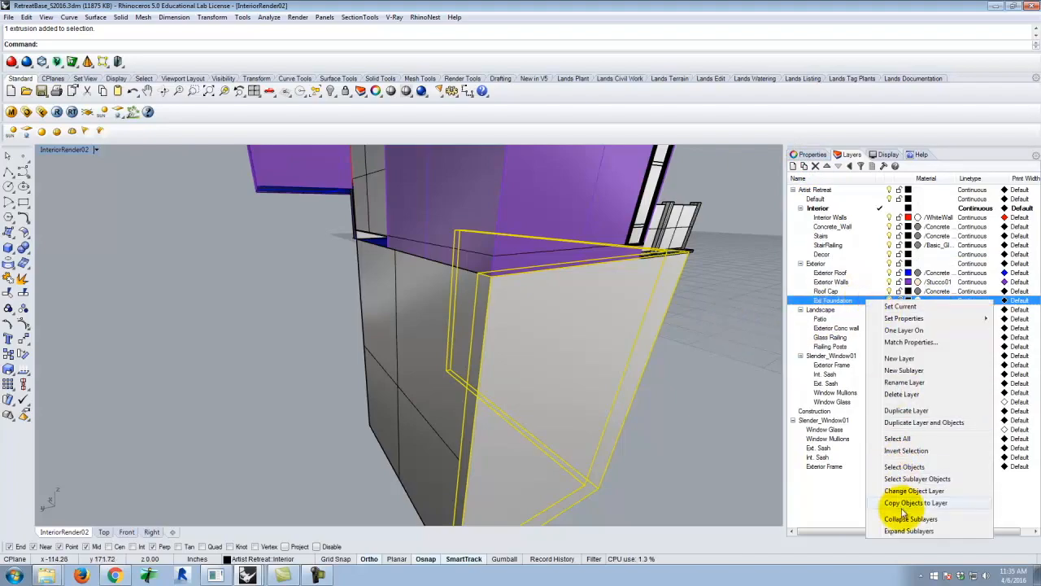
left_click(903, 490)
Move the new foundation surface and the adjoining solid wall to Ext Foundation, and reassign both to the Exterior Conc wall layer
left_click(357, 331)
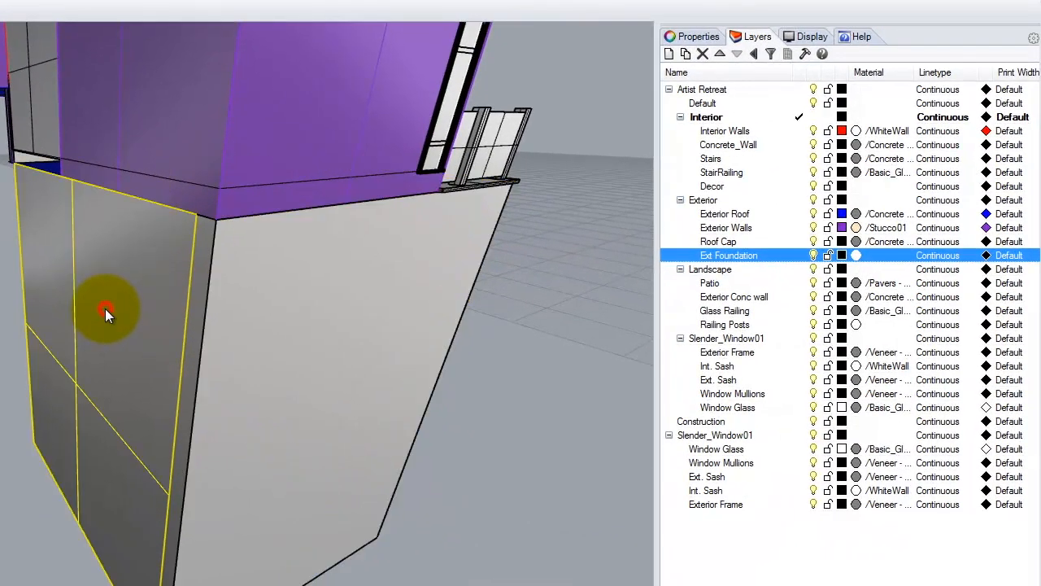
left_click(455, 342)
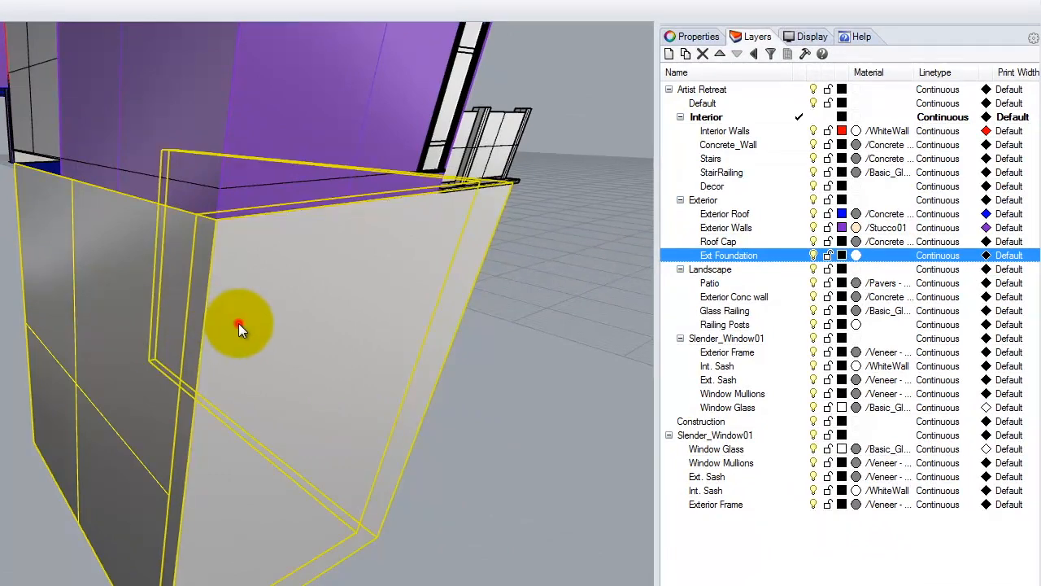
right_click(735, 257)
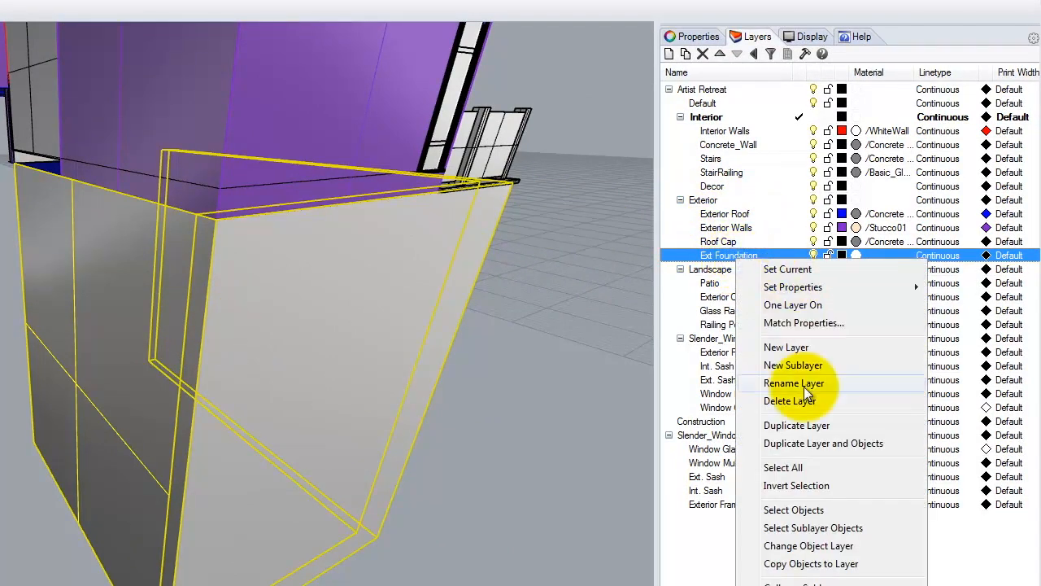
left_click(809, 547)
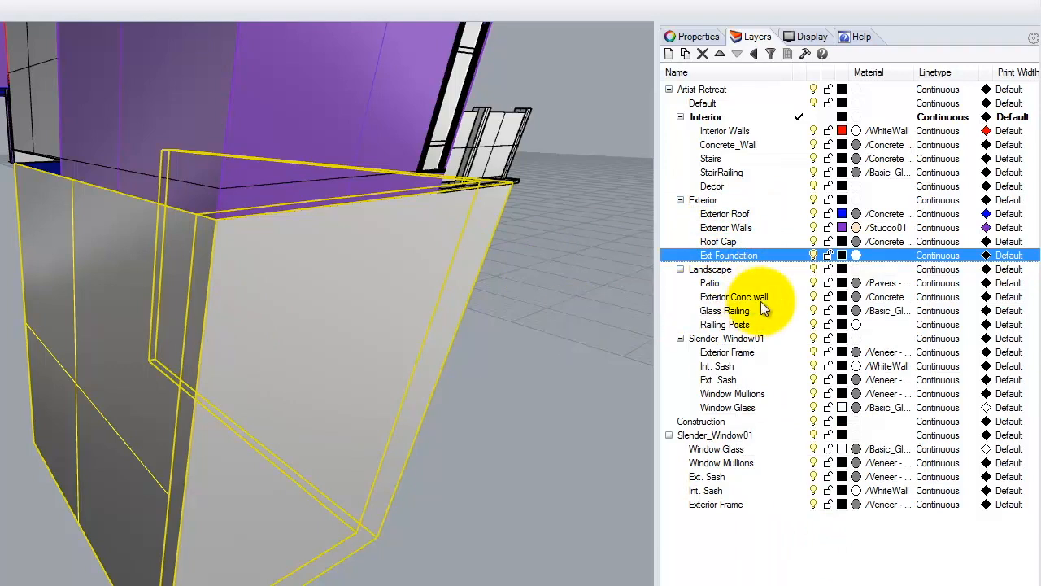
left_click(738, 297)
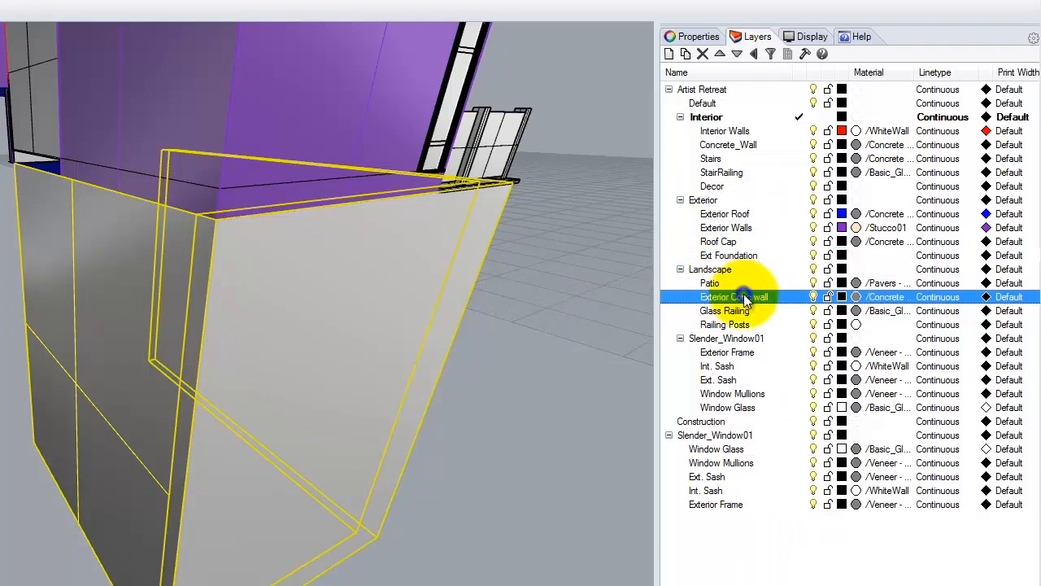
right_click(745, 299)
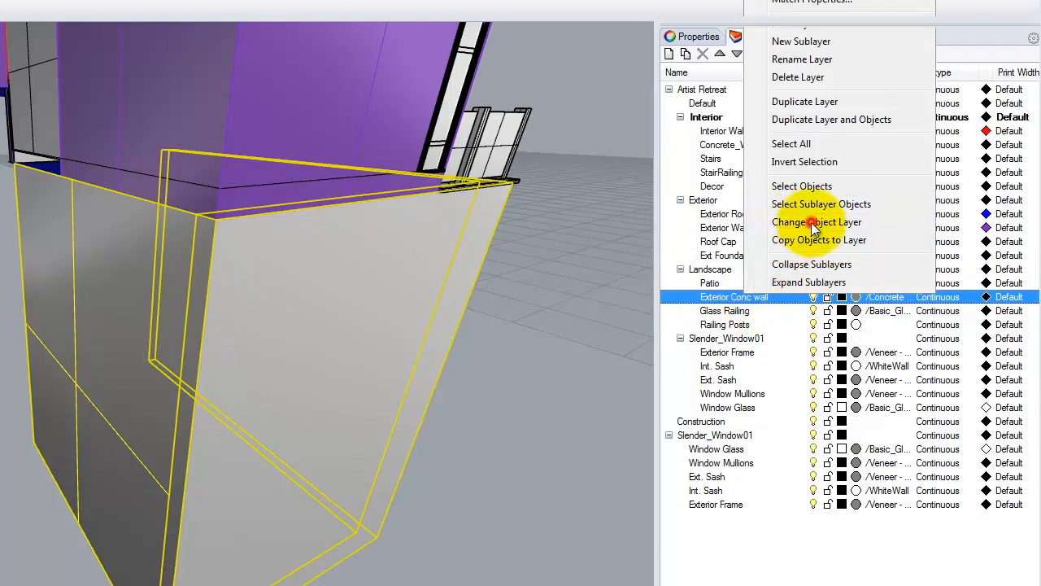
left_click(811, 222)
Delete the unneeded Ext Foundation layer from the Exterior group
left_click(731, 255)
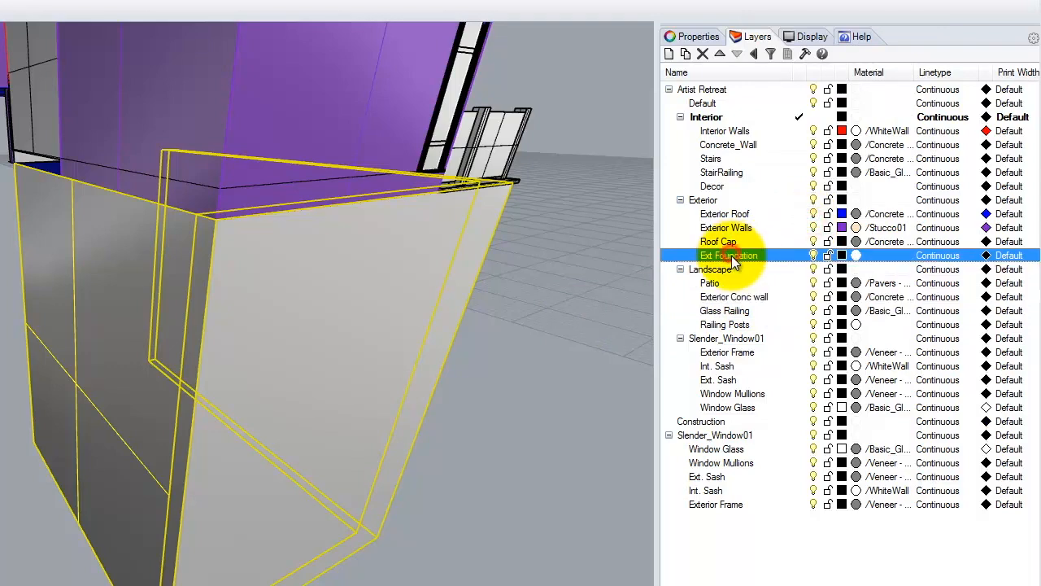
left_click(703, 56)
left_click(589, 206)
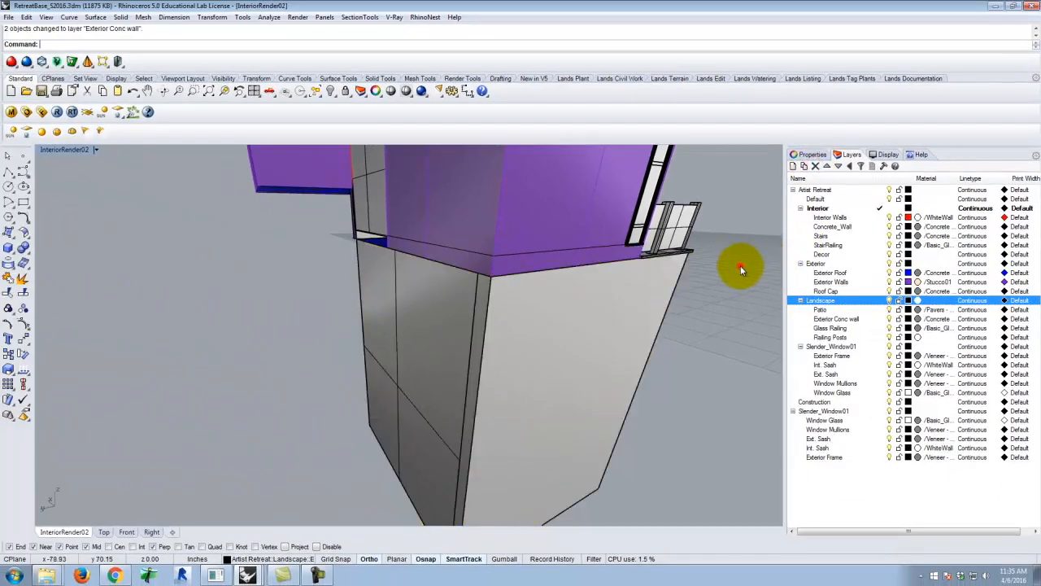
Examine the enclosed foundation from several sides, including the new surface that closes its open side
scroll(492, 291, "down", 9)
right_click_drag(662, 312, 358, 356)
right_click_drag(257, 337, 410, 213)
scroll(372, 323, "up", 5)
right_click_drag(346, 323, 488, 342)
left_click(501, 272)
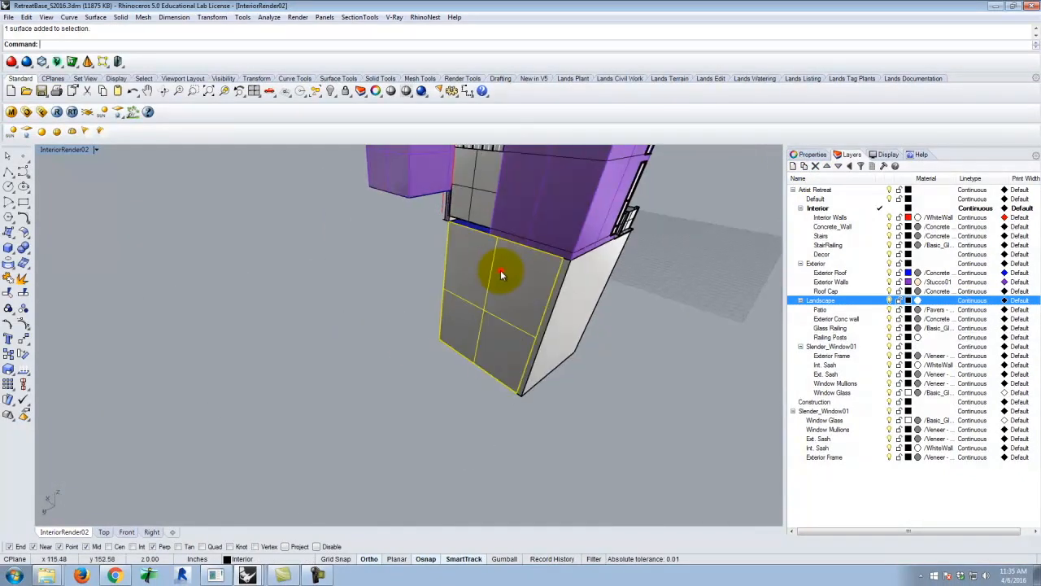
scroll(396, 321, "down", 5)
right_click_drag(614, 295, 400, 244)
Save the RetreatBase_S2016.3dm model and switch to the open A205_Site_S2016.3dm site model
left_click(10, 17)
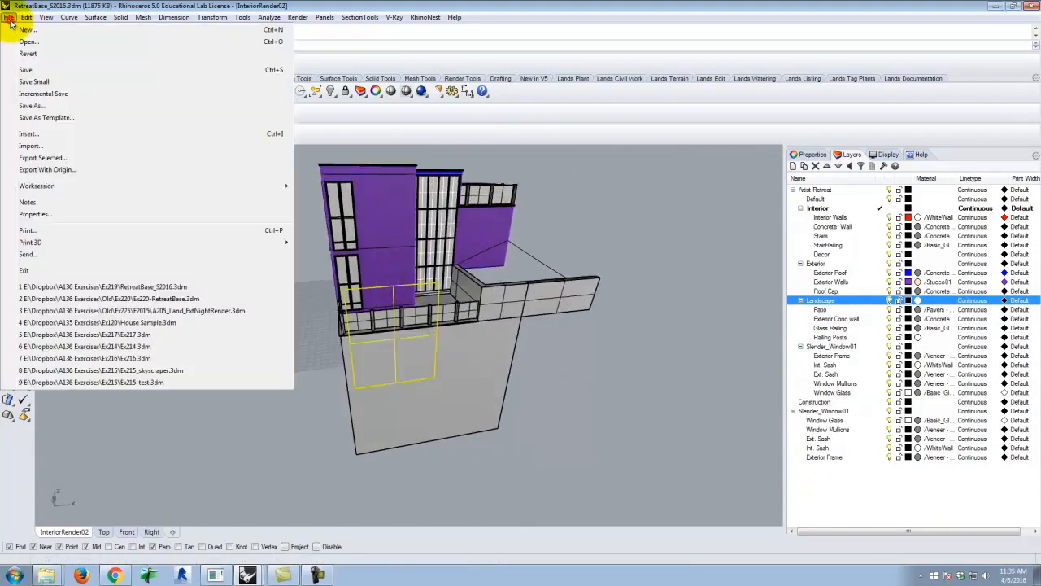
left_click(31, 69)
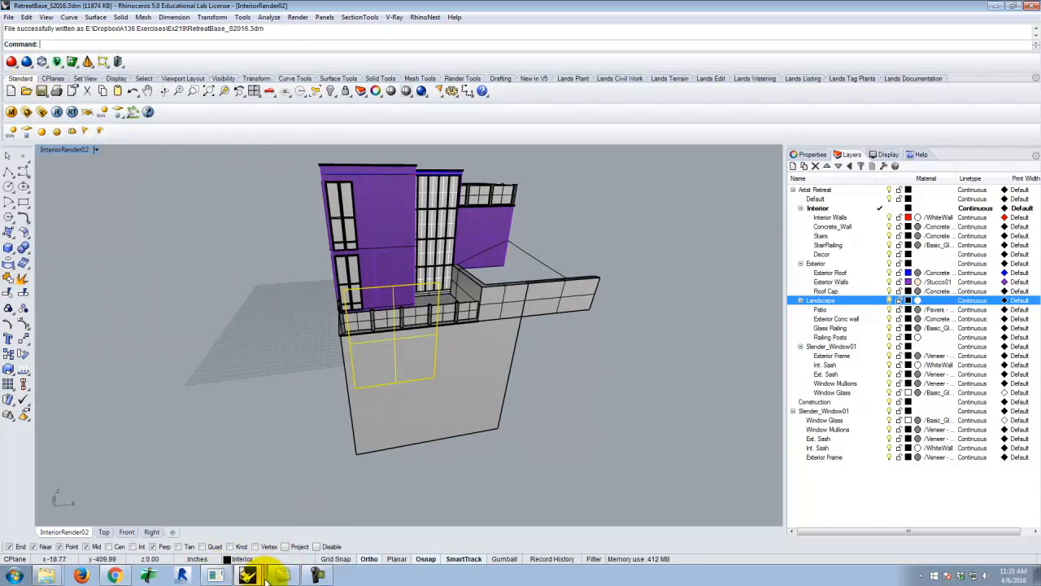
left_click(145, 537)
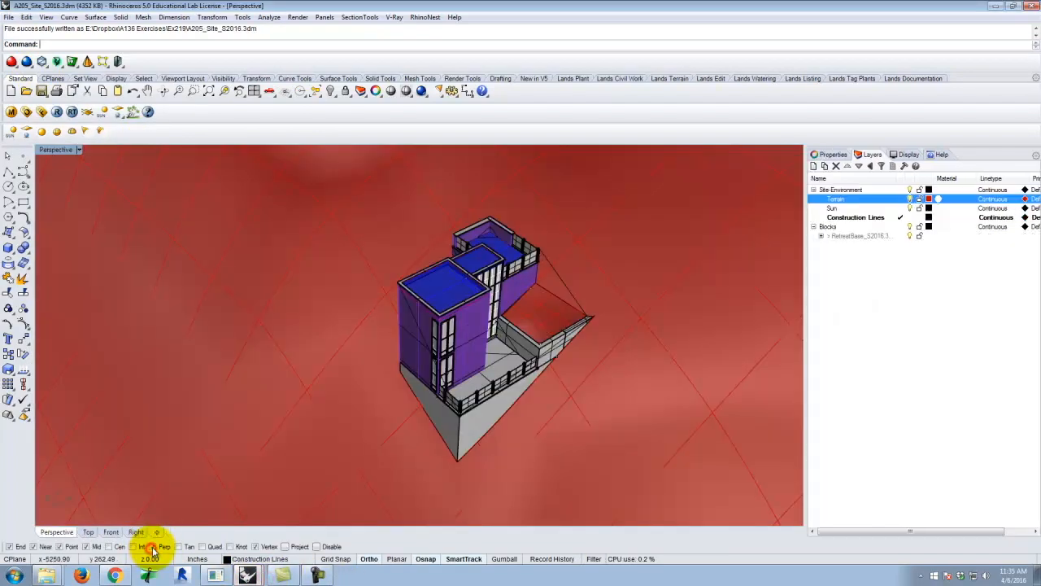
Update the linked RetreatBase_S2016 block definition through the Block Manager
left_click(27, 17)
mouse_move(86, 212)
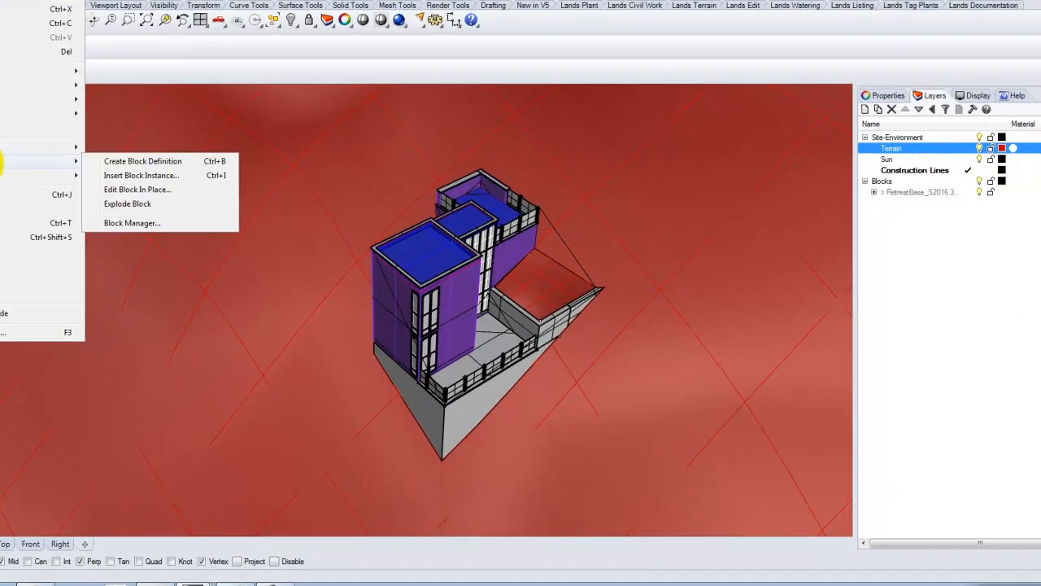
left_click(122, 223)
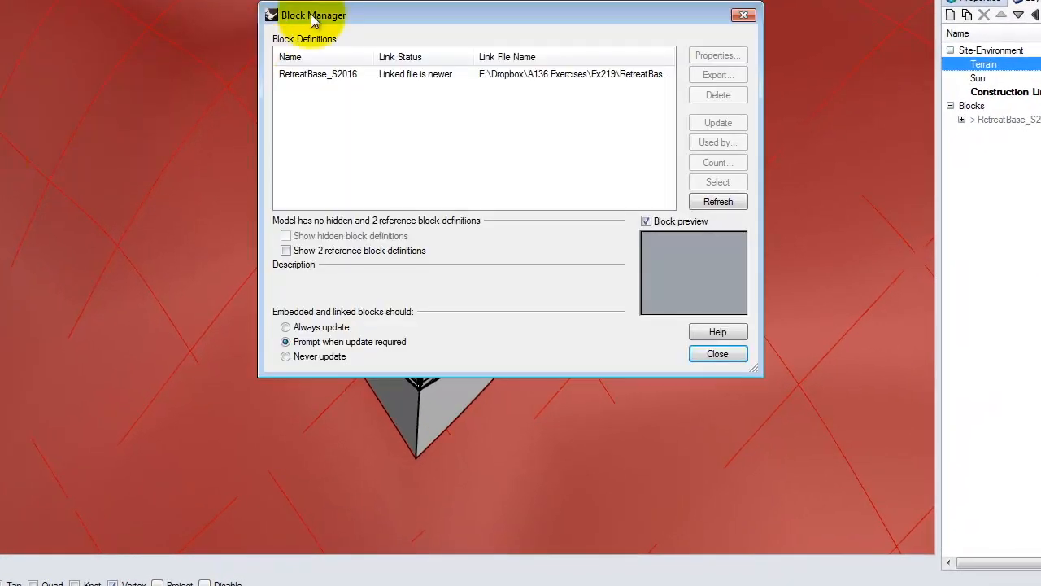
left_click(325, 76)
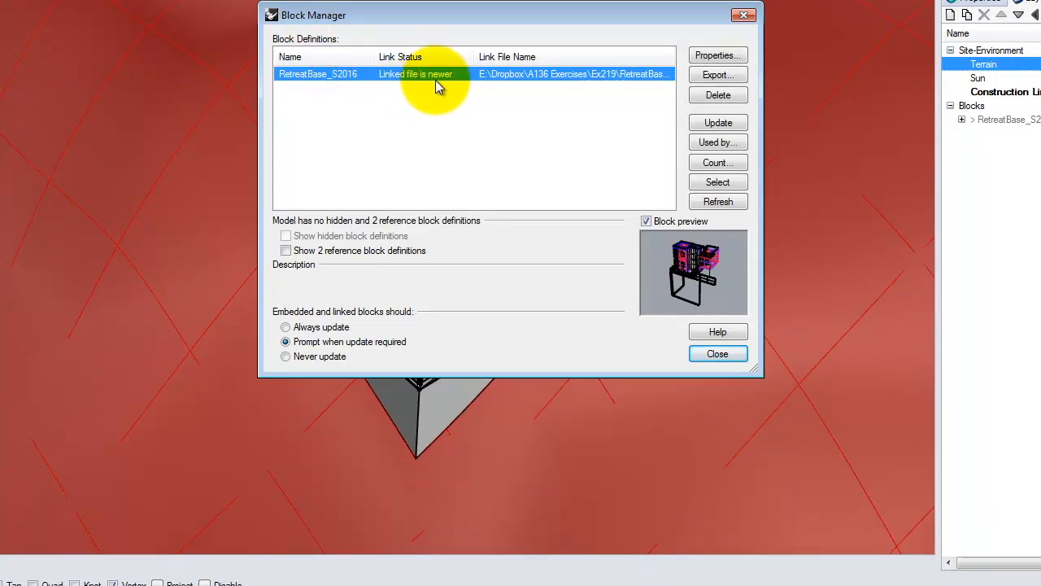
left_click(714, 127)
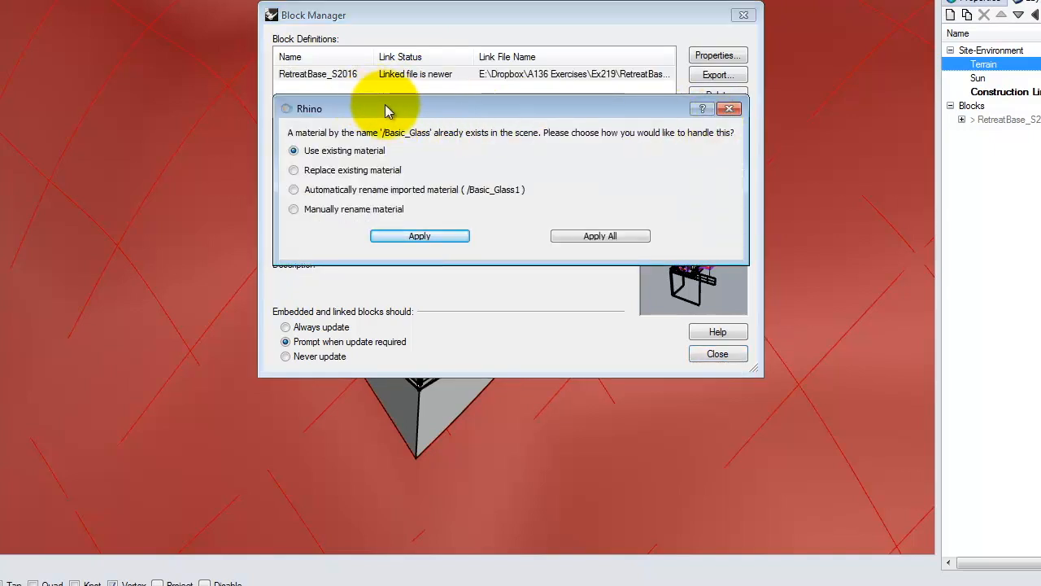
Resolve all duplicate material names by replacing the existing materials, and close the Block Manager
left_click_drag(382, 108, 226, 151)
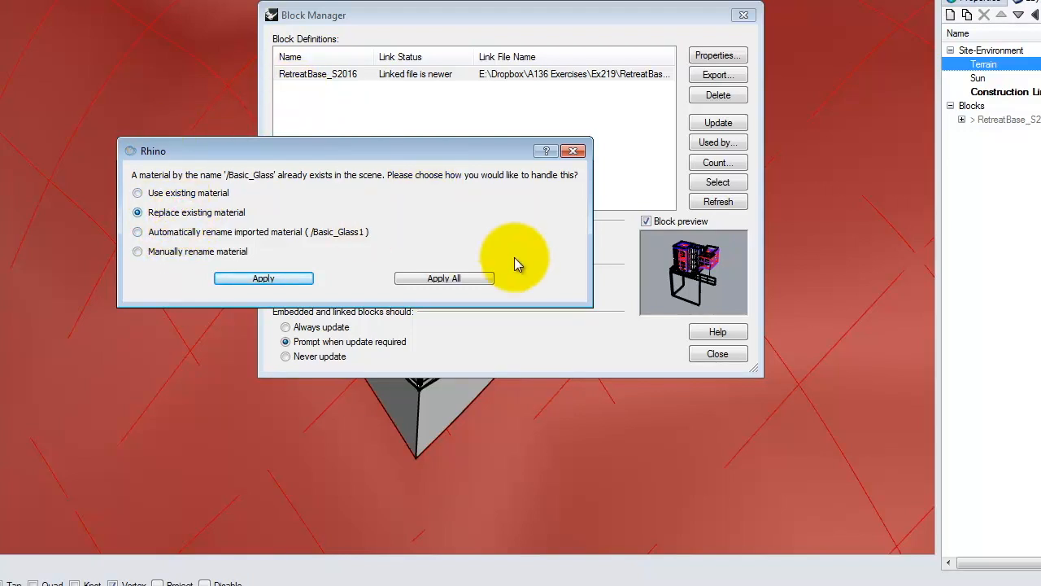
left_click(445, 279)
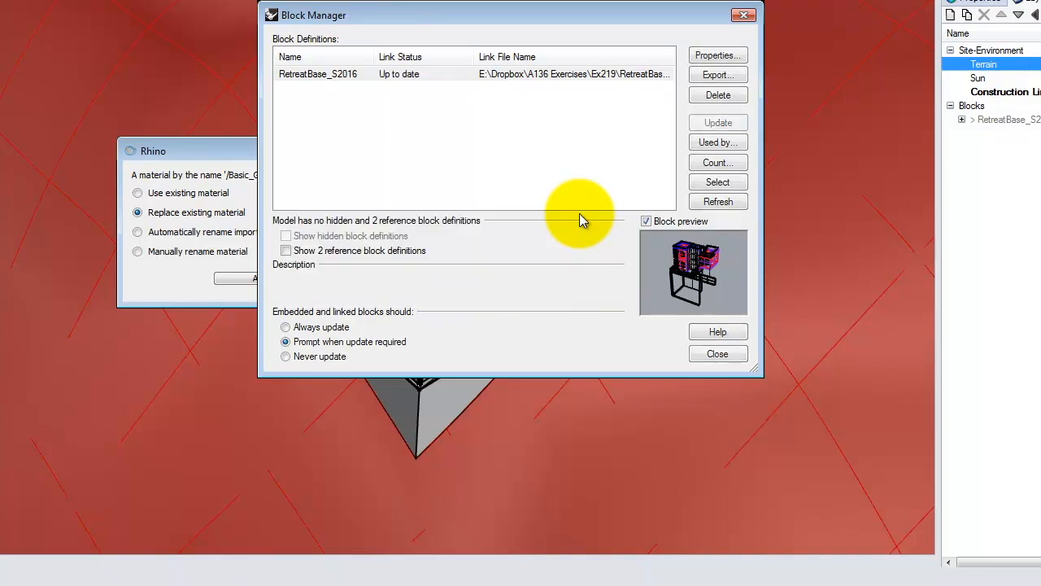
left_click(571, 232)
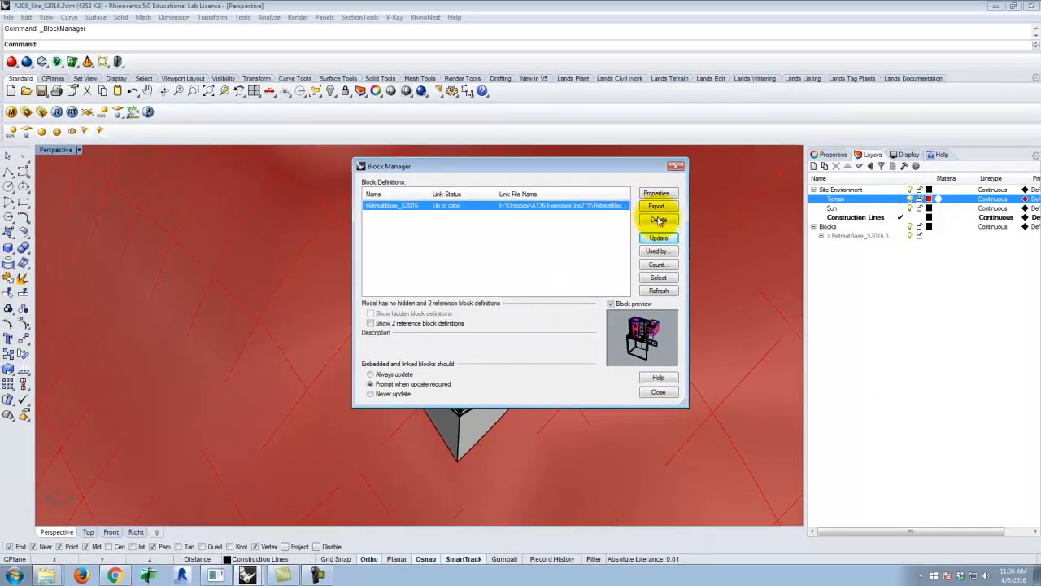
left_click(658, 392)
Examine the updated retreat block and where its foundation walls meet the terrain on both sides
right_click_drag(335, 388, 442, 356)
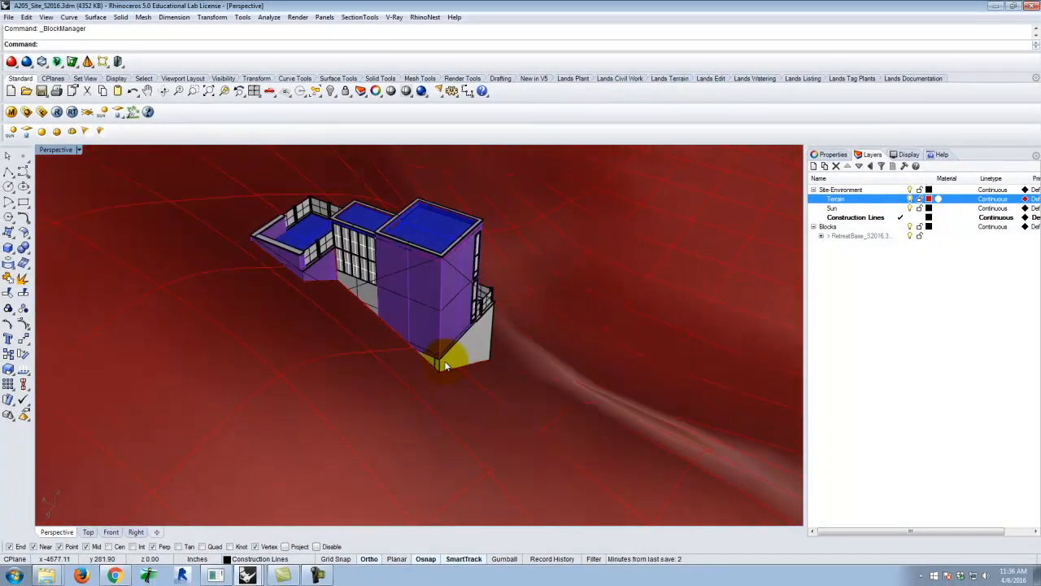
scroll(423, 362, "up", 5)
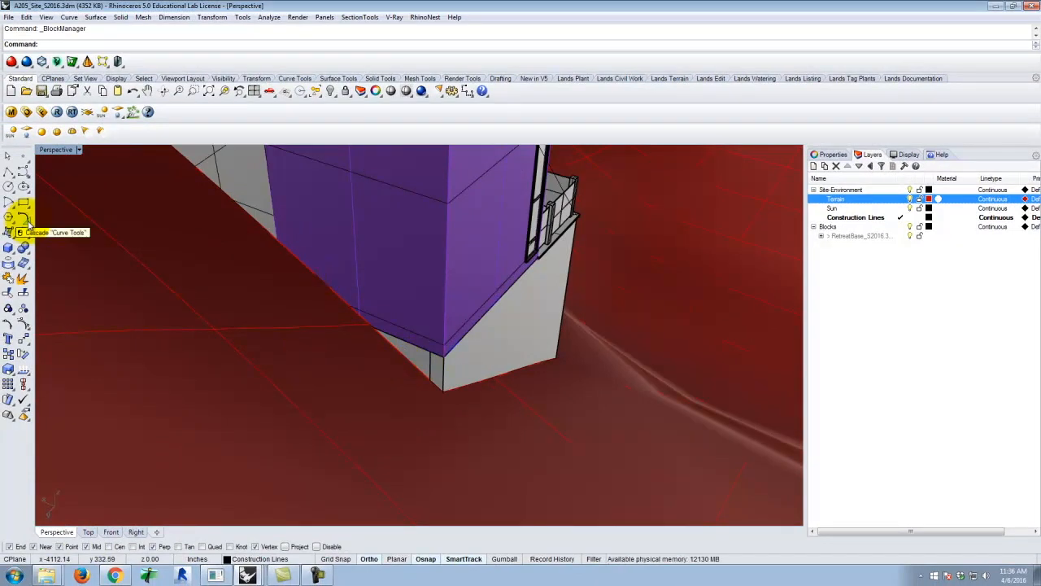
right_click_drag(48, 203, 479, 229)
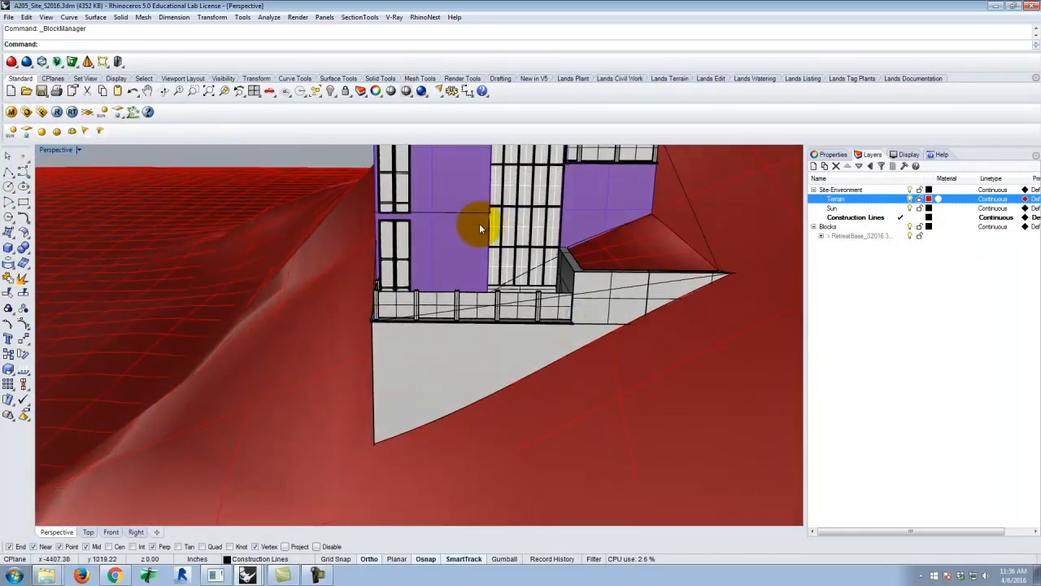
scroll(403, 341, "down", 5)
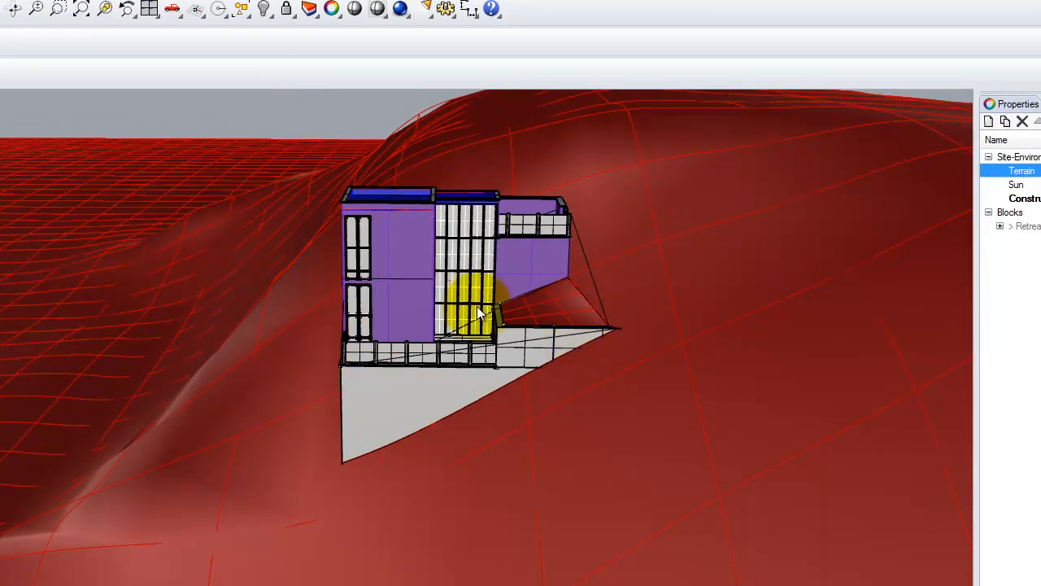
left_click(432, 280)
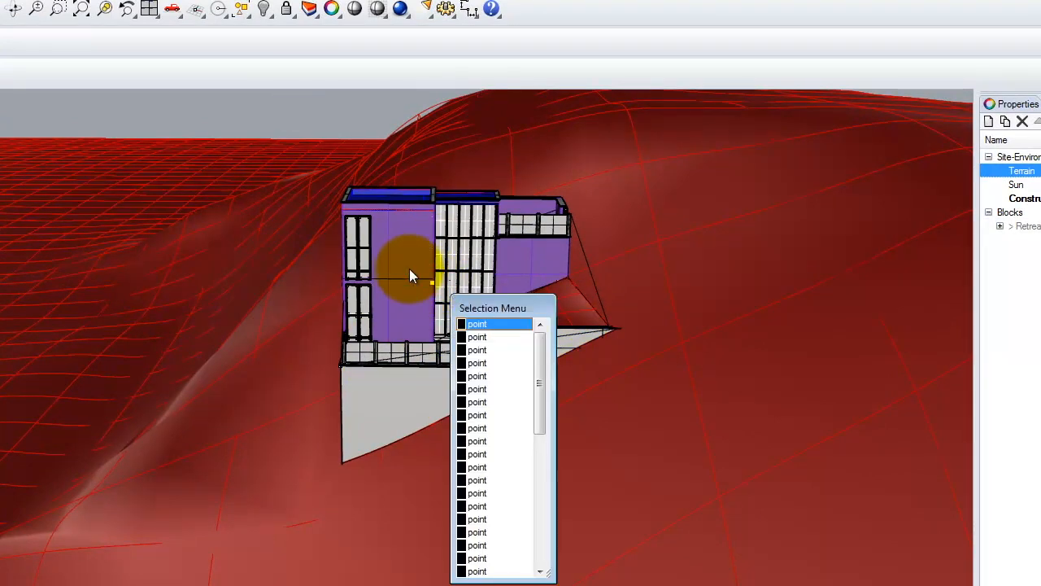
left_click(409, 268)
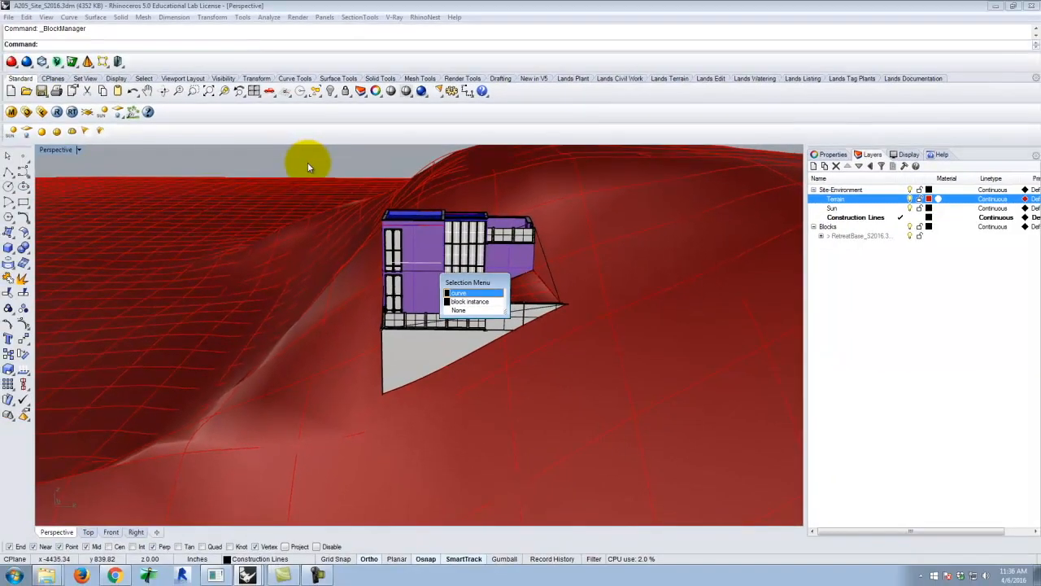
left_click(230, 115)
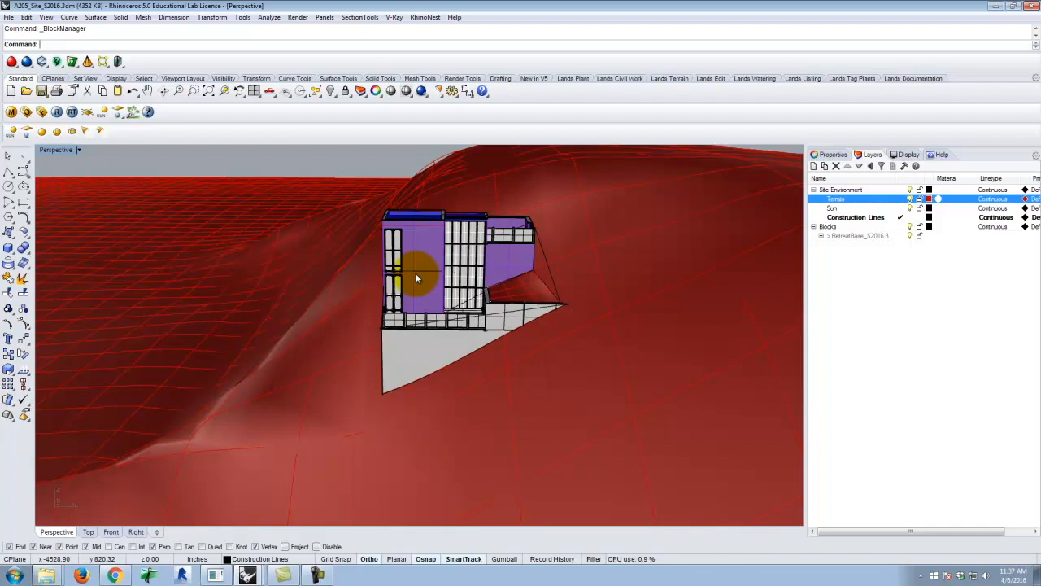
Examine the retreat block from above, including its terrace and the filled terrain behind the retaining wall
right_click_drag(322, 254, 531, 263)
right_click_drag(459, 256, 453, 307)
scroll(465, 358, "up", 10)
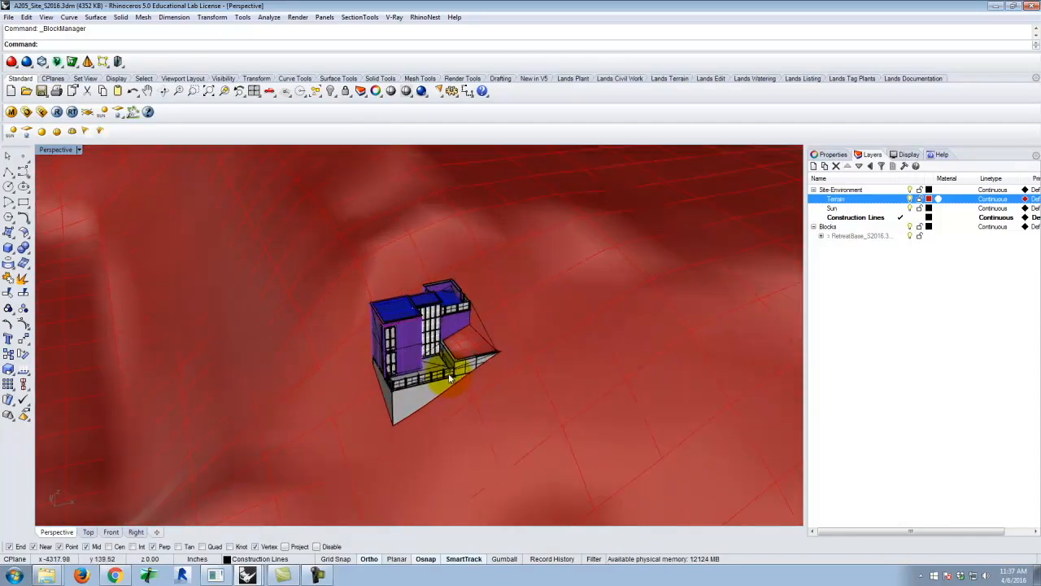
scroll(407, 353, "up", 5)
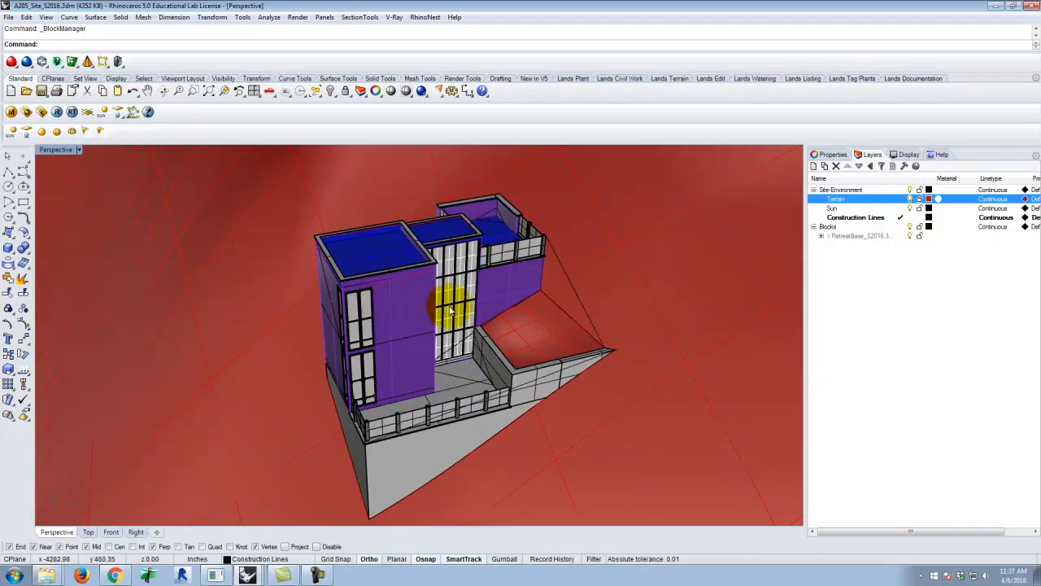
scroll(404, 399, "down", 5)
scroll(405, 375, "up", 2)
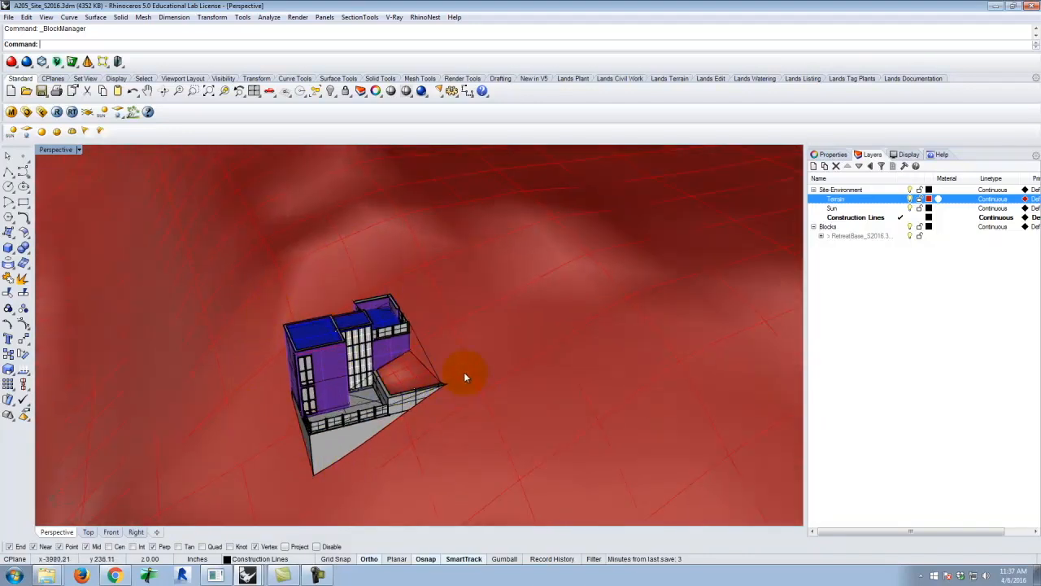
scroll(404, 371, "up", 4)
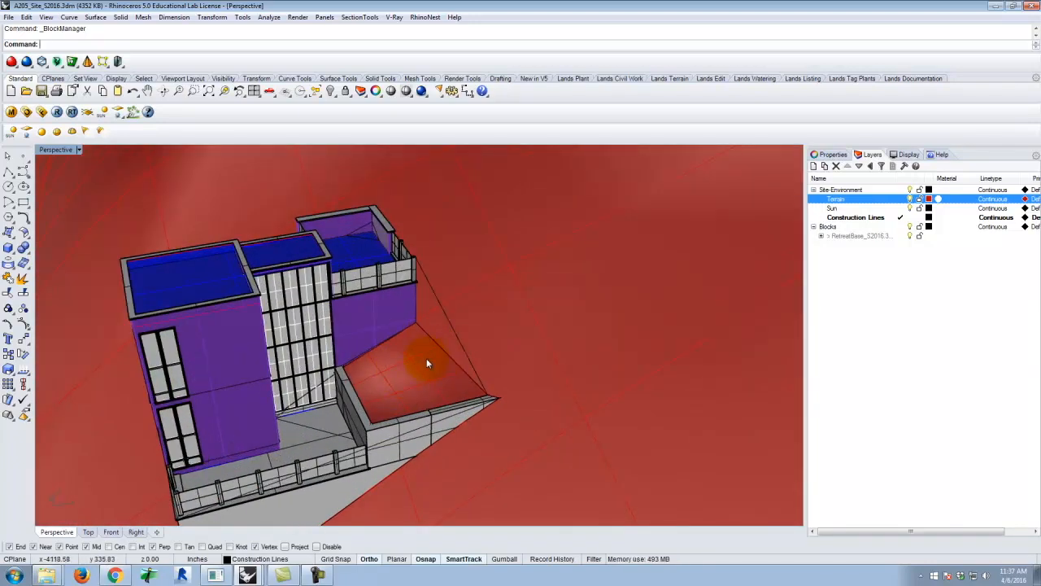